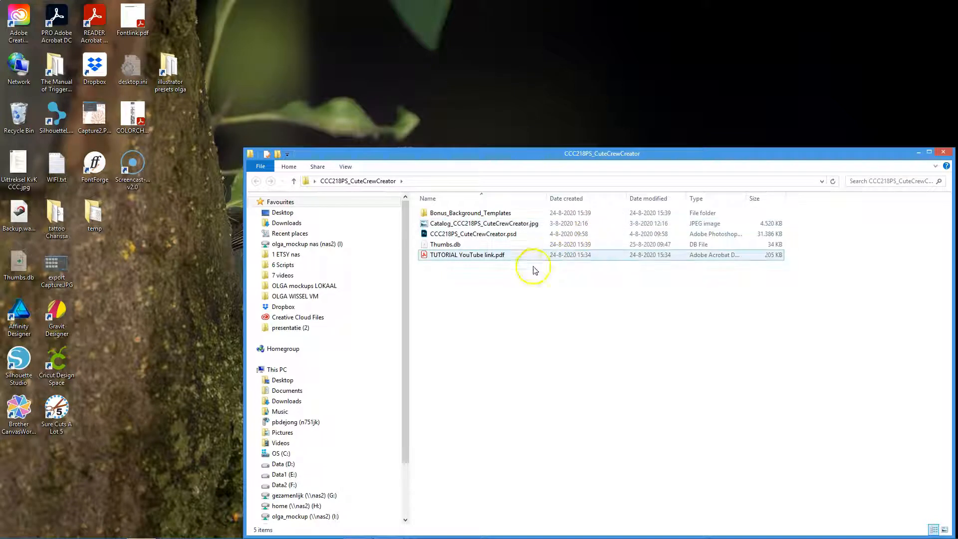
Step: Open the character file CCC218PS_CuteCrewCreator.psd in Photoshop
{"action": "left_click", "coordinate": [480, 236]}
{"action": "double_click", "coordinate": [481, 235]}
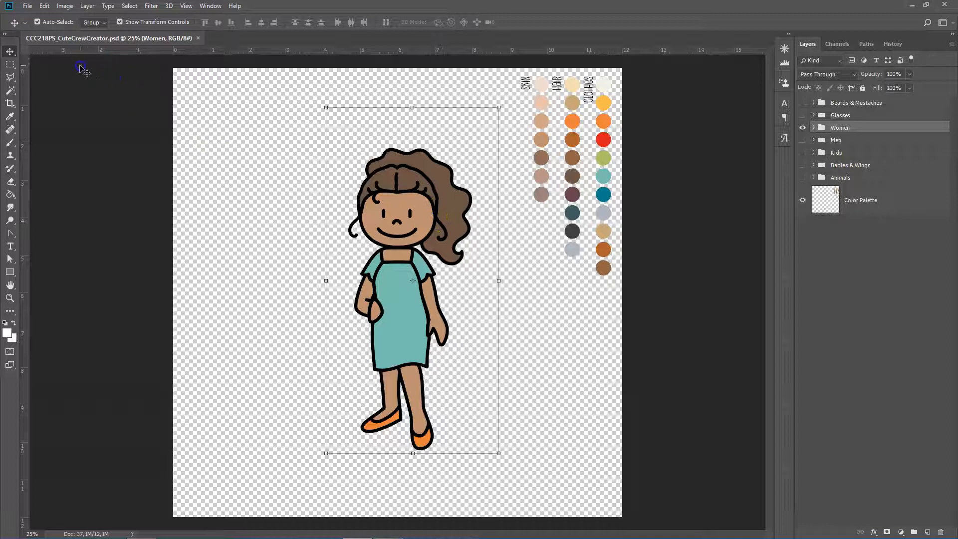
Step: Open Catalog_CCC218PS_CuteCrewCreator.jpg from the CCC218PS_CuteCrewCreator folder on the desktop
{"action": "left_click", "coordinate": [28, 7]}
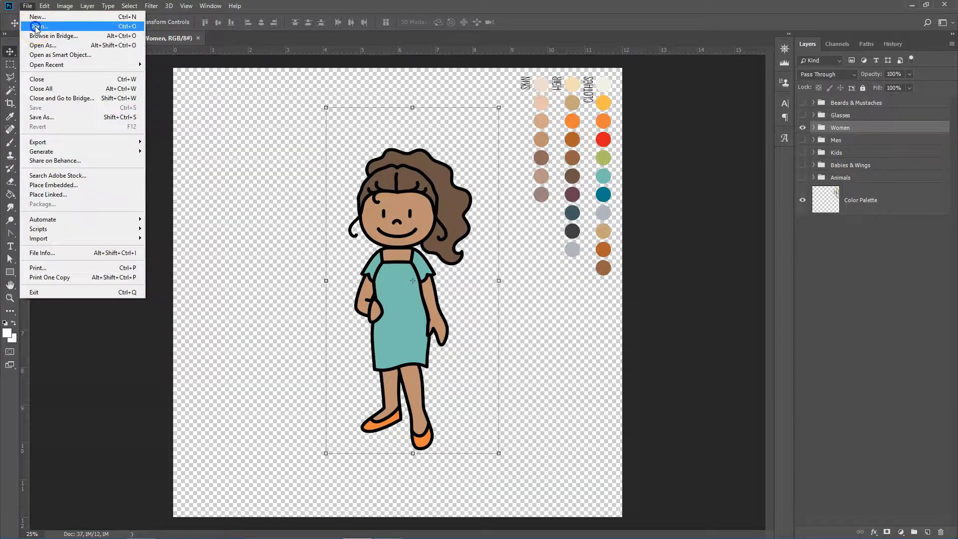
{"action": "left_click", "coordinate": [36, 27]}
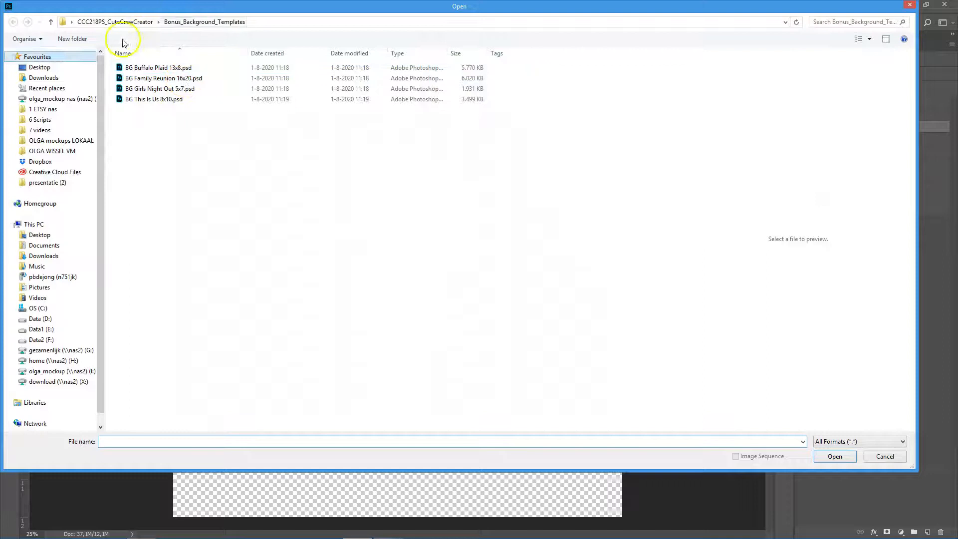
{"action": "left_click", "coordinate": [42, 77]}
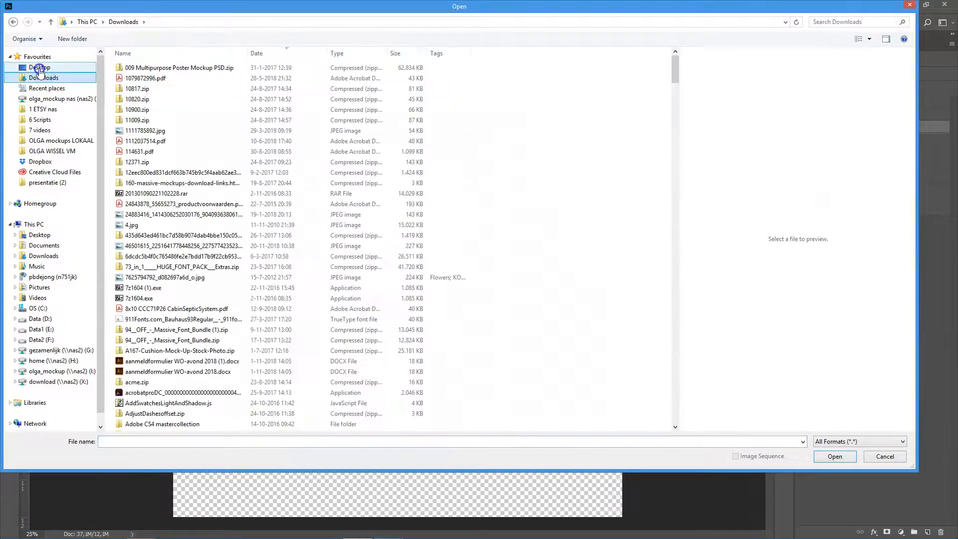
{"action": "left_click", "coordinate": [39, 68]}
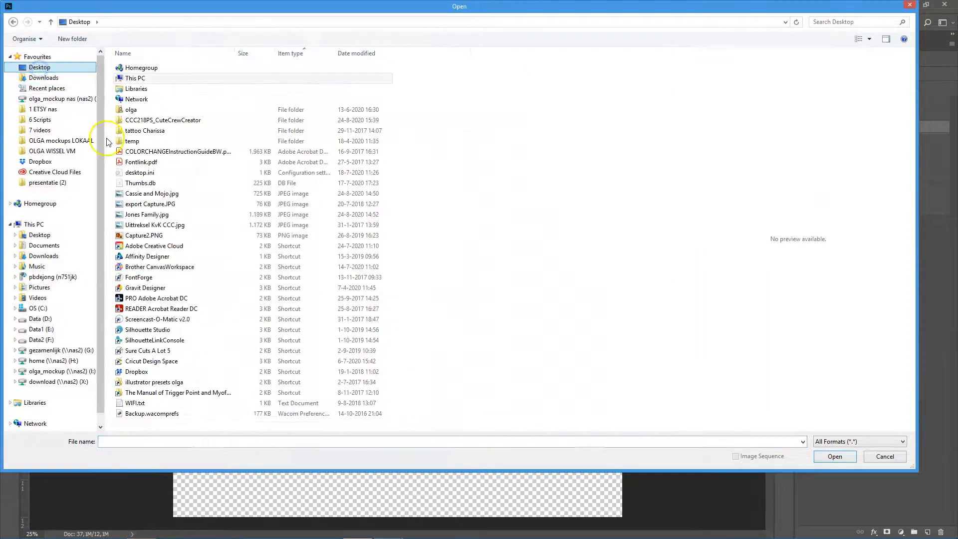
{"action": "double_click", "coordinate": [164, 120]}
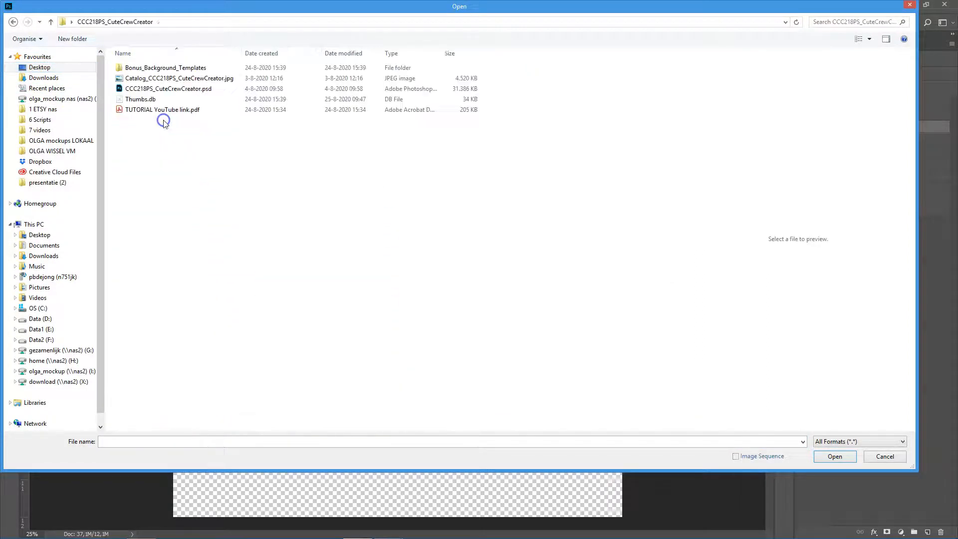
{"action": "double_click", "coordinate": [142, 80]}
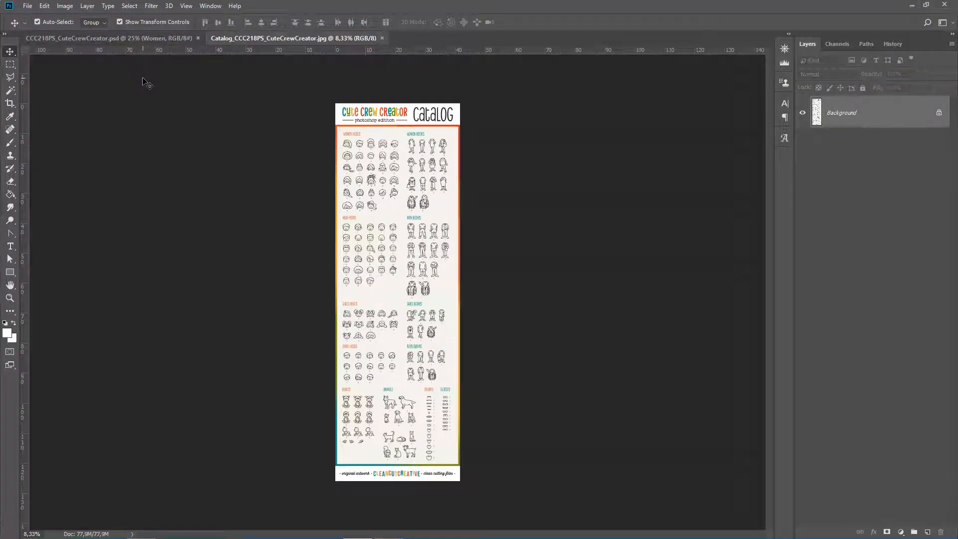
Step: Examine the women heads and women bodies in the catalog at 50% zoom
{"action": "key", "text": "ctrl+plus"}
{"action": "key", "text": "ctrl+plus"}
{"action": "key", "text": "ctrl+plus"}
{"action": "key", "text": "ctrl+plus"}
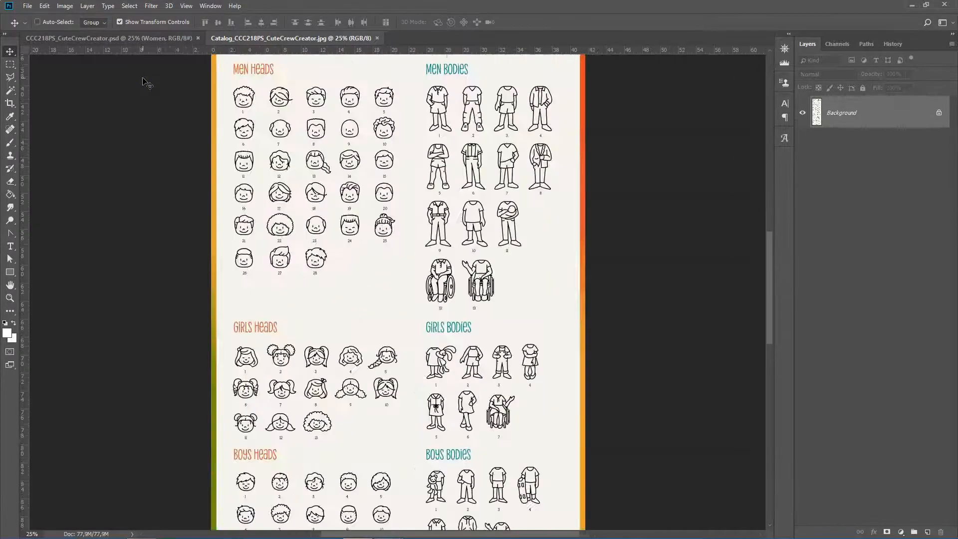
{"action": "key", "text": "ctrl+plus"}
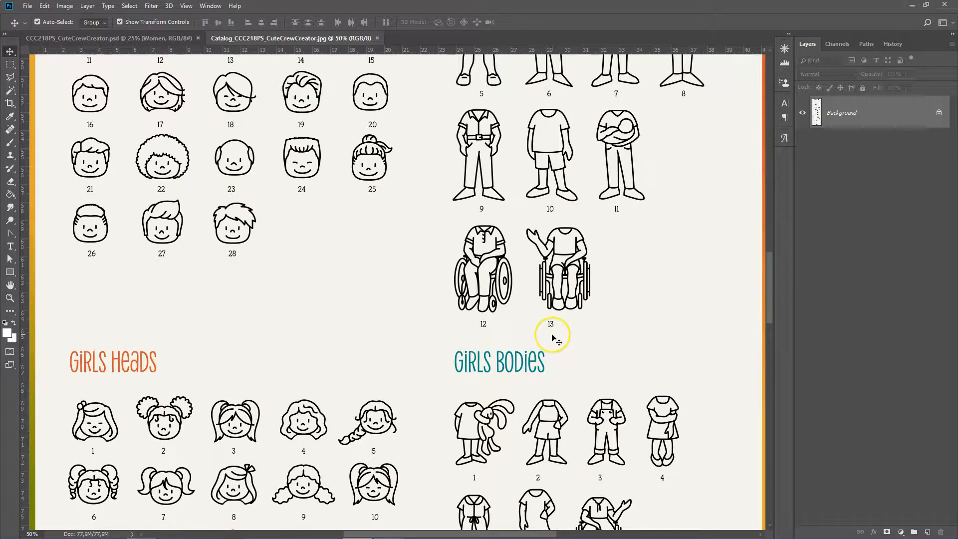
{"action": "scroll", "coordinate": [552, 337], "scroll_direction": "up", "scroll_amount": 10}
{"action": "scroll", "coordinate": [553, 340], "scroll_direction": "up", "scroll_amount": 5}
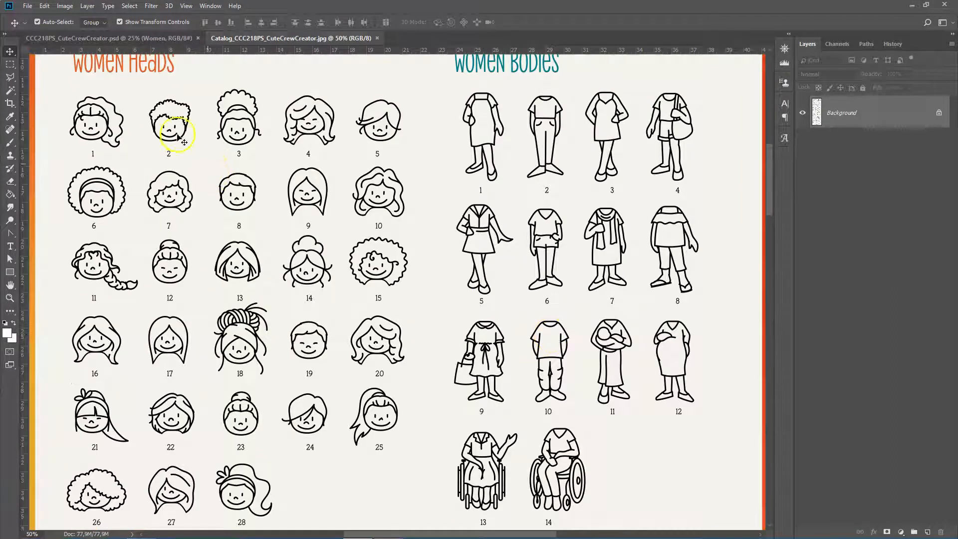
Step: Expand the Women and Women_Heads groups in the character file and compare the numbered heads with the catalog
{"action": "left_click", "coordinate": [98, 38]}
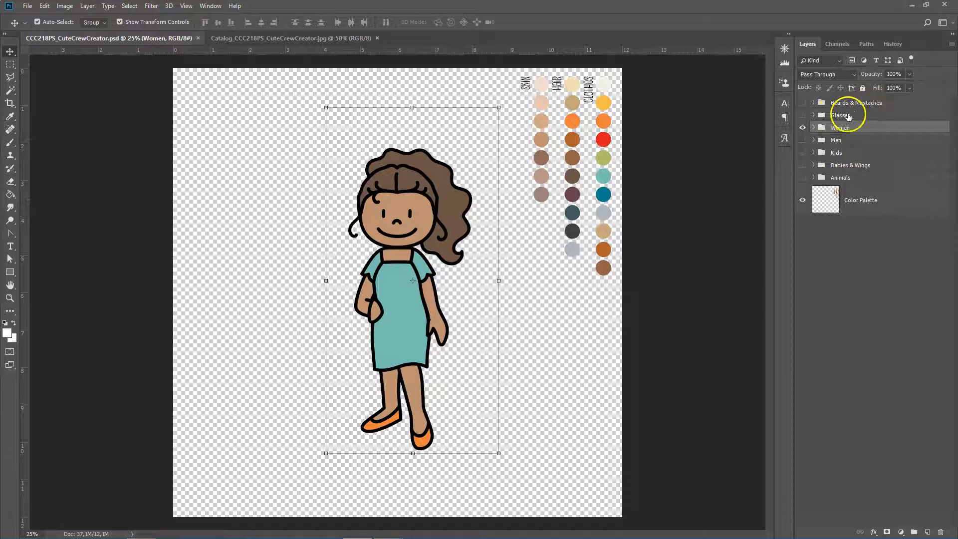
{"action": "left_click", "coordinate": [813, 128]}
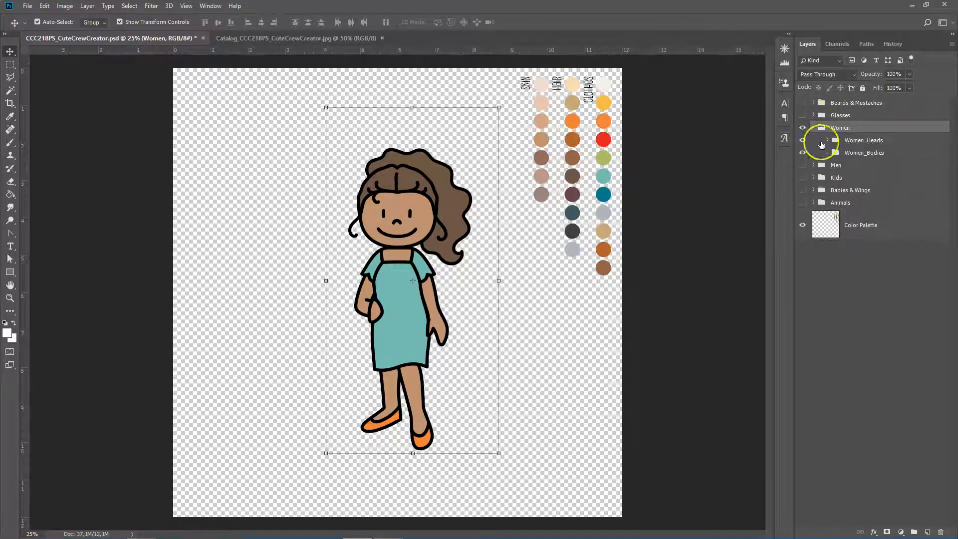
{"action": "left_click", "coordinate": [828, 141]}
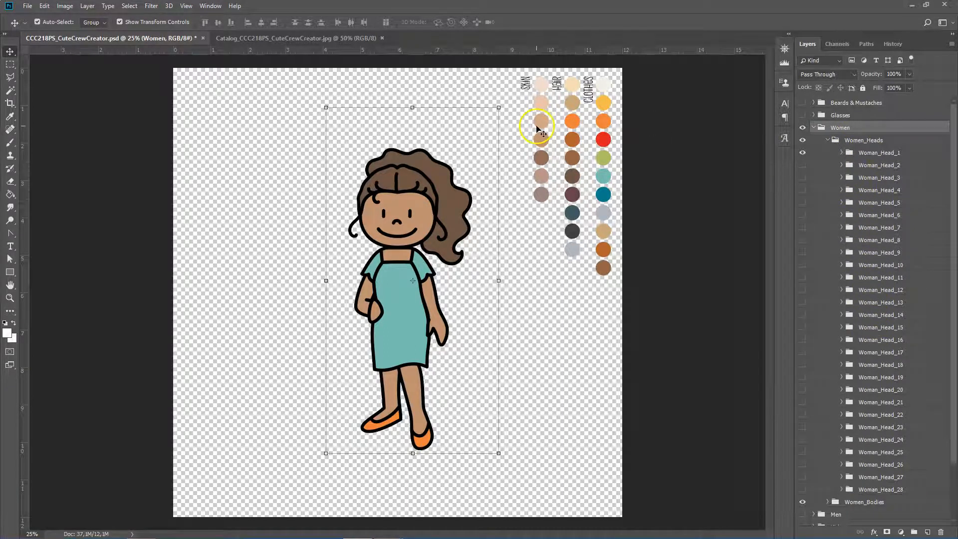
{"action": "left_click", "coordinate": [269, 37]}
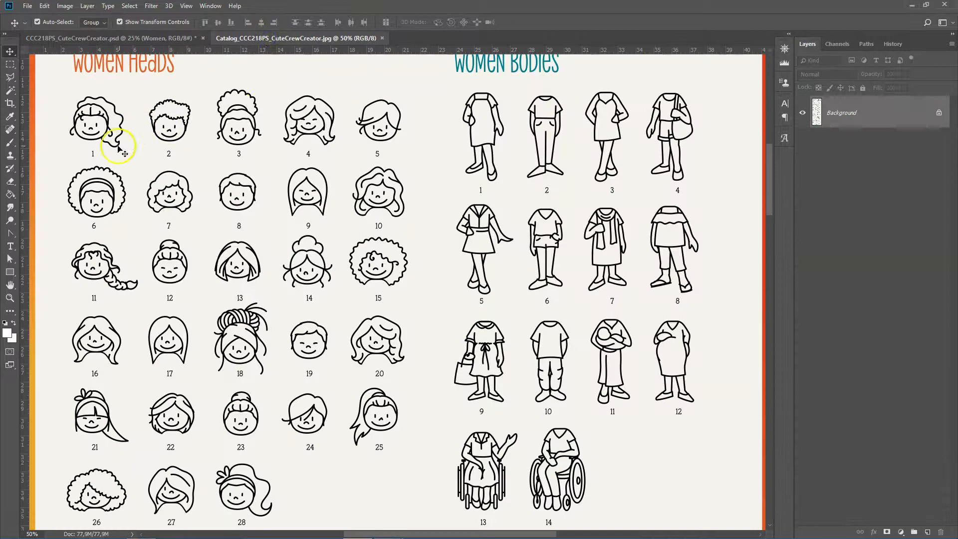
{"action": "left_click", "coordinate": [166, 41]}
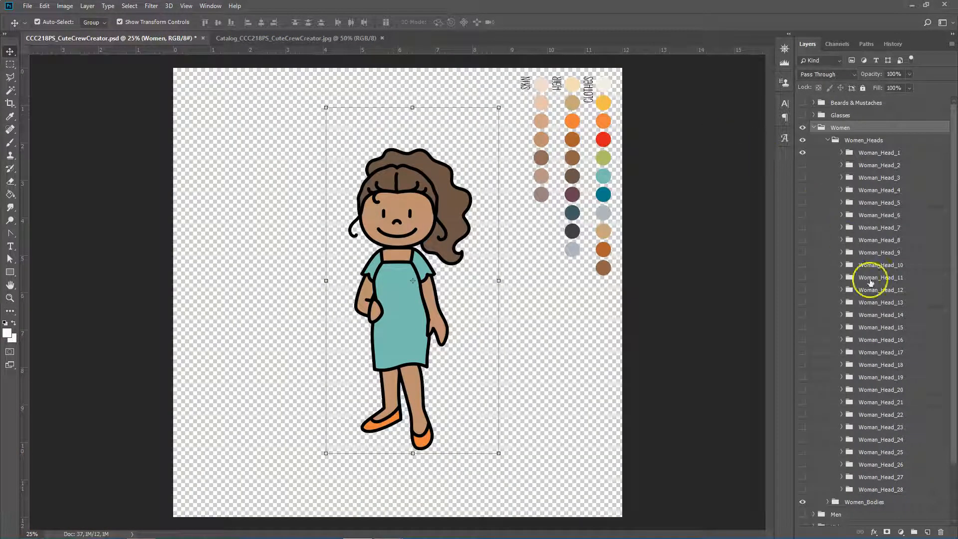
Step: Expand the Women_Bodies group to look through its numbered bodies, and collapse Women_Heads
{"action": "left_click", "coordinate": [828, 501]}
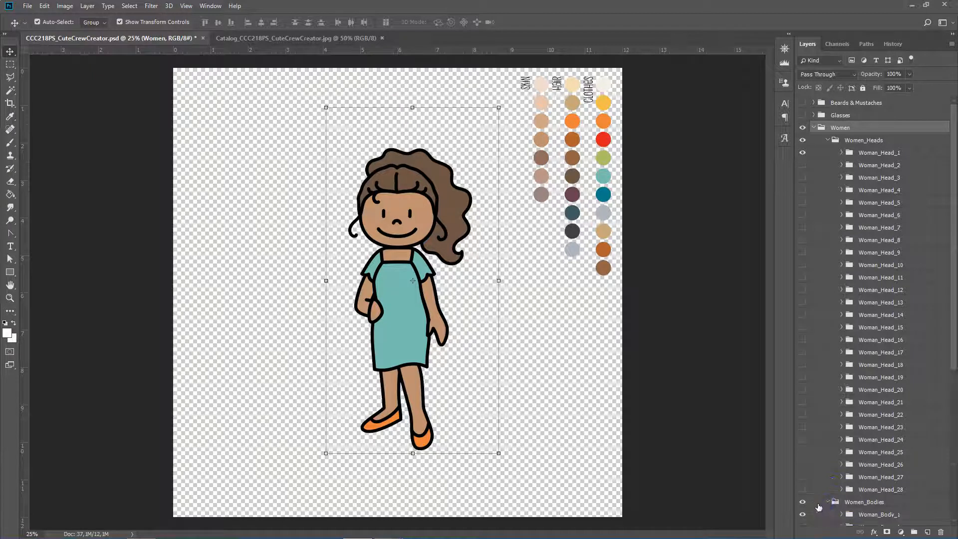
{"action": "scroll", "coordinate": [848, 482], "scroll_direction": "down", "scroll_amount": 4}
{"action": "scroll", "coordinate": [848, 482], "scroll_direction": "down", "scroll_amount": 2}
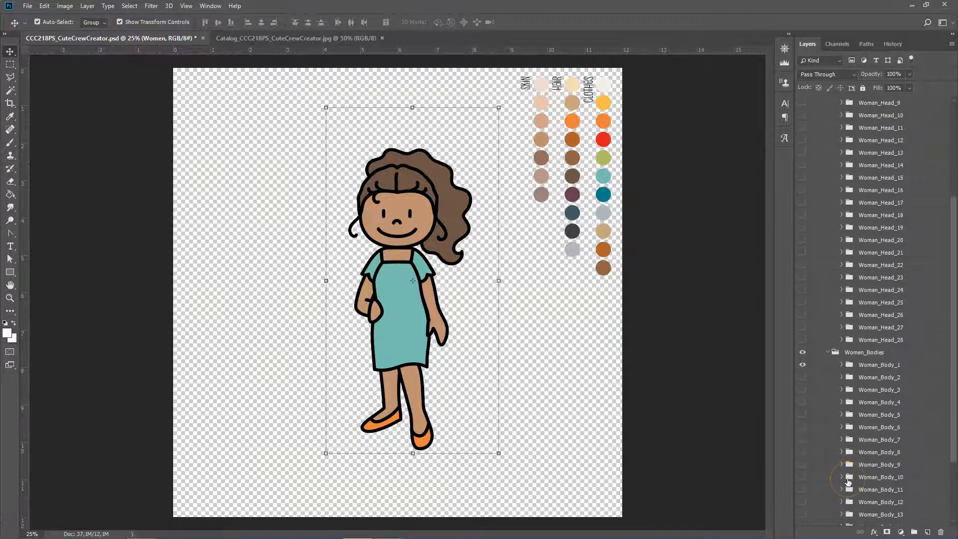
{"action": "scroll", "coordinate": [847, 449], "scroll_direction": "up", "scroll_amount": 6}
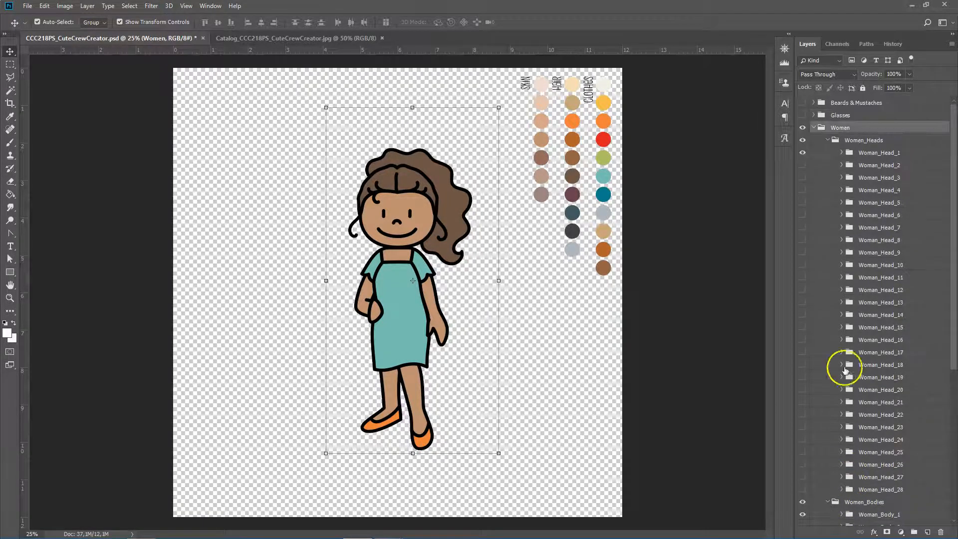
{"action": "left_click", "coordinate": [828, 140]}
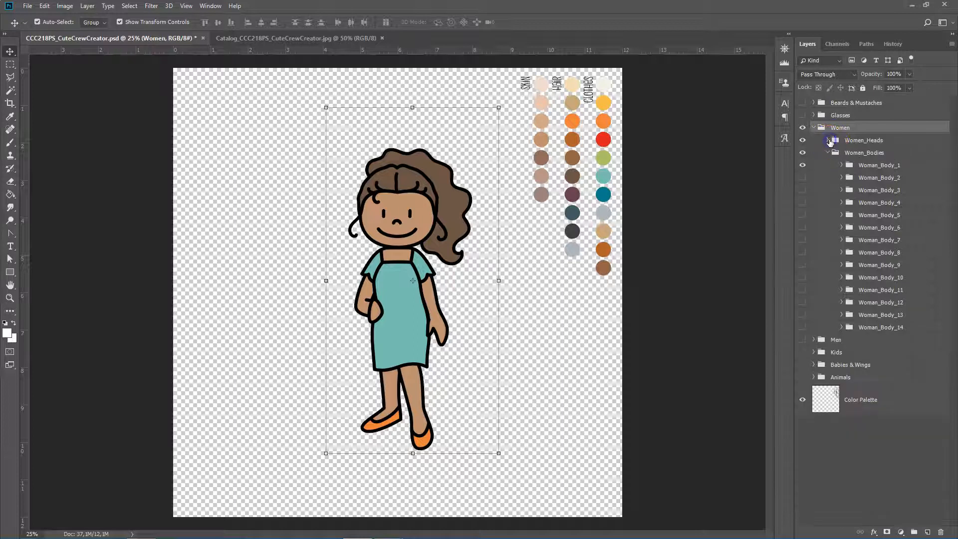
Step: Preview Woman_Body_2 through Woman_Body_5 one at a time on the figure, ending with only Woman_Body_1 visible
{"action": "left_click", "coordinate": [802, 165]}
{"action": "left_click", "coordinate": [802, 177]}
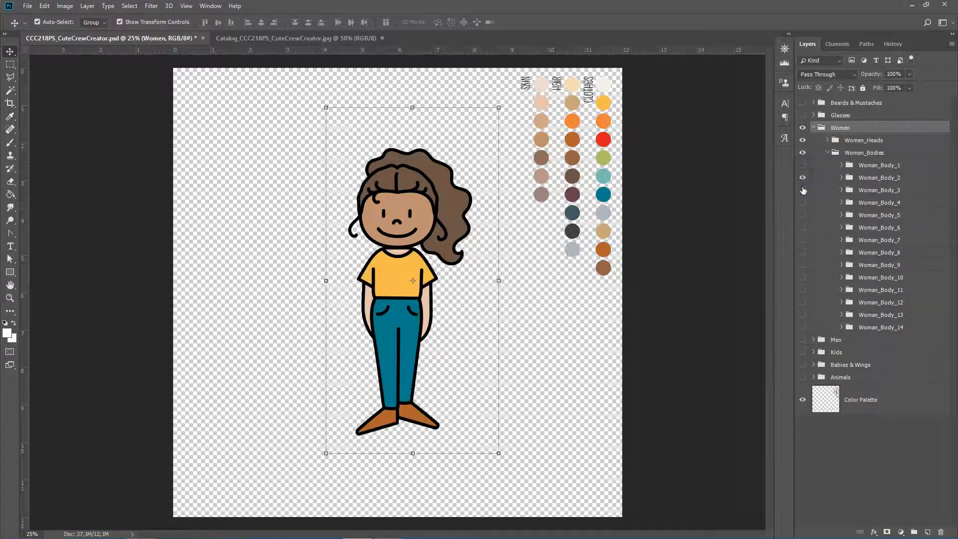
{"action": "left_click", "coordinate": [802, 190]}
{"action": "left_click", "coordinate": [802, 178]}
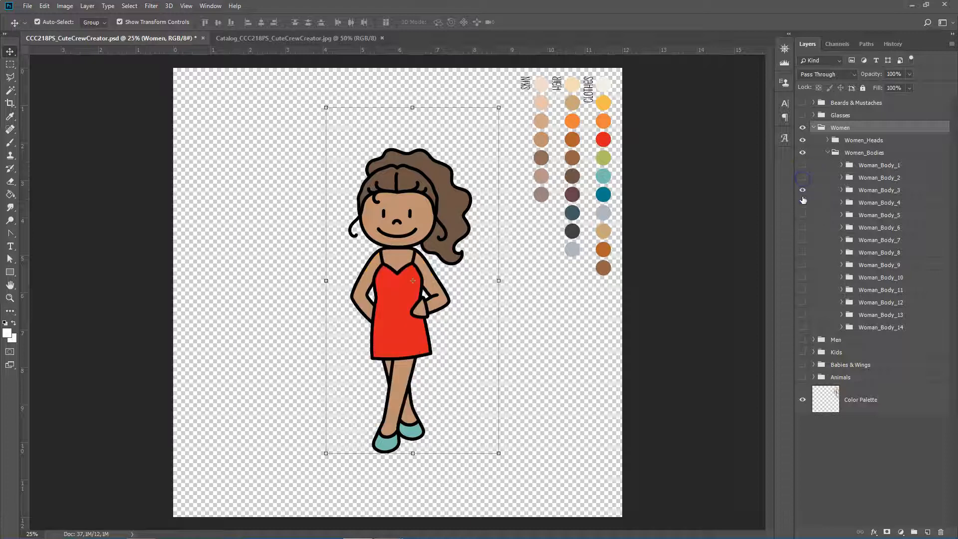
{"action": "left_click", "coordinate": [802, 190]}
{"action": "left_click", "coordinate": [802, 202]}
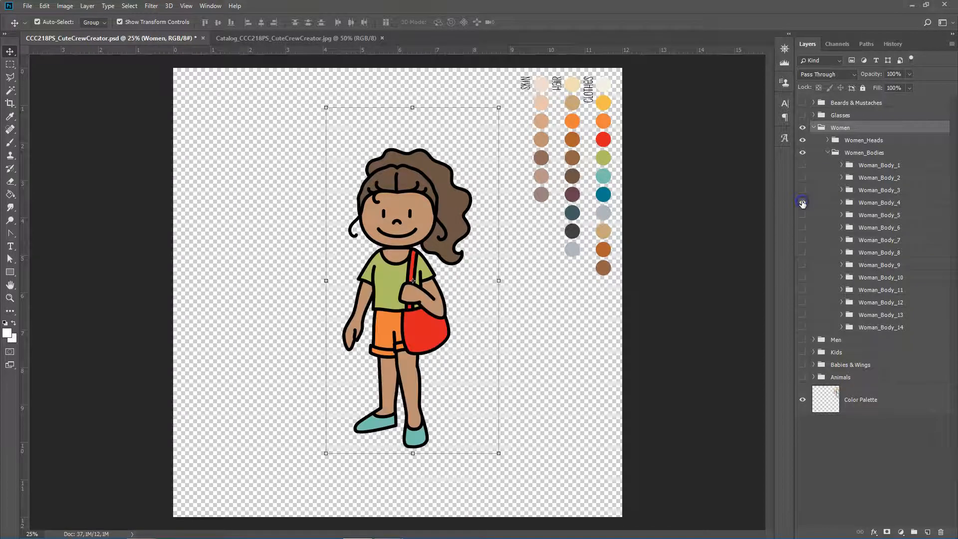
{"action": "left_click", "coordinate": [802, 203]}
{"action": "left_click", "coordinate": [801, 215]}
{"action": "left_click", "coordinate": [801, 215]}
{"action": "left_click", "coordinate": [802, 165]}
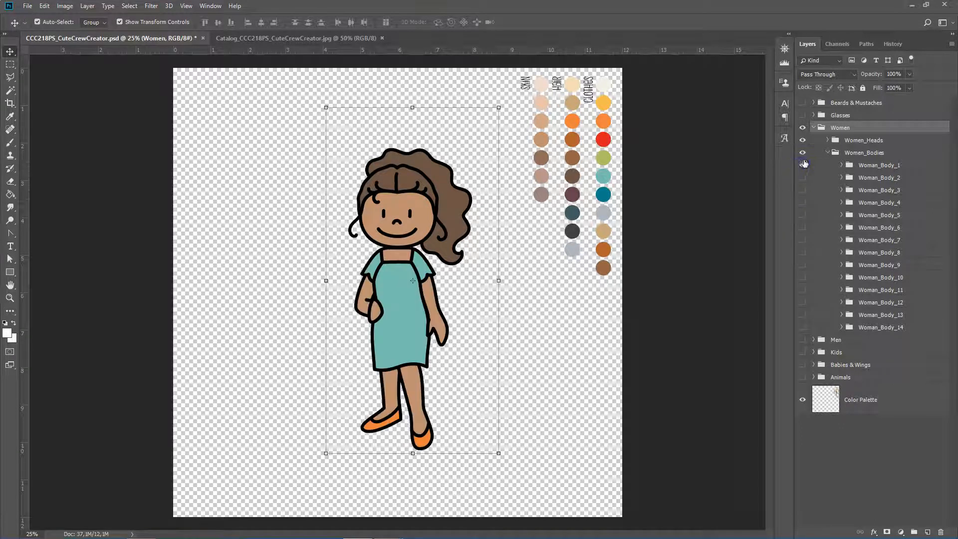
Step: Expand Women_Heads and preview Woman_Head_2 through Woman_Head_4 one at a time, ending with only Woman_Head_1 visible
{"action": "left_click", "coordinate": [825, 142]}
{"action": "left_click", "coordinate": [829, 141]}
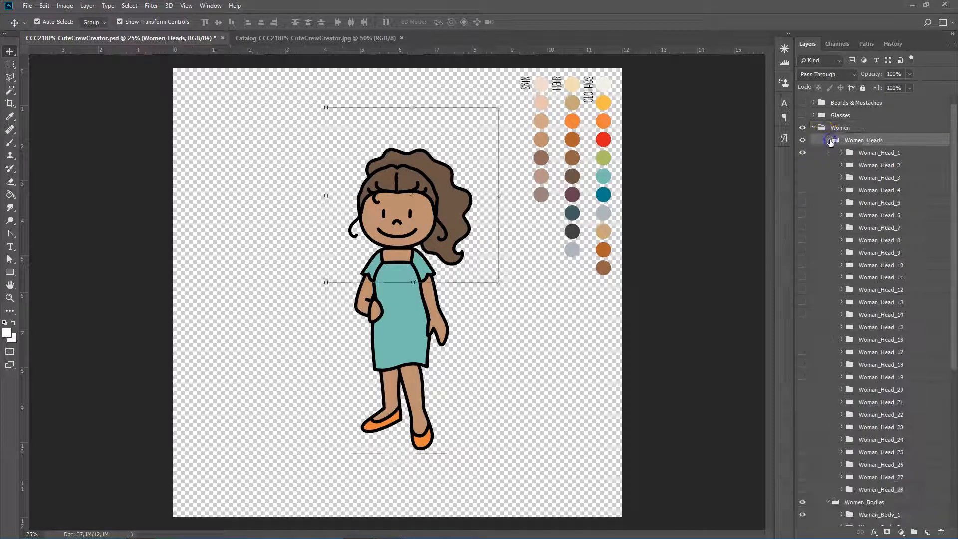
{"action": "left_click", "coordinate": [802, 153]}
{"action": "left_click", "coordinate": [803, 165]}
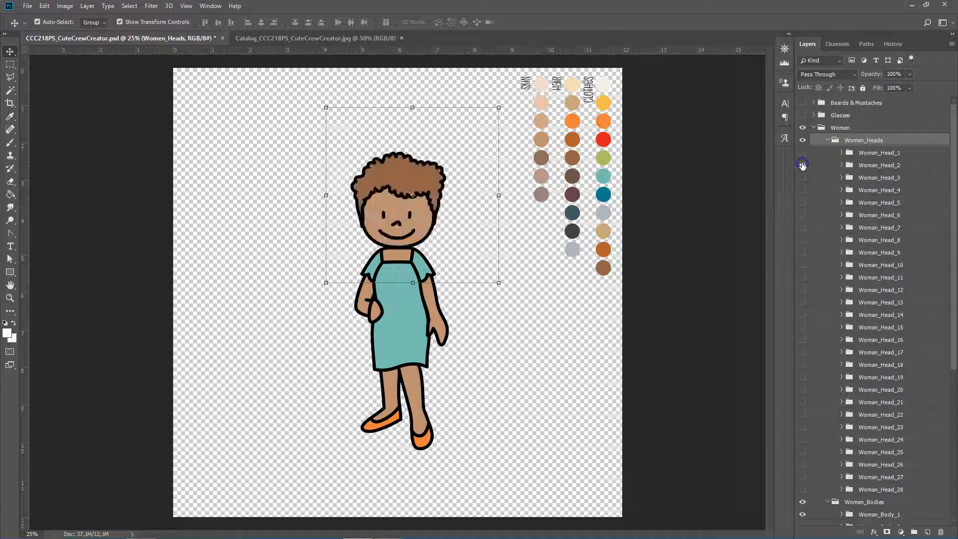
{"action": "left_click", "coordinate": [802, 166]}
{"action": "left_click", "coordinate": [802, 168]}
{"action": "left_click", "coordinate": [803, 165]}
{"action": "left_click", "coordinate": [802, 178]}
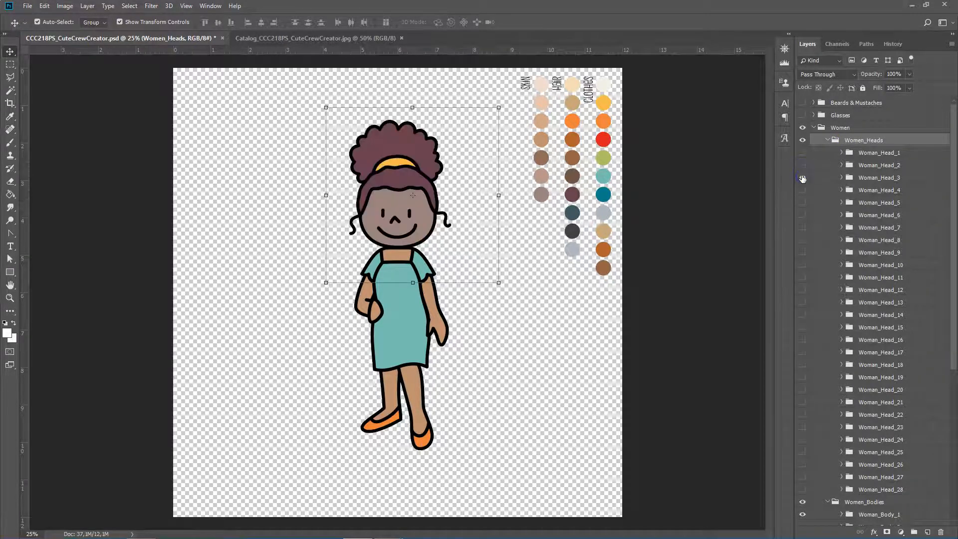
{"action": "left_click", "coordinate": [803, 178]}
{"action": "left_click", "coordinate": [803, 190]}
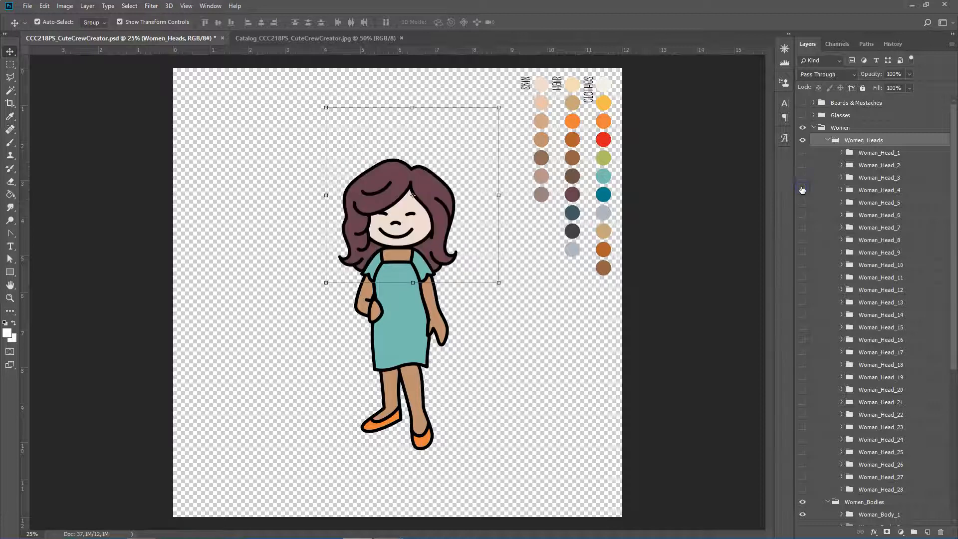
{"action": "left_click", "coordinate": [802, 189]}
{"action": "left_click", "coordinate": [802, 152]}
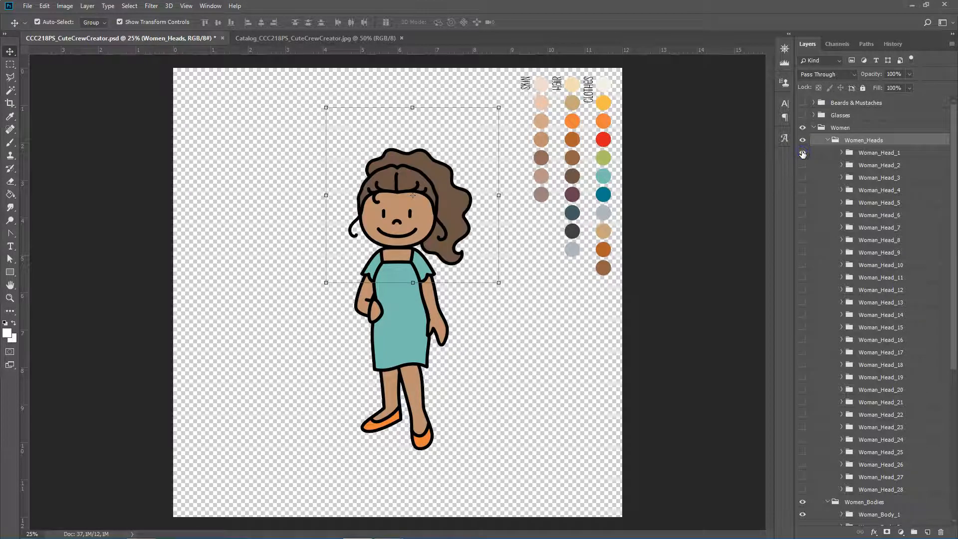
Step: Collapse the Women_Heads and Women_Bodies groups, and hide and collapse the whole Women group
{"action": "left_click", "coordinate": [827, 140]}
{"action": "left_click", "coordinate": [828, 152]}
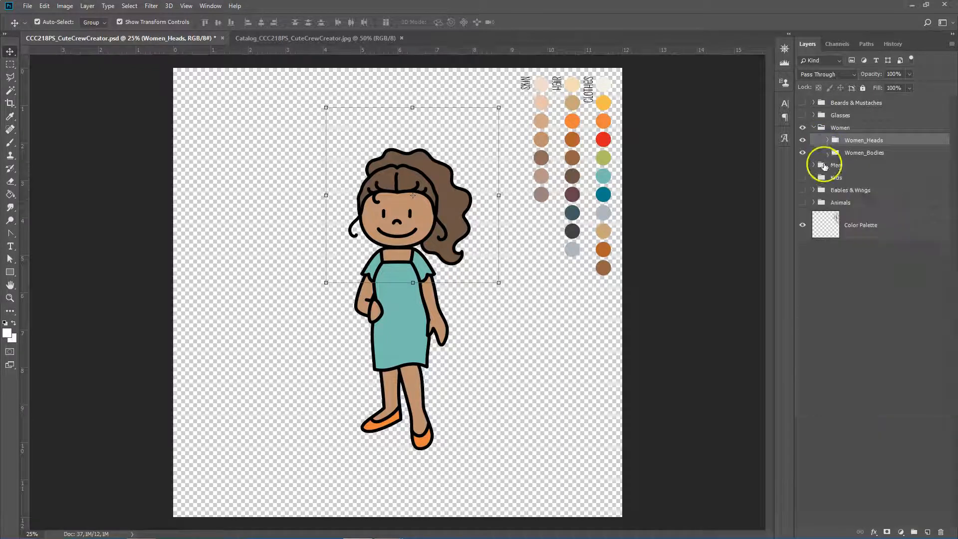
{"action": "left_click", "coordinate": [802, 129]}
{"action": "left_click", "coordinate": [813, 128]}
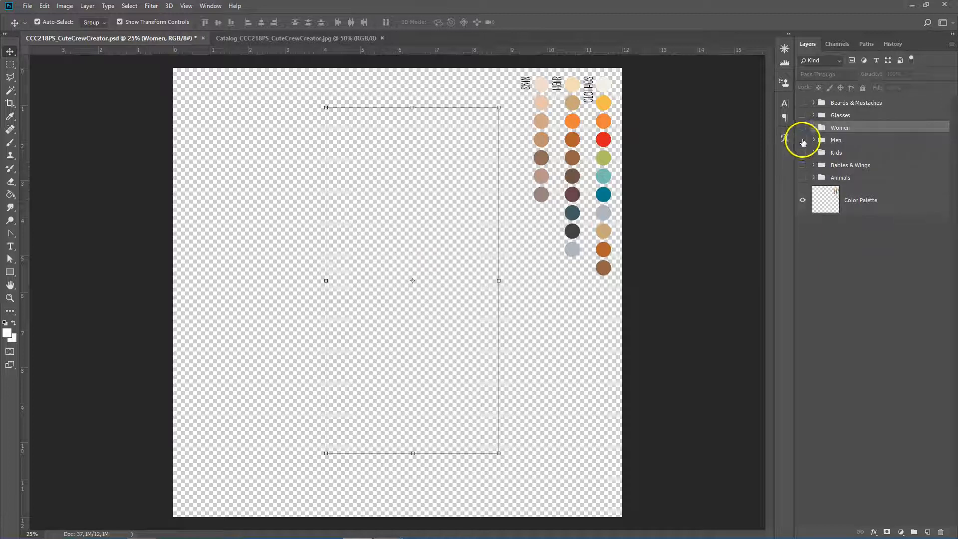
Step: Preview the Men, Kids and Babies & Wings groups one at a time, and show the Women group again with its subgroups listed
{"action": "left_click", "coordinate": [802, 140]}
{"action": "left_click", "coordinate": [802, 141]}
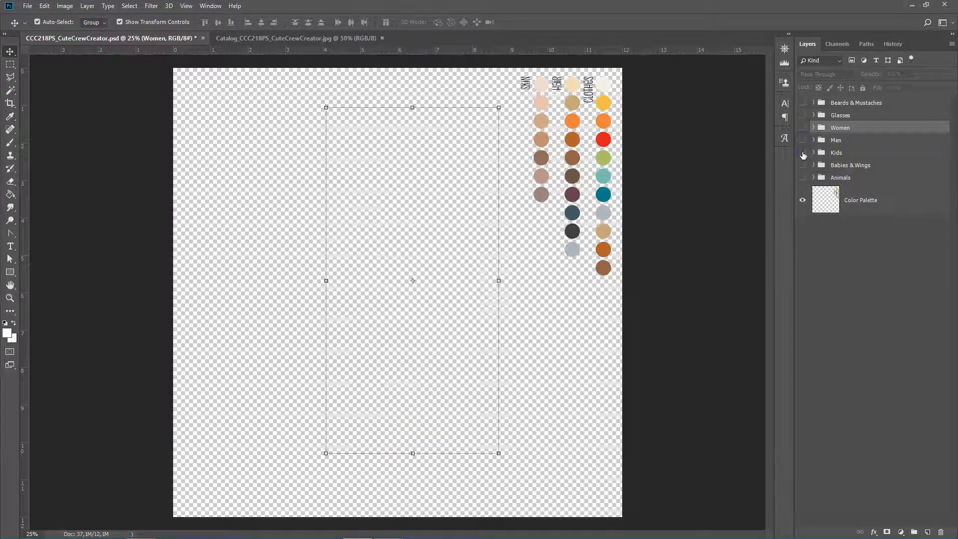
{"action": "left_click", "coordinate": [803, 153]}
{"action": "left_click", "coordinate": [802, 154]}
{"action": "left_click", "coordinate": [803, 165]}
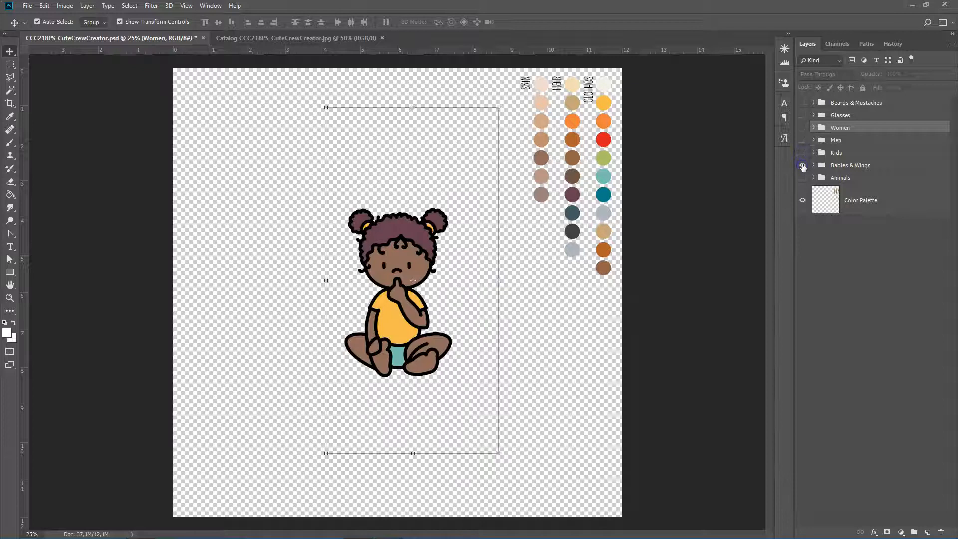
{"action": "left_click", "coordinate": [802, 165]}
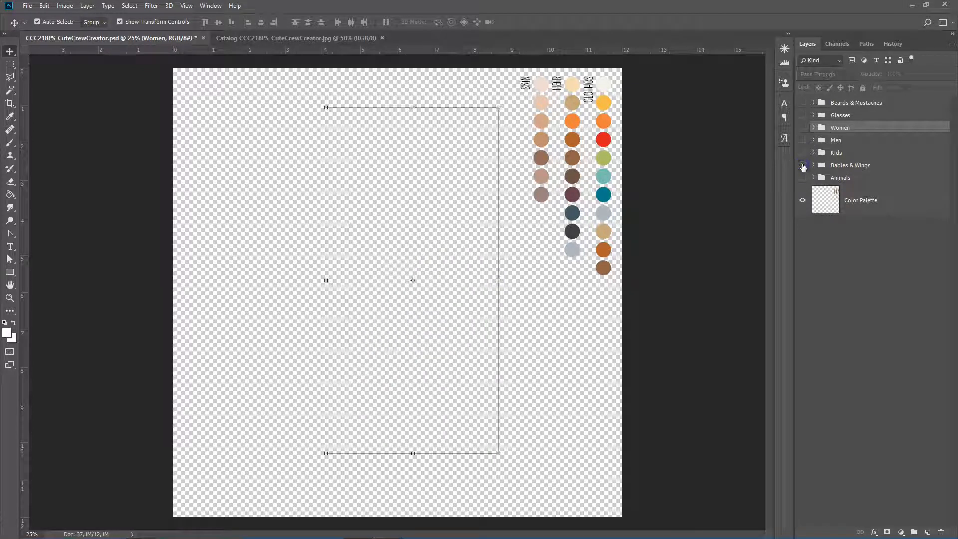
{"action": "left_click", "coordinate": [814, 129]}
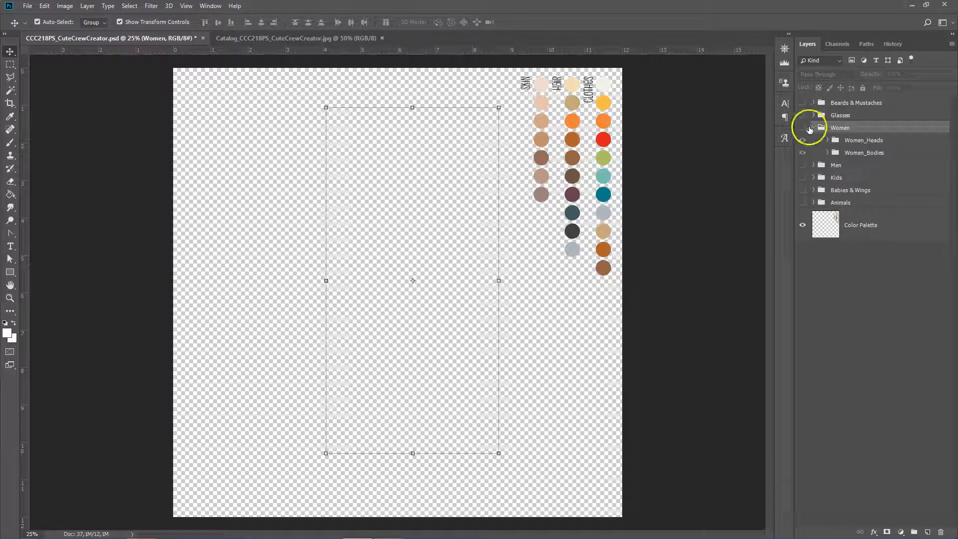
{"action": "left_click", "coordinate": [803, 128]}
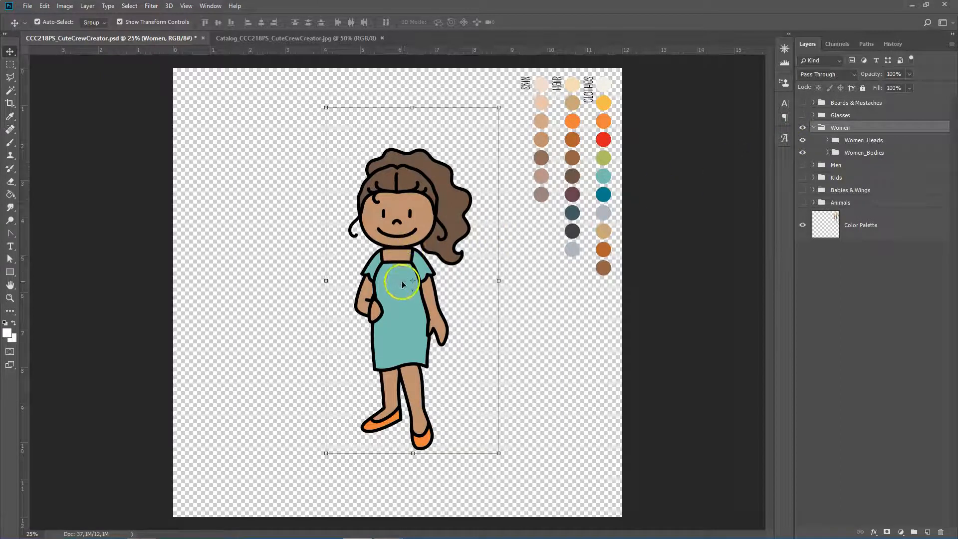
Step: View the finished "this is us" family sample image from the desktop, close it and switch back to Photoshop
{"action": "left_click", "coordinate": [913, 6]}
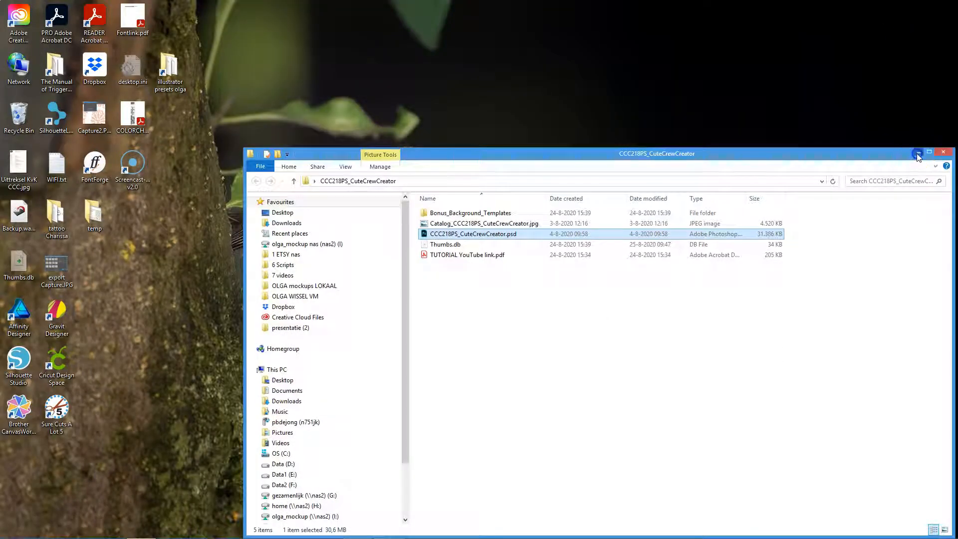
{"action": "left_click", "coordinate": [942, 152]}
{"action": "double_click", "coordinate": [703, 265]}
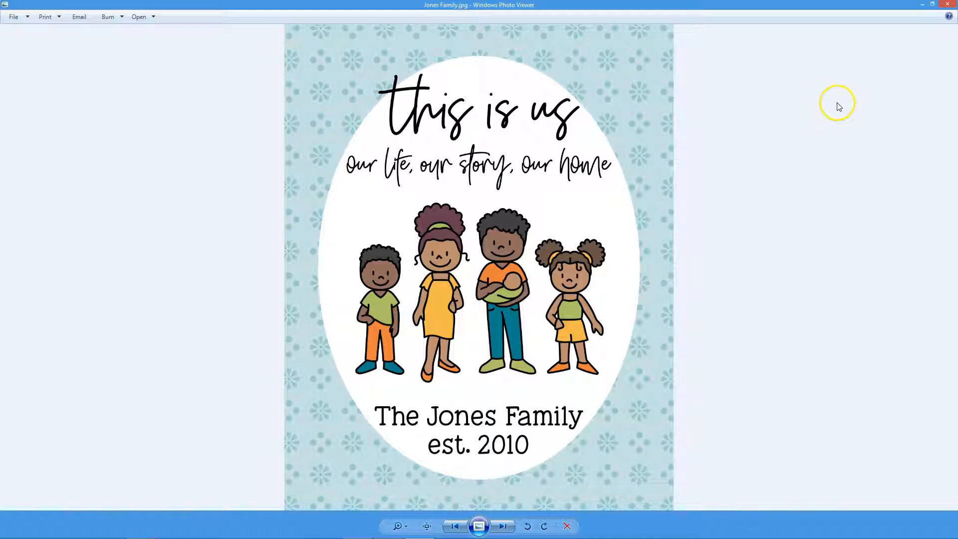
{"action": "left_click", "coordinate": [947, 5]}
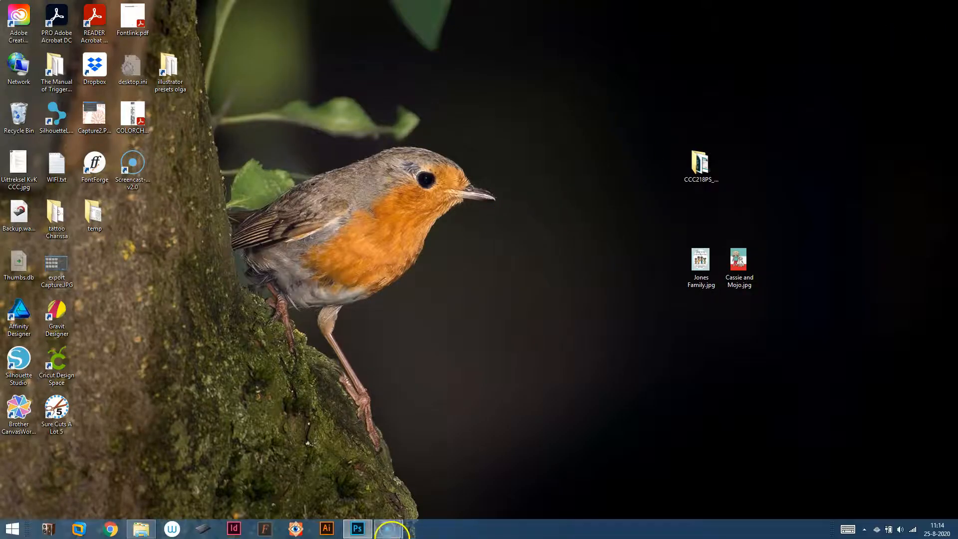
{"action": "left_click", "coordinate": [352, 529]}
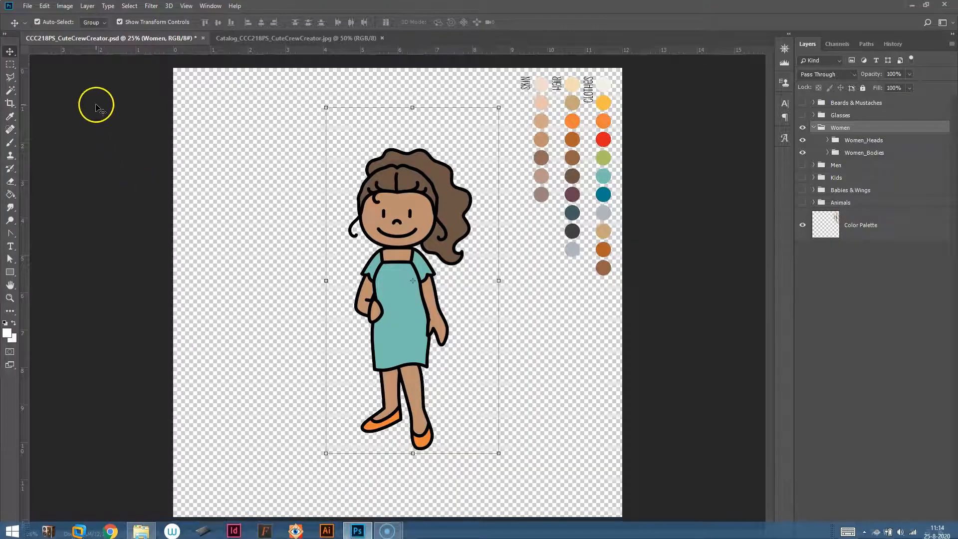
Step: Open the template BG This Is Us 8x10.psd from the Bonus_Background_Templates folder
{"action": "left_click", "coordinate": [29, 6]}
{"action": "left_click", "coordinate": [38, 27]}
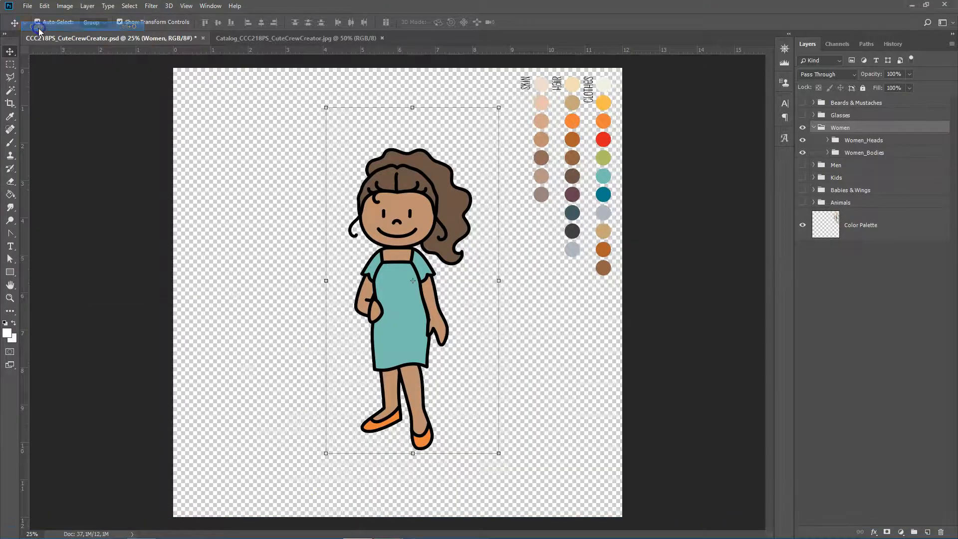
{"action": "left_click", "coordinate": [165, 68]}
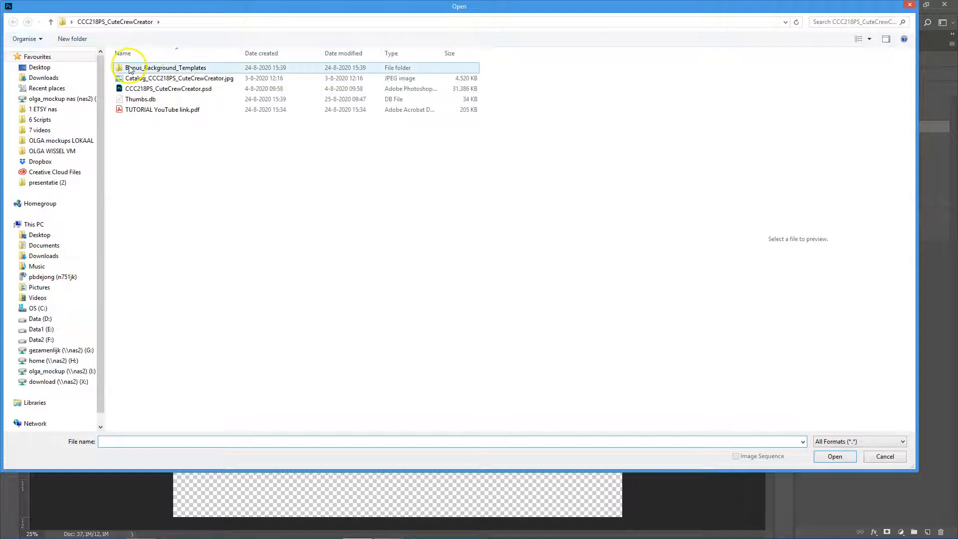
{"action": "double_click", "coordinate": [164, 68]}
{"action": "left_click", "coordinate": [164, 68]}
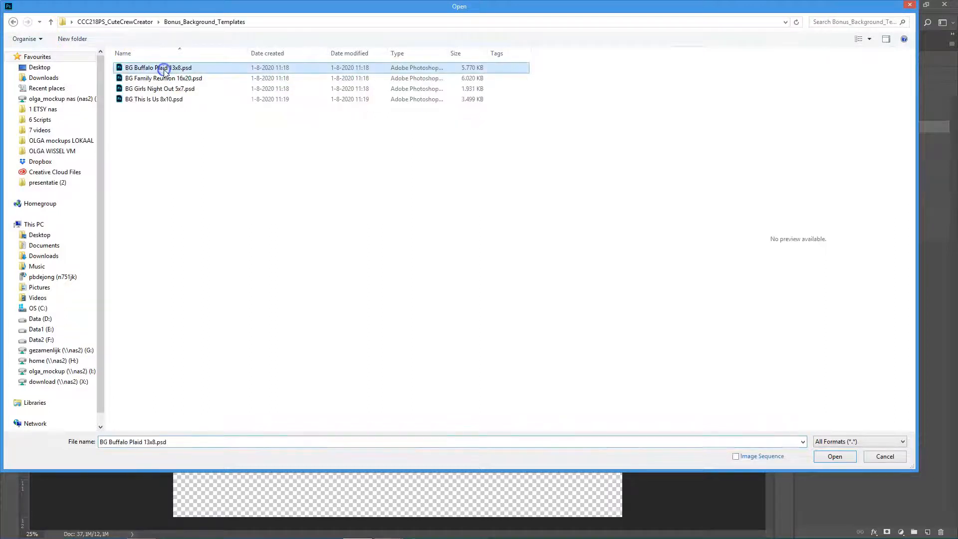
{"action": "left_click", "coordinate": [159, 98], "text": "ctrl"}
{"action": "left_click", "coordinate": [160, 100]}
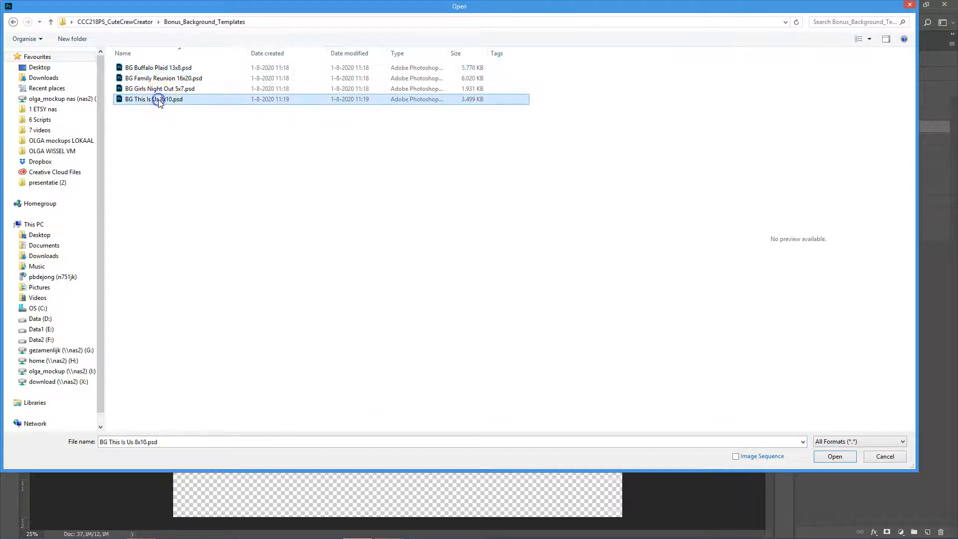
{"action": "double_click", "coordinate": [159, 99]}
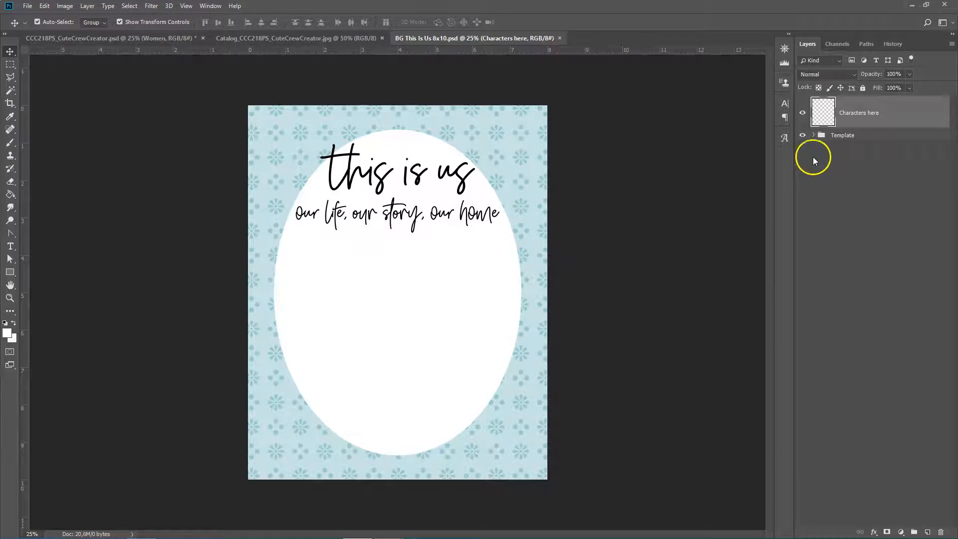
Step: Inspect the layers inside the Template group, toggling the Text layer off and on, and collapse the group again
{"action": "left_click", "coordinate": [813, 136]}
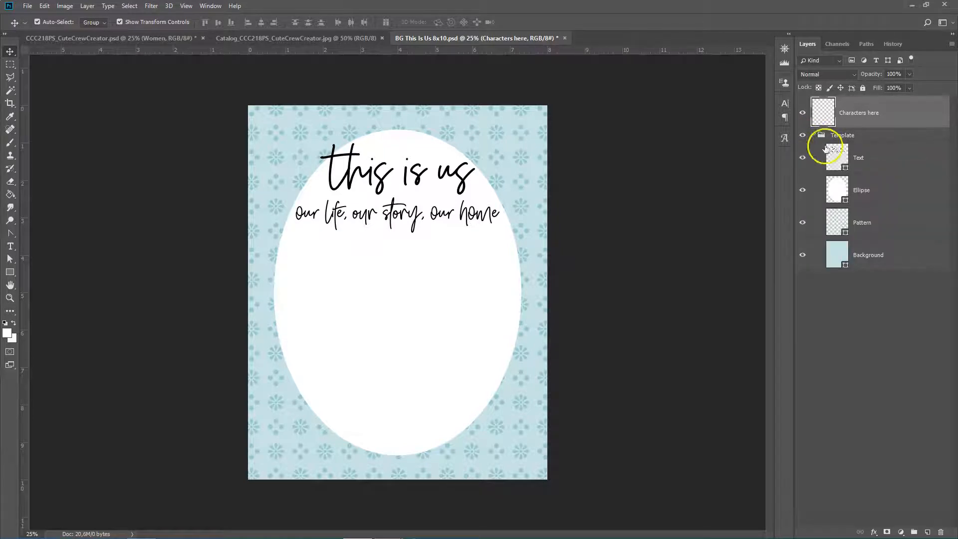
{"action": "left_click", "coordinate": [801, 159]}
{"action": "left_click", "coordinate": [802, 158]}
{"action": "left_click", "coordinate": [812, 135]}
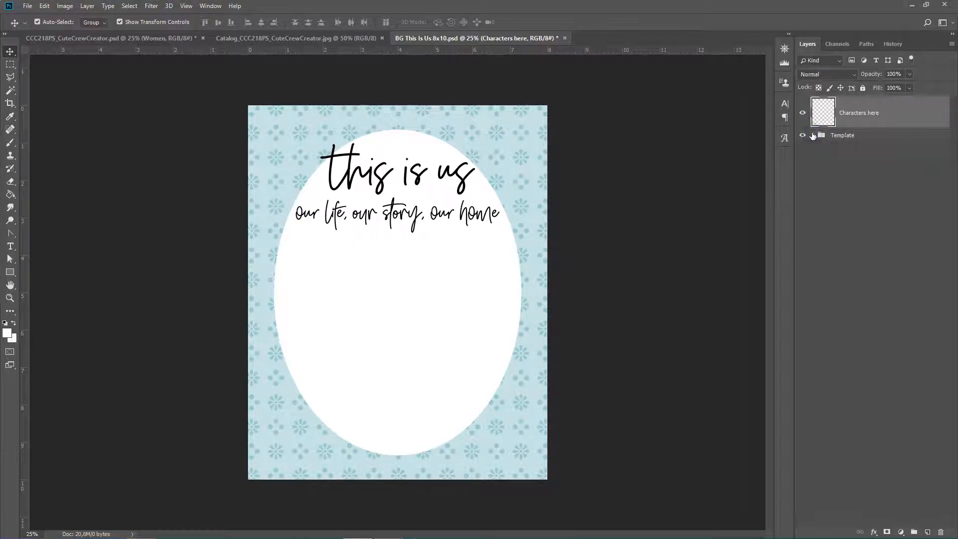
Step: List the Women_Heads subgroups in CCC218PS_CuteCrewCreator.psd, and consult the women heads and bodies in the catalog before returning to that file
{"action": "left_click", "coordinate": [127, 38]}
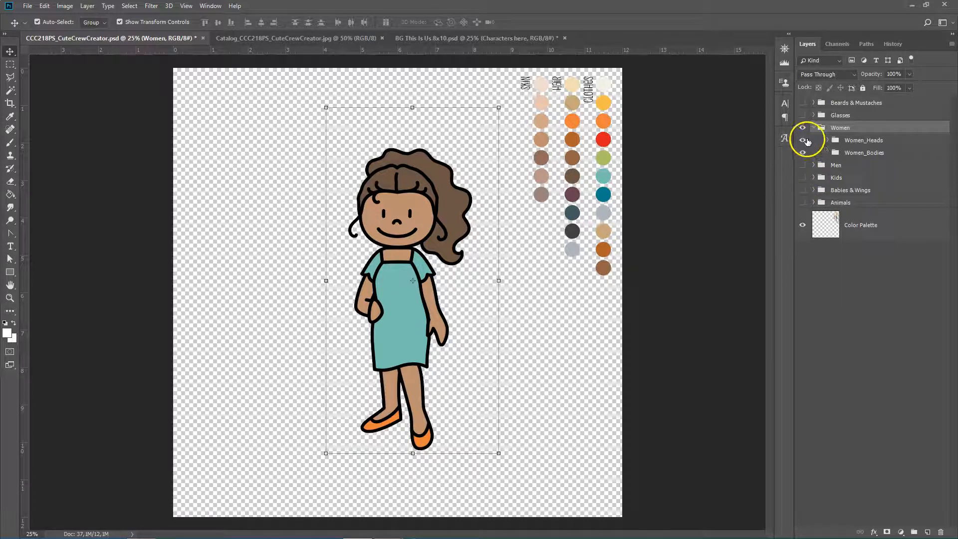
{"action": "left_click", "coordinate": [828, 140]}
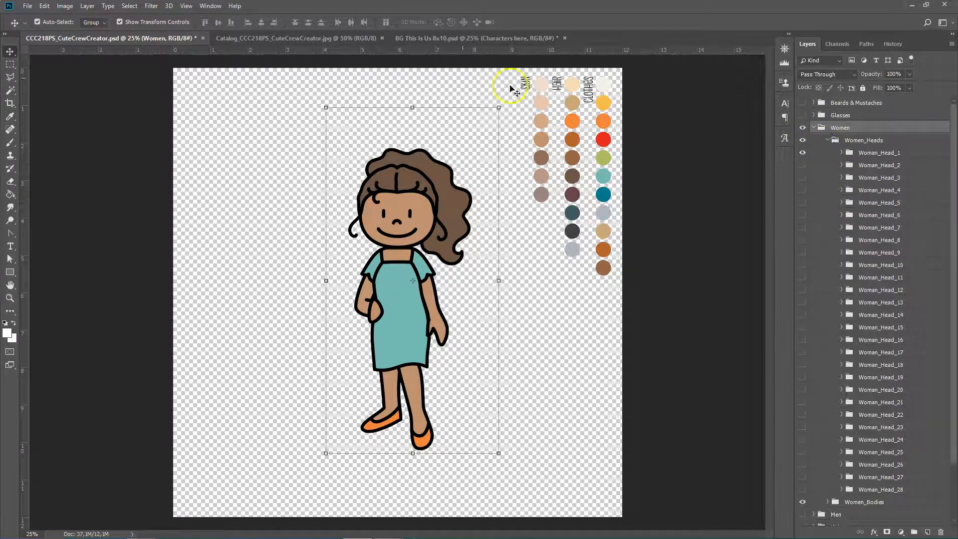
{"action": "left_click", "coordinate": [277, 40]}
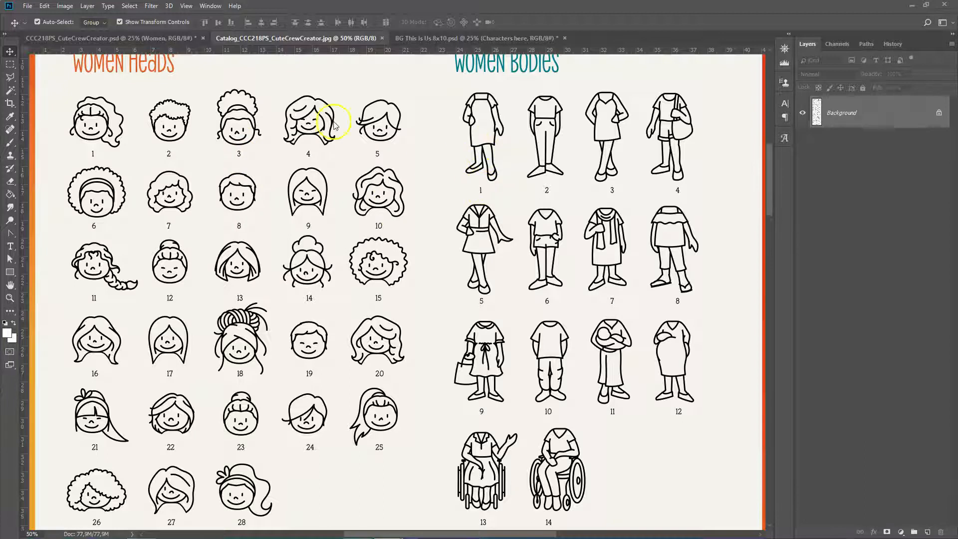
{"action": "left_click", "coordinate": [145, 38]}
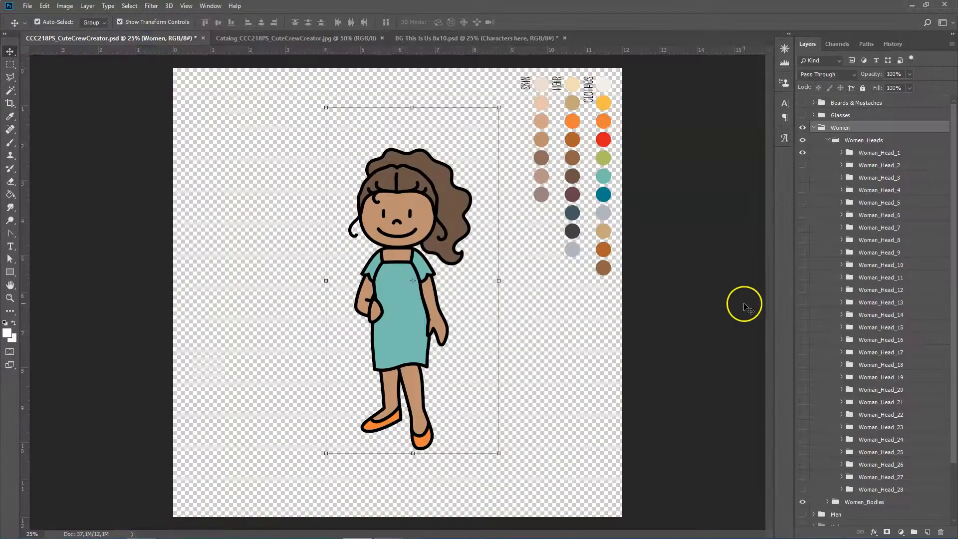
Step: Swap the figure's head from Woman_Head_1 to Woman_Head_3 and expand the Women_Bodies group
{"action": "left_click", "coordinate": [803, 153]}
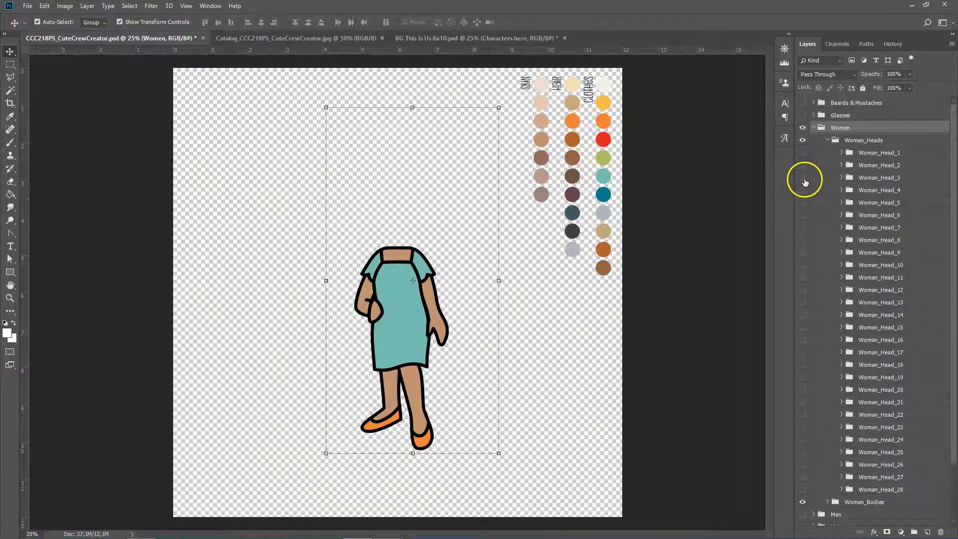
{"action": "left_click", "coordinate": [803, 178]}
{"action": "scroll", "coordinate": [863, 334], "scroll_direction": "down", "scroll_amount": 3}
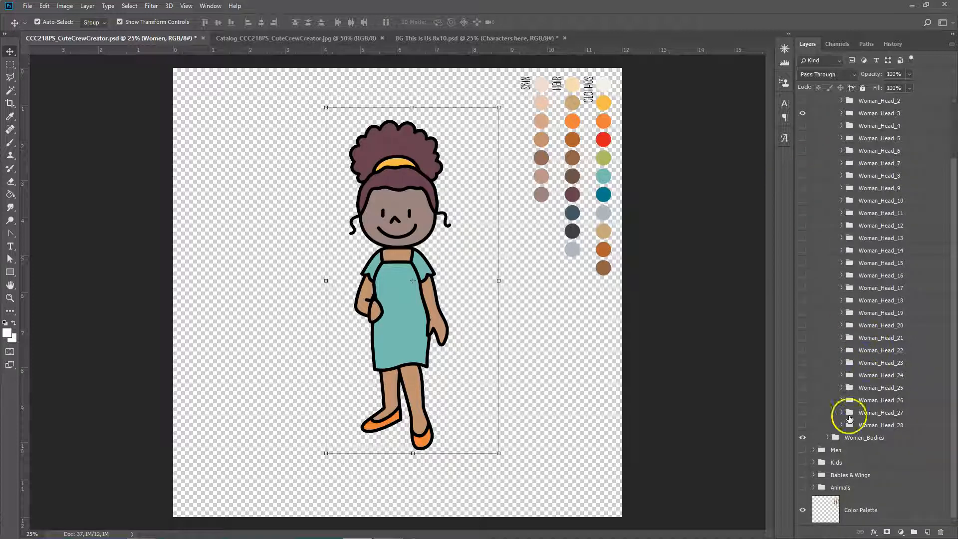
{"action": "left_click", "coordinate": [827, 437]}
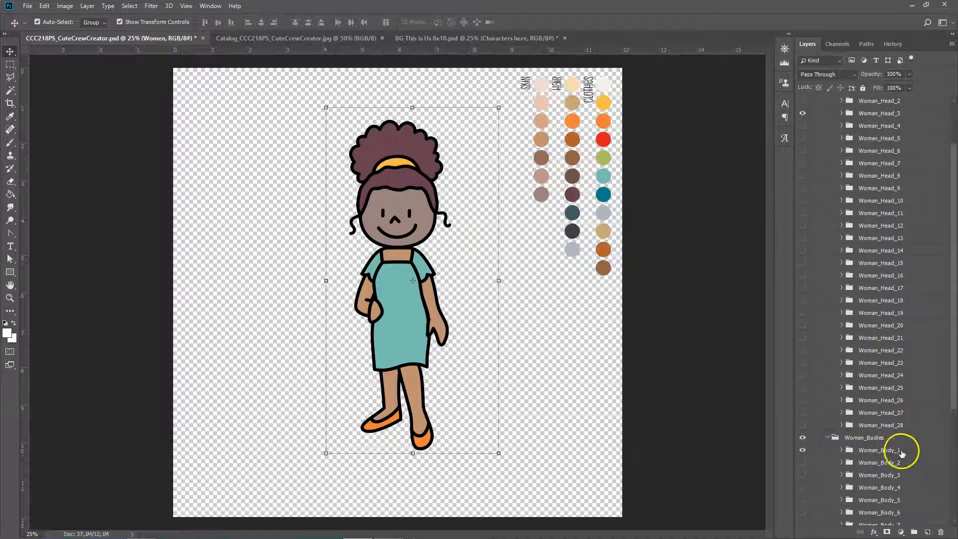
Step: Pick the face with the Path Selection tool and recolor its skin layer with the fourth skin swatch, bf9171
{"action": "left_click", "coordinate": [9, 259]}
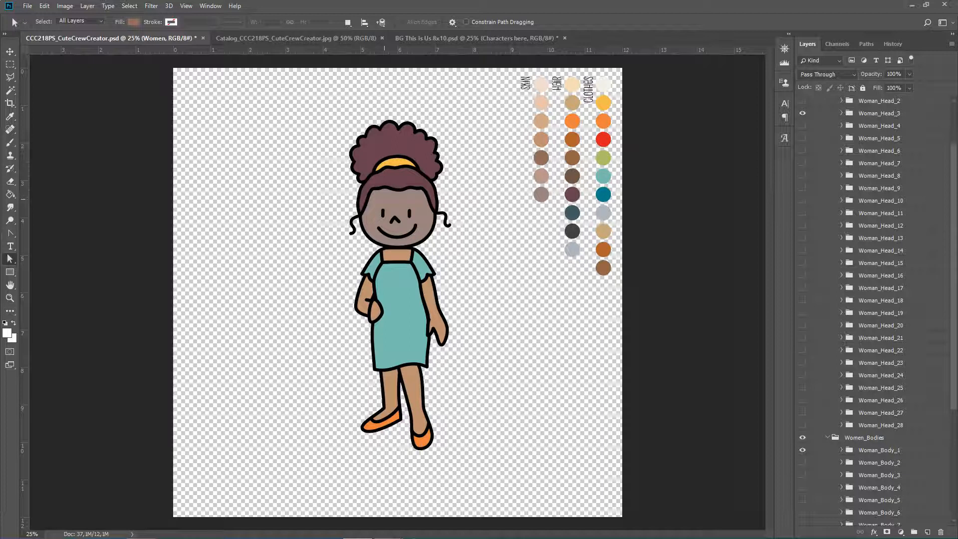
{"action": "left_click", "coordinate": [396, 202]}
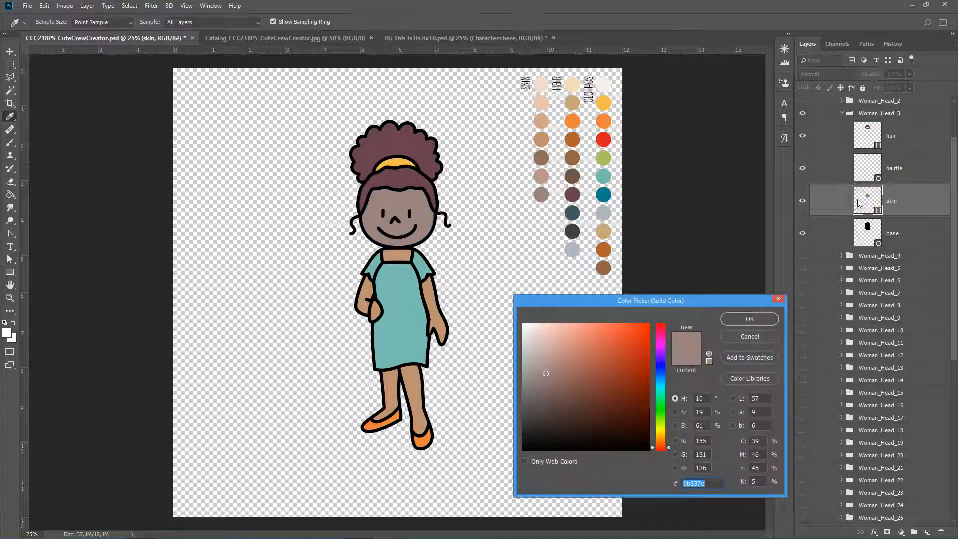
{"action": "left_click", "coordinate": [545, 140]}
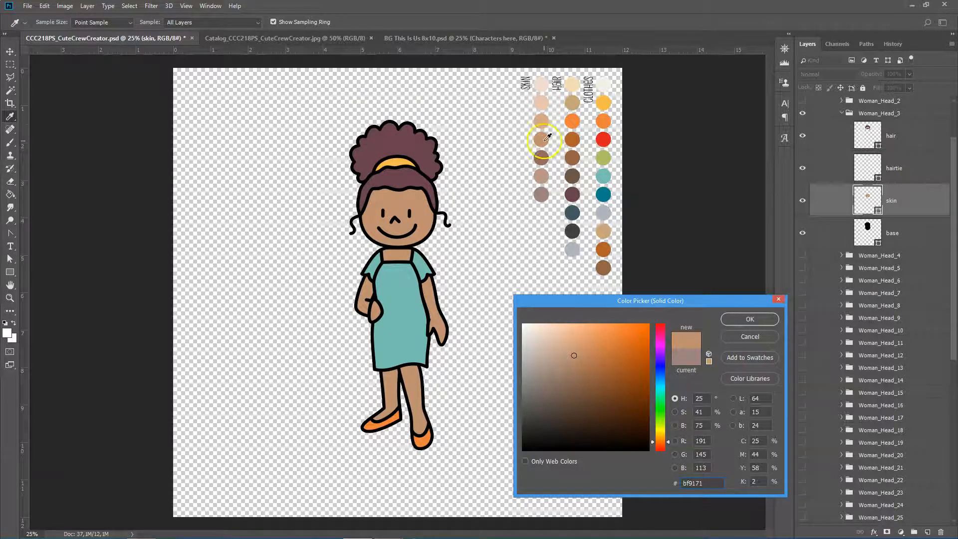
{"action": "left_click", "coordinate": [742, 318]}
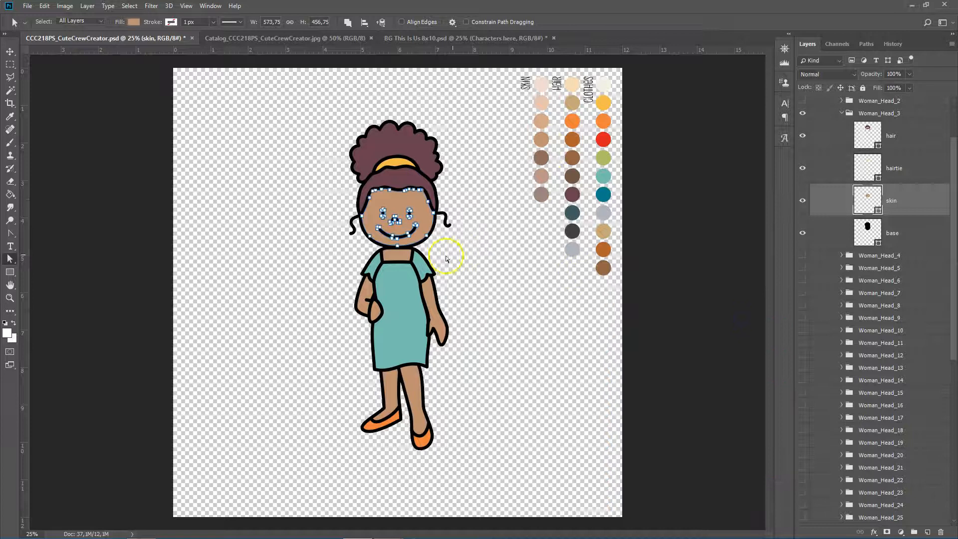
Step: Select the skin layer of Woman_Body_1 and match its fill color to the face by sampling it, bf9171
{"action": "left_click", "coordinate": [398, 256]}
{"action": "double_click", "coordinate": [867, 508]}
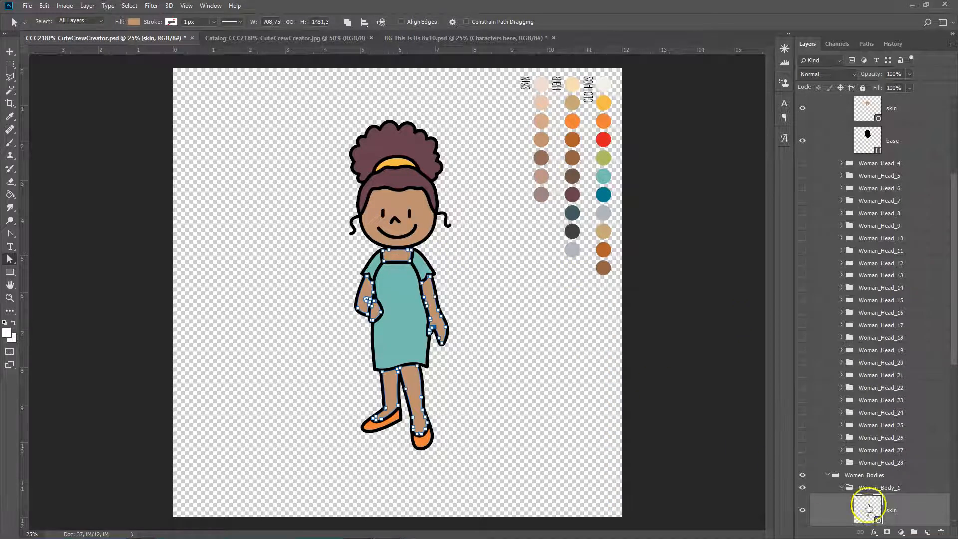
{"action": "left_click", "coordinate": [439, 217]}
{"action": "left_click_drag", "start_coordinate": [440, 216], "coordinate": [429, 218]}
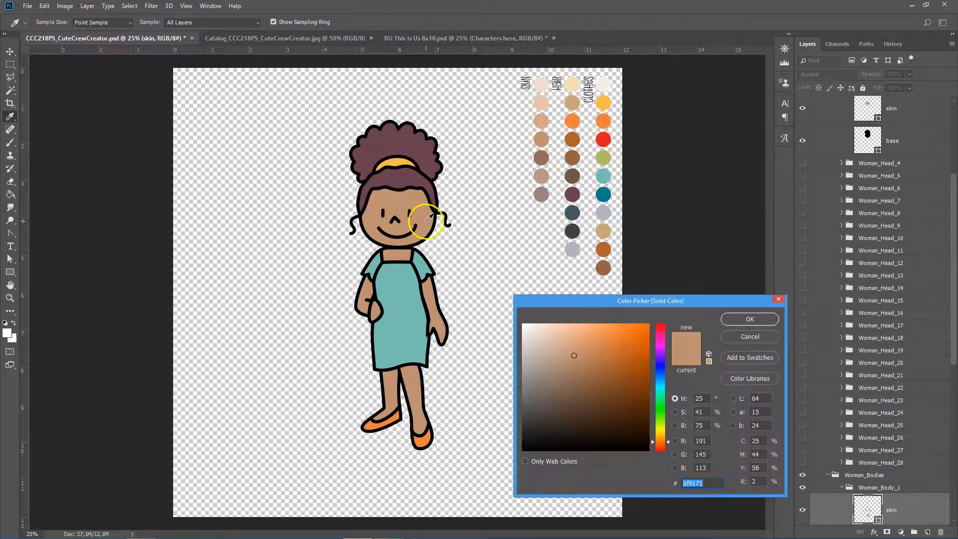
{"action": "left_click", "coordinate": [752, 321]}
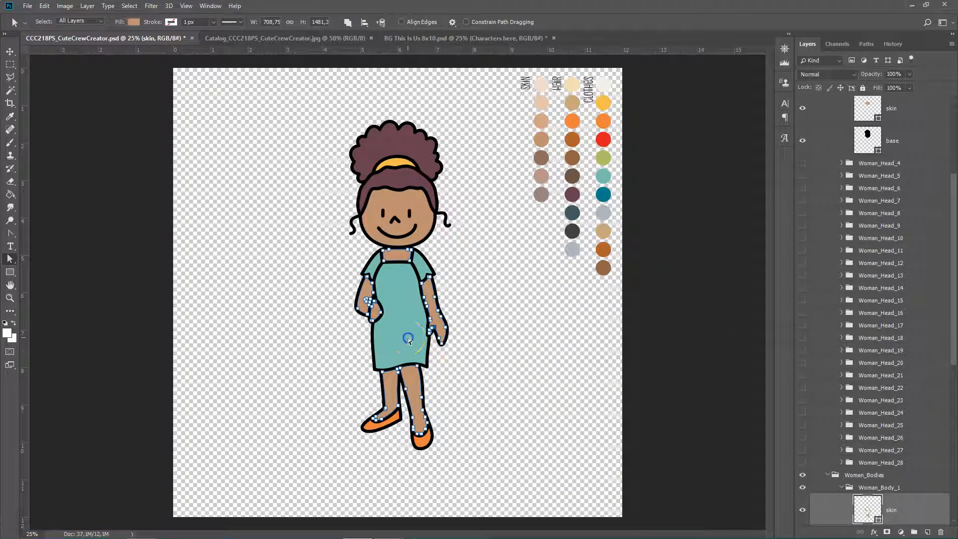
Step: Recolor the dress layer of Woman_Body_1 with the yellow swatch from the clothes palette
{"action": "left_click", "coordinate": [409, 340]}
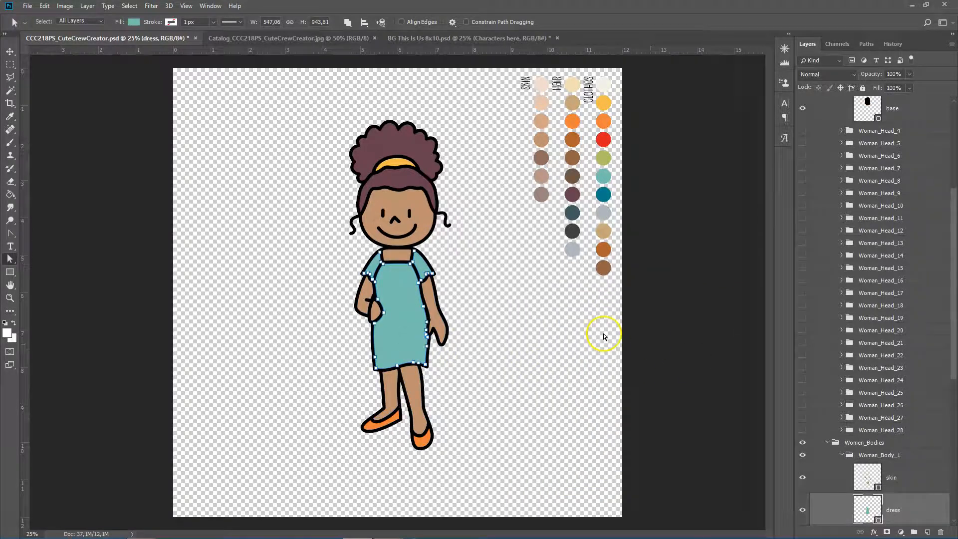
{"action": "double_click", "coordinate": [867, 507]}
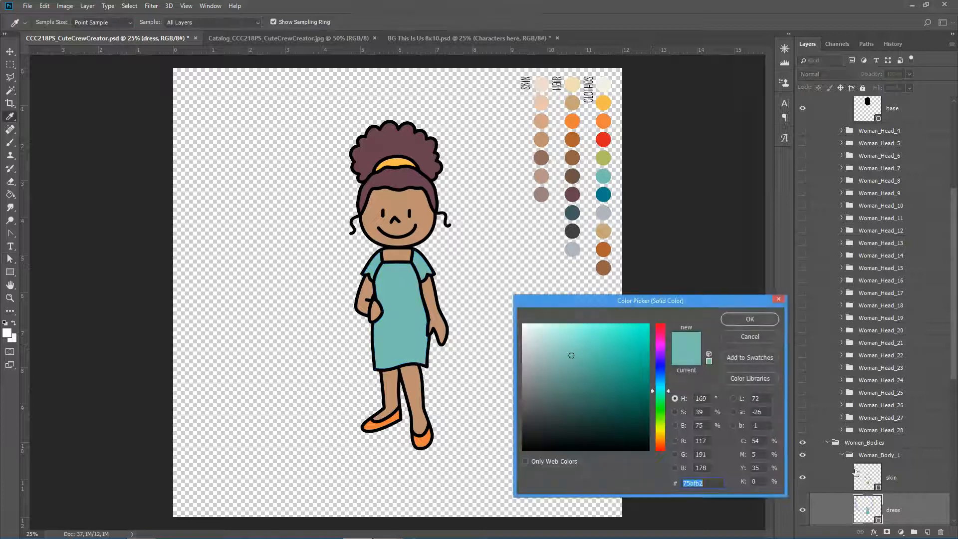
{"action": "left_click", "coordinate": [604, 103]}
{"action": "left_click", "coordinate": [743, 320]}
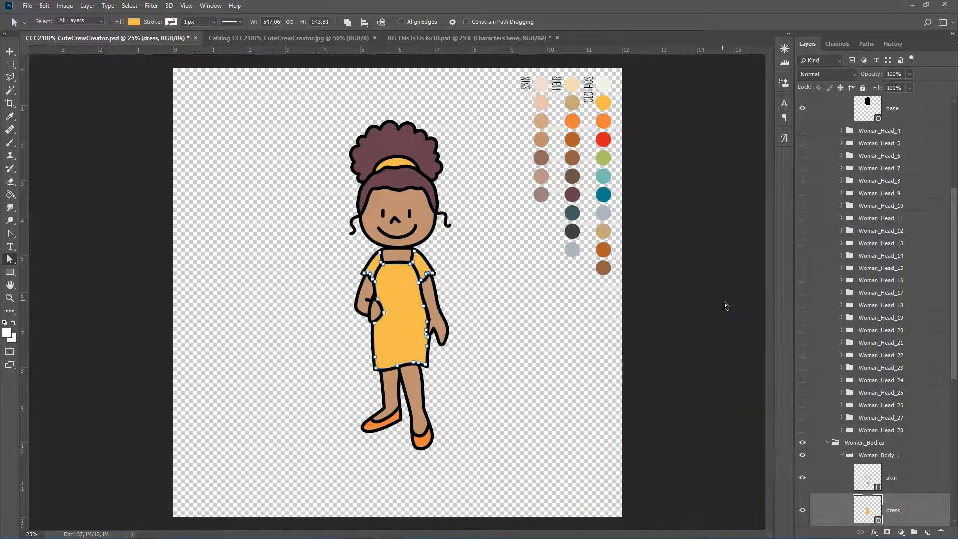
Step: Recolor the hairtie layer of Woman_Head_3 with the green clothes swatch, acbf65
{"action": "left_click", "coordinate": [400, 164]}
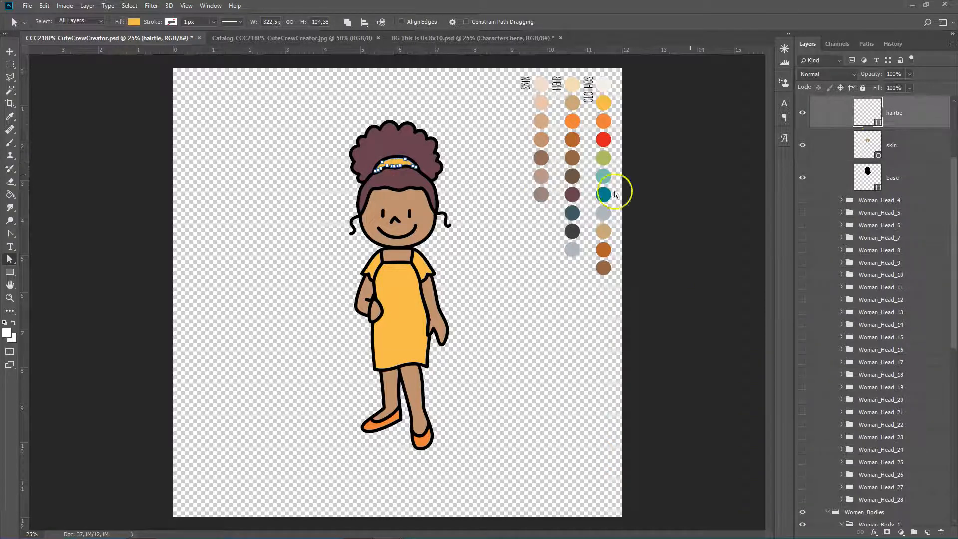
{"action": "double_click", "coordinate": [868, 111]}
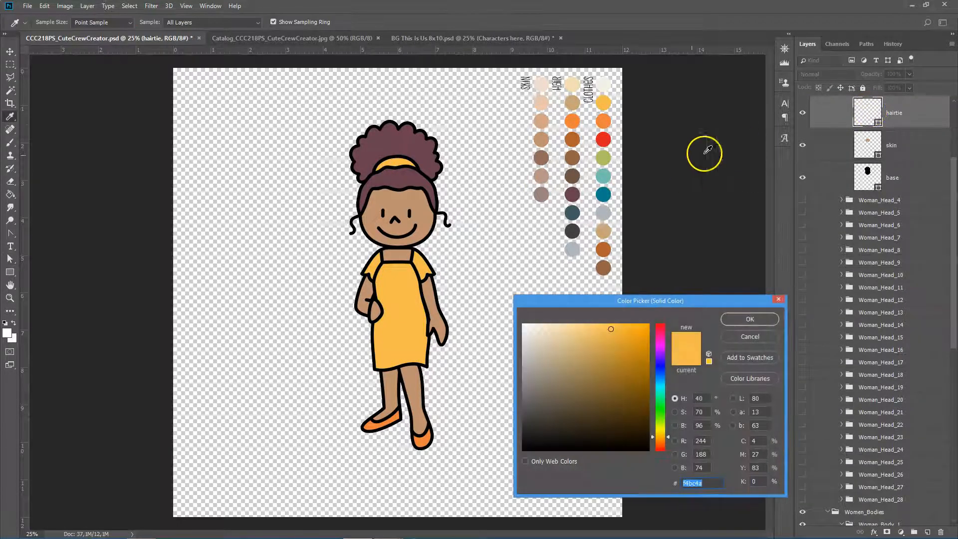
{"action": "left_click", "coordinate": [603, 157]}
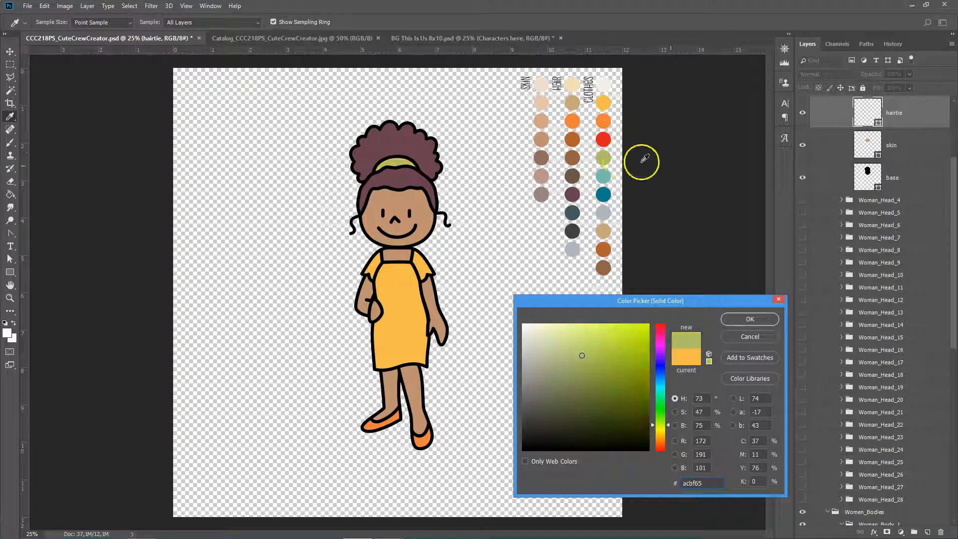
{"action": "left_click", "coordinate": [750, 316]}
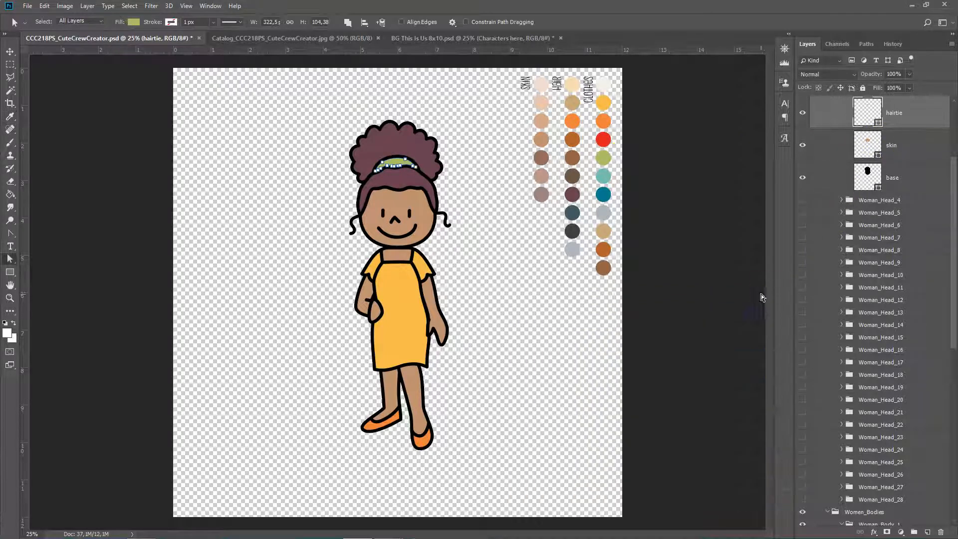
Step: Deselect the hairtie layer and draw a rectangular marquee selection around the entire woman, leaving out the color palette
{"action": "left_click", "coordinate": [712, 289]}
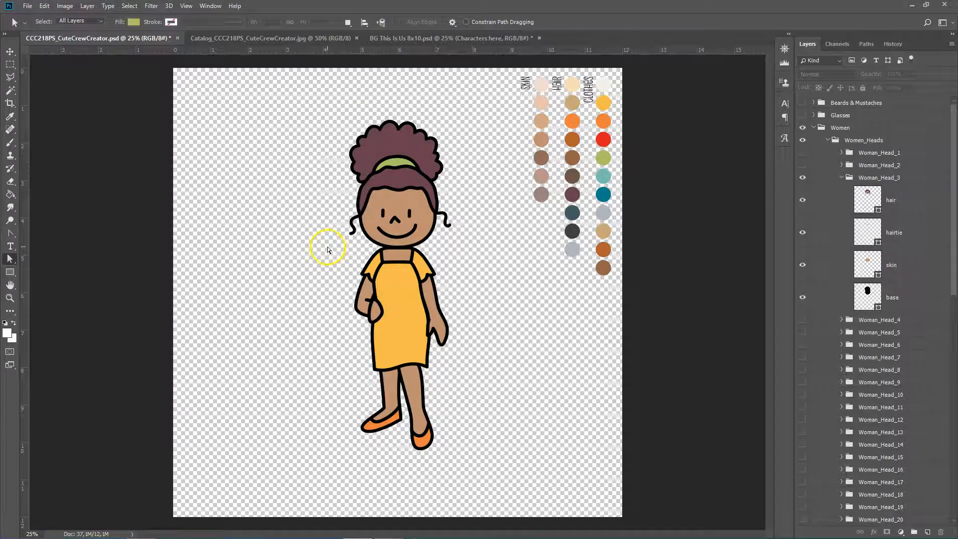
{"action": "left_click", "coordinate": [10, 64]}
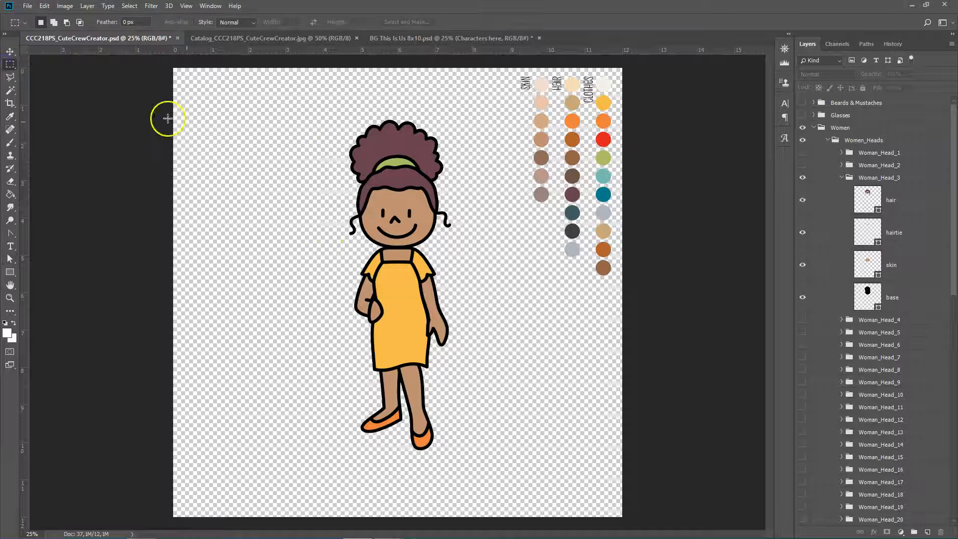
{"action": "left_click_drag", "start_coordinate": [318, 106], "coordinate": [476, 484]}
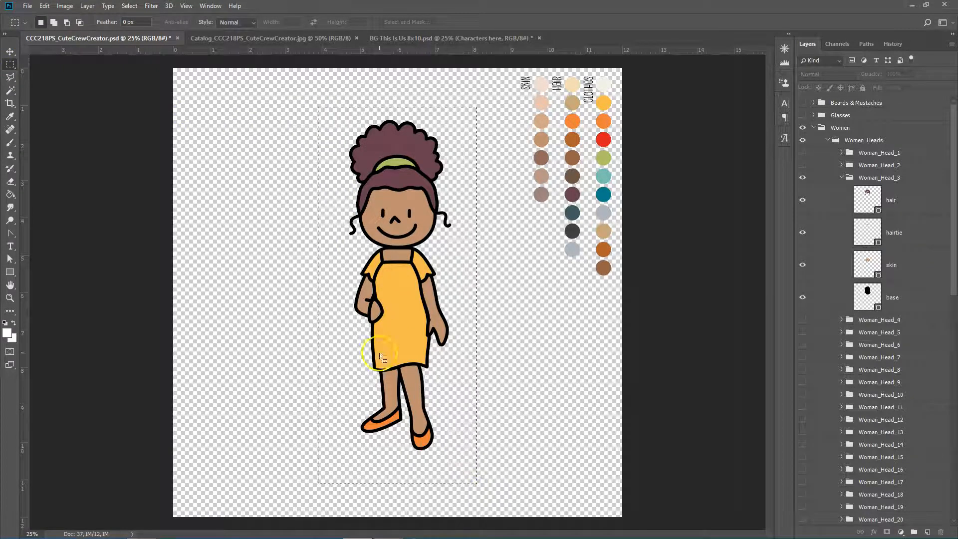
Step: Paste a merged copy of the selected woman into BG This Is Us 8x10.psd and move her about 1.75 in to the right
{"action": "left_click", "coordinate": [44, 6]}
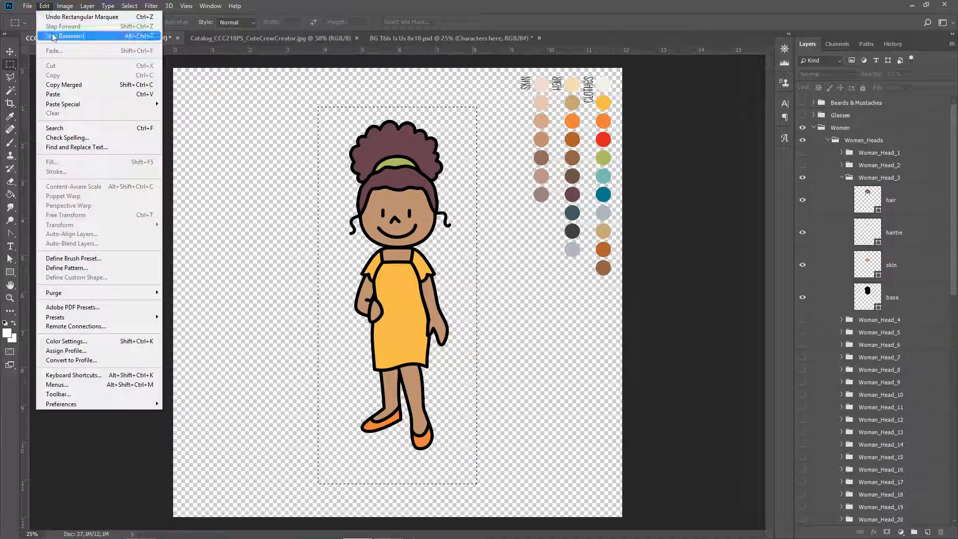
{"action": "left_click", "coordinate": [72, 86]}
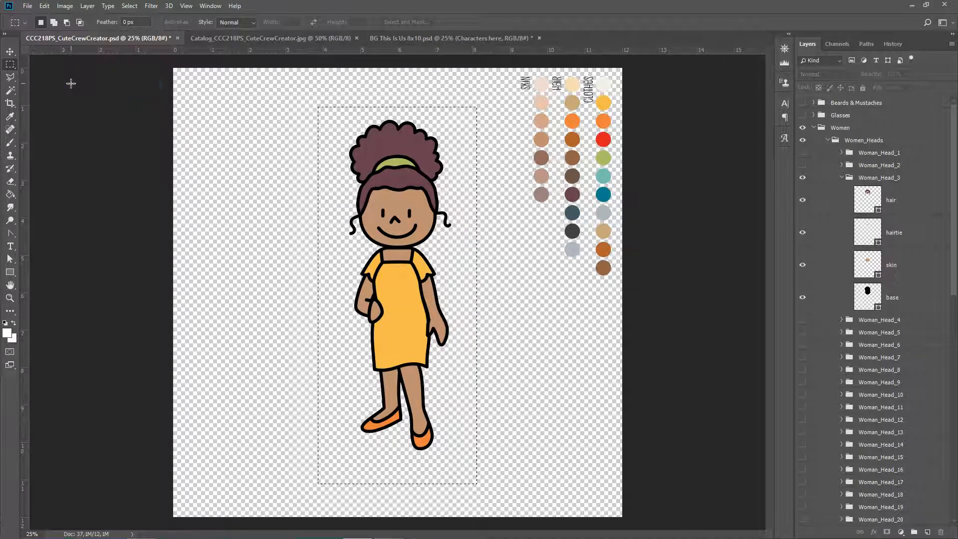
{"action": "left_click", "coordinate": [401, 38]}
{"action": "left_click", "coordinate": [44, 6]}
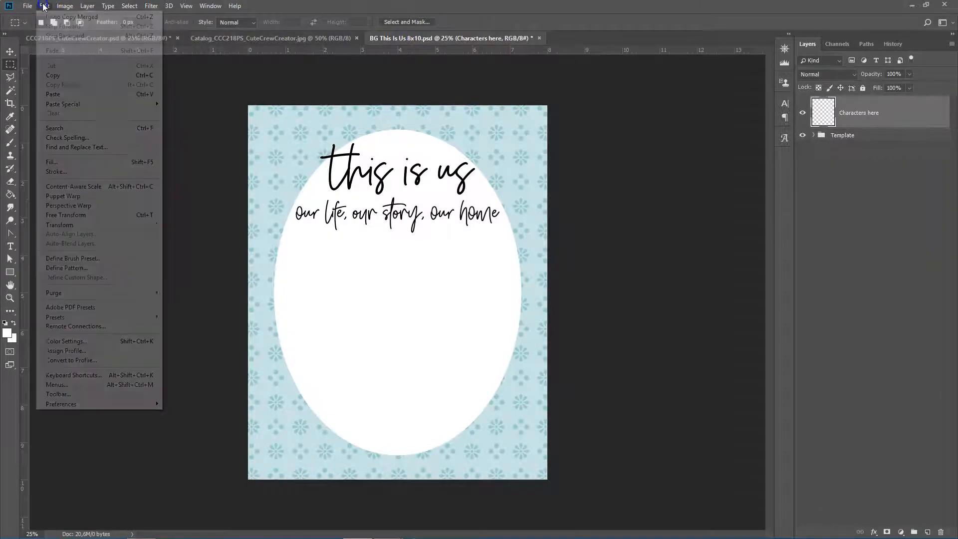
{"action": "left_click", "coordinate": [62, 95]}
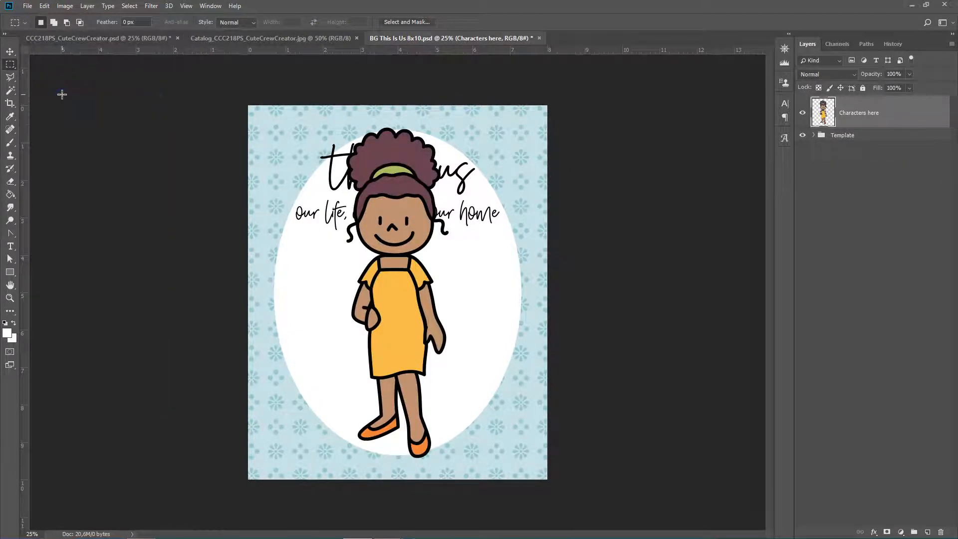
{"action": "left_click", "coordinate": [9, 51]}
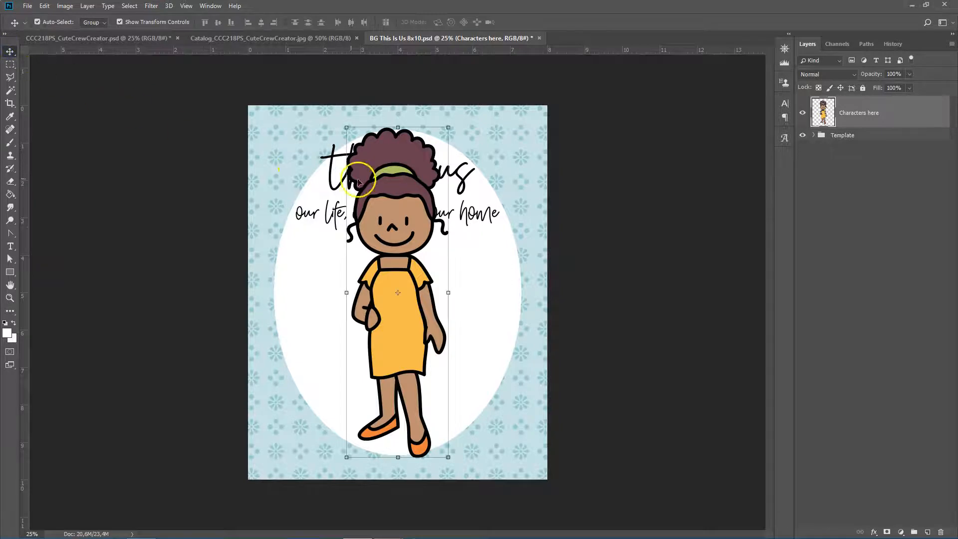
{"action": "left_click_drag", "start_coordinate": [387, 184], "coordinate": [453, 183]}
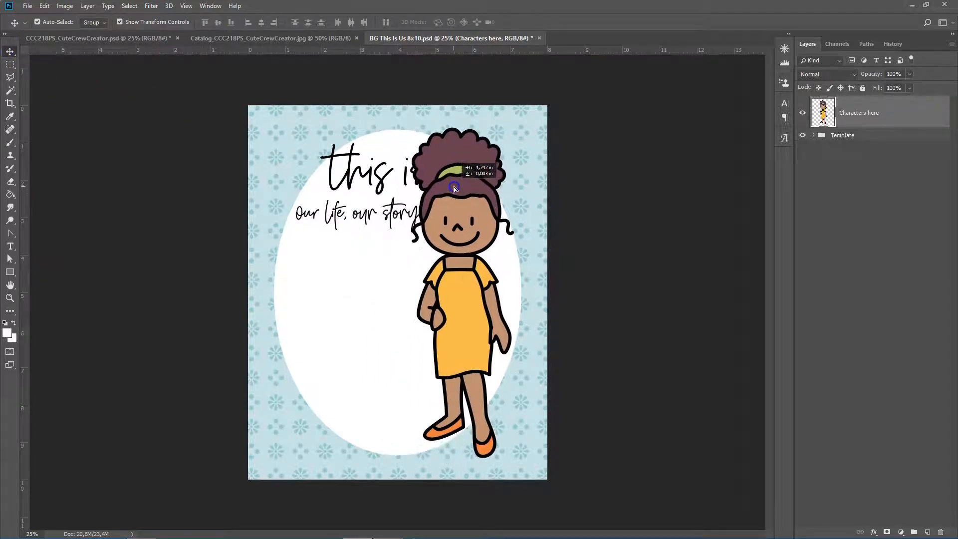
Step: Return to CCC218PS_CuteCrewCreator.psd and clear the marquee selection around the woman
{"action": "left_click", "coordinate": [96, 39]}
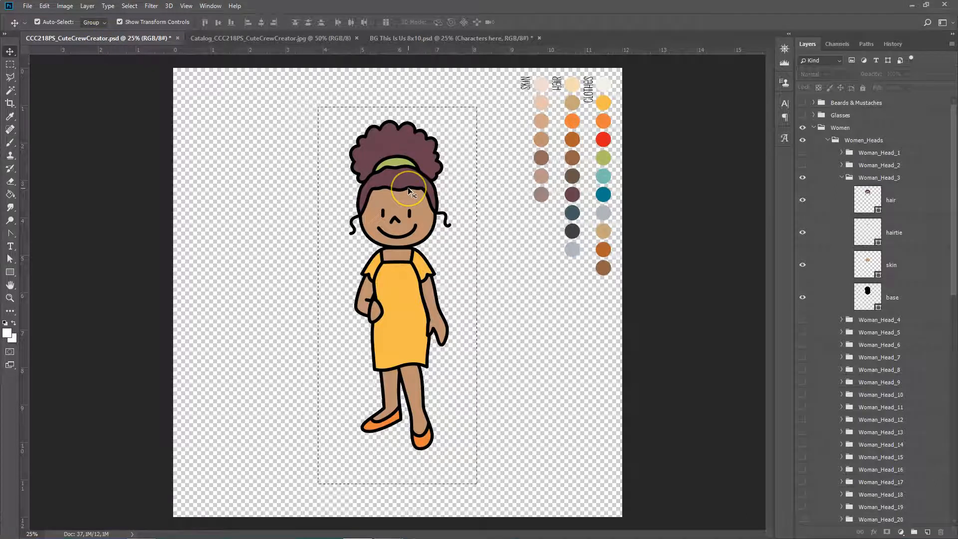
{"action": "key", "text": "ctrl+d"}
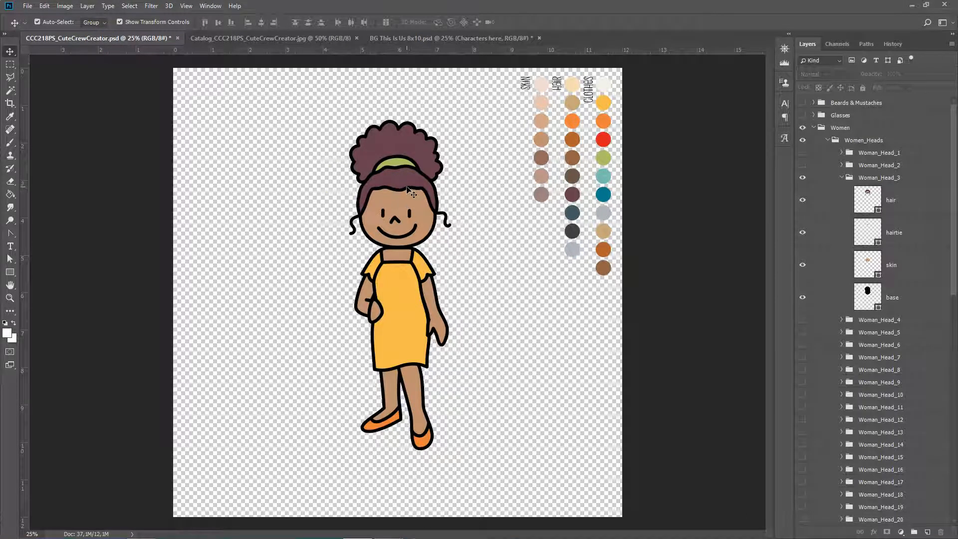
{"action": "left_click", "coordinate": [407, 189]}
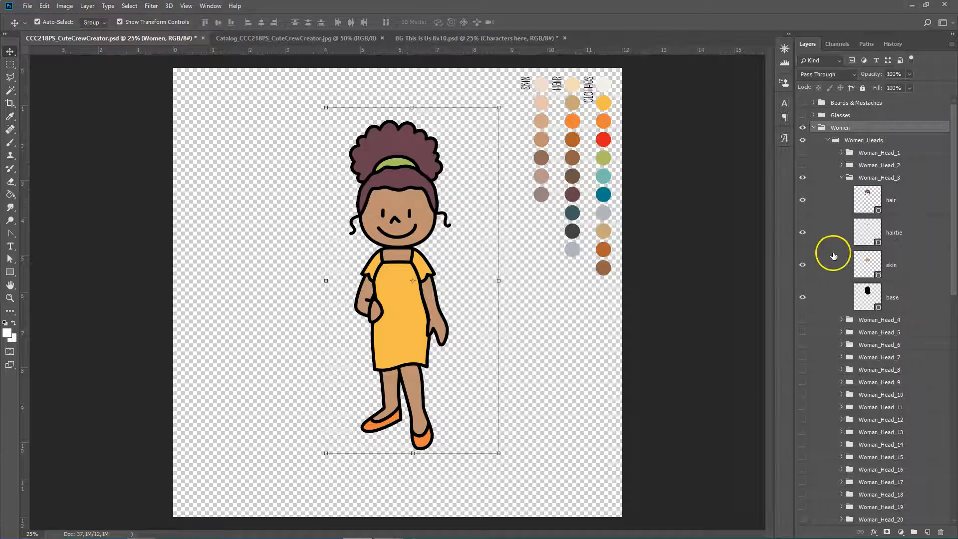
Step: Collapse the Woman_Head_3 and Woman_Body_1 groups and select both groups together
{"action": "left_click", "coordinate": [841, 178]}
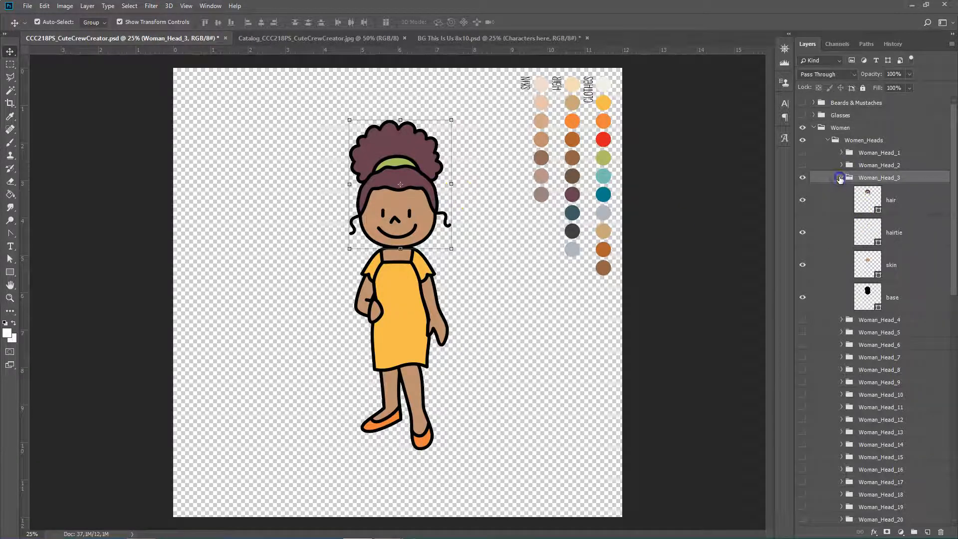
{"action": "left_click", "coordinate": [841, 177]}
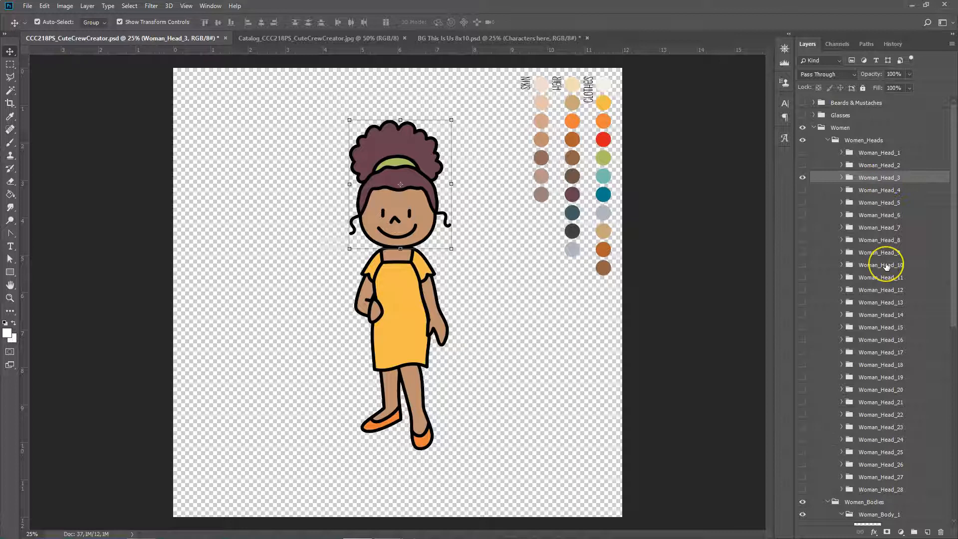
{"action": "scroll", "coordinate": [885, 264], "scroll_direction": "down", "scroll_amount": 5}
{"action": "scroll", "coordinate": [868, 250], "scroll_direction": "down", "scroll_amount": 3}
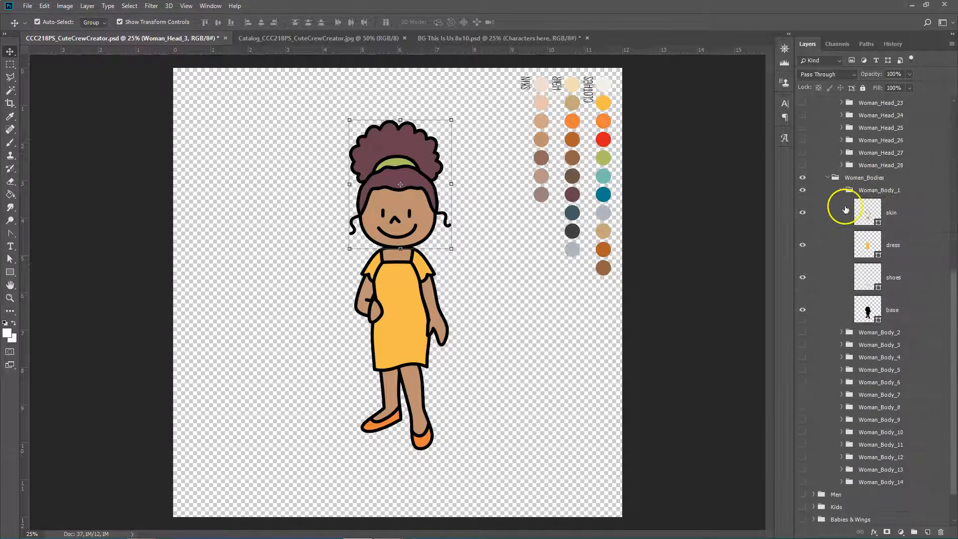
{"action": "left_click", "coordinate": [840, 185]}
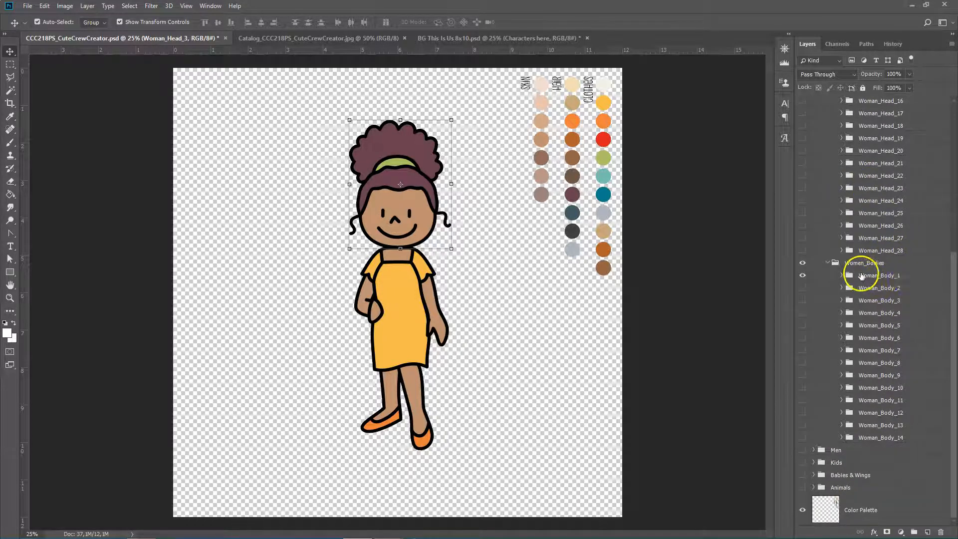
{"action": "scroll", "coordinate": [868, 275], "scroll_direction": "up", "scroll_amount": 2}
{"action": "scroll", "coordinate": [868, 275], "scroll_direction": "up", "scroll_amount": 4}
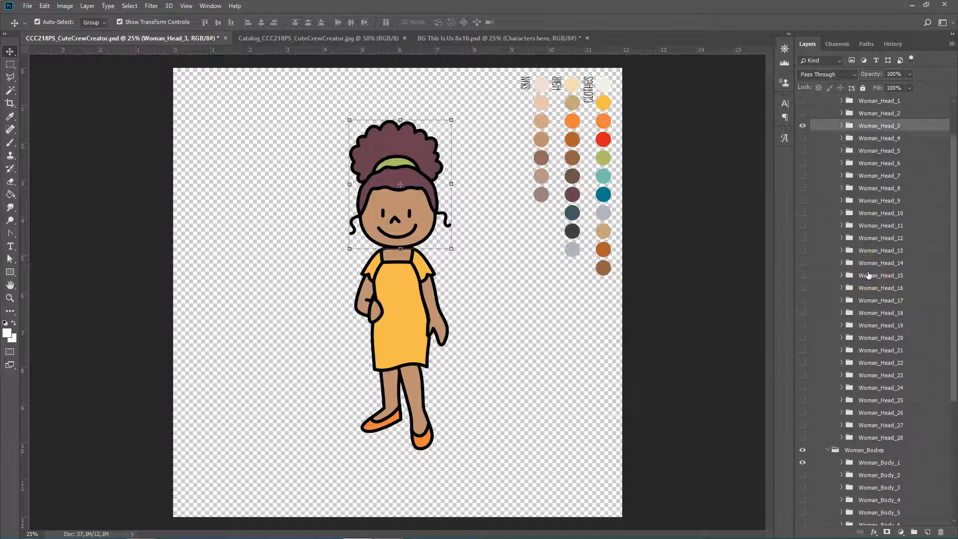
{"action": "left_click", "coordinate": [876, 463]}
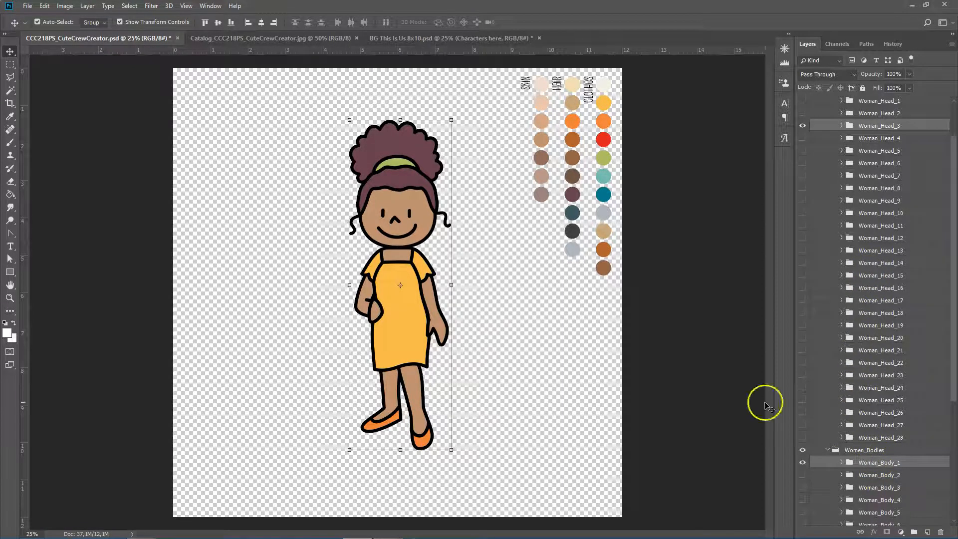
Step: Duplicate the selected head and body groups into the document BG This Is Us 8x10.psd
{"action": "left_click", "coordinate": [87, 6]}
{"action": "left_click", "coordinate": [100, 45]}
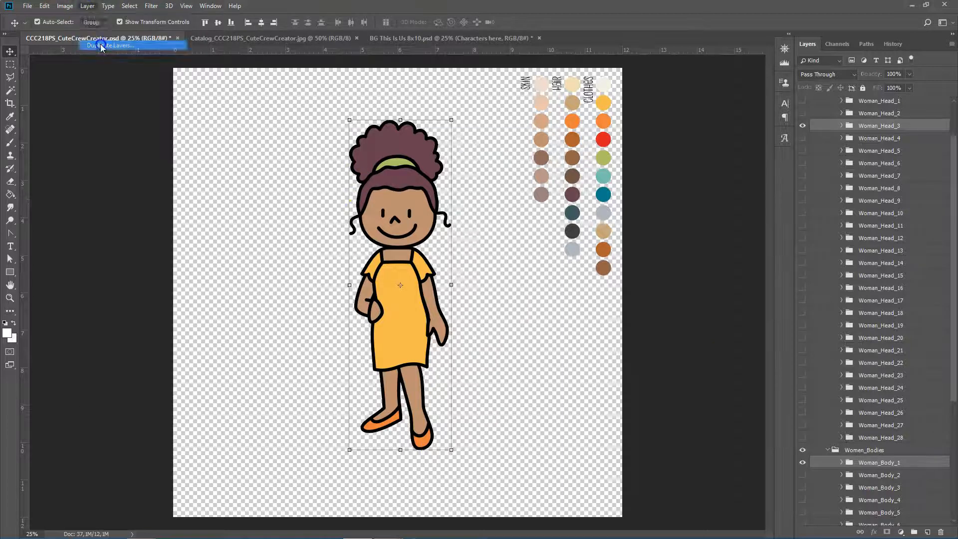
{"action": "left_click", "coordinate": [444, 190]}
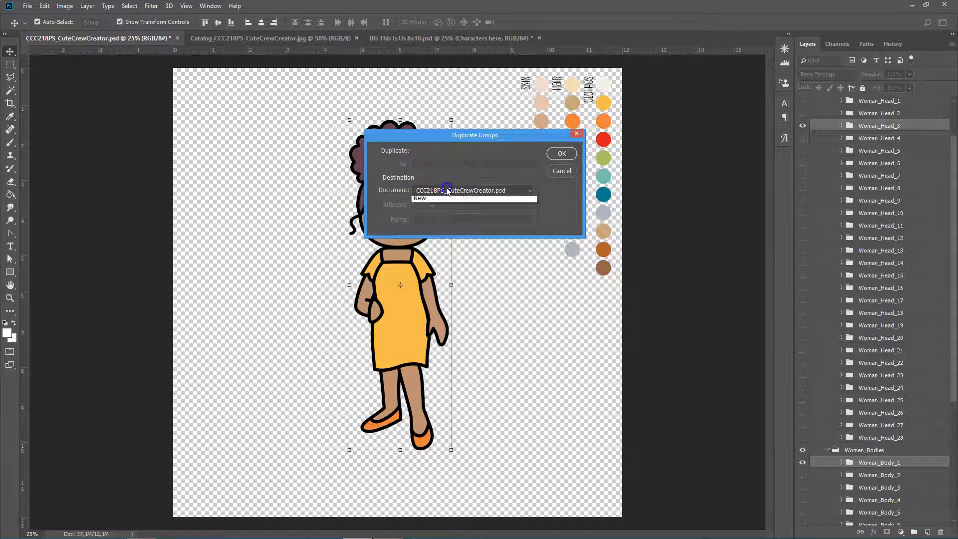
{"action": "left_click", "coordinate": [453, 218]}
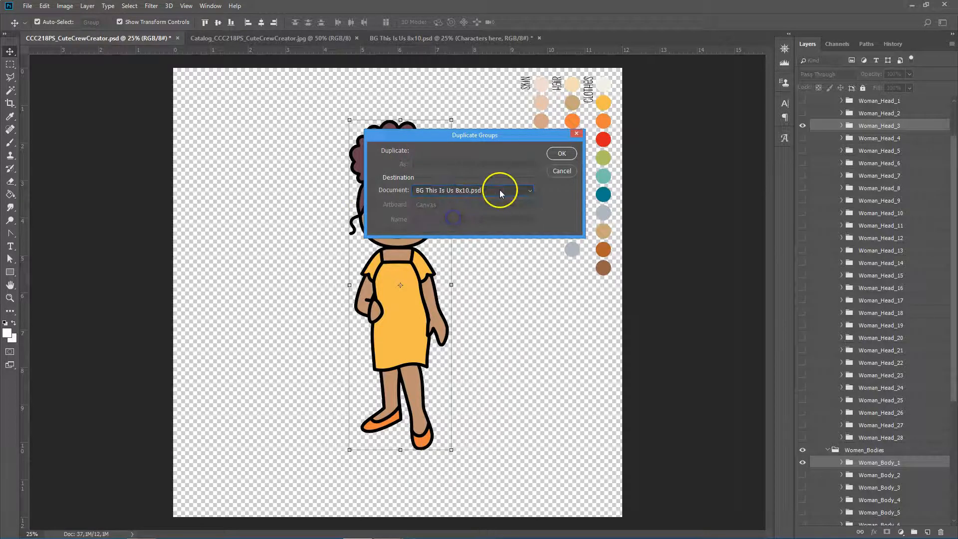
{"action": "left_click", "coordinate": [554, 154]}
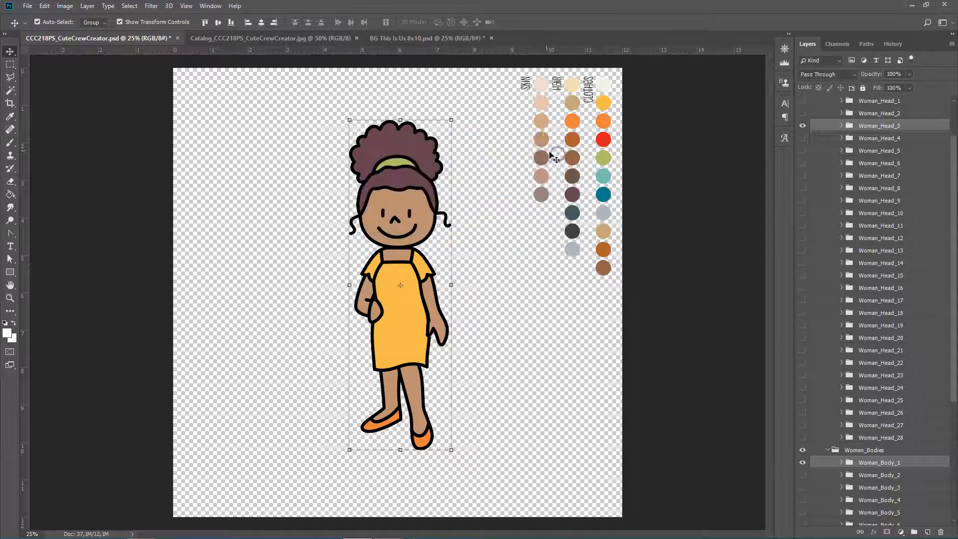
Step: In BG This Is Us 8x10.psd, combine the duplicated Woman_Head_3 and Woman_Body_1 groups into one group named woman
{"action": "left_click", "coordinate": [426, 39]}
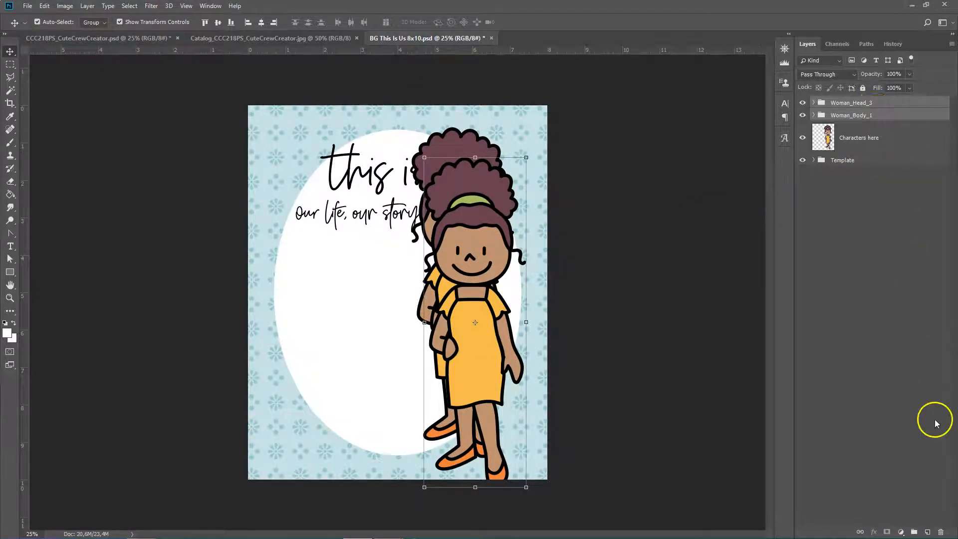
{"action": "left_click", "coordinate": [914, 529]}
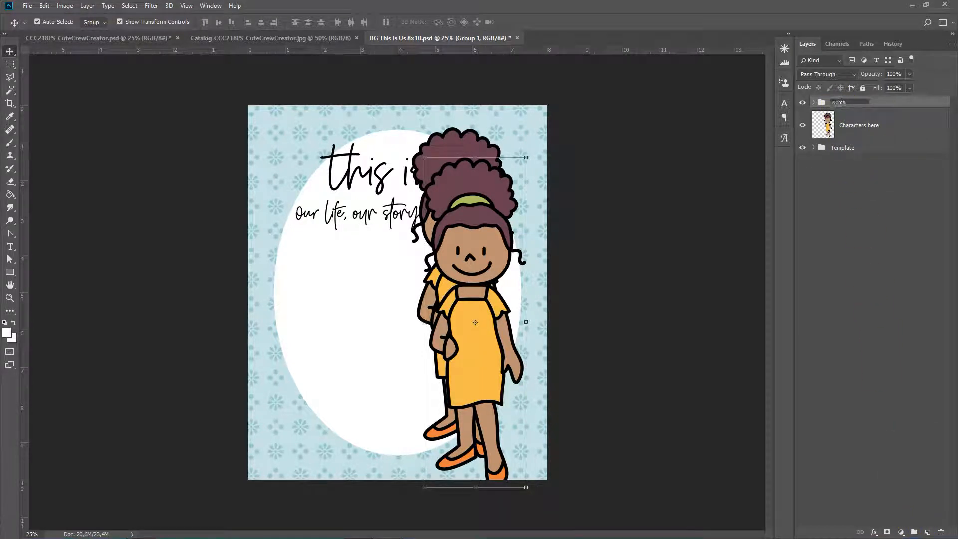
{"action": "key", "text": "Return"}
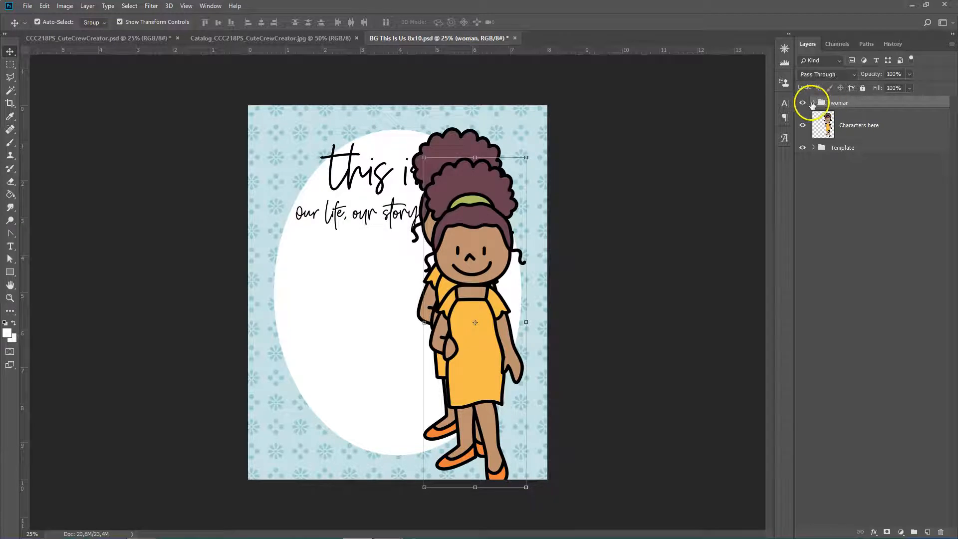
Step: Expand the woman group and its Woman_Head_3 subgroup to examine the separate layers, and collapse both again
{"action": "left_click", "coordinate": [814, 103]}
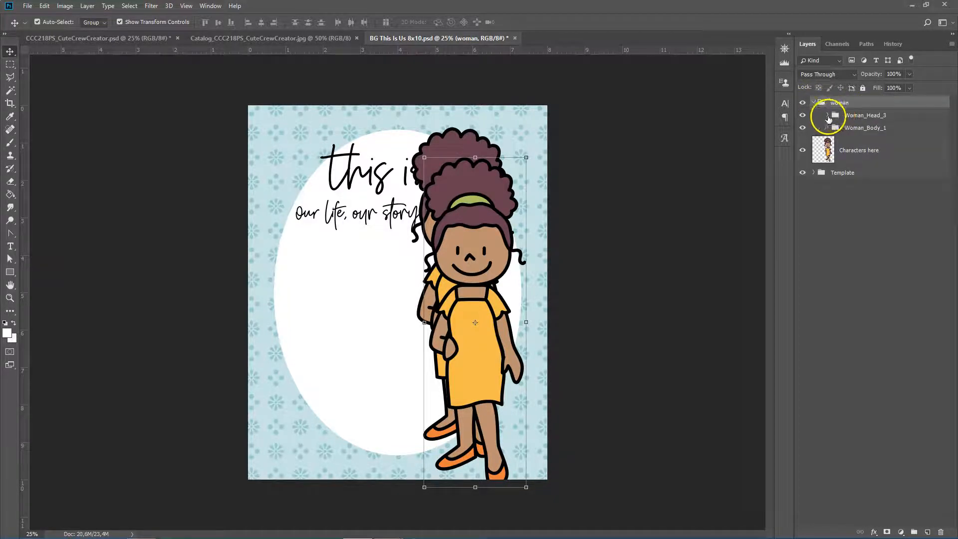
{"action": "left_click", "coordinate": [828, 116]}
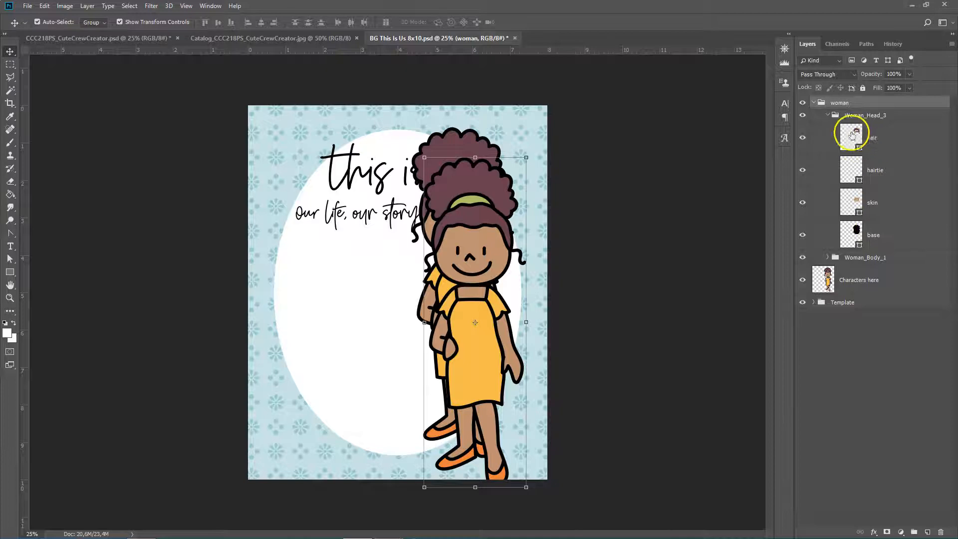
{"action": "left_click", "coordinate": [826, 118]}
{"action": "left_click", "coordinate": [827, 115]}
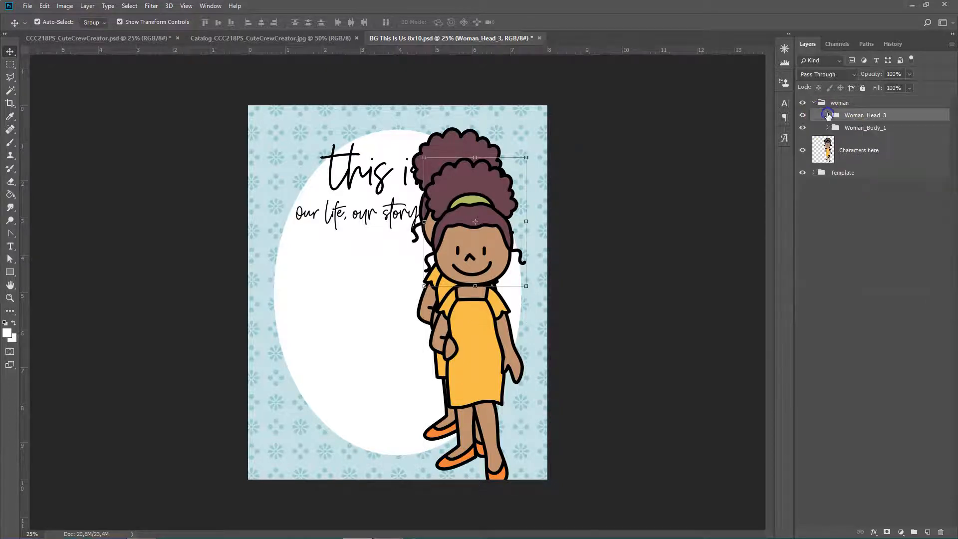
{"action": "left_click", "coordinate": [814, 103]}
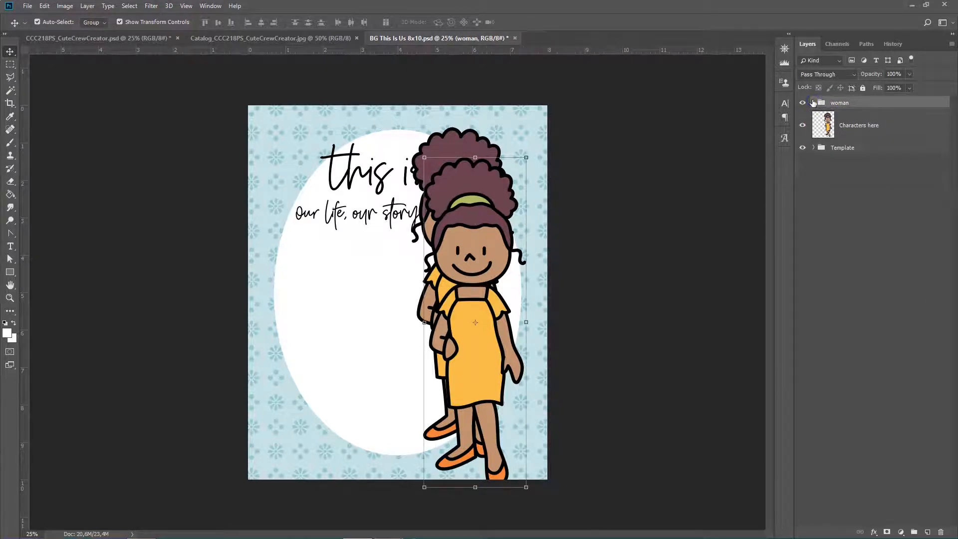
Step: Move the woman group to the left of the pasted flat woman, level with her, and flip the group horizontally
{"action": "left_click_drag", "start_coordinate": [460, 246], "coordinate": [336, 215]}
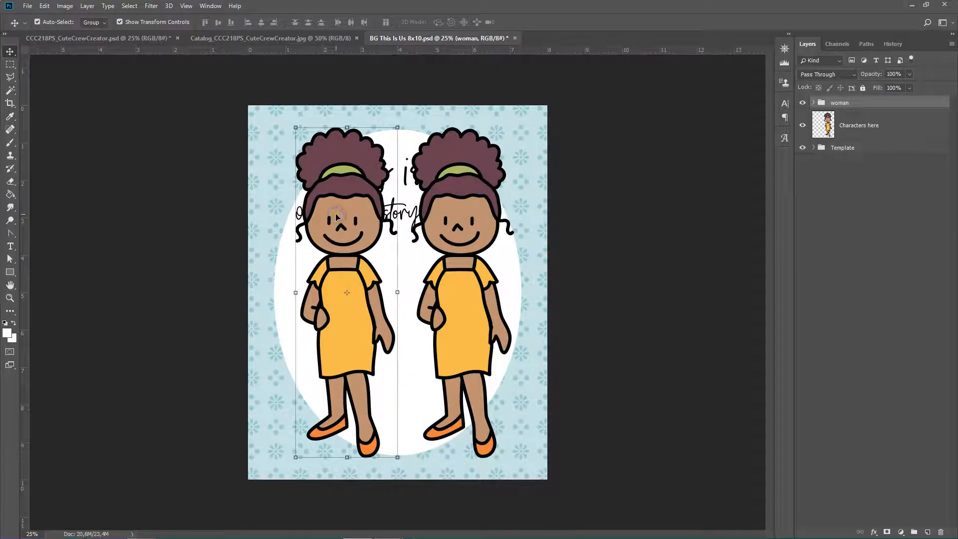
{"action": "left_click", "coordinate": [44, 6]}
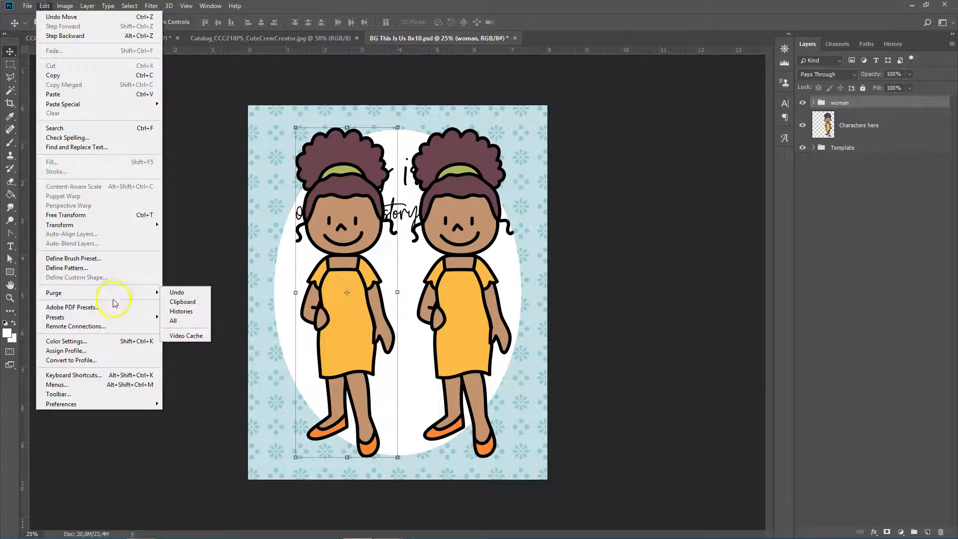
{"action": "mouse_move", "coordinate": [122, 225]}
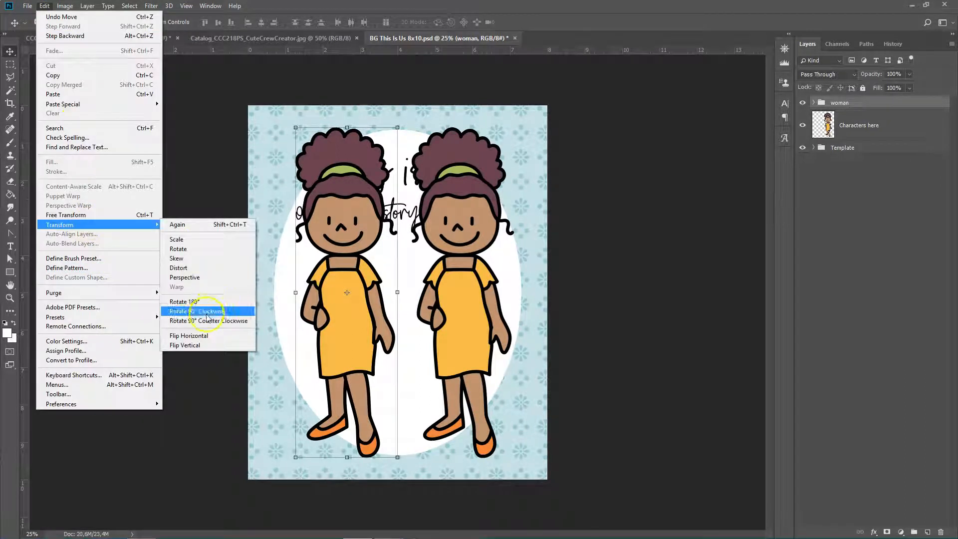
{"action": "left_click", "coordinate": [205, 337]}
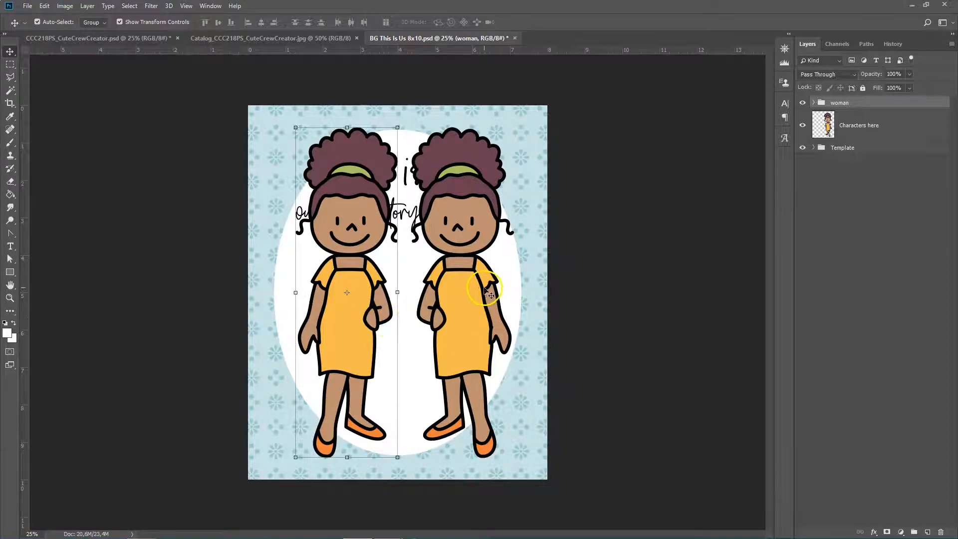
Step: Select the Characters here layer along with the woman group and scale both down to about 5% around their center
{"action": "left_click", "coordinate": [868, 131]}
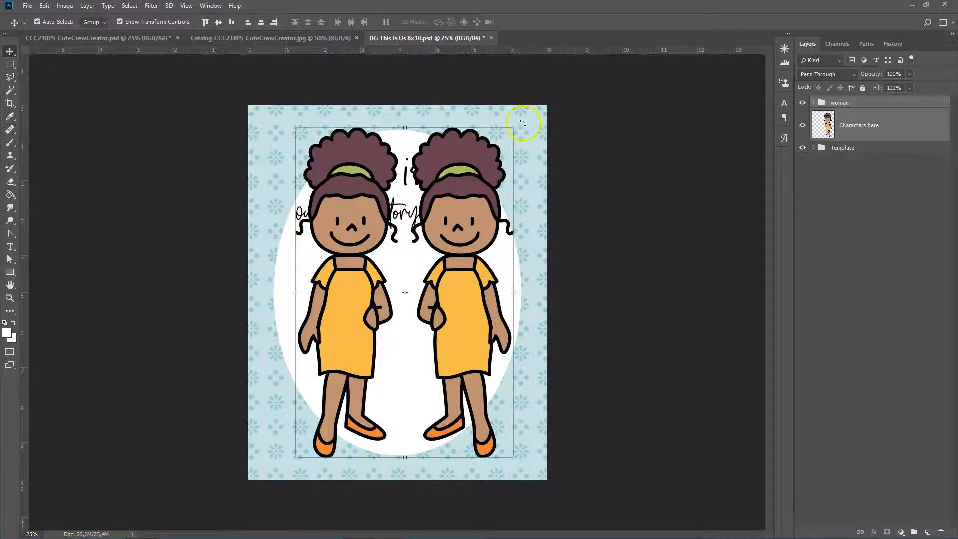
{"action": "left_click_drag", "start_coordinate": [514, 127], "coordinate": [413, 287]}
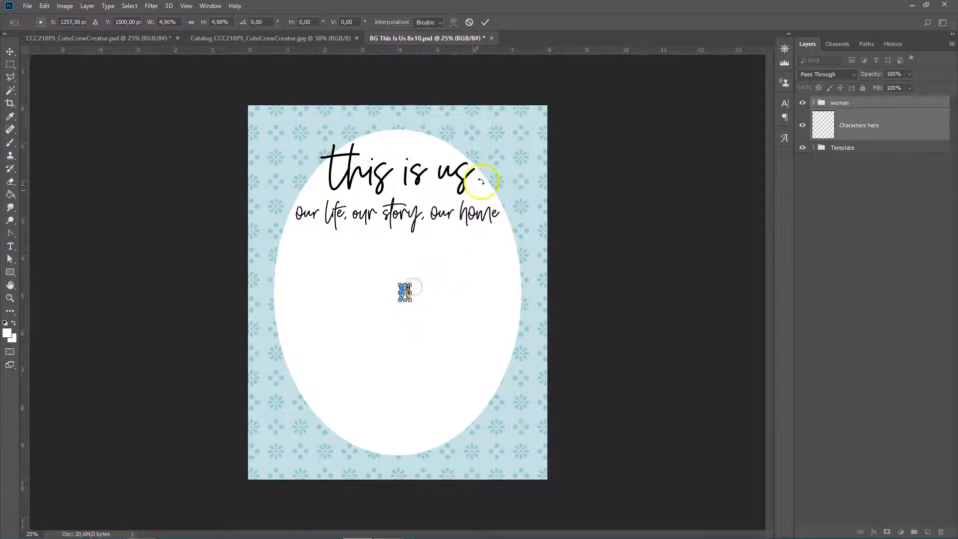
{"action": "left_click", "coordinate": [486, 22]}
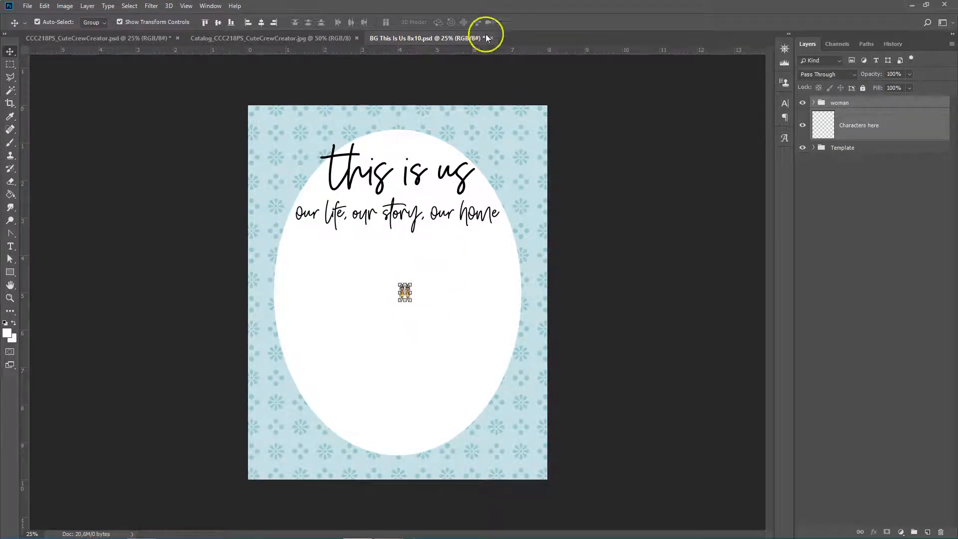
Step: Scale both women back up to about 1688%, apply the transform and deselect their layers
{"action": "left_click_drag", "start_coordinate": [412, 283], "coordinate": [514, 166]}
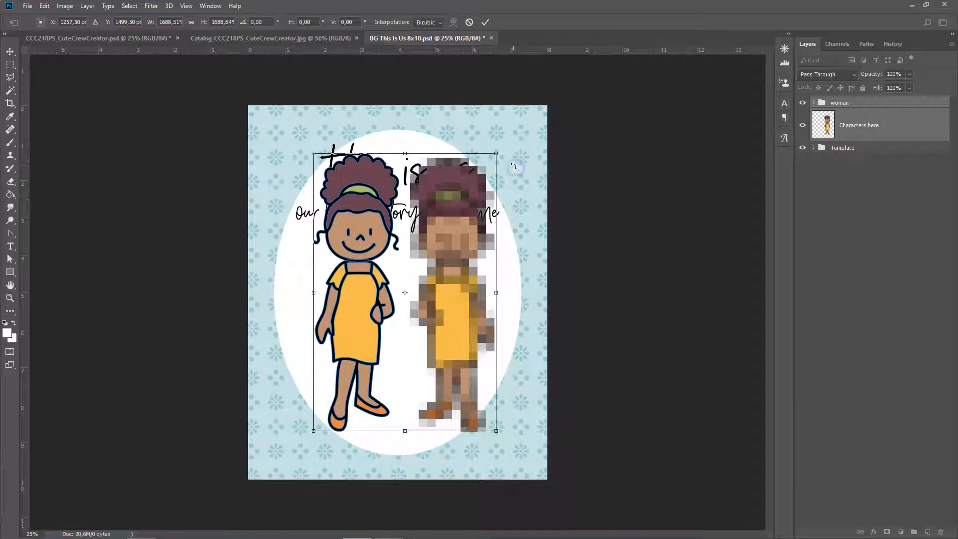
{"action": "left_click", "coordinate": [487, 24]}
{"action": "left_click", "coordinate": [584, 143]}
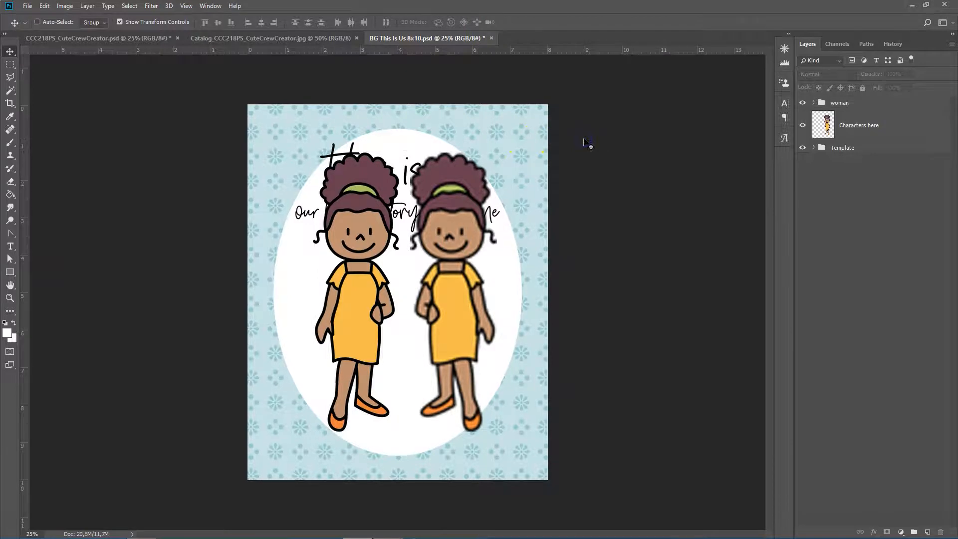
Step: Select the woman group together with the Characters here layer and delete both from the This Is Us template
{"action": "key", "text": "ctrl+plus"}
{"action": "key", "text": "ctrl+plus"}
{"action": "key", "text": "ctrl+plus"}
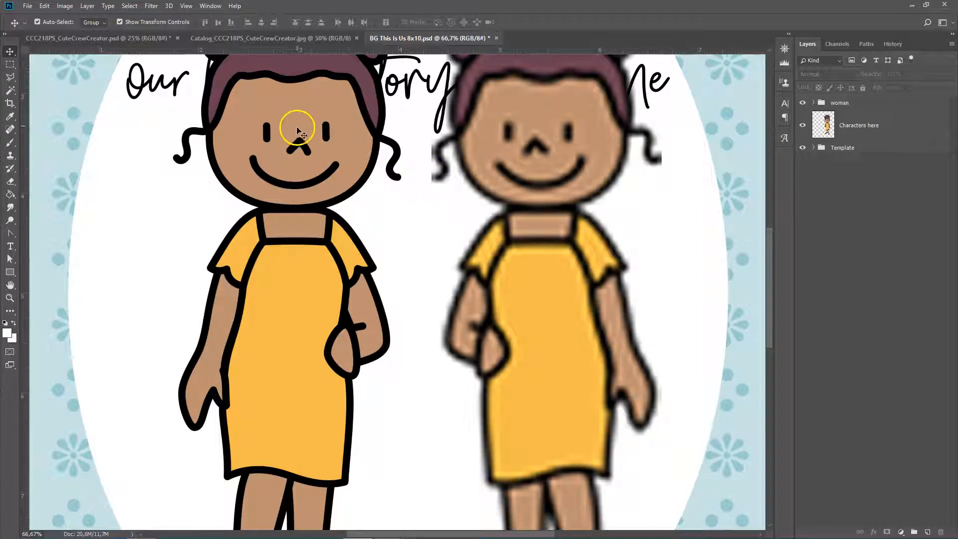
{"action": "left_click", "coordinate": [295, 162]}
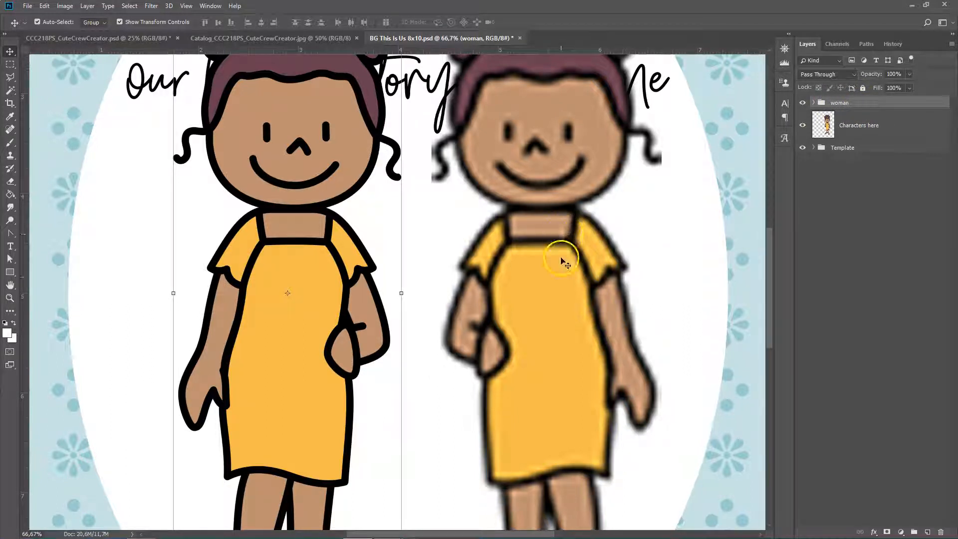
{"action": "key", "text": "ctrl+minus"}
{"action": "key", "text": "ctrl+minus"}
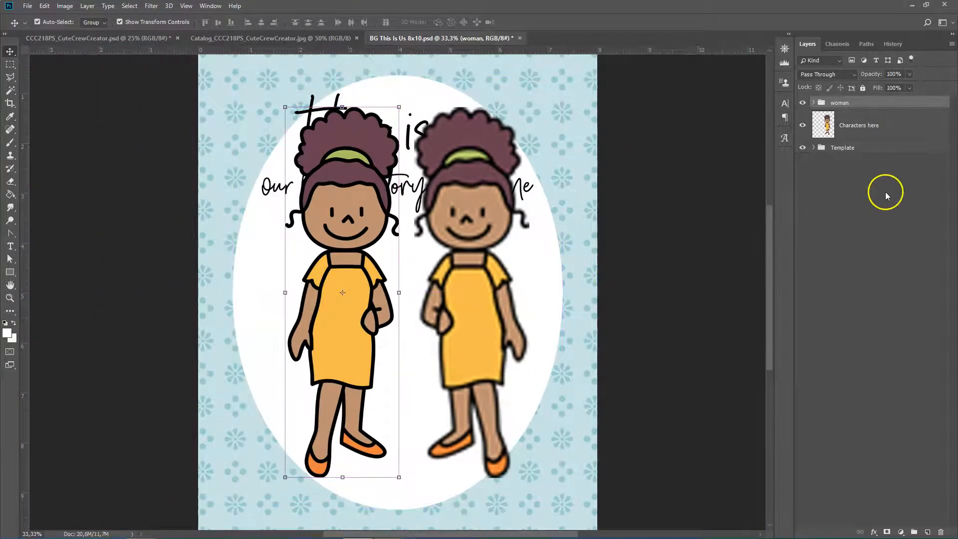
{"action": "left_click", "coordinate": [878, 131], "text": "ctrl"}
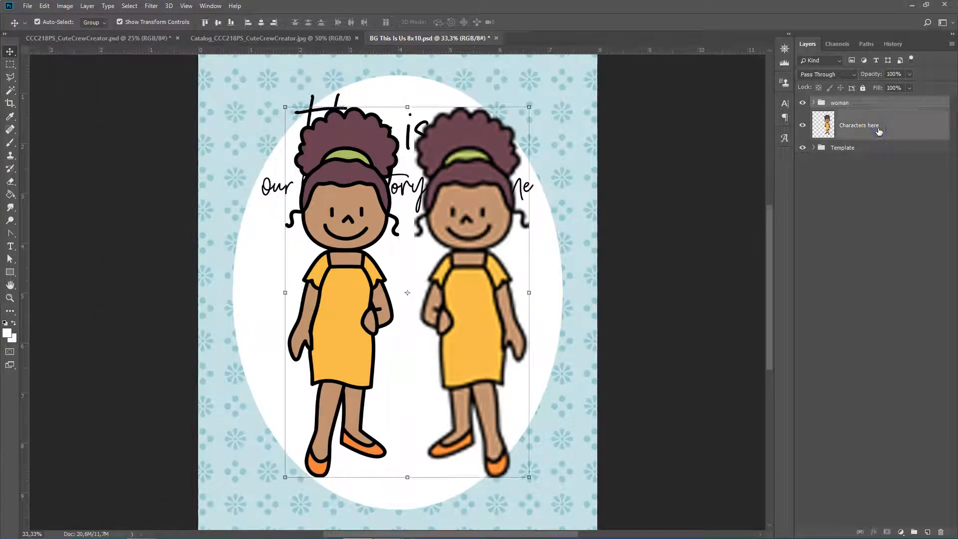
{"action": "key", "text": "Delete"}
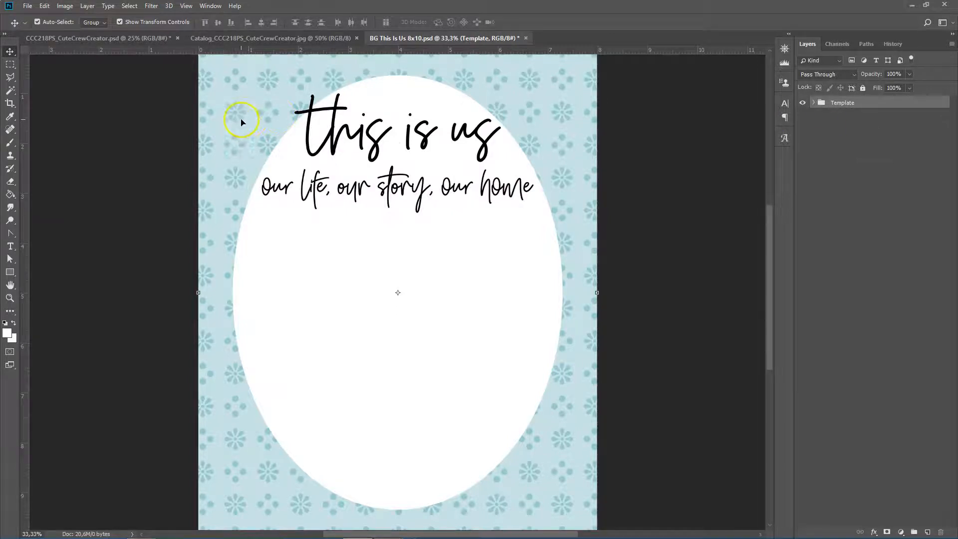
Step: Resize the CCC218PS_CuteCrewCreator.psd image to 8 x 8 inches
{"action": "left_click", "coordinate": [93, 38]}
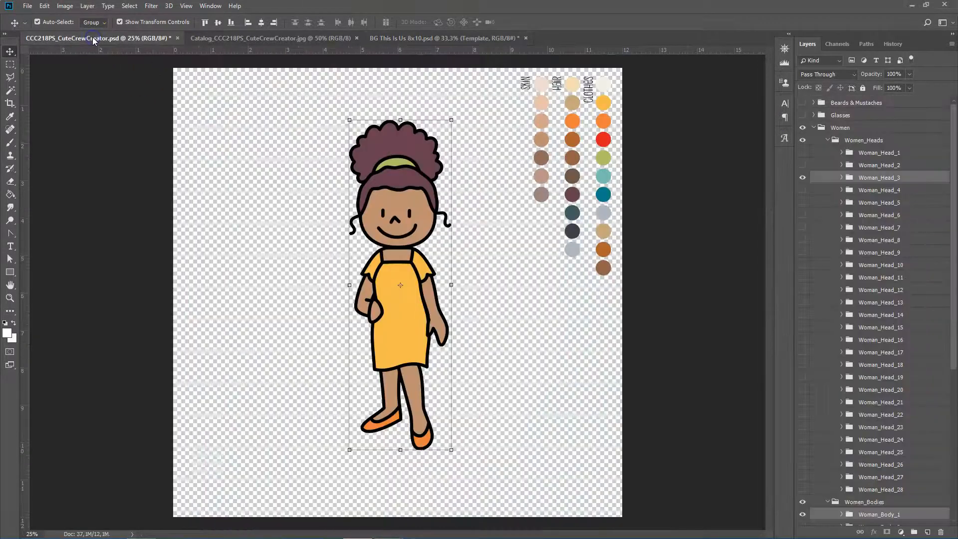
{"action": "left_click", "coordinate": [144, 142]}
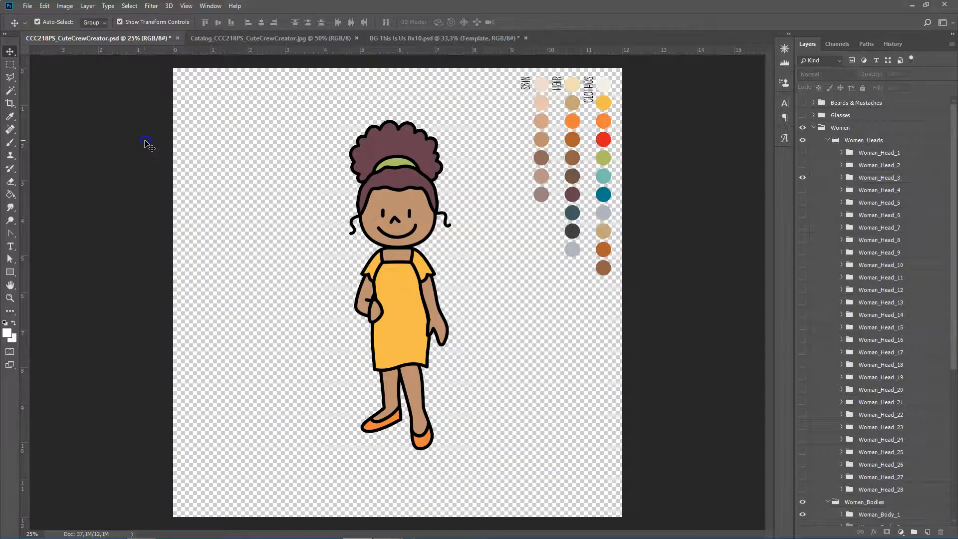
{"action": "left_click", "coordinate": [64, 6]}
{"action": "left_click", "coordinate": [80, 81]}
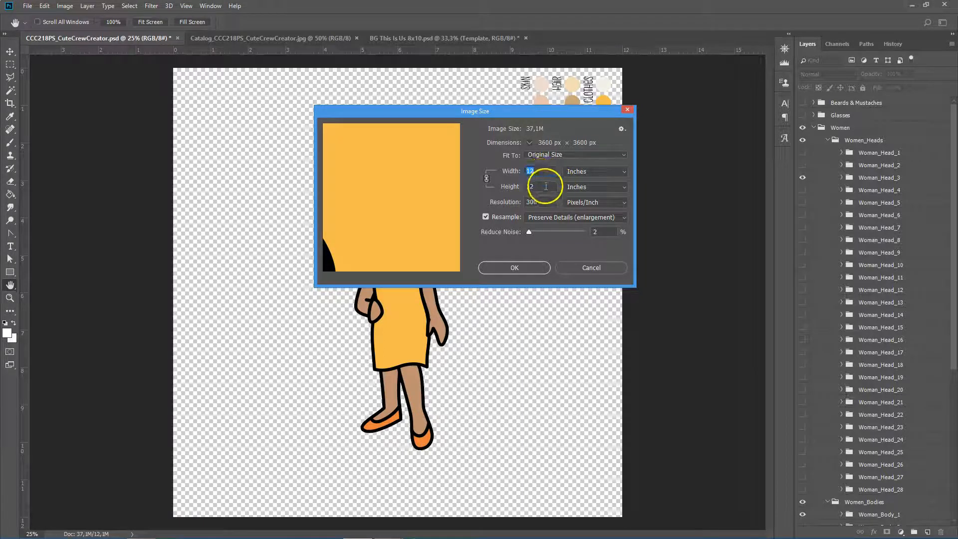
{"action": "type", "text": "8"}
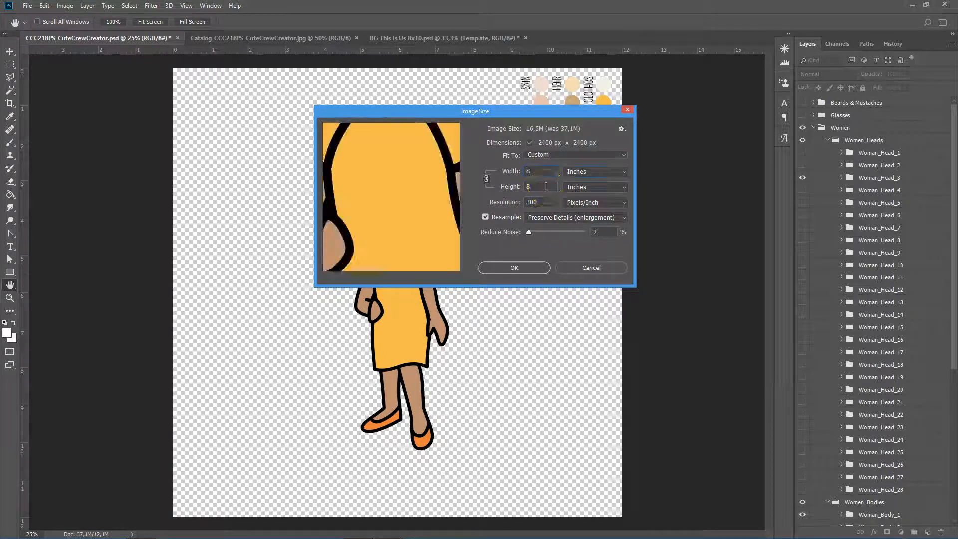
{"action": "left_click", "coordinate": [507, 268]}
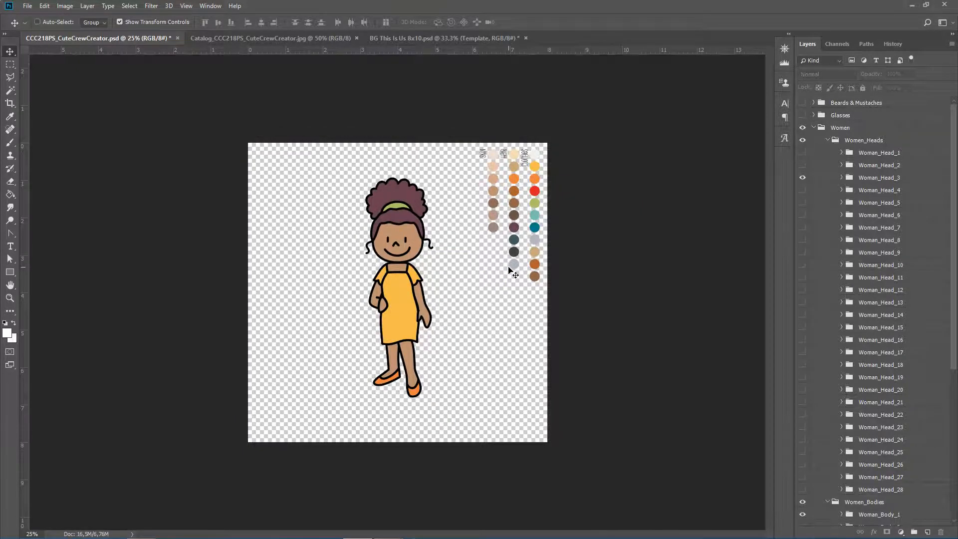
{"action": "key", "text": "ctrl+plus"}
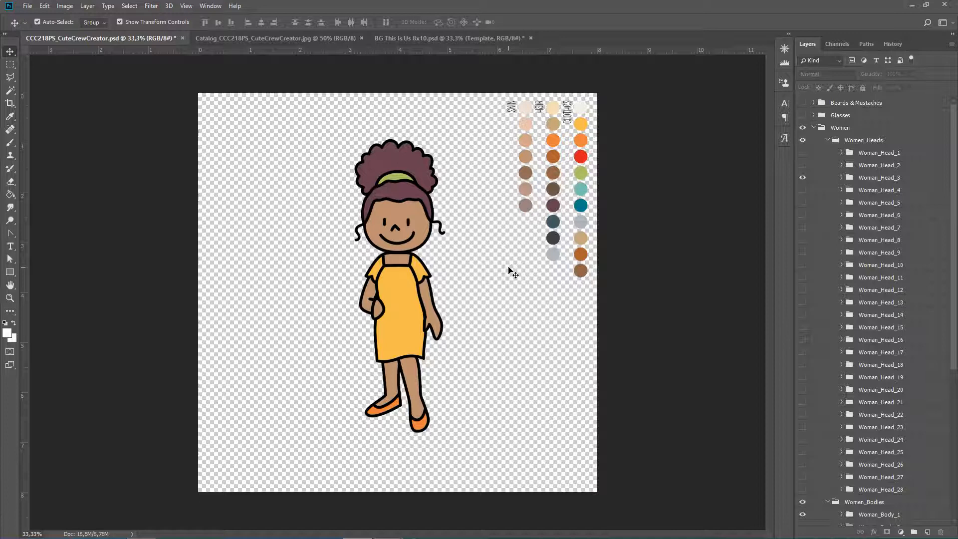
Step: Duplicate the Woman_Head_3 and Woman_Body_1 groups into BG This Is Us 8x10.psd and move the woman to the oval's lower right
{"action": "left_click", "coordinate": [882, 178]}
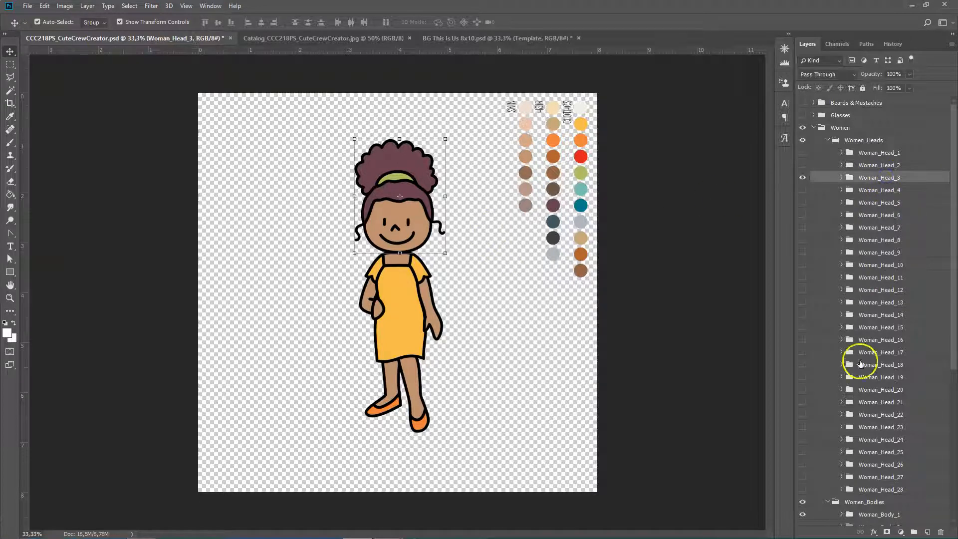
{"action": "scroll", "coordinate": [858, 364], "scroll_direction": "down", "scroll_amount": 4}
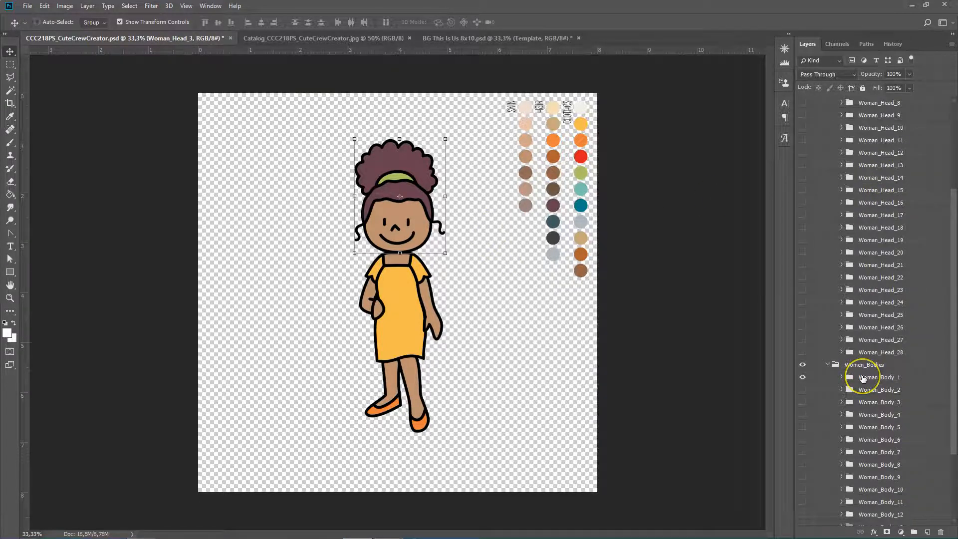
{"action": "left_click", "coordinate": [863, 378], "text": "ctrl"}
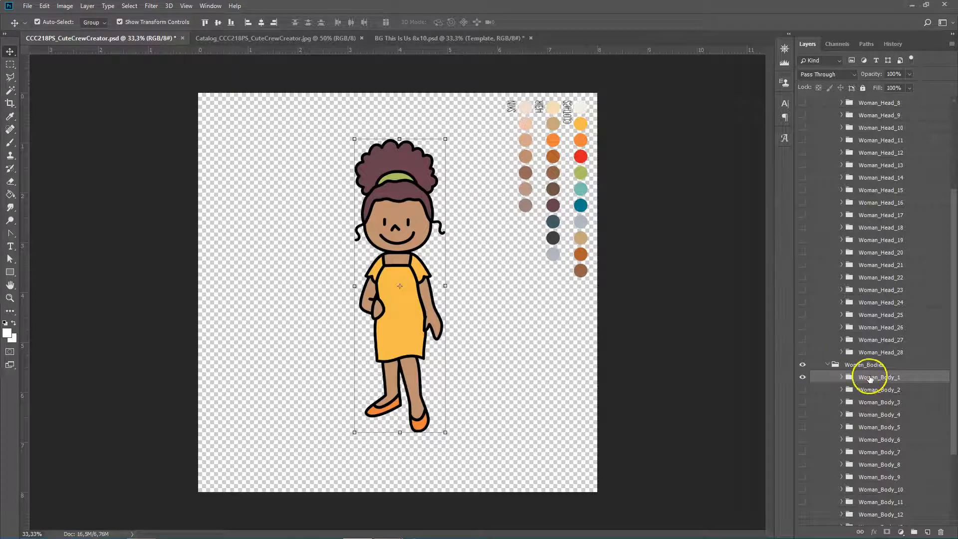
{"action": "right_click", "coordinate": [870, 378]}
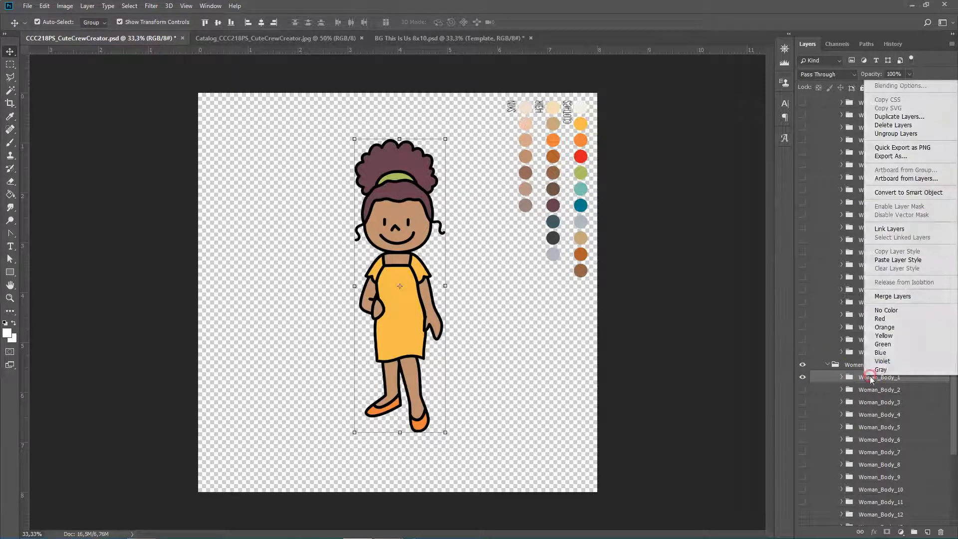
{"action": "left_click", "coordinate": [889, 117]}
{"action": "left_click", "coordinate": [477, 194]}
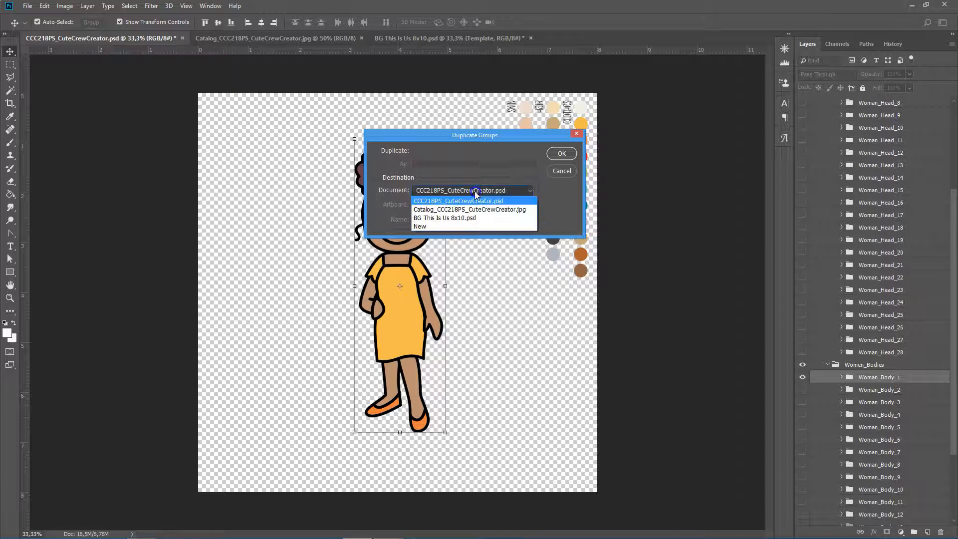
{"action": "left_click", "coordinate": [471, 216]}
{"action": "left_click", "coordinate": [562, 153]}
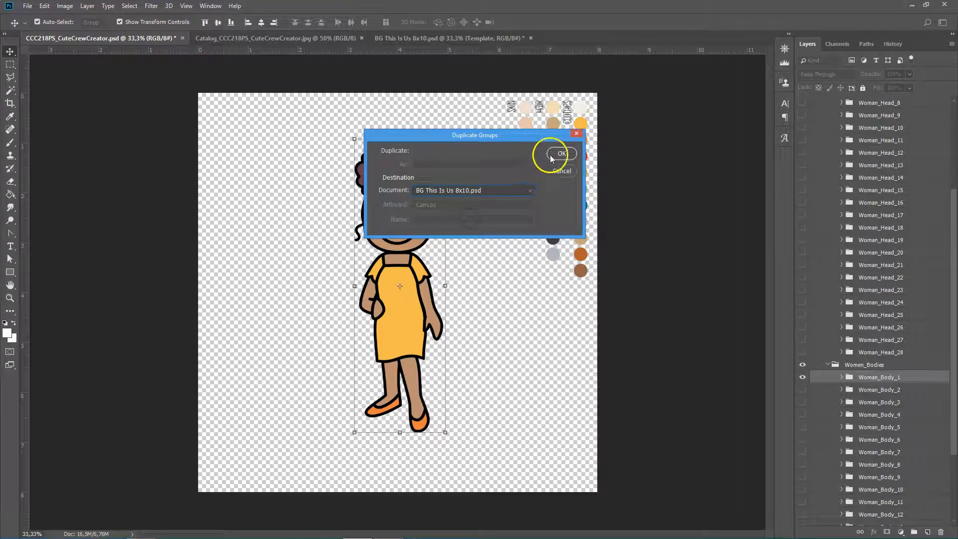
{"action": "left_click", "coordinate": [431, 39]}
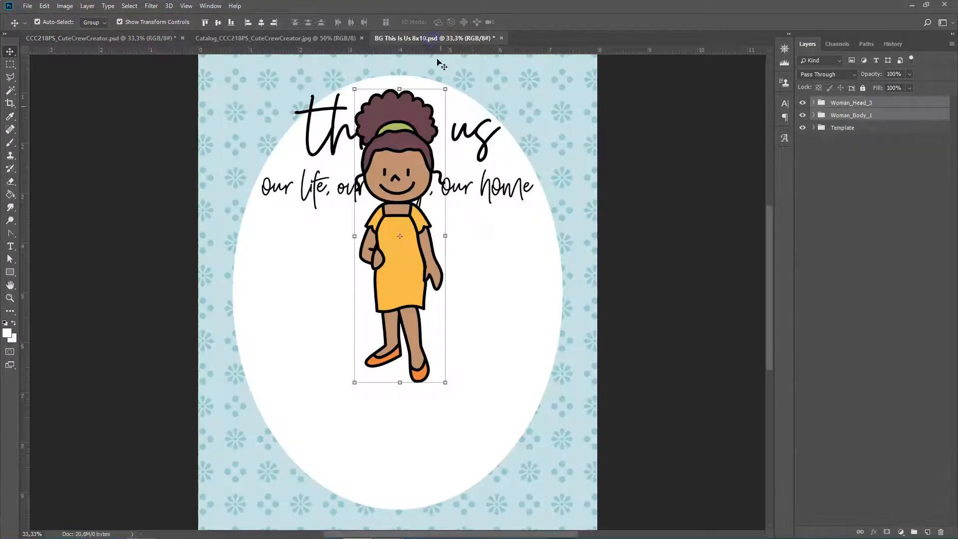
{"action": "left_click_drag", "start_coordinate": [410, 179], "coordinate": [487, 269]}
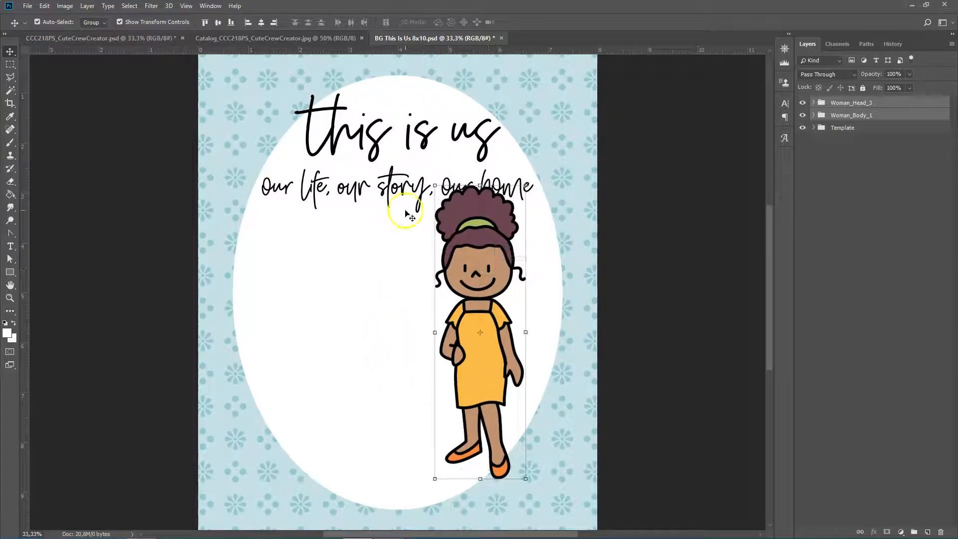
Step: Return to the CCC218PS_CuteCrewCreator.psd document, collapse the Women group with its heads and bodies subgroups, and hide it
{"action": "left_click", "coordinate": [83, 39]}
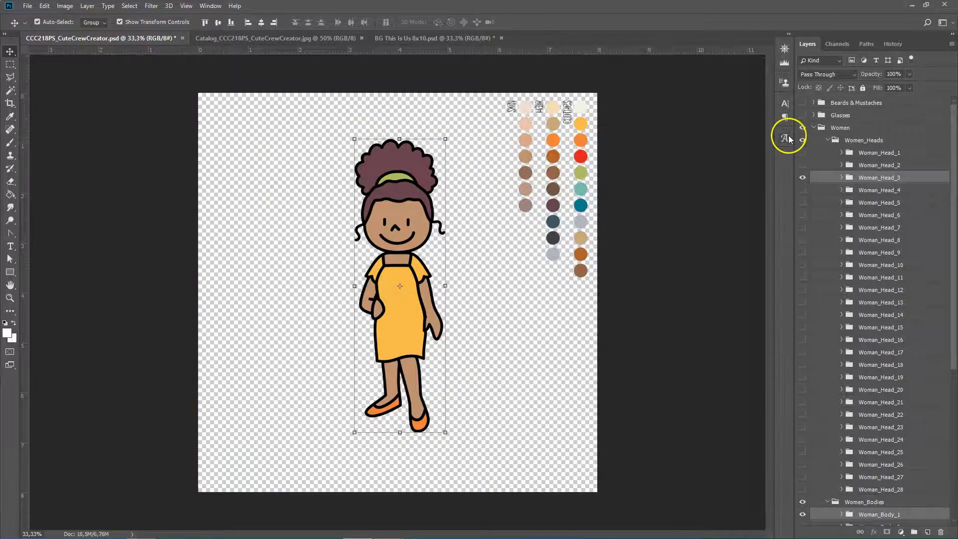
{"action": "left_click", "coordinate": [829, 139]}
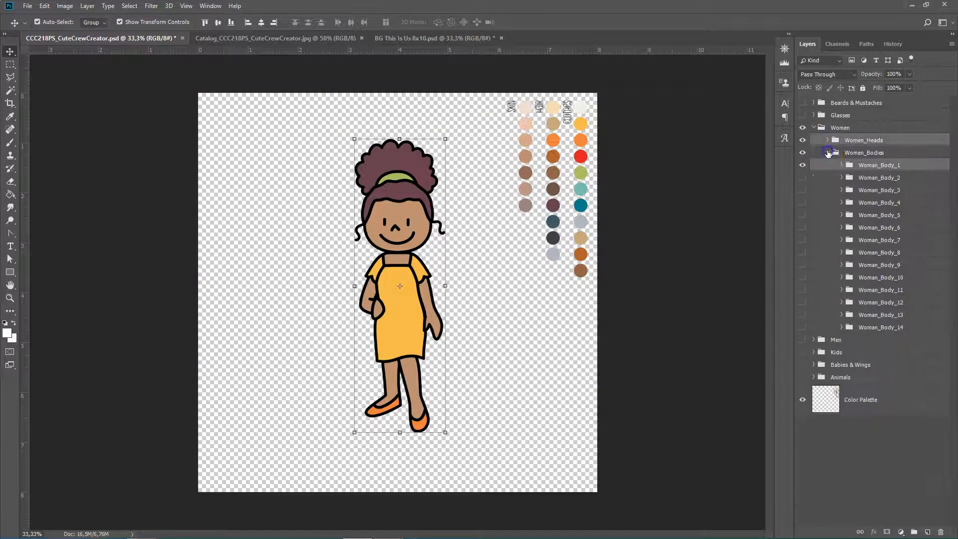
{"action": "left_click", "coordinate": [828, 152]}
{"action": "left_click", "coordinate": [813, 128]}
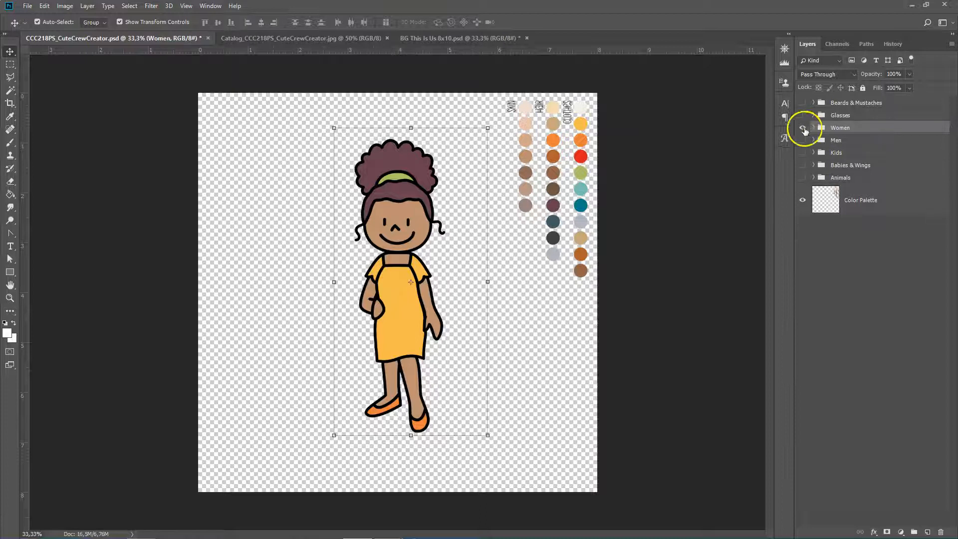
{"action": "left_click", "coordinate": [802, 128]}
Step: Show the Men group and expand it along with its Men_Heads subgroup
{"action": "left_click", "coordinate": [803, 141]}
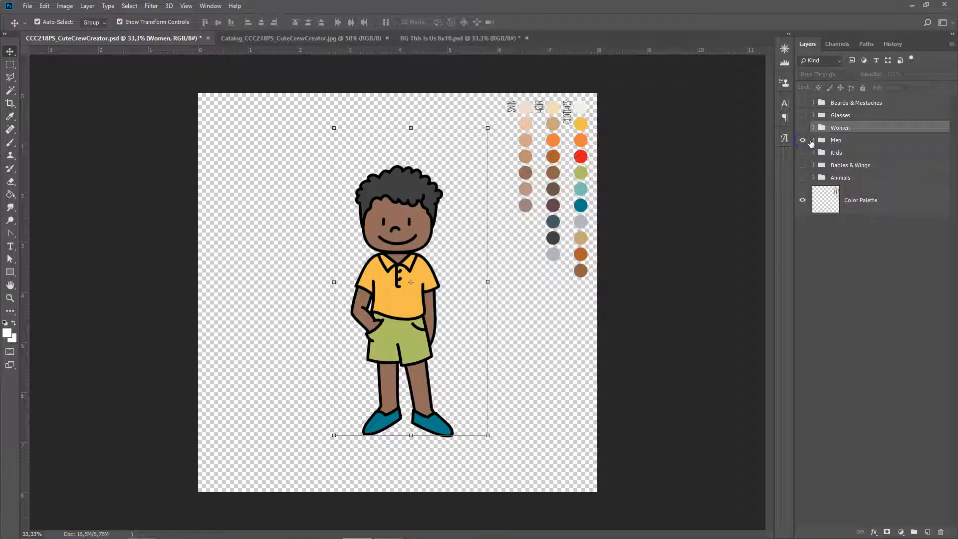
{"action": "left_click", "coordinate": [814, 141]}
{"action": "left_click", "coordinate": [828, 152]}
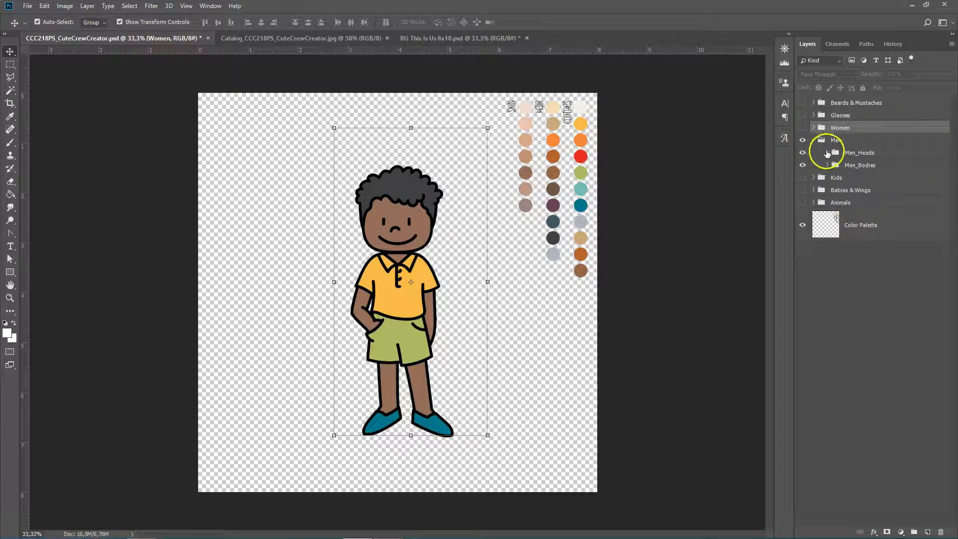
{"action": "left_click", "coordinate": [574, 199]}
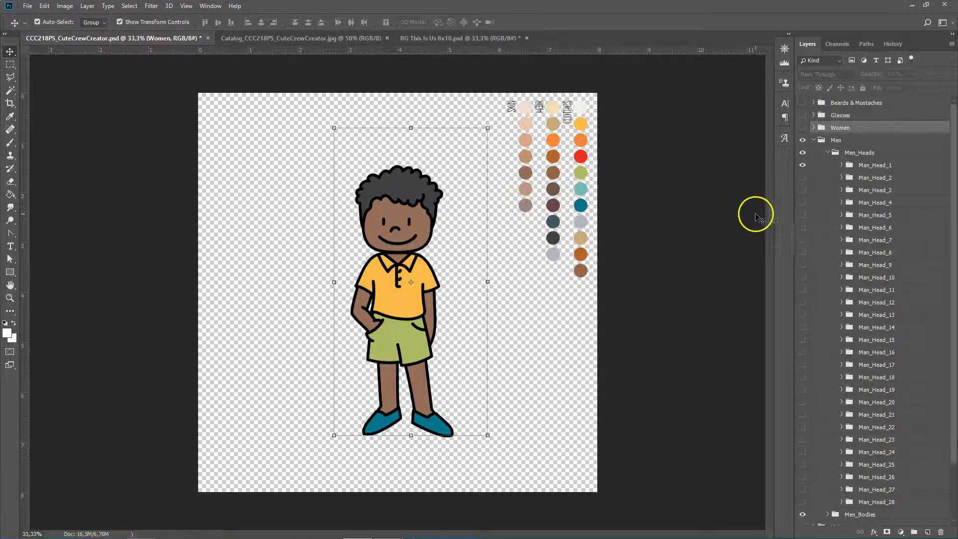
Step: Consult the men's heads and bodies in the catalog, and swap Man_Body_1 for Man_Body_11 in the creator document
{"action": "left_click", "coordinate": [258, 38]}
{"action": "scroll", "coordinate": [265, 276], "scroll_direction": "down", "scroll_amount": 7}
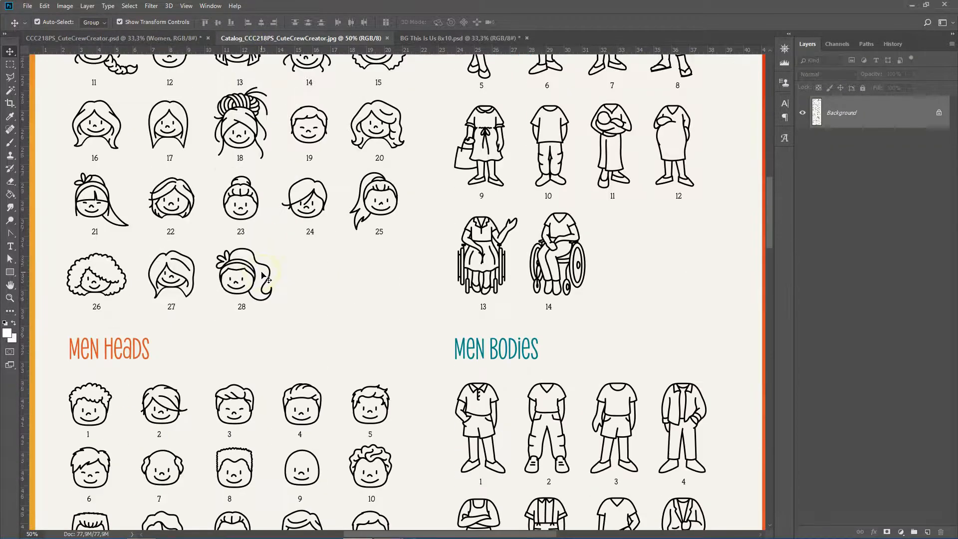
{"action": "scroll", "coordinate": [265, 278], "scroll_direction": "down", "scroll_amount": 4}
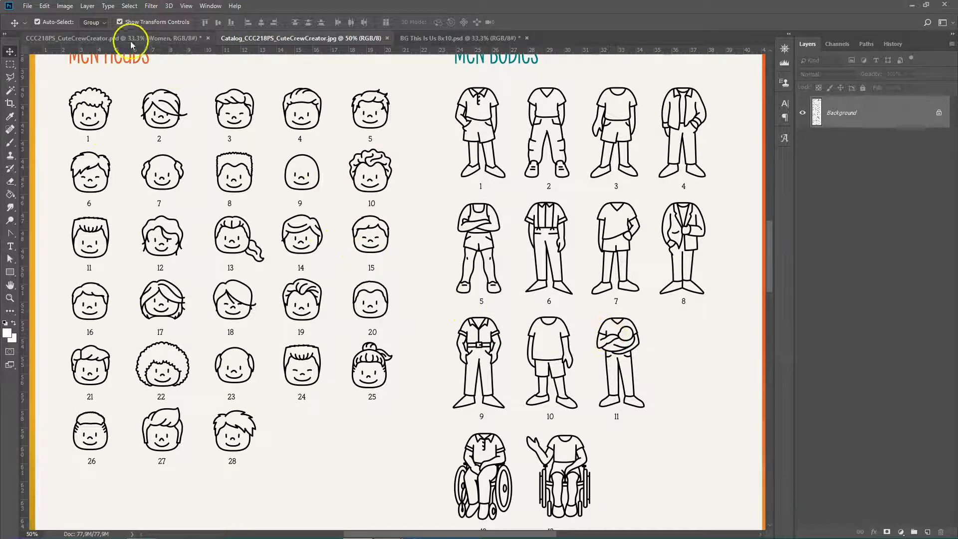
{"action": "left_click", "coordinate": [96, 40]}
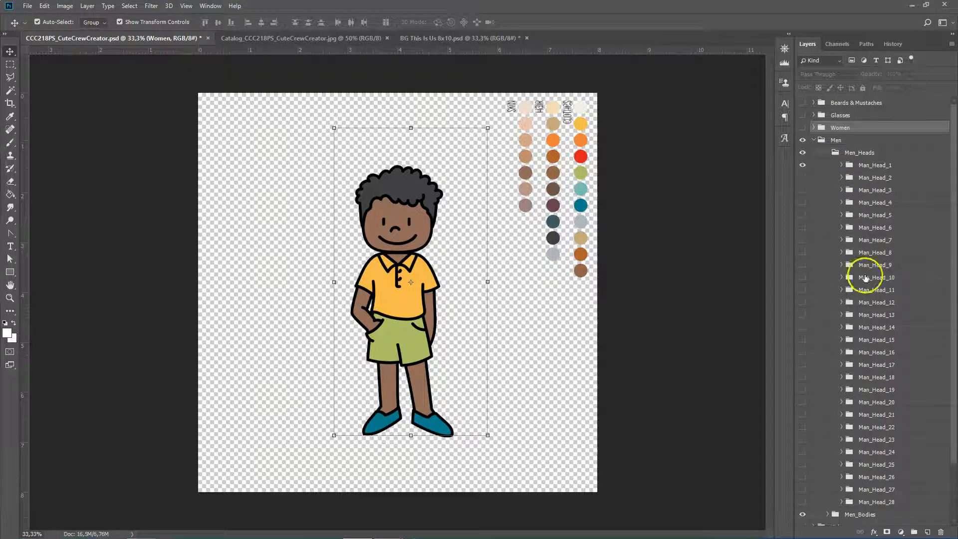
{"action": "scroll", "coordinate": [865, 278], "scroll_direction": "down", "scroll_amount": 3}
{"action": "left_click", "coordinate": [827, 450]}
{"action": "scroll", "coordinate": [827, 449], "scroll_direction": "down", "scroll_amount": 5}
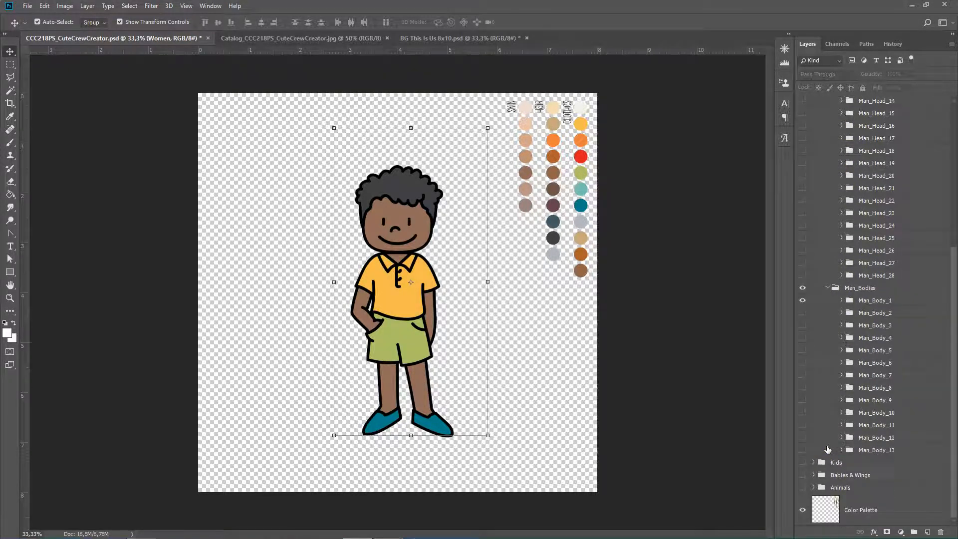
{"action": "left_click", "coordinate": [802, 300]}
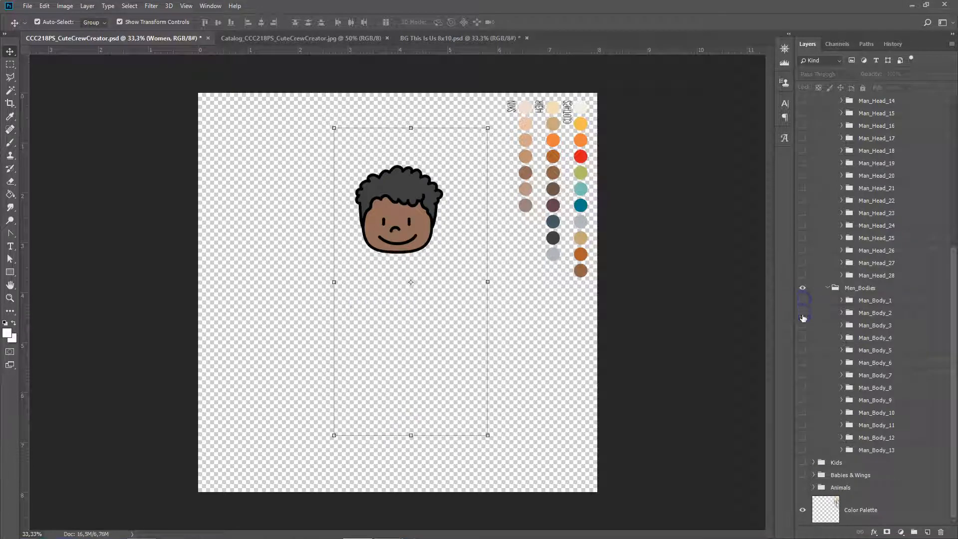
{"action": "left_click", "coordinate": [802, 425]}
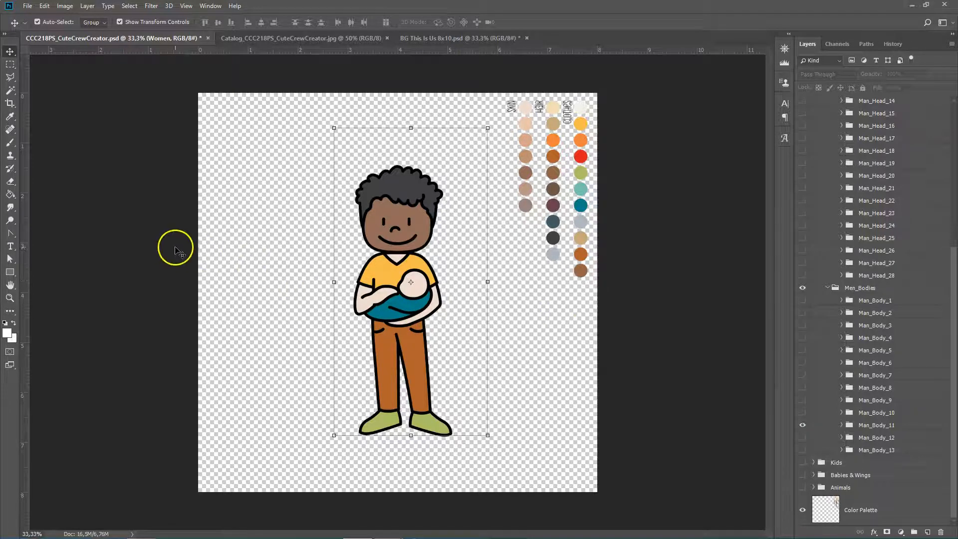
Step: Try the more saturated brown af6d4b as the skin colour of the man's face
{"action": "left_click", "coordinate": [10, 259]}
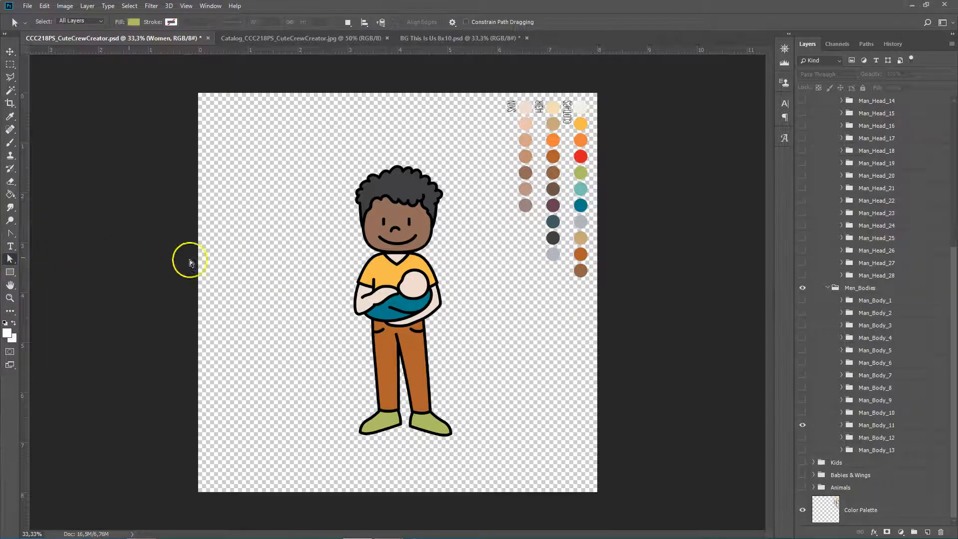
{"action": "left_click", "coordinate": [399, 218]}
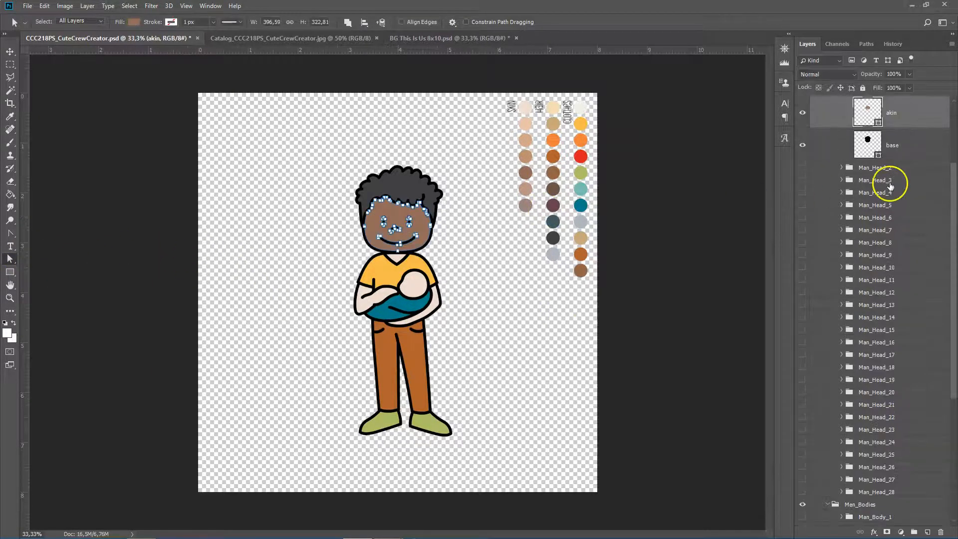
{"action": "double_click", "coordinate": [867, 111]}
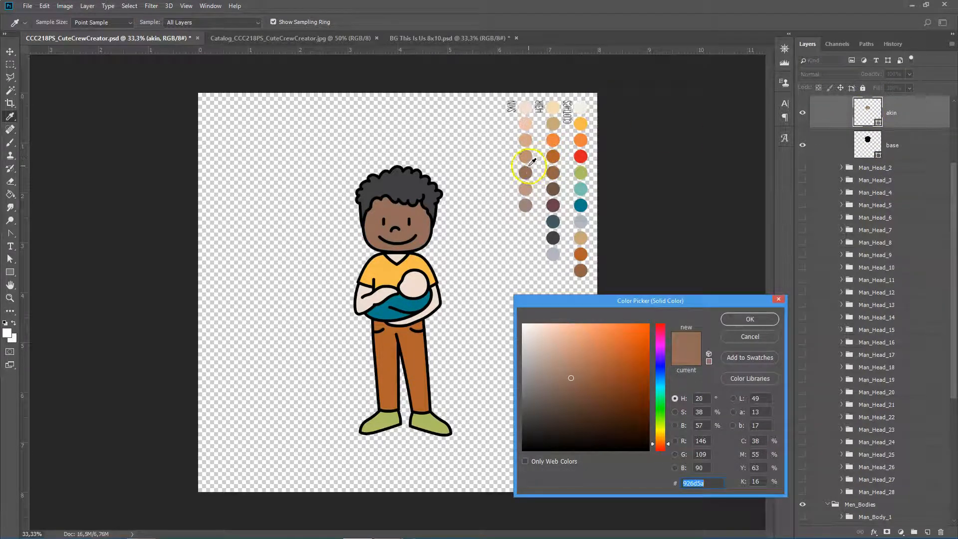
{"action": "left_click", "coordinate": [572, 376]}
{"action": "mouse_move", "coordinate": [573, 376]}
{"action": "left_mouse_down"}
{"action": "mouse_move", "coordinate": [562, 360]}
{"action": "mouse_move", "coordinate": [560, 374]}
{"action": "mouse_move", "coordinate": [603, 388]}
{"action": "mouse_move", "coordinate": [595, 364]}
{"action": "left_mouse_up"}
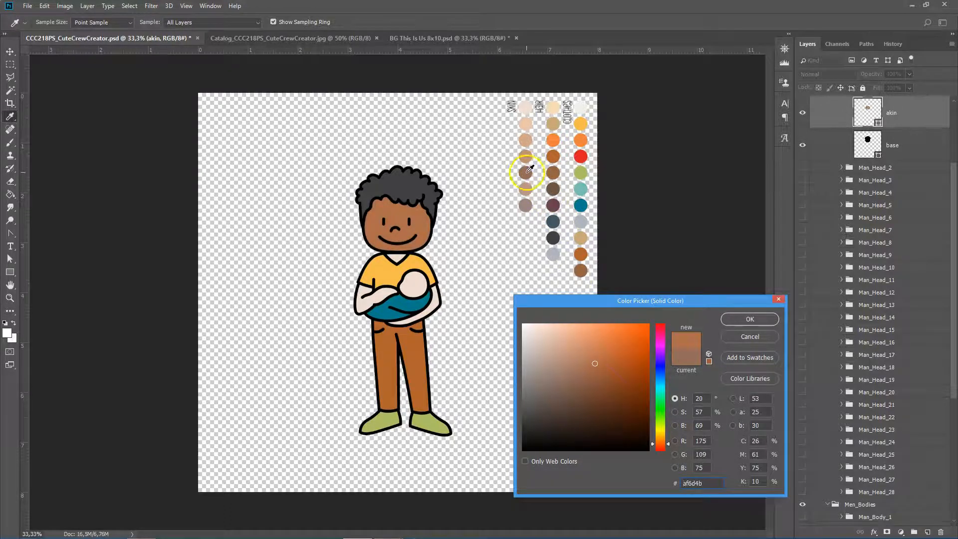
{"action": "left_click", "coordinate": [761, 320]}
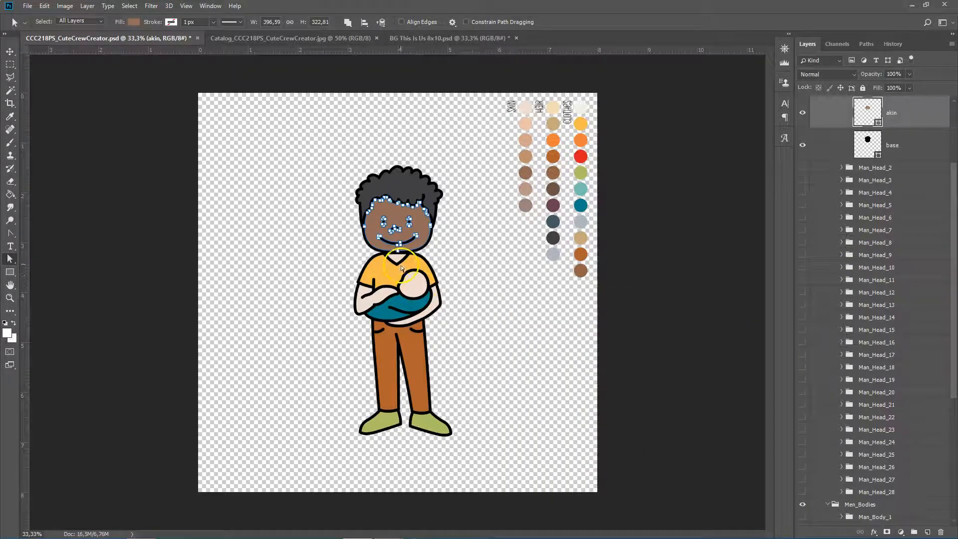
Step: Recolour the skin of Man_Body_11 with the face's brown and the baby's head with the palette's fourth skin swatch, a light brown
{"action": "left_click", "coordinate": [398, 259]}
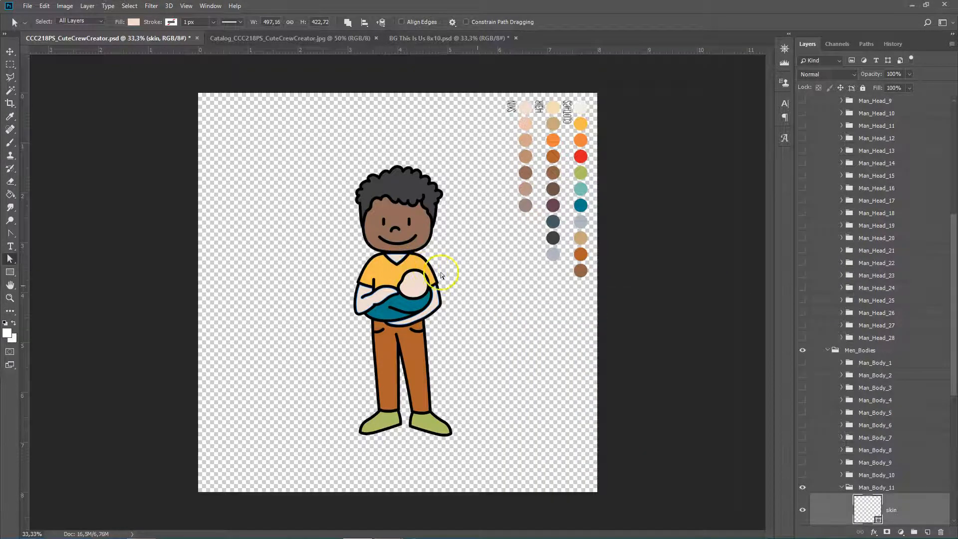
{"action": "double_click", "coordinate": [866, 509]}
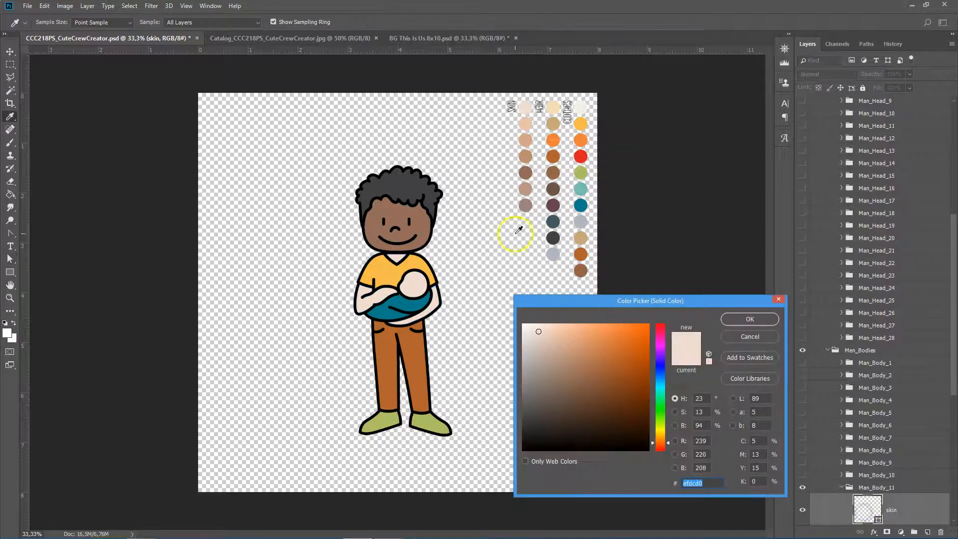
{"action": "left_click", "coordinate": [425, 222]}
{"action": "left_click", "coordinate": [750, 319]}
{"action": "left_click", "coordinate": [418, 287]}
{"action": "double_click", "coordinate": [861, 506]}
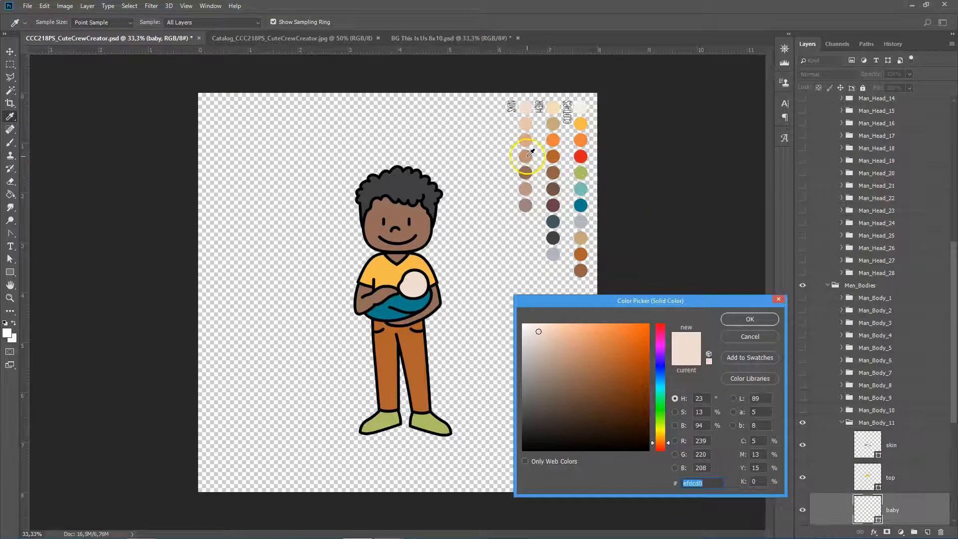
{"action": "left_click", "coordinate": [527, 156]}
{"action": "left_click", "coordinate": [749, 319]}
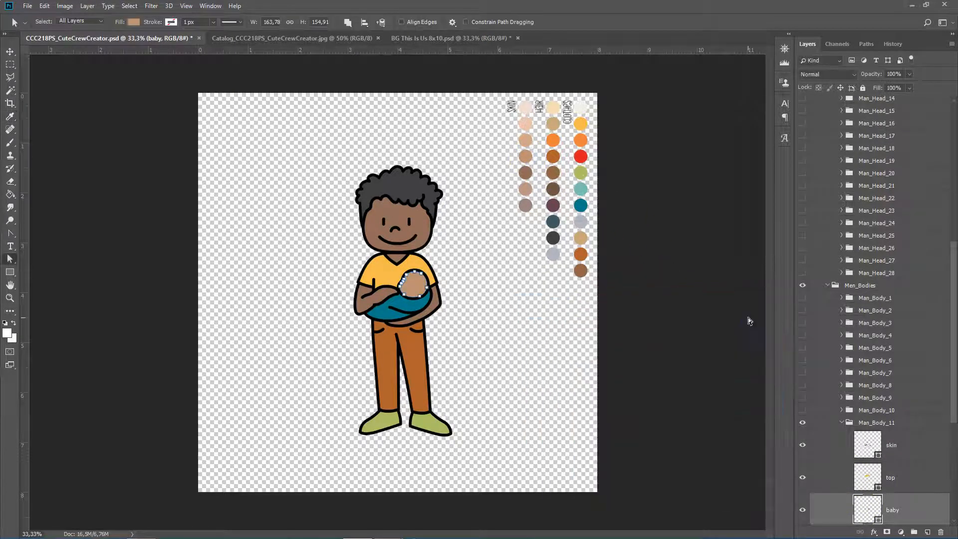
Step: Recolour the man's shirt with the orange clothes swatch ed823a and his trousers with the teal clothes swatch 037f8c
{"action": "left_click", "coordinate": [391, 274]}
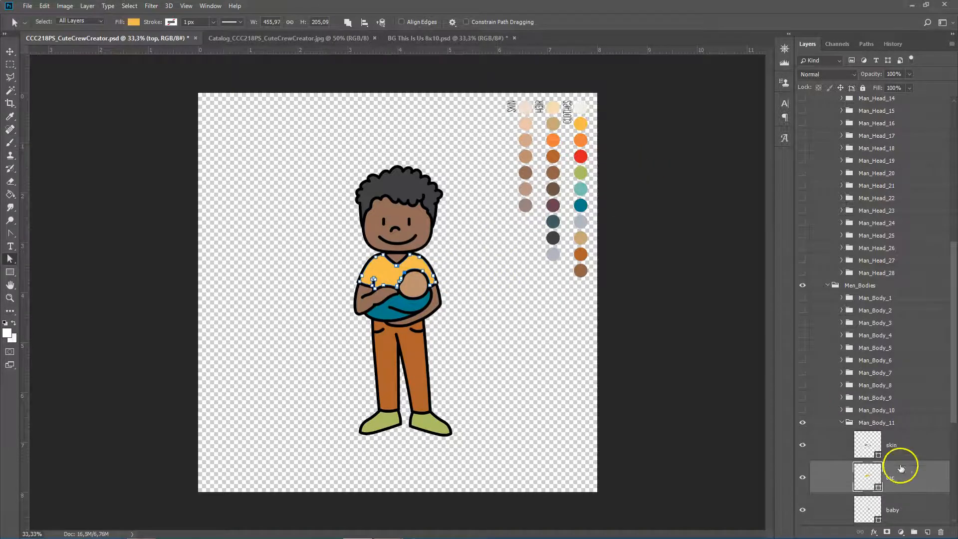
{"action": "double_click", "coordinate": [874, 474]}
{"action": "left_click", "coordinate": [584, 143]}
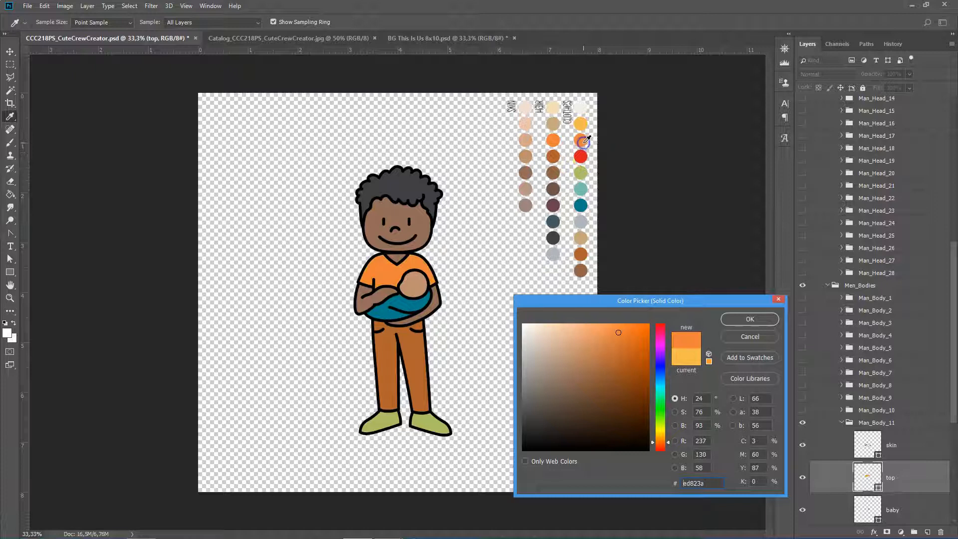
{"action": "left_click", "coordinate": [753, 319]}
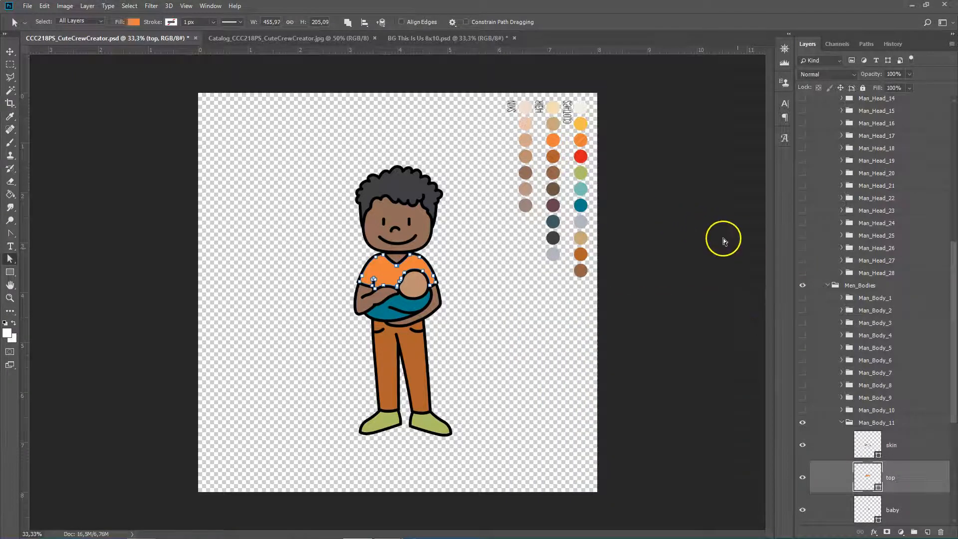
{"action": "left_click", "coordinate": [418, 366]}
{"action": "double_click", "coordinate": [868, 506]}
{"action": "left_click", "coordinate": [581, 205]}
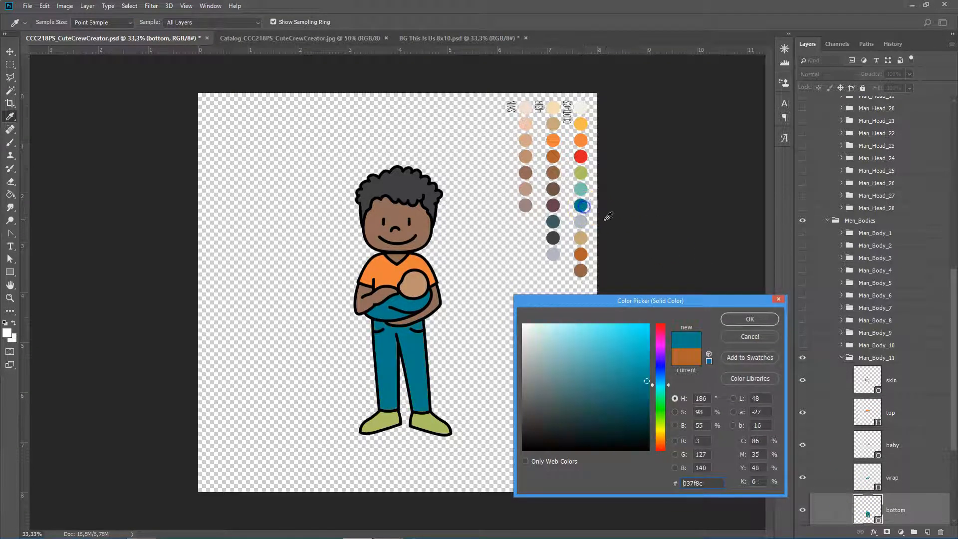
{"action": "left_click", "coordinate": [743, 319]}
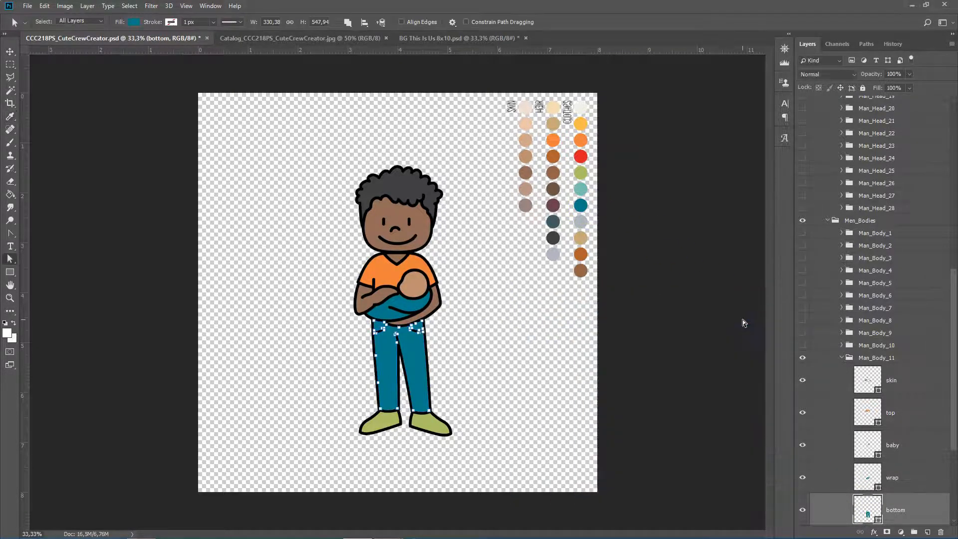
Step: Recolour the baby's wrap with the green clothes swatch acbf65, and deselect the layers
{"action": "left_click", "coordinate": [387, 311]}
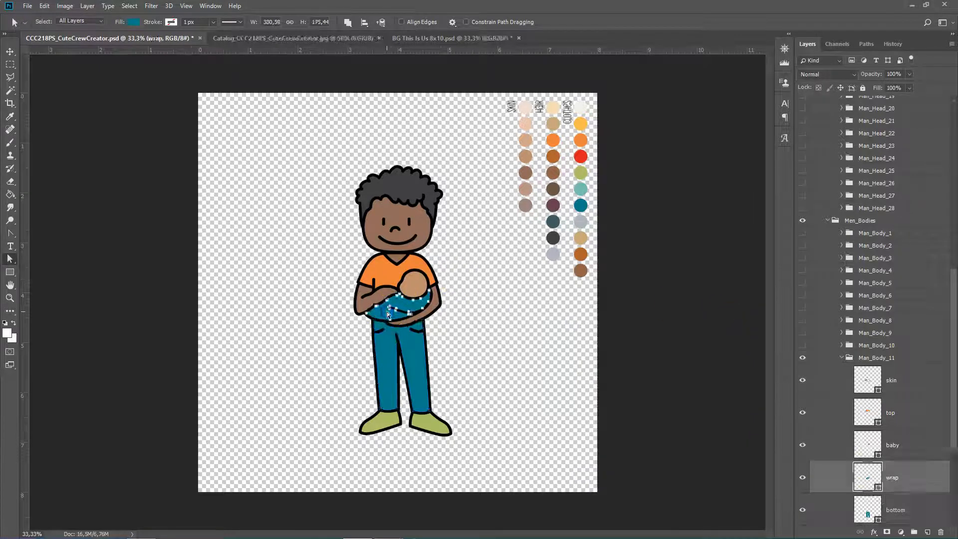
{"action": "double_click", "coordinate": [868, 475]}
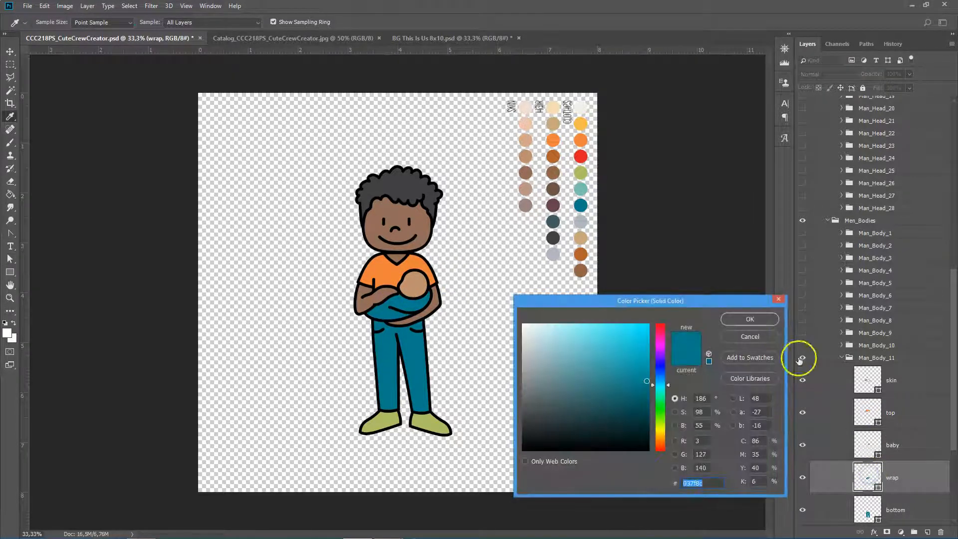
{"action": "left_click", "coordinate": [583, 173]}
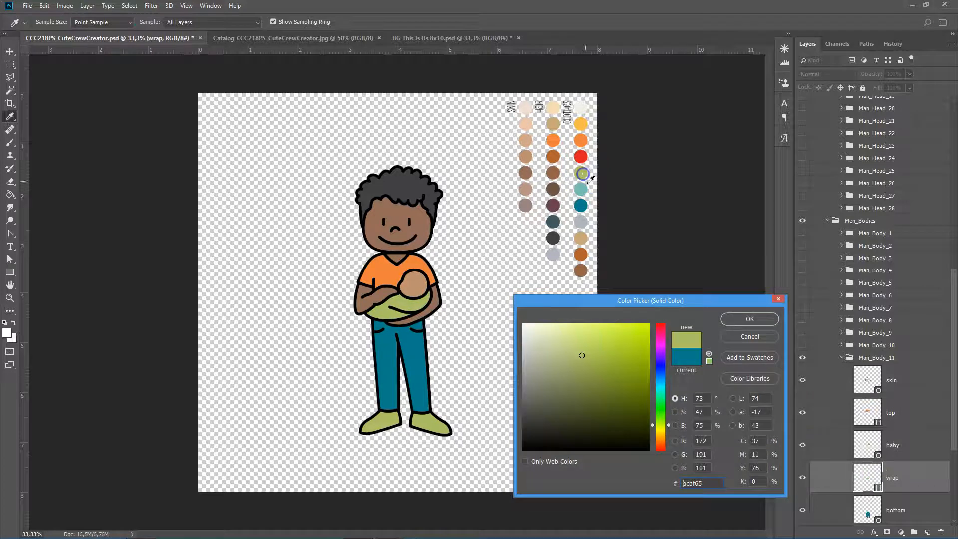
{"action": "left_click", "coordinate": [742, 318]}
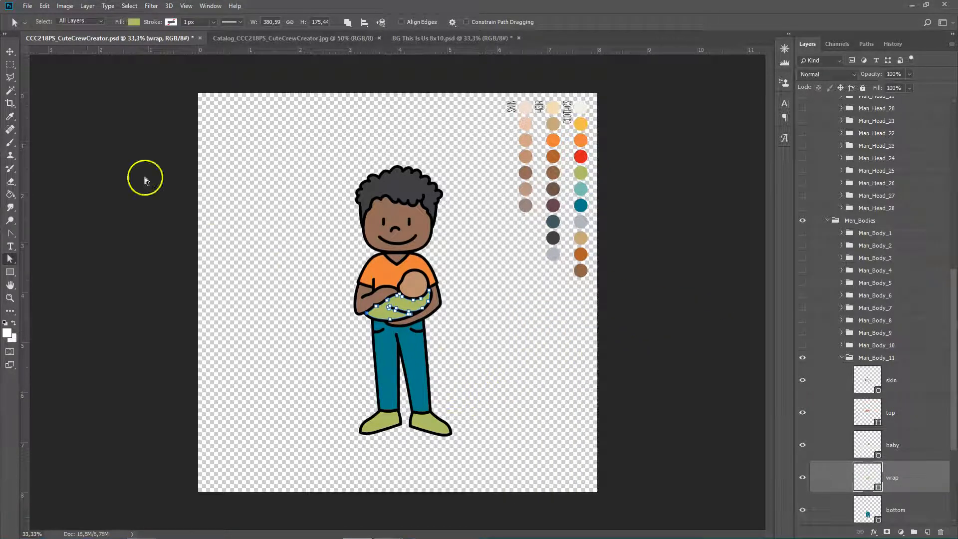
{"action": "left_click", "coordinate": [10, 51]}
{"action": "left_click", "coordinate": [126, 237]}
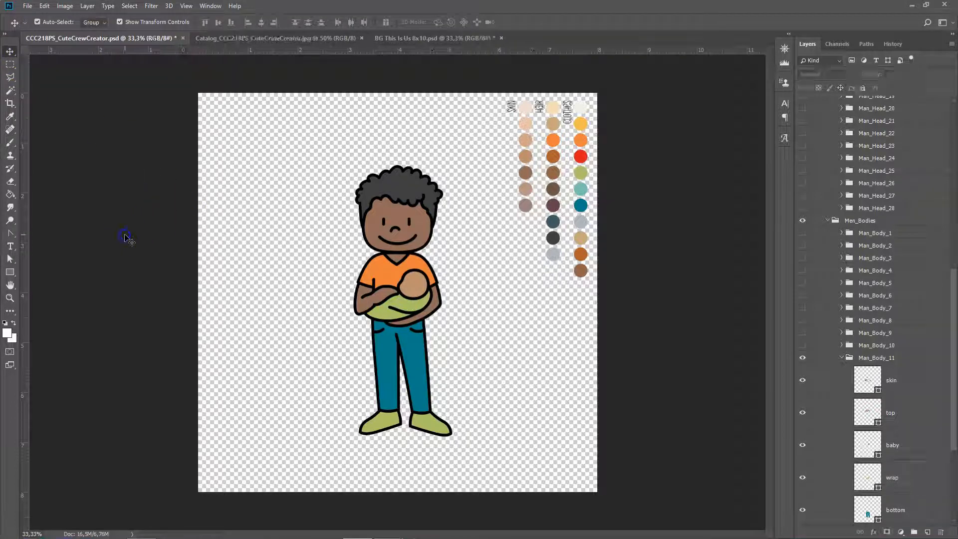
Step: Collapse the Man_Body_11 and Man_Head_1 groups, and duplicate both into BG This Is Us 8x10.psd
{"action": "left_click", "coordinate": [845, 358]}
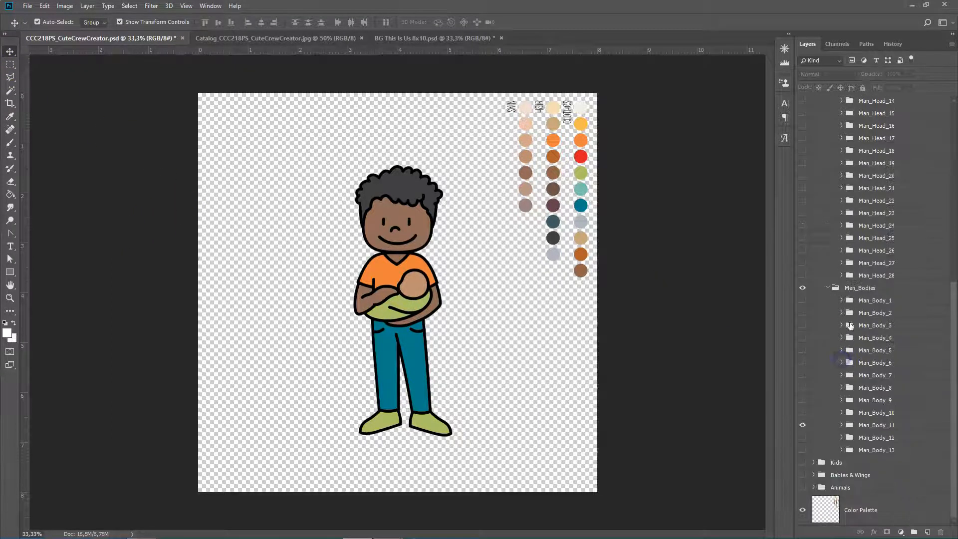
{"action": "left_click", "coordinate": [877, 425]}
{"action": "scroll", "coordinate": [873, 274], "scroll_direction": "up", "scroll_amount": 10}
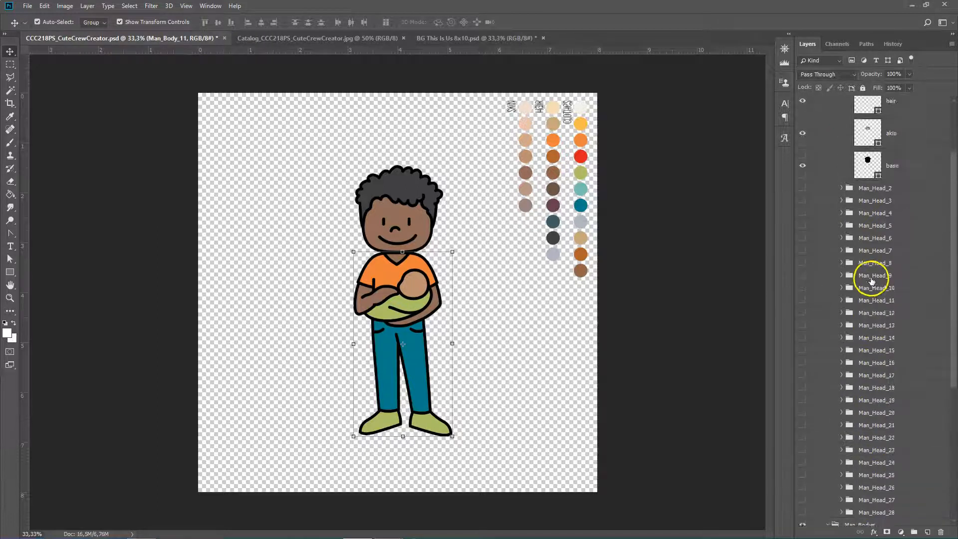
{"action": "left_click", "coordinate": [842, 165]}
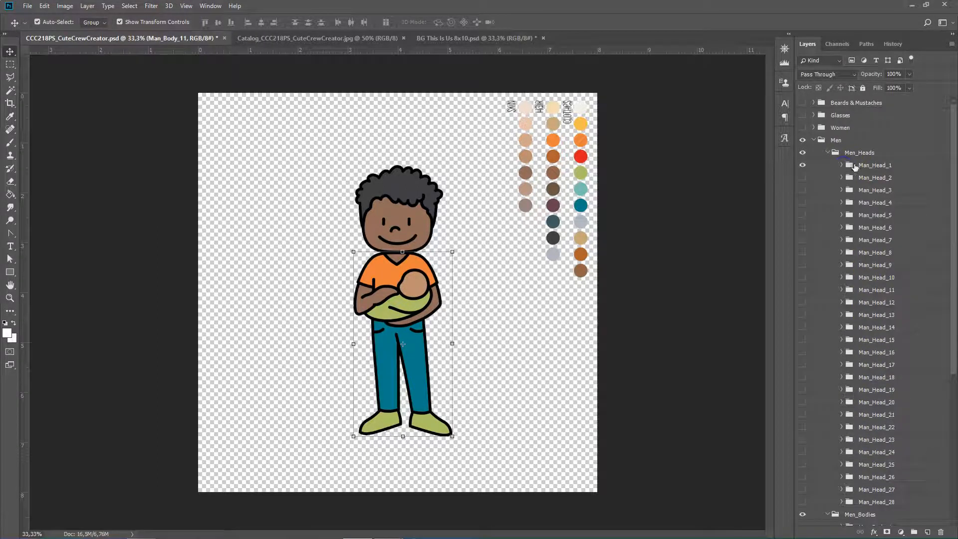
{"action": "left_click", "coordinate": [871, 165]}
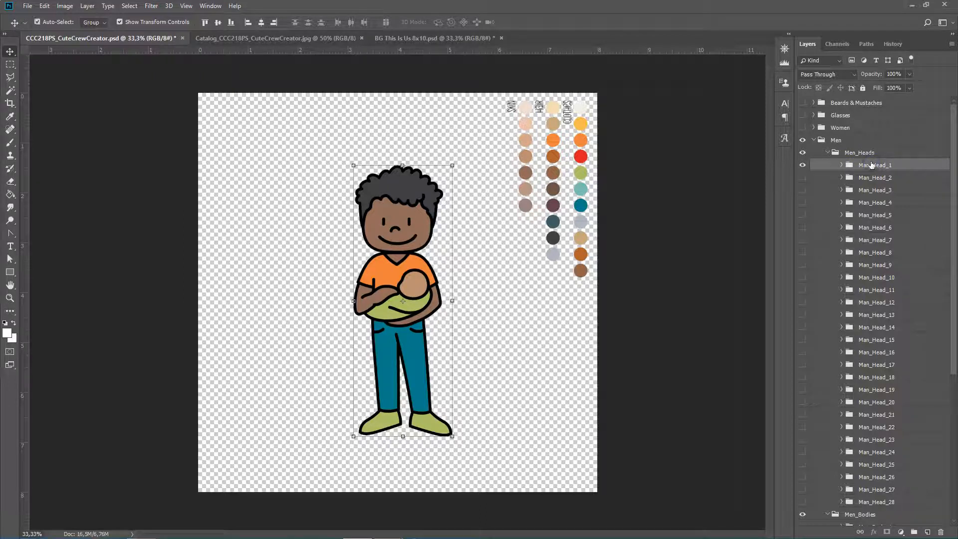
{"action": "right_click", "coordinate": [871, 165]}
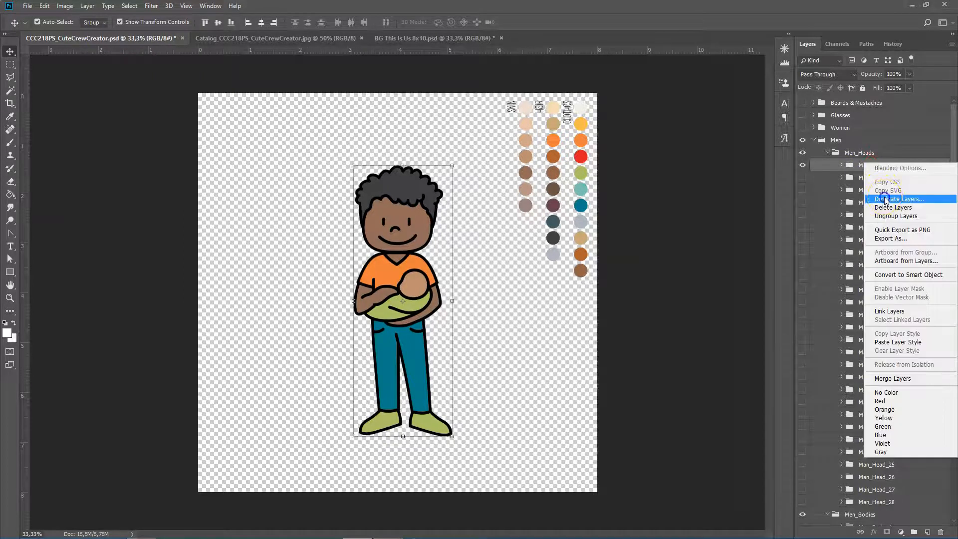
{"action": "left_click", "coordinate": [885, 199]}
{"action": "left_click", "coordinate": [489, 194]}
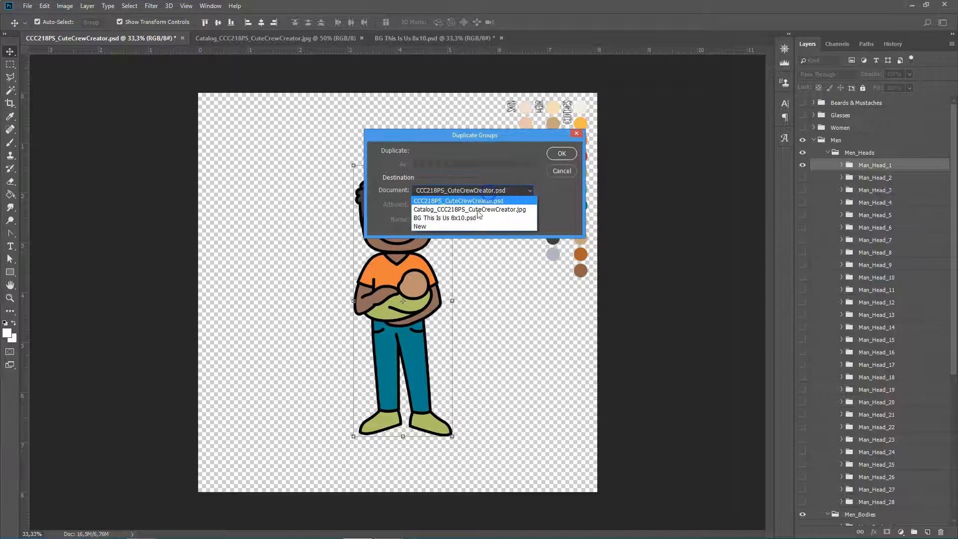
{"action": "left_click", "coordinate": [472, 215]}
{"action": "left_click", "coordinate": [560, 155]}
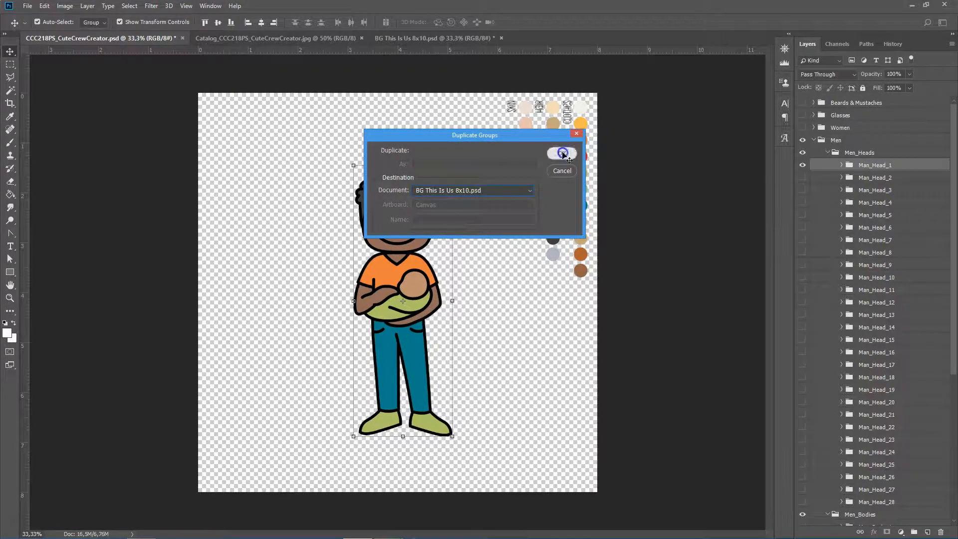
{"action": "left_click", "coordinate": [404, 38]}
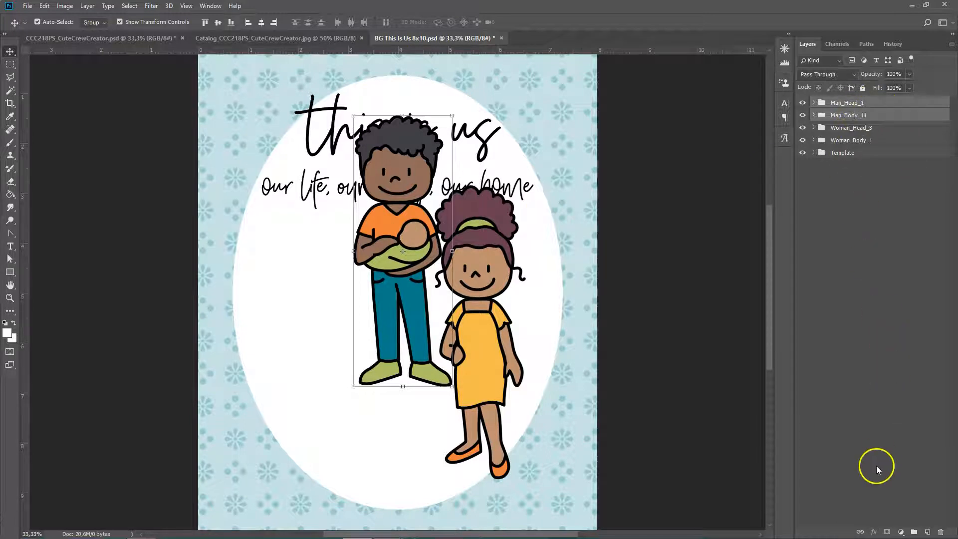
Step: Group Man_Head_1 and Man_Body_11 in the template, naming the group "man"
{"action": "left_click", "coordinate": [914, 531]}
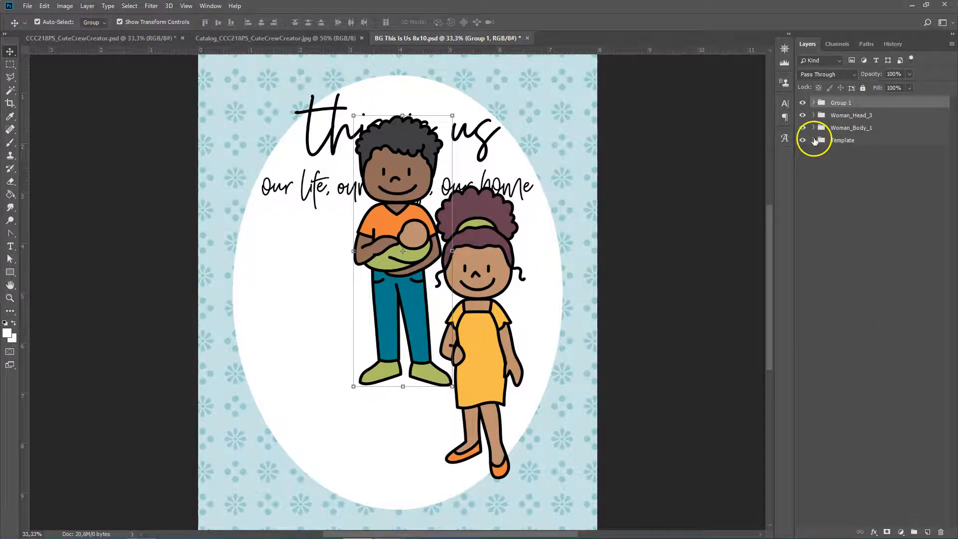
{"action": "double_click", "coordinate": [839, 102]}
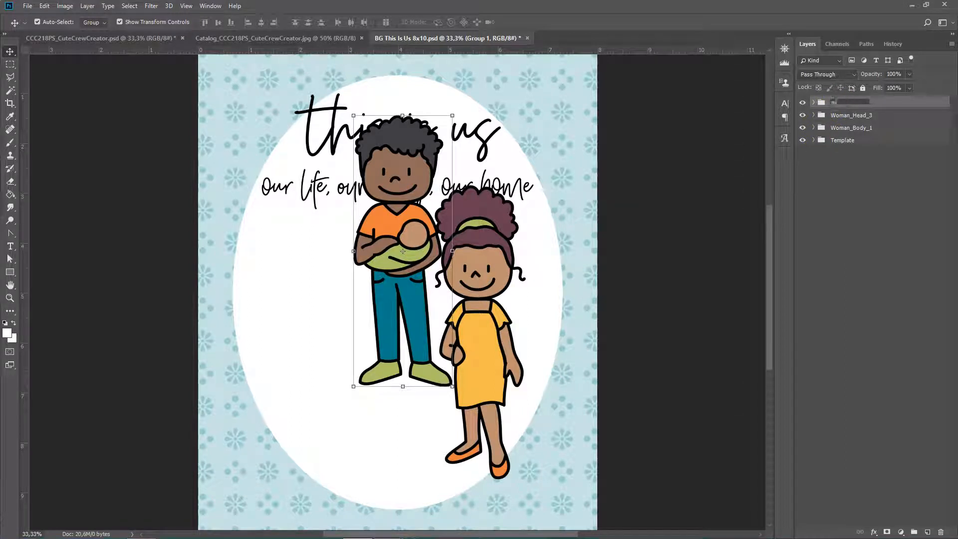
{"action": "key", "text": "Return"}
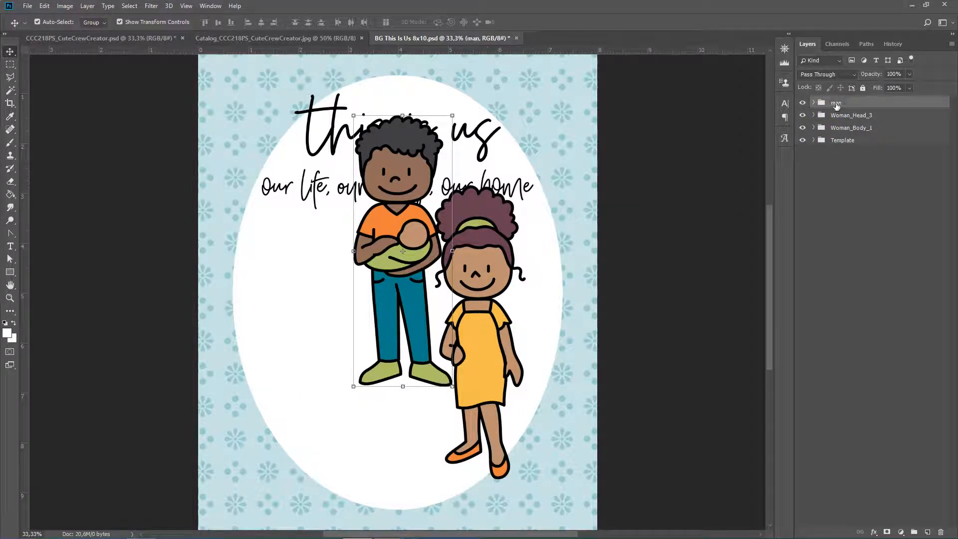
Step: Group Woman_Head_3 and Woman_Body_1, naming the group "woman"
{"action": "left_click", "coordinate": [848, 116]}
{"action": "left_click", "coordinate": [849, 128], "text": "shift"}
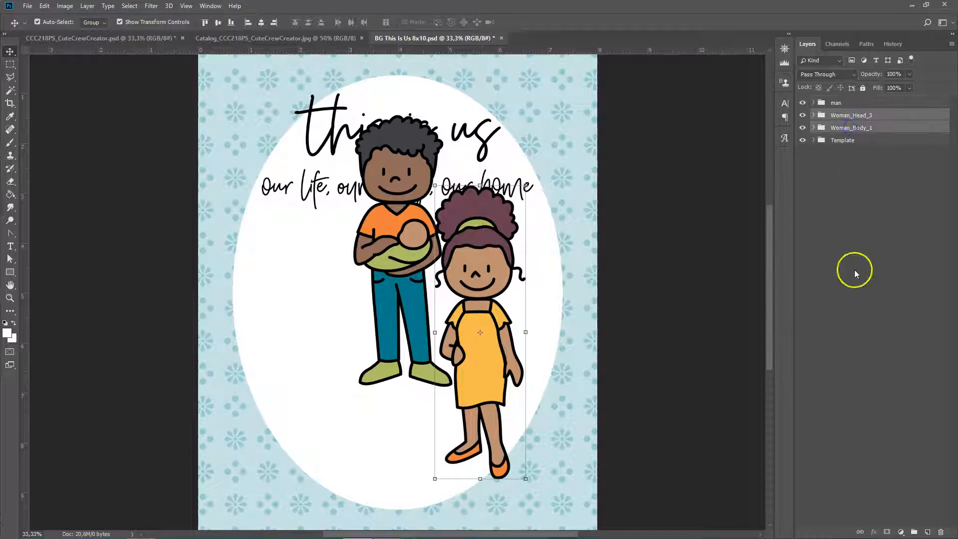
{"action": "left_click", "coordinate": [914, 531]}
{"action": "double_click", "coordinate": [841, 116]}
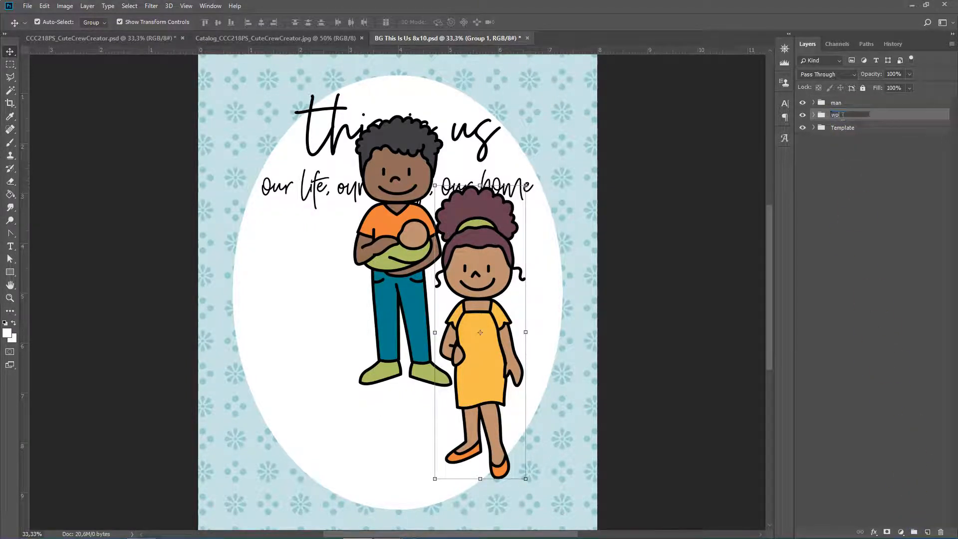
{"action": "key", "text": "Return"}
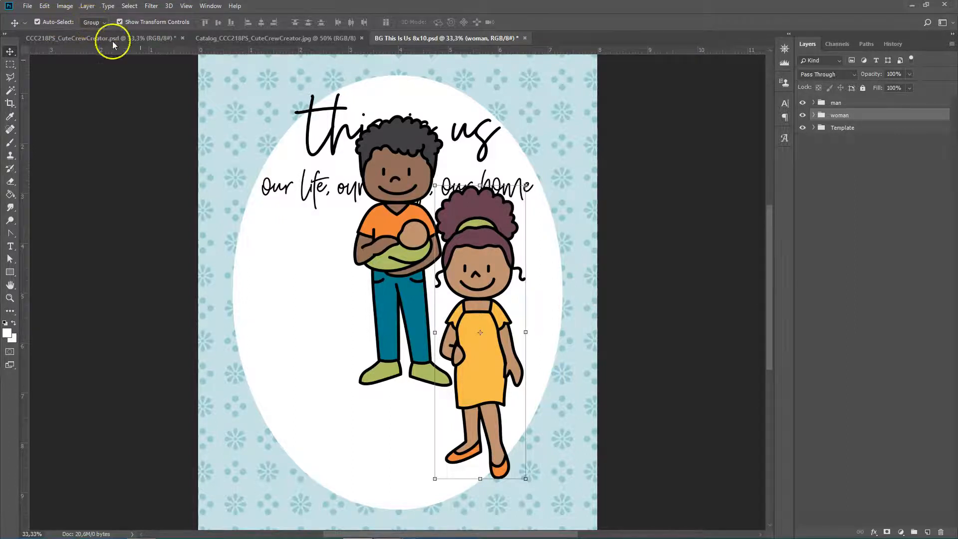
Step: Move the man down below the title text, and place the woman on his other side at the oval's left edge
{"action": "left_click_drag", "start_coordinate": [410, 238], "coordinate": [392, 319]}
{"action": "left_click_drag", "start_coordinate": [392, 320], "coordinate": [392, 320]}
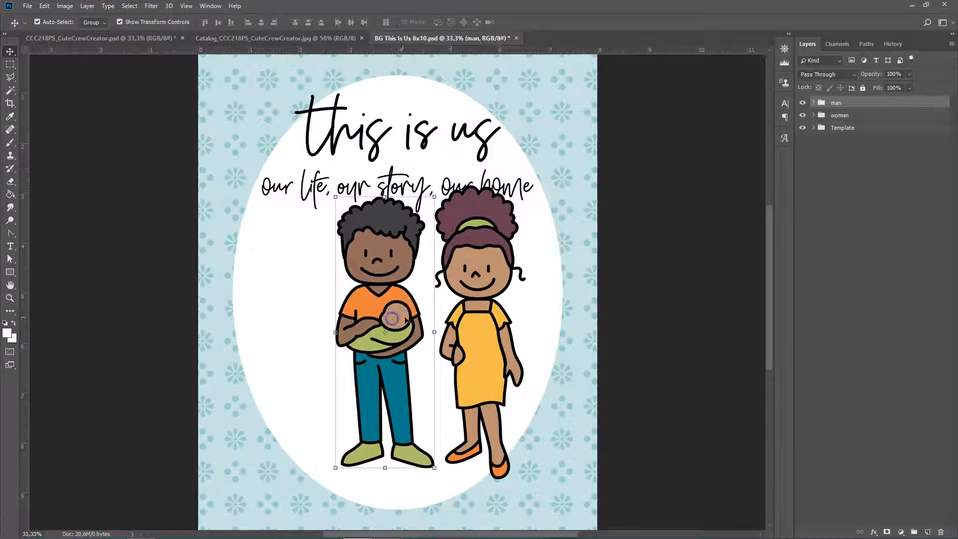
{"action": "left_click_drag", "start_coordinate": [484, 302], "coordinate": [294, 302]}
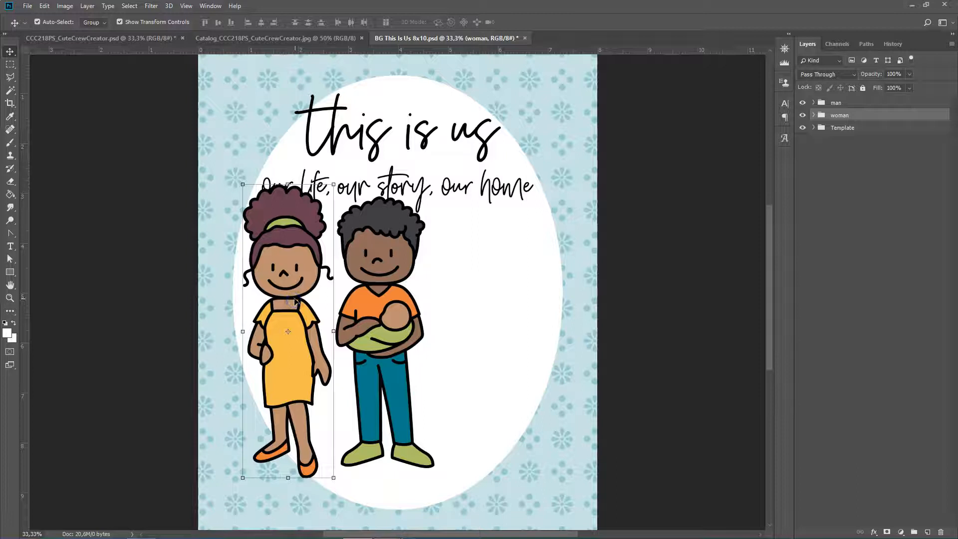
Step: Move the man and woman toward the oval's centre, and flip the woman group horizontally
{"action": "left_click_drag", "start_coordinate": [376, 279], "coordinate": [431, 286]}
{"action": "left_click_drag", "start_coordinate": [282, 297], "coordinate": [328, 293]}
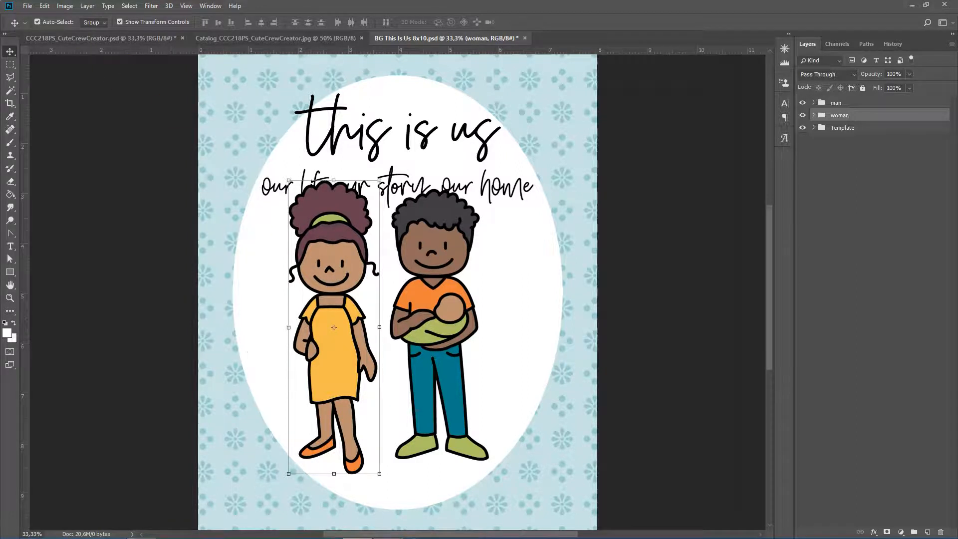
{"action": "left_click", "coordinate": [48, 9]}
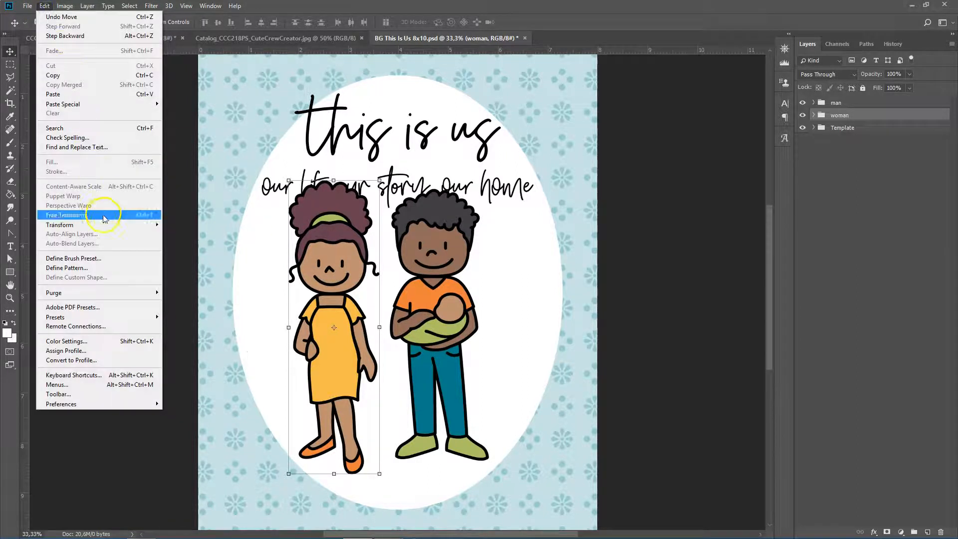
{"action": "mouse_move", "coordinate": [115, 227]}
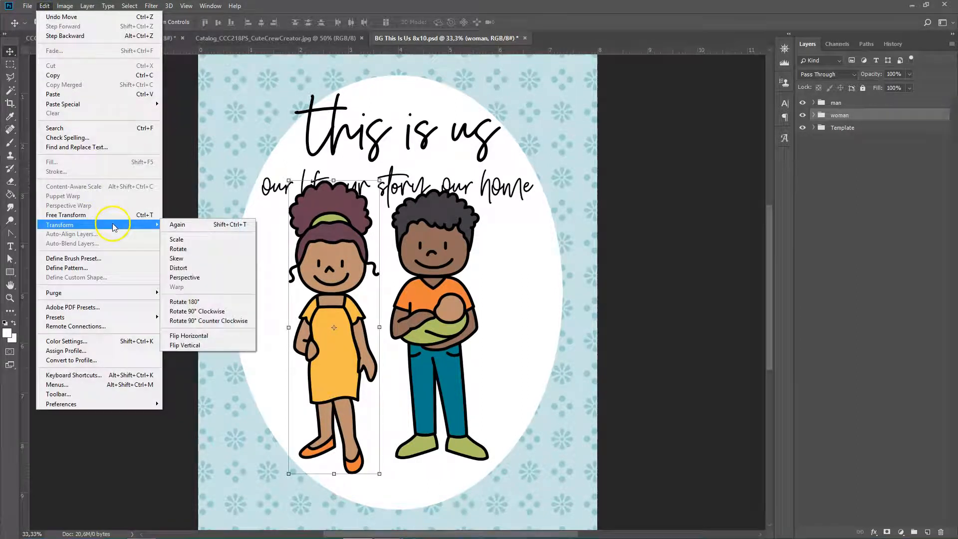
{"action": "left_click", "coordinate": [195, 337]}
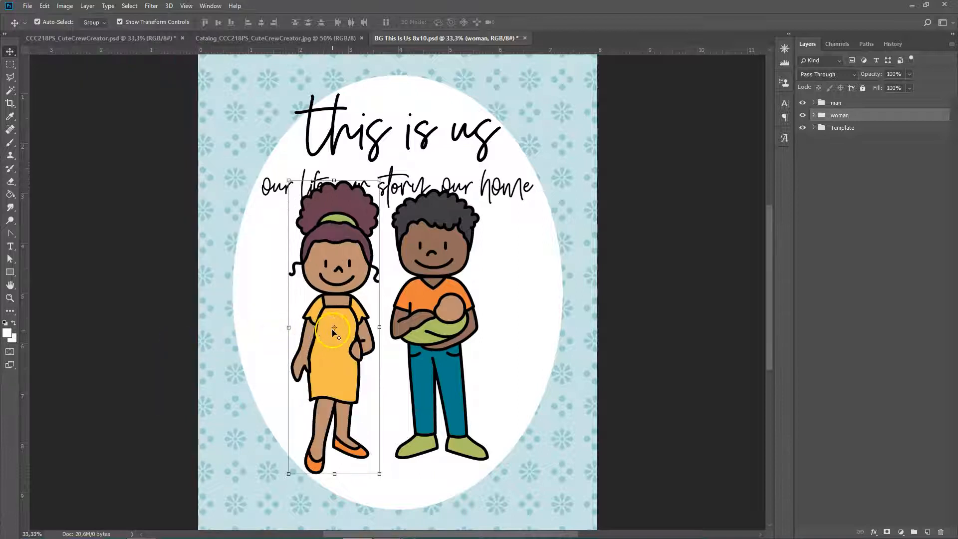
{"action": "left_click_drag", "start_coordinate": [332, 340], "coordinate": [336, 340]}
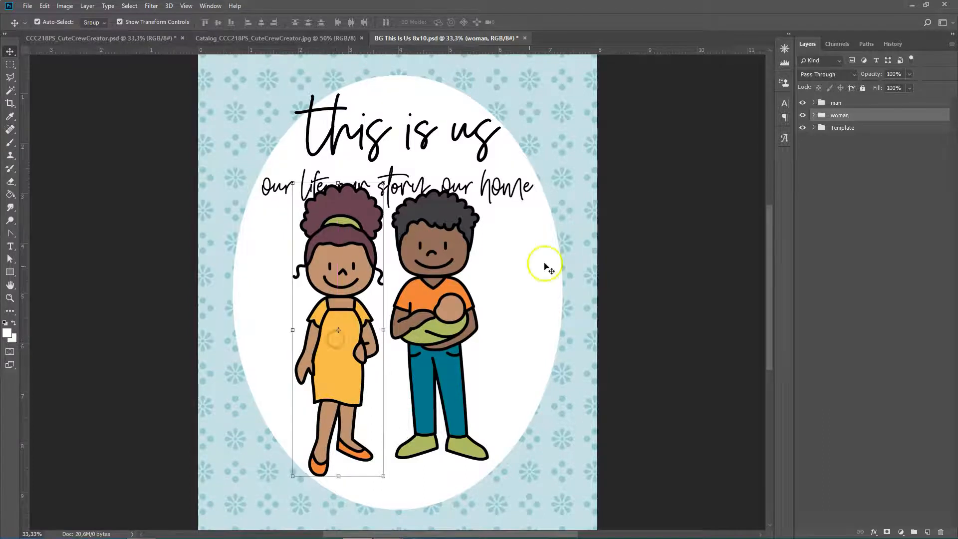
Step: Flip only Woman_Head_3 horizontally and nudge it sideways until it is centred over her neck
{"action": "left_click", "coordinate": [813, 115]}
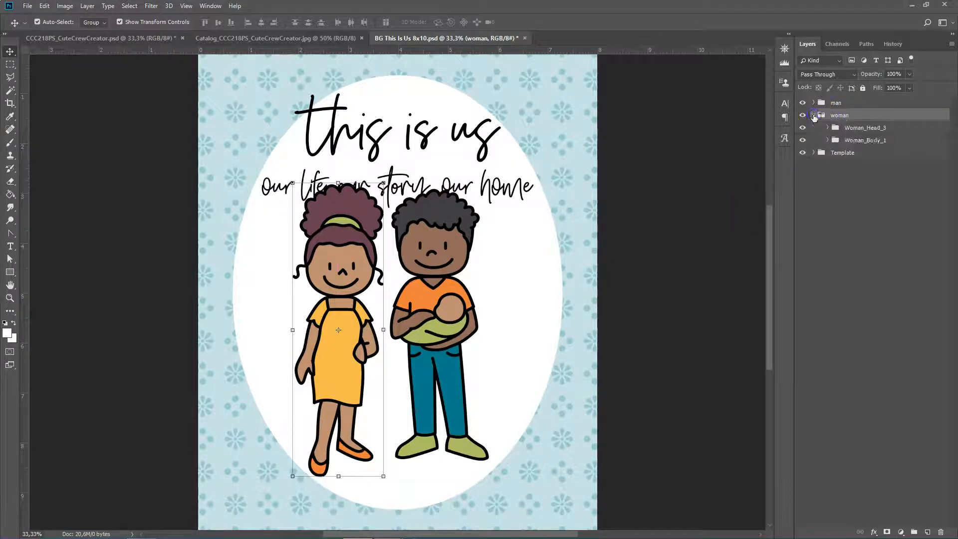
{"action": "left_click", "coordinate": [855, 128]}
{"action": "left_click", "coordinate": [44, 6]}
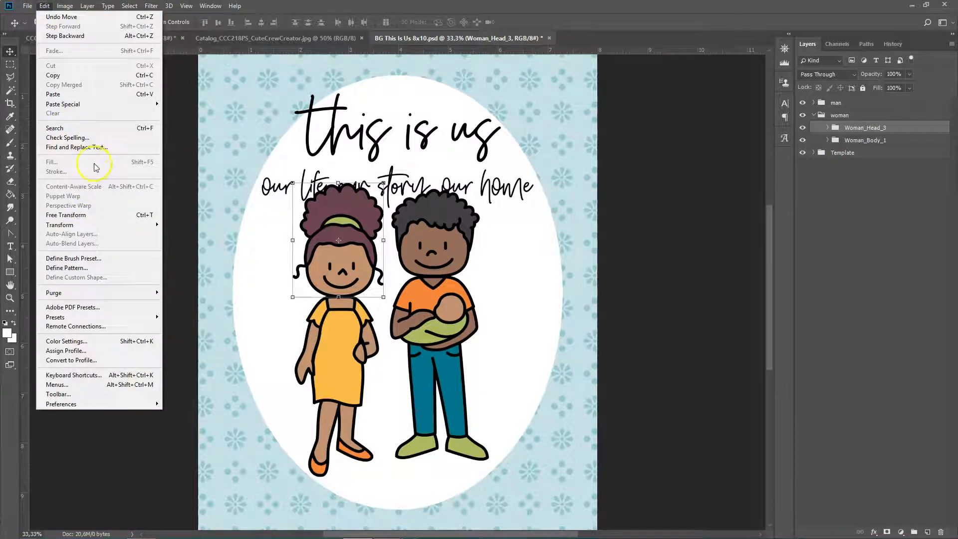
{"action": "mouse_move", "coordinate": [125, 224]}
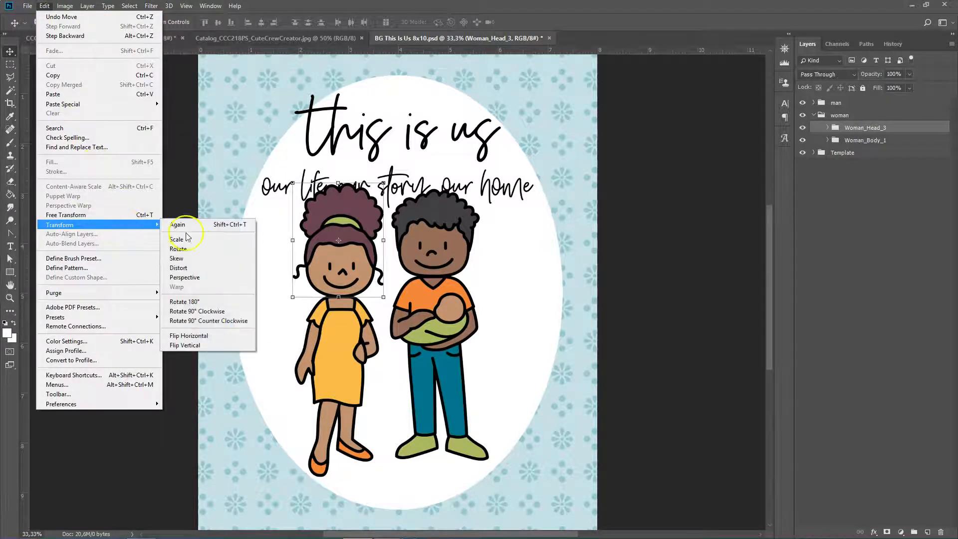
{"action": "left_click", "coordinate": [204, 337]}
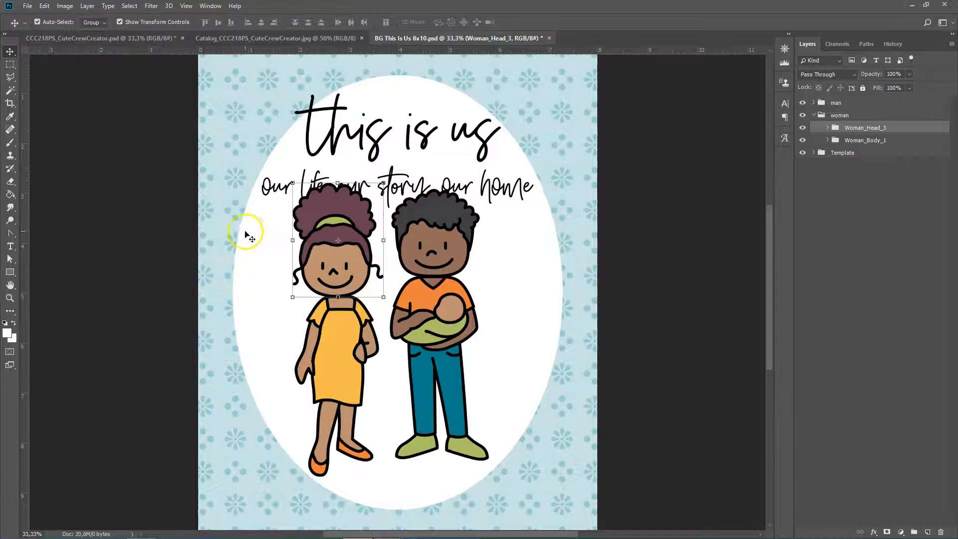
{"action": "key", "text": "Right"}
{"action": "key", "text": "Right"}
{"action": "key", "text": "Right"}
{"action": "key", "text": "Right"}
{"action": "key", "text": "Right"}
{"action": "key", "text": "Right"}
{"action": "key", "text": "Right"}
{"action": "key", "text": "Right"}
{"action": "key", "text": "Right"}
{"action": "key", "text": "Right"}
{"action": "key", "text": "Right"}
{"action": "key", "text": "Right"}
{"action": "key", "text": "Right"}
{"action": "key", "text": "Right"}
{"action": "key", "text": "Right"}
{"action": "key", "text": "Right"}
{"action": "key", "text": "Right"}
{"action": "key", "text": "Right"}
{"action": "key", "text": "Right"}
{"action": "key", "text": "Right"}
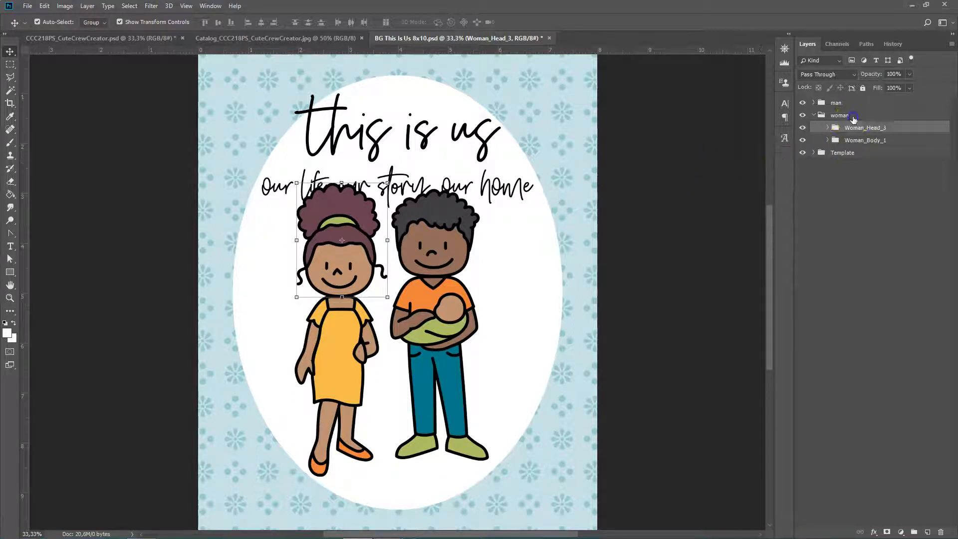
Step: Collapse the woman group and nudge the whole woman slightly away from the man
{"action": "left_click", "coordinate": [819, 116]}
{"action": "left_click", "coordinate": [813, 116]}
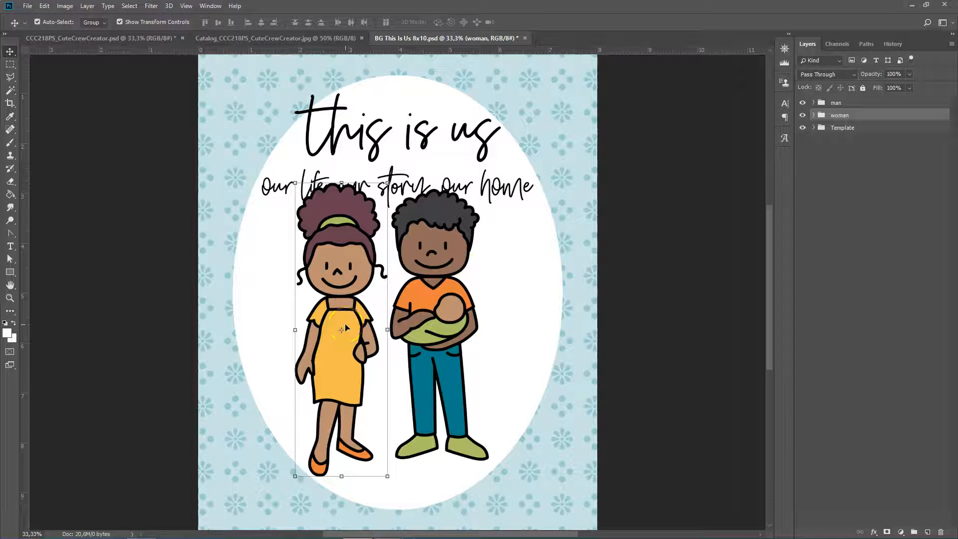
{"action": "key", "text": "Left"}
{"action": "key", "text": "Left"}
{"action": "key", "text": "Left"}
{"action": "key", "text": "Left"}
{"action": "key", "text": "Left"}
{"action": "key", "text": "Left"}
{"action": "key", "text": "Left"}
{"action": "key", "text": "Left"}
{"action": "key", "text": "Left"}
{"action": "key", "text": "Left"}
{"action": "key", "text": "Left"}
{"action": "key", "text": "Left"}
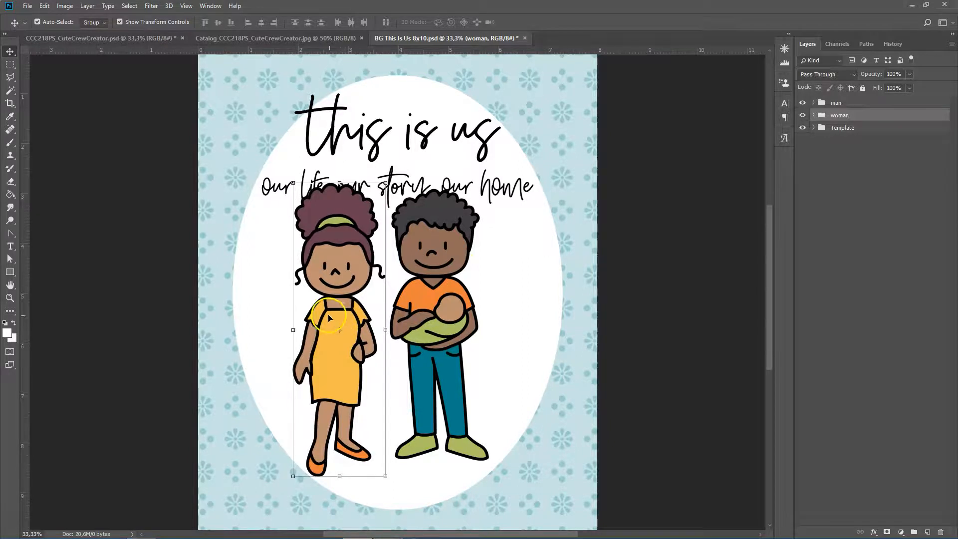
Step: In CCC218PS_CuteCrewCreator.psd, collapse the Men group and its subgroups, hide Men and show Kids
{"action": "left_click", "coordinate": [75, 38]}
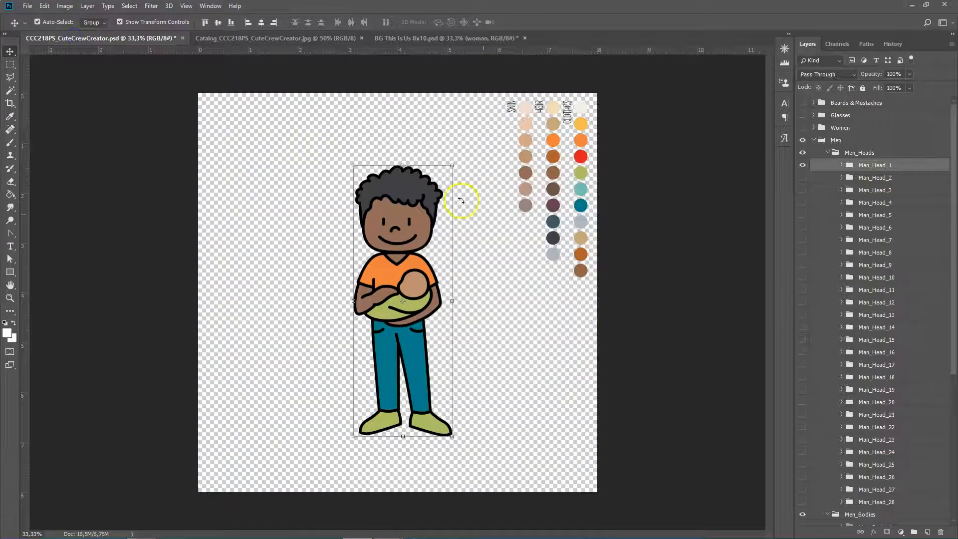
{"action": "left_click", "coordinate": [825, 153]}
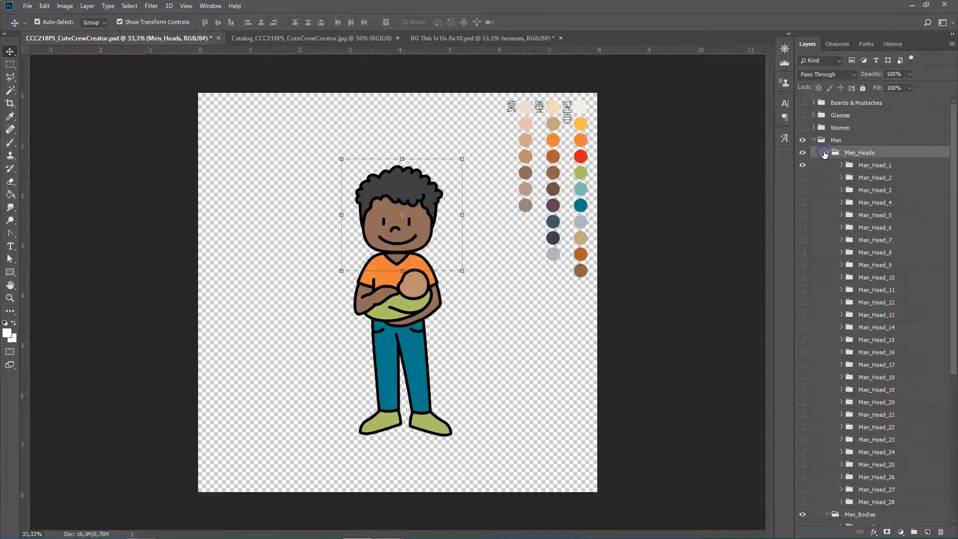
{"action": "left_click", "coordinate": [828, 153]}
{"action": "left_click", "coordinate": [828, 165]}
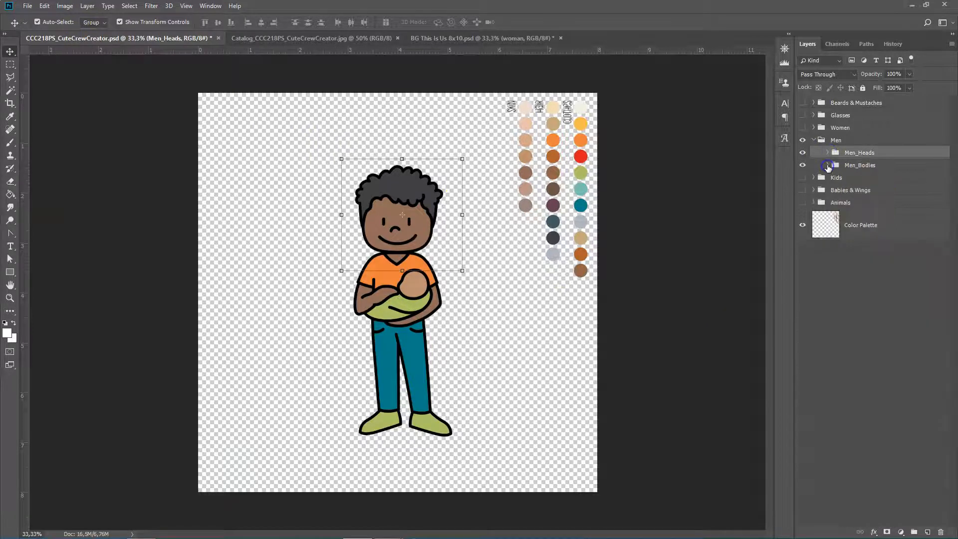
{"action": "left_click", "coordinate": [814, 140]}
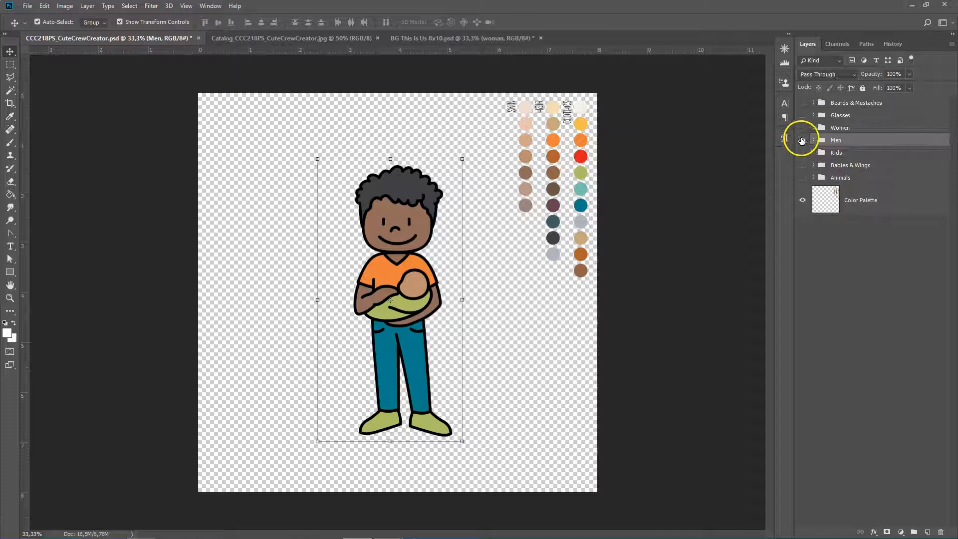
{"action": "left_click", "coordinate": [802, 140]}
{"action": "left_click", "coordinate": [802, 152]}
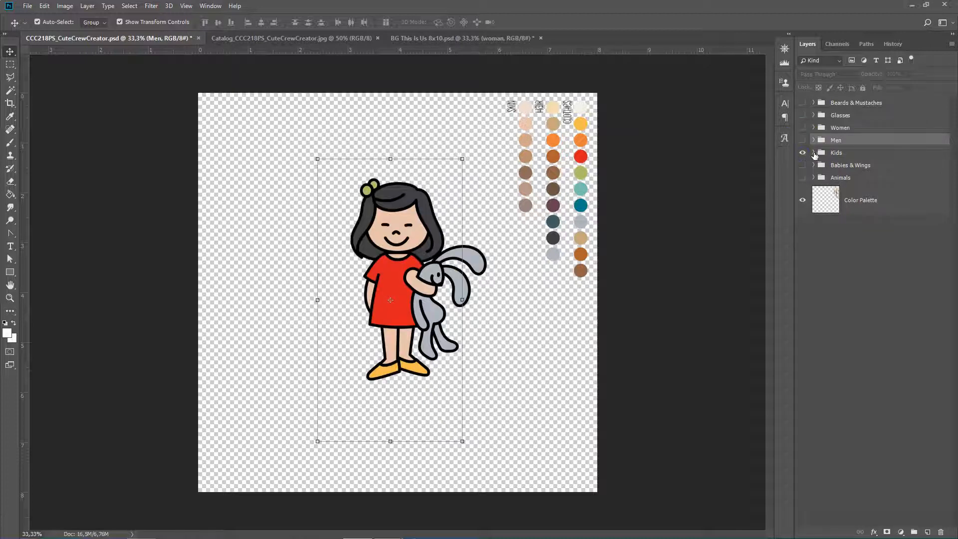
Step: Expand the Kids group together with its Girls_Heads and Girls_Bodies subgroups
{"action": "left_click", "coordinate": [813, 153]}
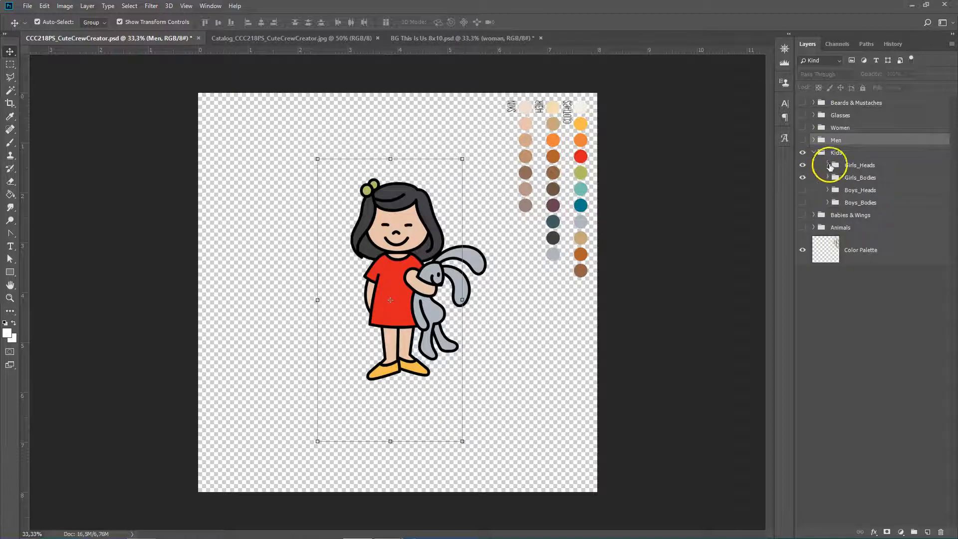
{"action": "left_click", "coordinate": [827, 166]}
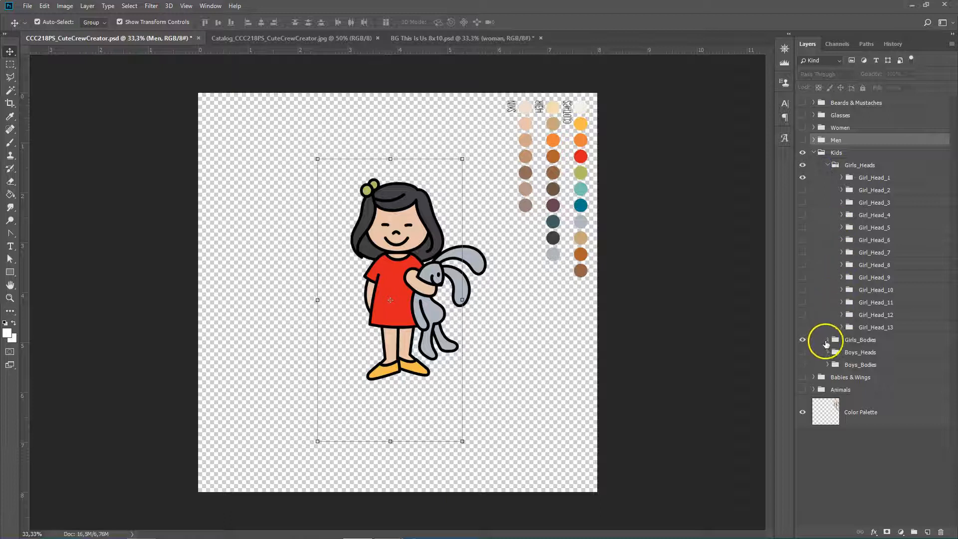
{"action": "left_click", "coordinate": [827, 341]}
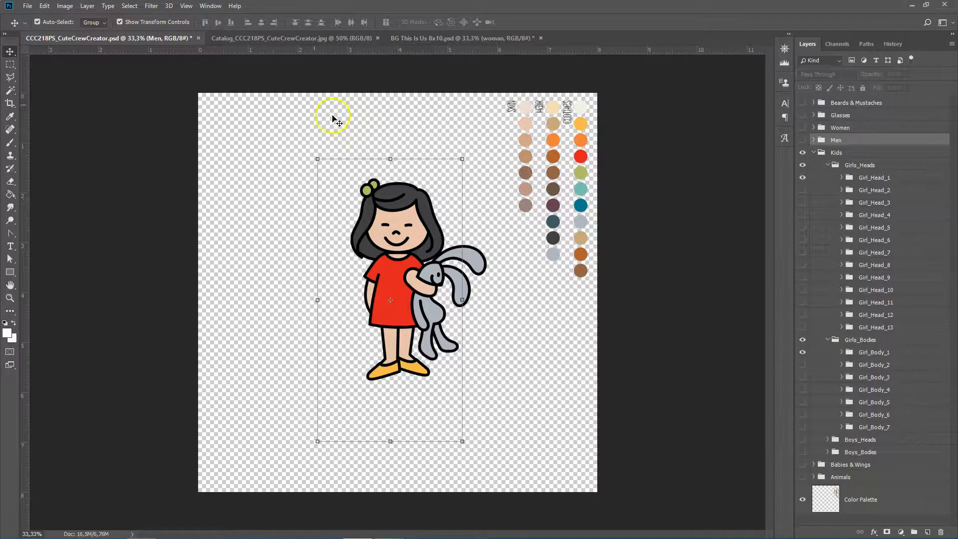
Step: Consult the catalog's girls section, and show Girl_Head_2 and Girl_Body_2 in place of Girl_Head_1 and Girl_Body_1
{"action": "left_click", "coordinate": [253, 39]}
{"action": "scroll", "coordinate": [340, 248], "scroll_direction": "down", "scroll_amount": 9}
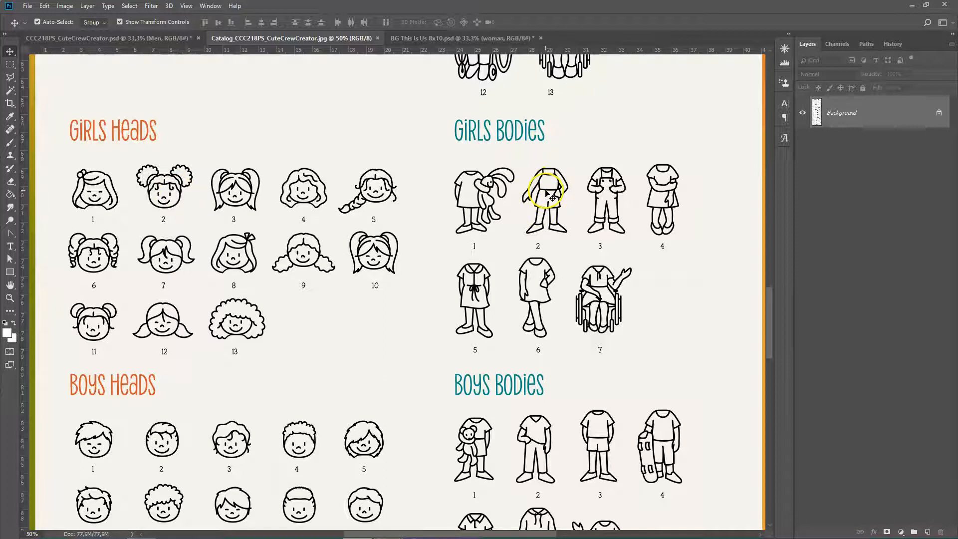
{"action": "left_click", "coordinate": [135, 38]}
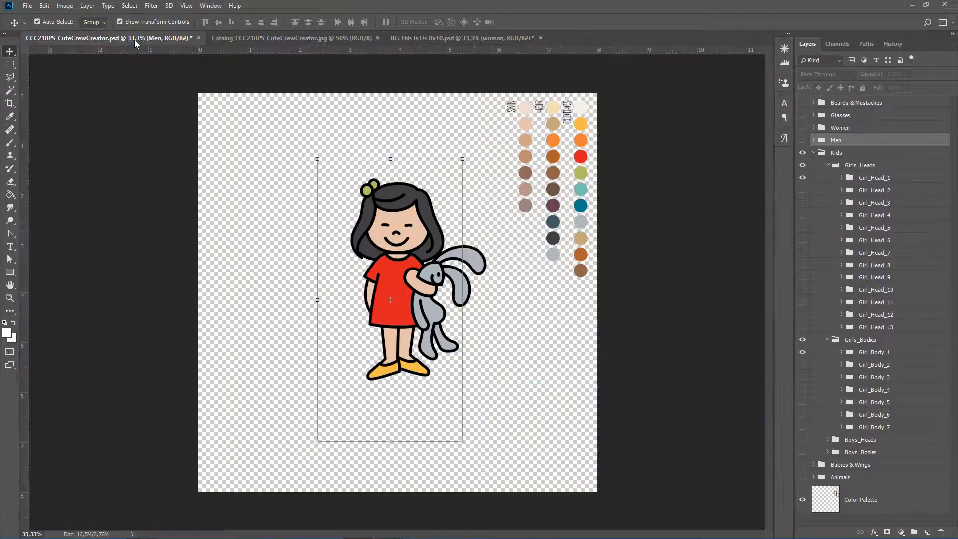
{"action": "left_click", "coordinate": [803, 178]}
{"action": "left_click", "coordinate": [803, 190]}
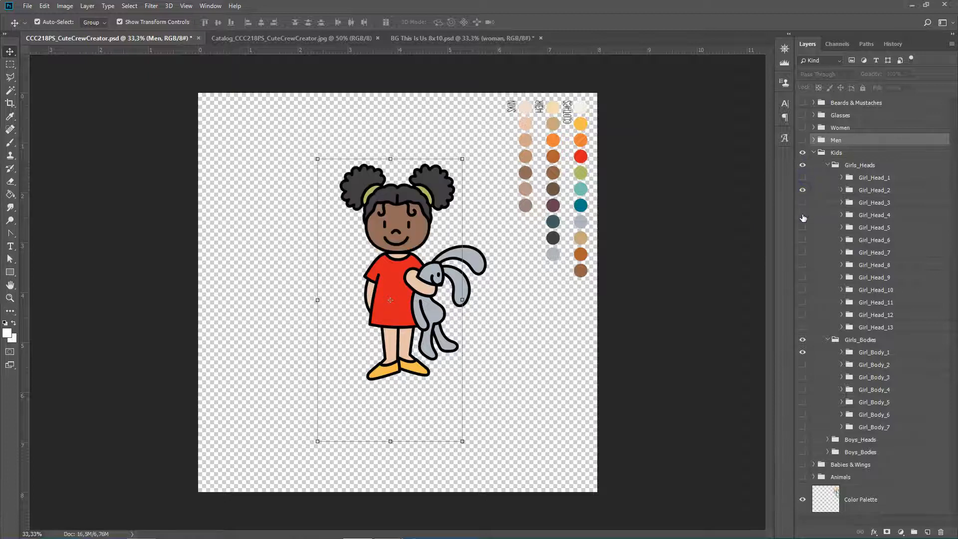
{"action": "left_click", "coordinate": [802, 353]}
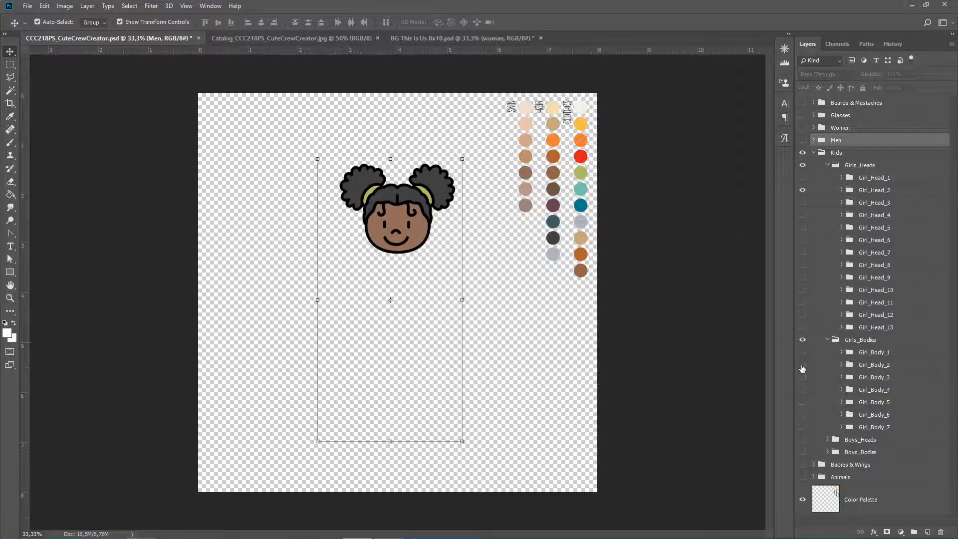
{"action": "left_click", "coordinate": [803, 366]}
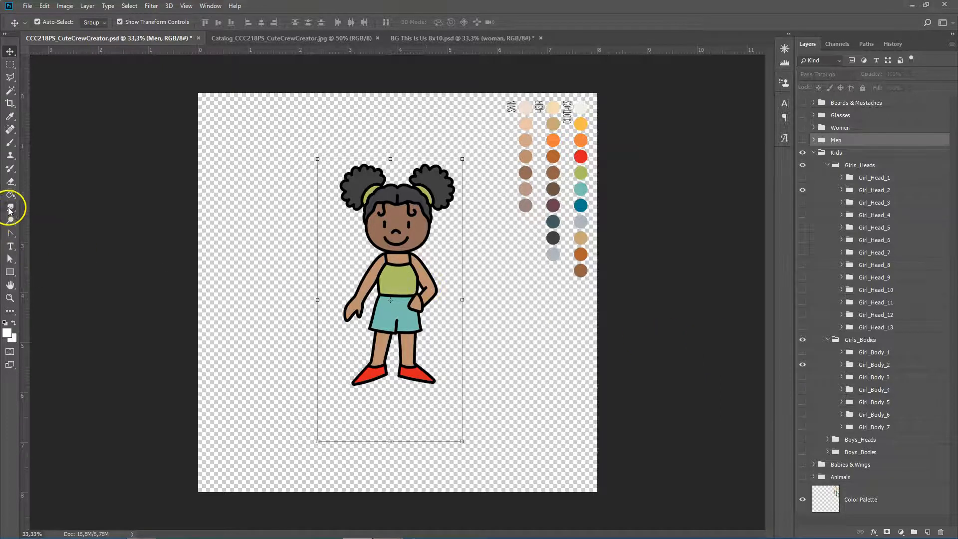
Step: Recolour the girl's face skin with the palette's fourth skin tone, bf9171
{"action": "left_click", "coordinate": [11, 259]}
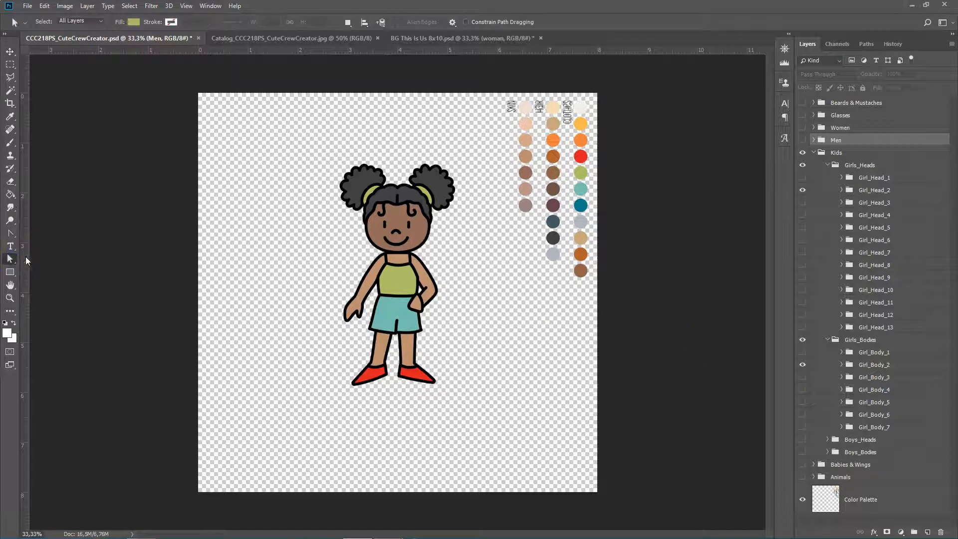
{"action": "left_click", "coordinate": [391, 218]}
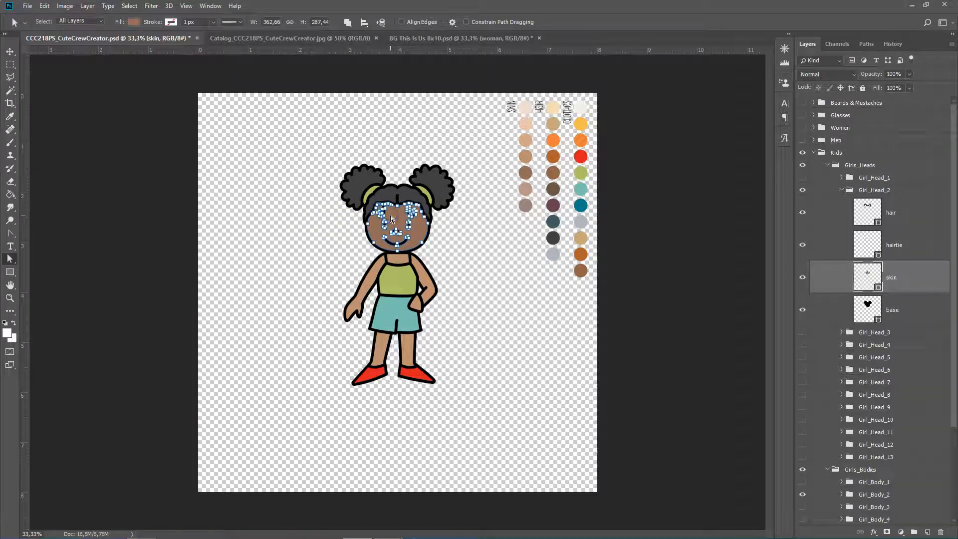
{"action": "double_click", "coordinate": [868, 276]}
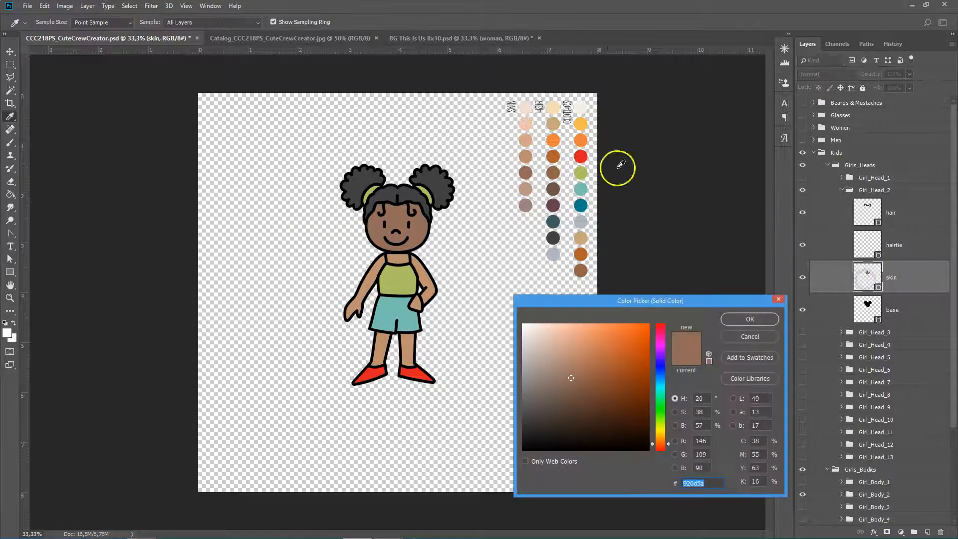
{"action": "left_click", "coordinate": [529, 155]}
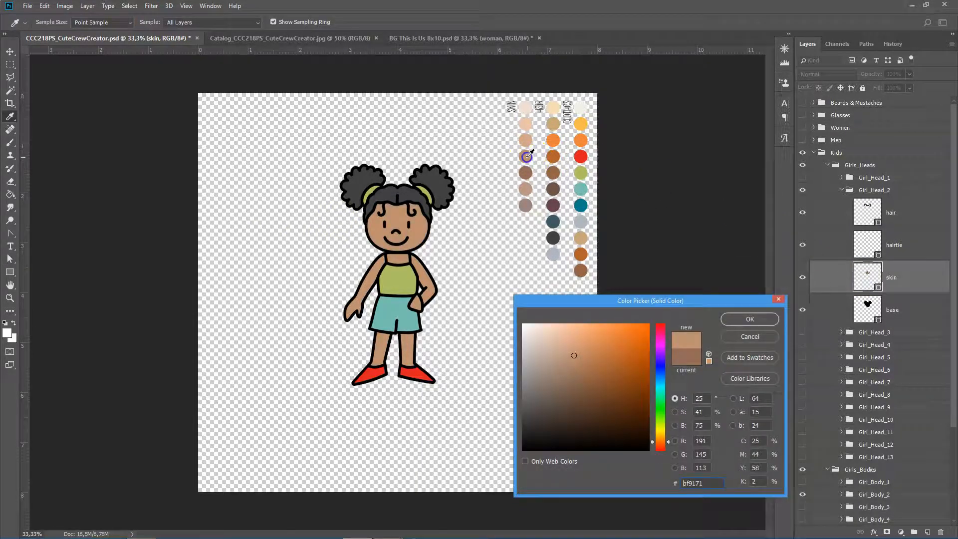
{"action": "left_click", "coordinate": [750, 319]}
Step: Match the skin colour of Girl_Body_2 to the girl's face by sampling it, bf9171
{"action": "left_click", "coordinate": [396, 259]}
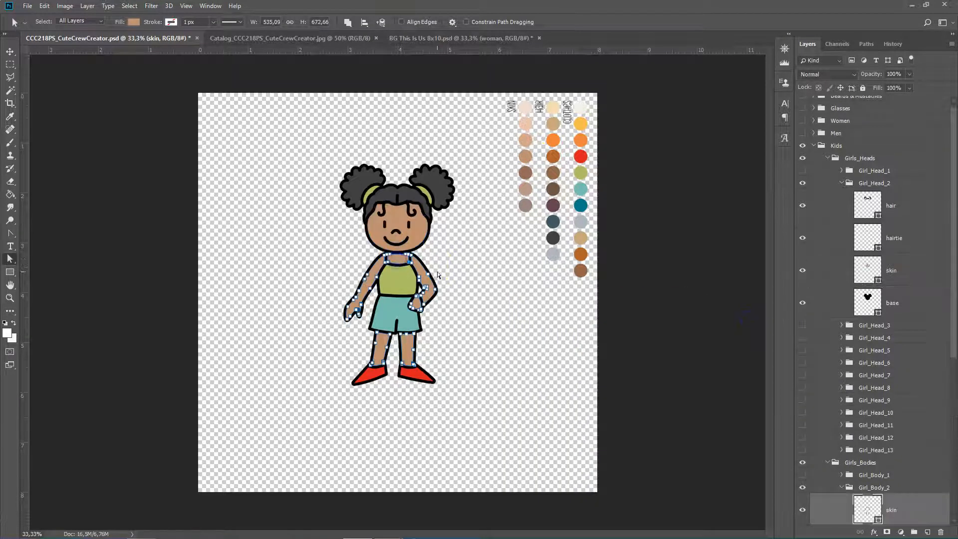
{"action": "double_click", "coordinate": [868, 510]}
{"action": "left_click", "coordinate": [400, 221]}
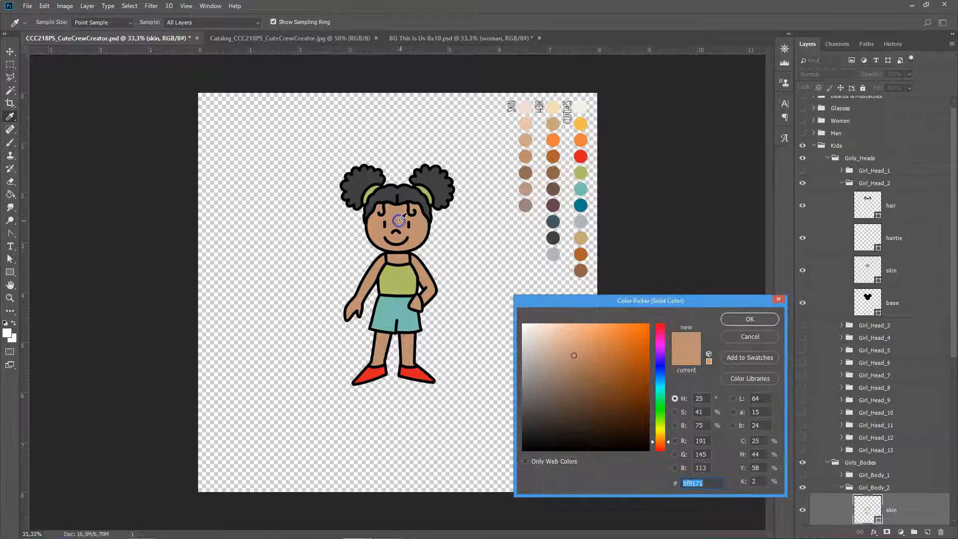
{"action": "left_click", "coordinate": [750, 318]}
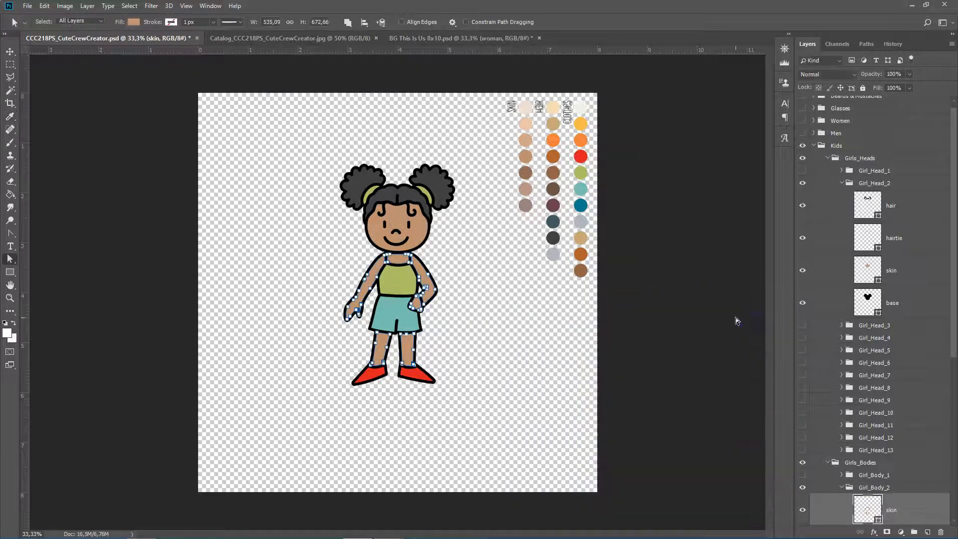
Step: Recolour the girl's shorts with the yellow clothes swatch, f4bc4a
{"action": "left_click", "coordinate": [386, 313]}
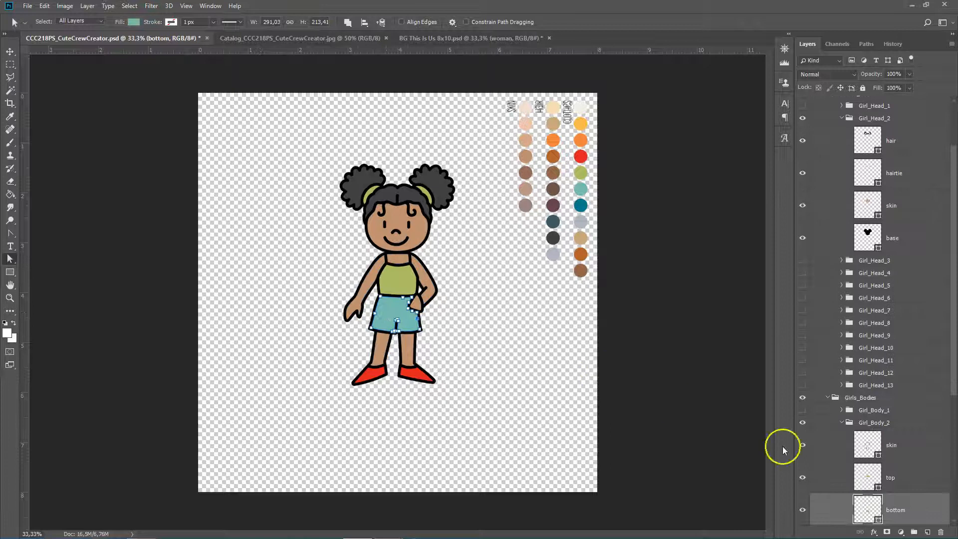
{"action": "double_click", "coordinate": [865, 510]}
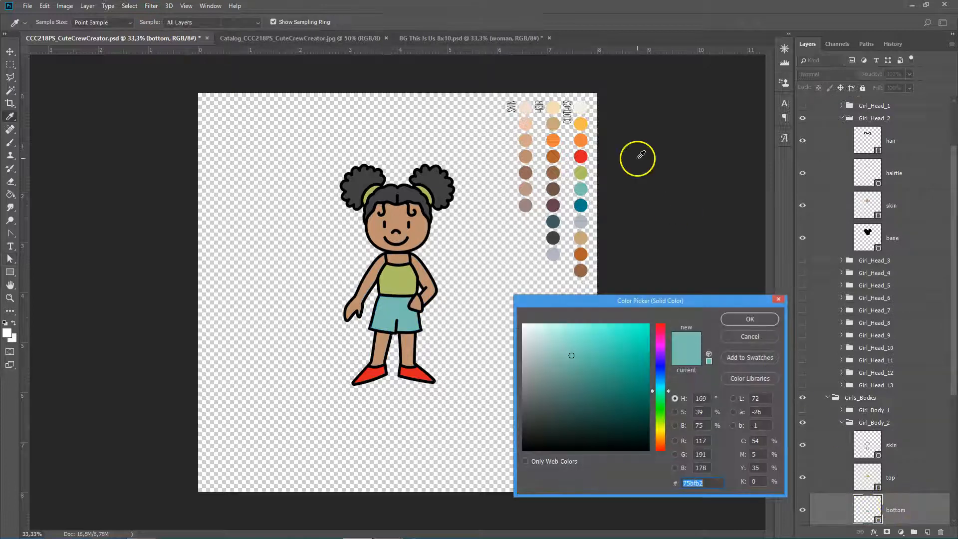
{"action": "left_click", "coordinate": [580, 124]}
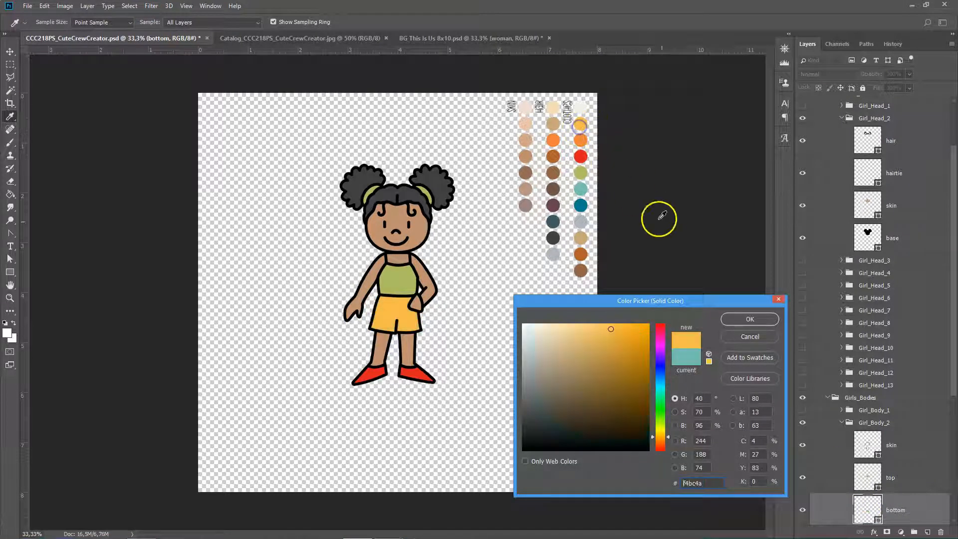
{"action": "left_click", "coordinate": [742, 319]}
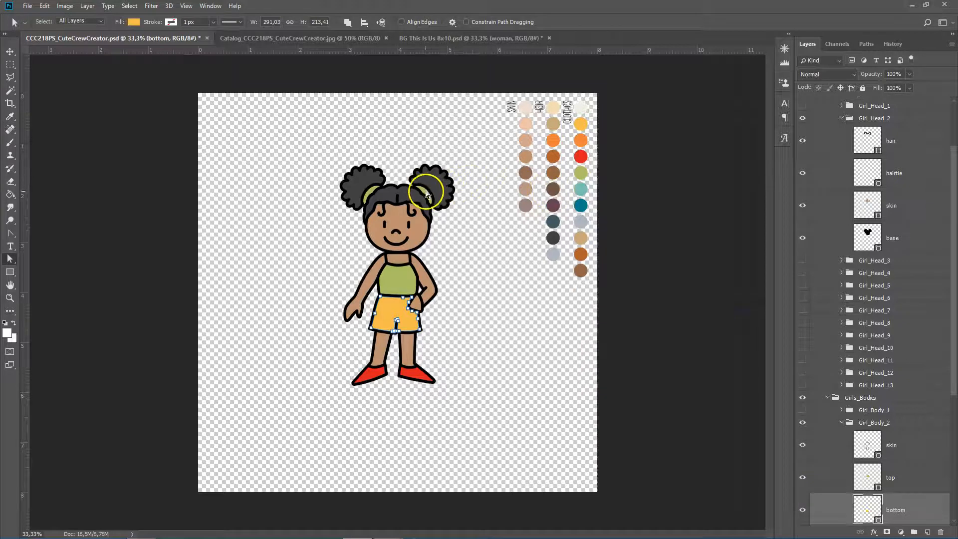
Step: Recolour the hairtie of Girl_Head_2 with the yellow clothes swatch, f4bc4a
{"action": "left_click", "coordinate": [426, 194]}
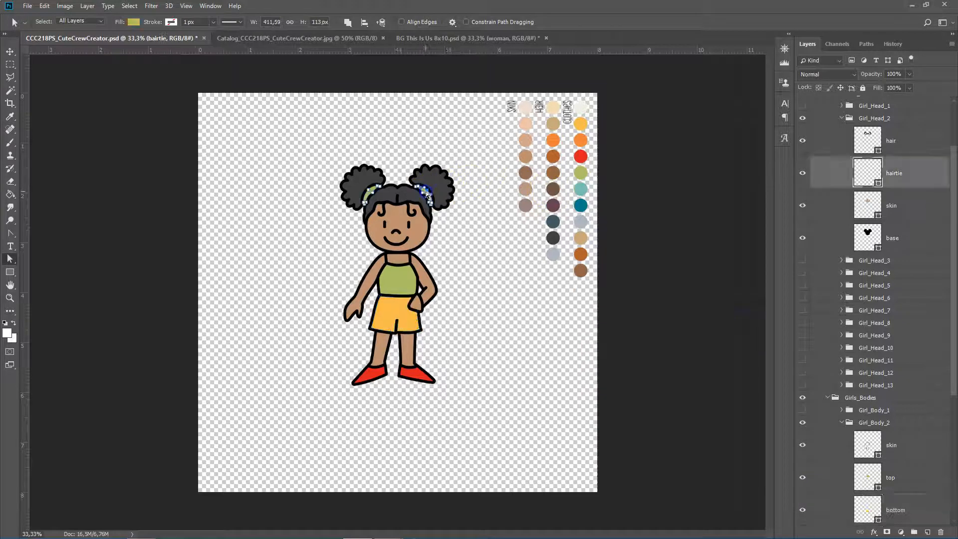
{"action": "double_click", "coordinate": [864, 172]}
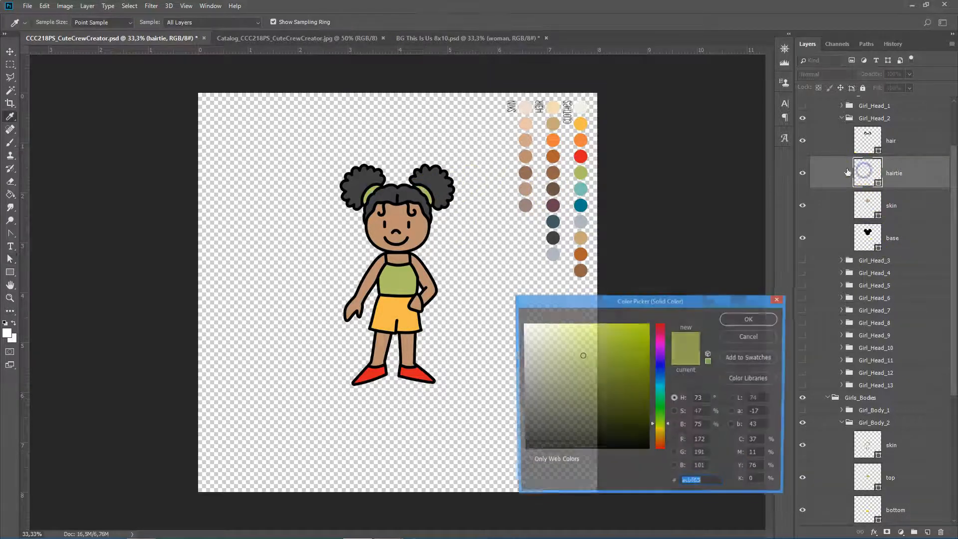
{"action": "left_click", "coordinate": [581, 125]}
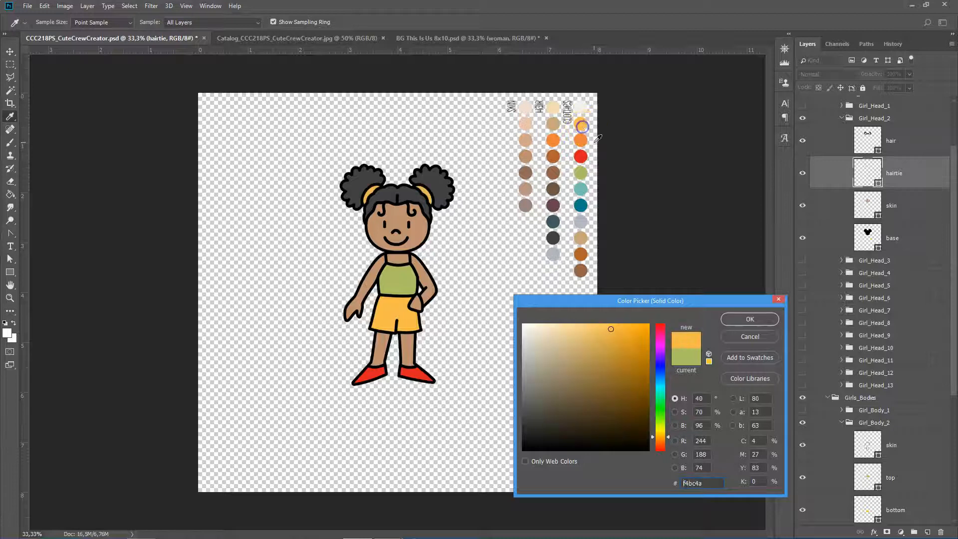
{"action": "left_click", "coordinate": [759, 319]}
Step: Recolour the girl's shoes with the orange clothes swatch, ed823a, and deselect the shape
{"action": "left_click", "coordinate": [419, 384]}
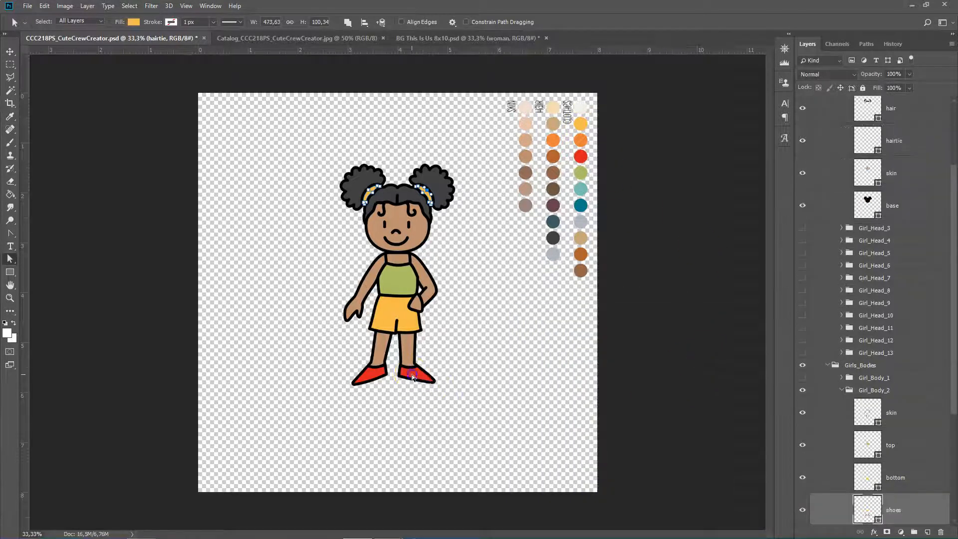
{"action": "double_click", "coordinate": [863, 508]}
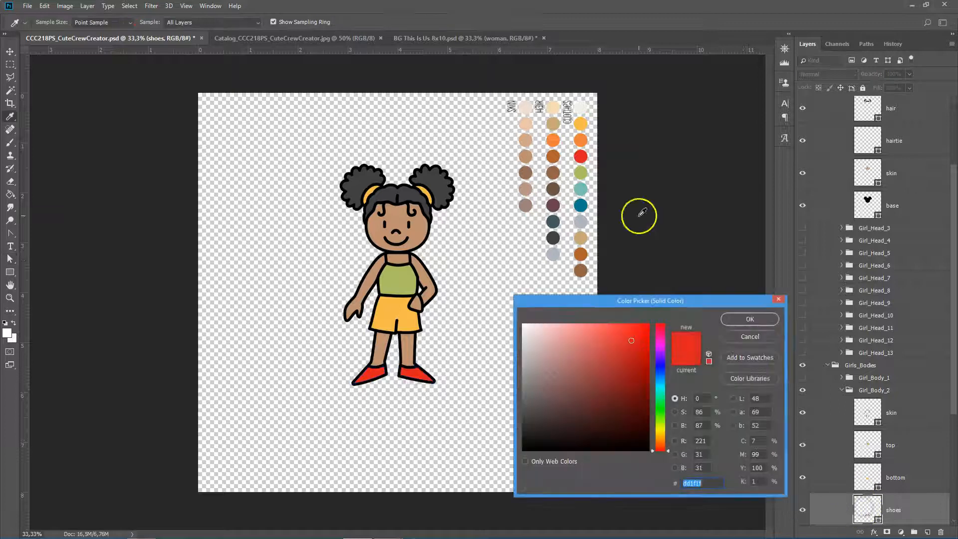
{"action": "left_click", "coordinate": [581, 140]}
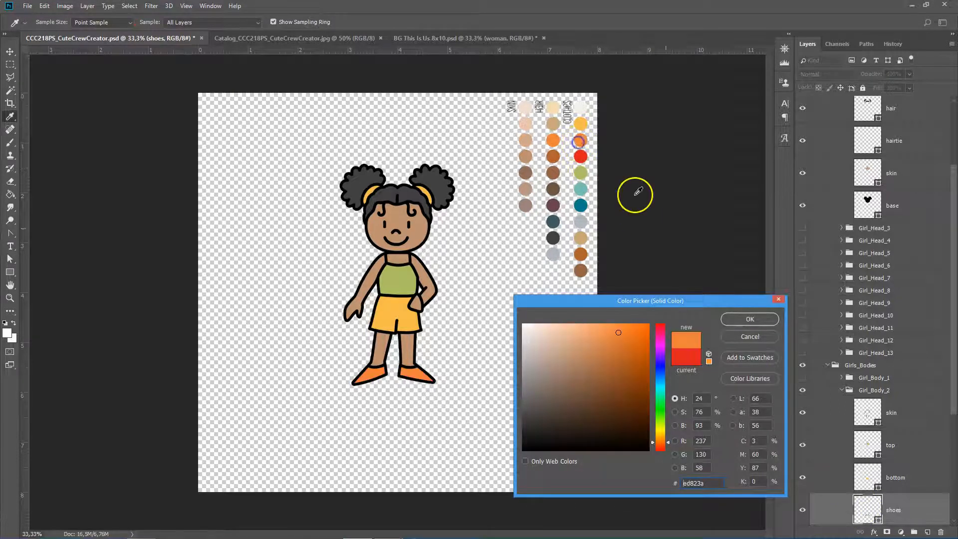
{"action": "left_click", "coordinate": [739, 322]}
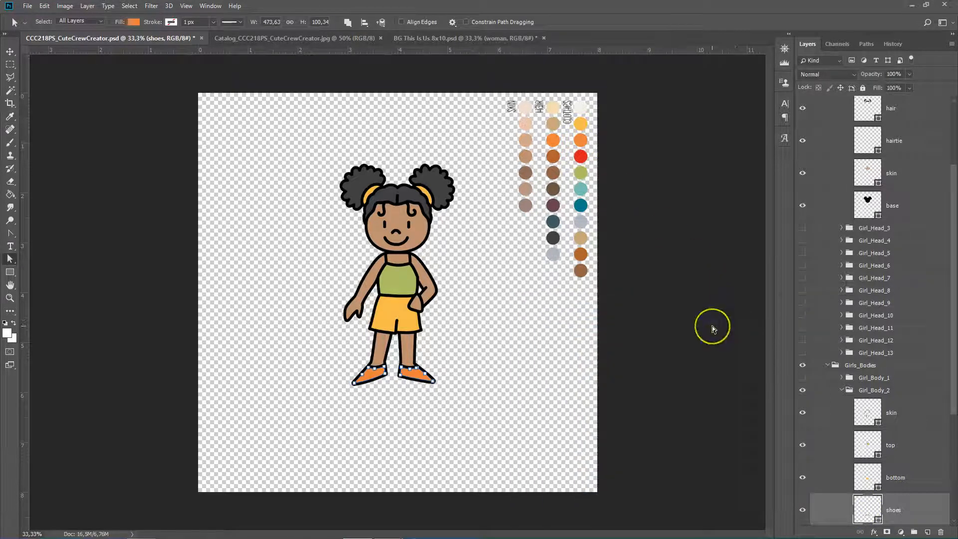
{"action": "left_click", "coordinate": [712, 329]}
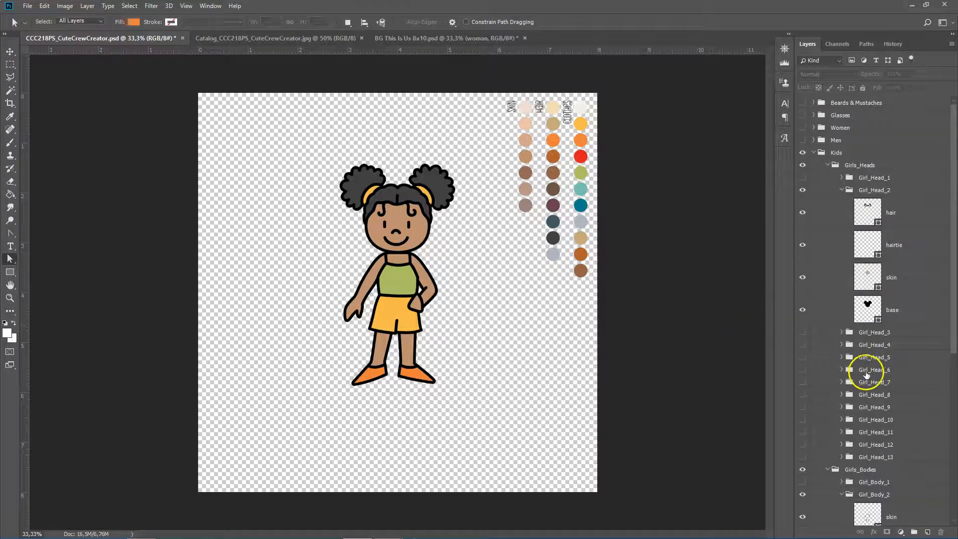
Step: Collapse the Girl_Head_2 and Girl_Body_2 groups and duplicate both into the document BG This Is Us 8x10.psd
{"action": "left_click", "coordinate": [842, 189]}
{"action": "left_click", "coordinate": [842, 365]}
{"action": "left_click", "coordinate": [871, 365]}
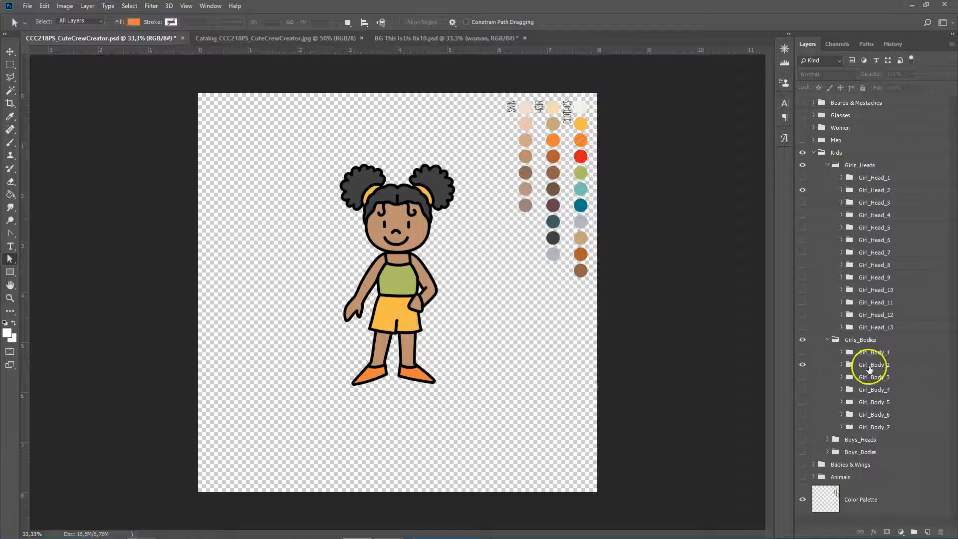
{"action": "left_click", "coordinate": [870, 191]}
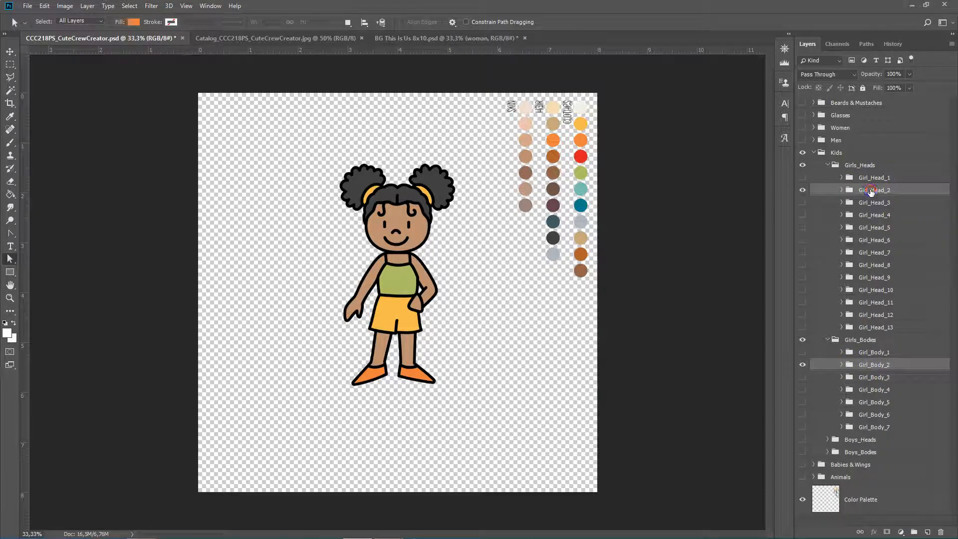
{"action": "right_click", "coordinate": [870, 192]}
{"action": "left_click", "coordinate": [891, 227]}
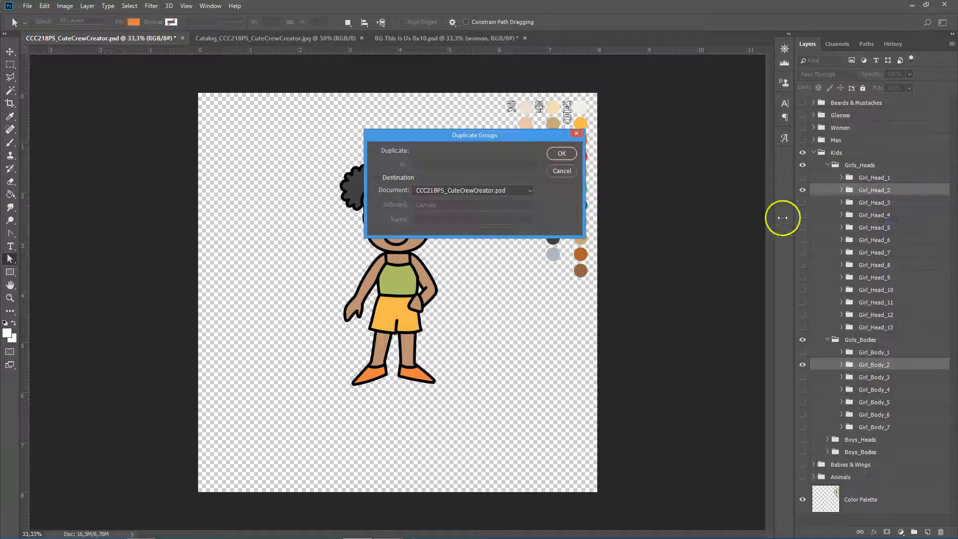
{"action": "left_click", "coordinate": [503, 194]}
{"action": "left_click", "coordinate": [492, 218]}
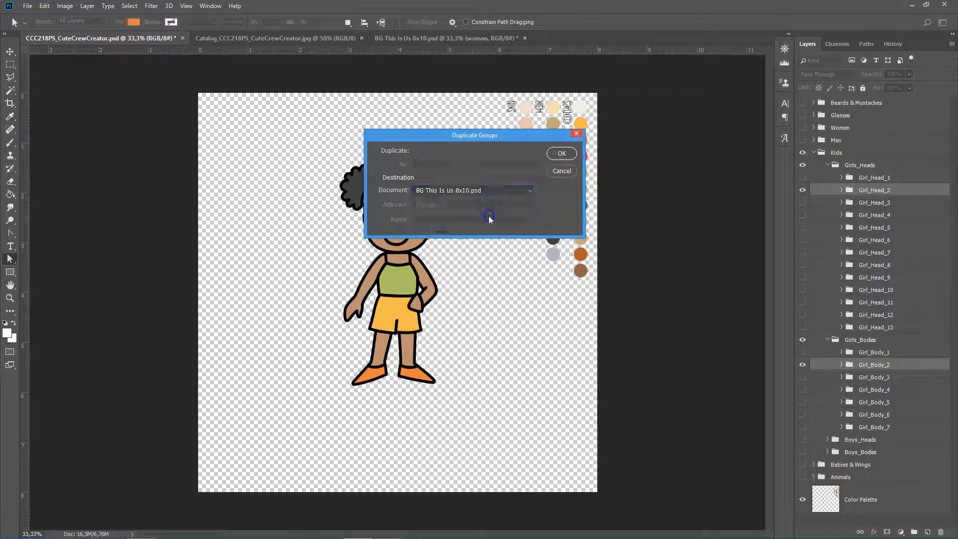
{"action": "left_click", "coordinate": [558, 154]}
Step: In BG This Is Us 8x10.psd, group Girl_Head_2 and Girl_Body_2 as "girl" and place that group above the man group
{"action": "left_click", "coordinate": [424, 39]}
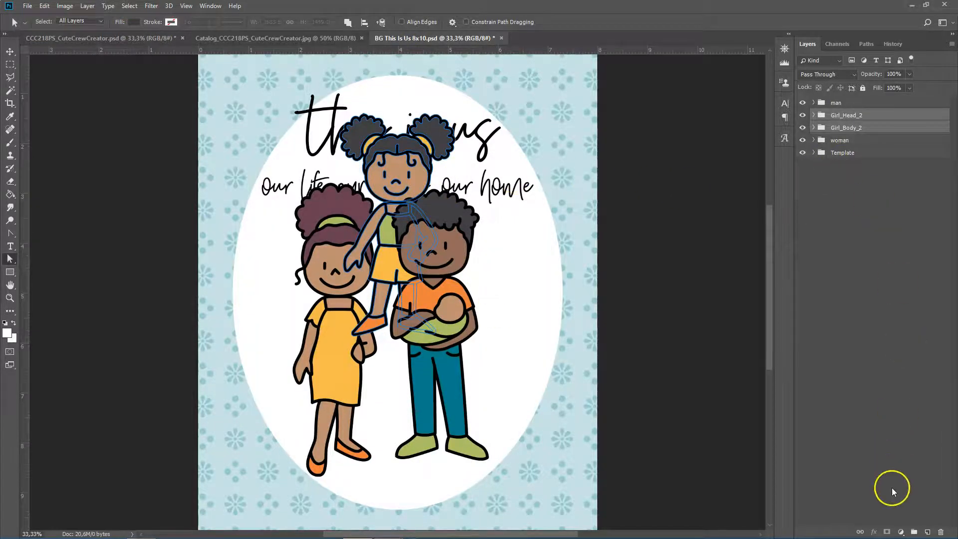
{"action": "left_click", "coordinate": [914, 531]}
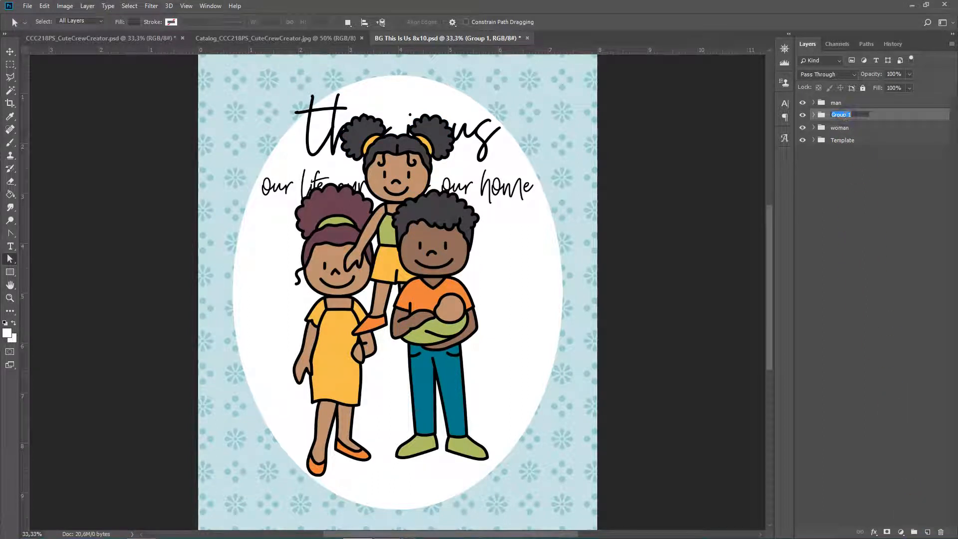
{"action": "key", "text": "Return"}
{"action": "left_click_drag", "start_coordinate": [844, 117], "coordinate": [847, 98]}
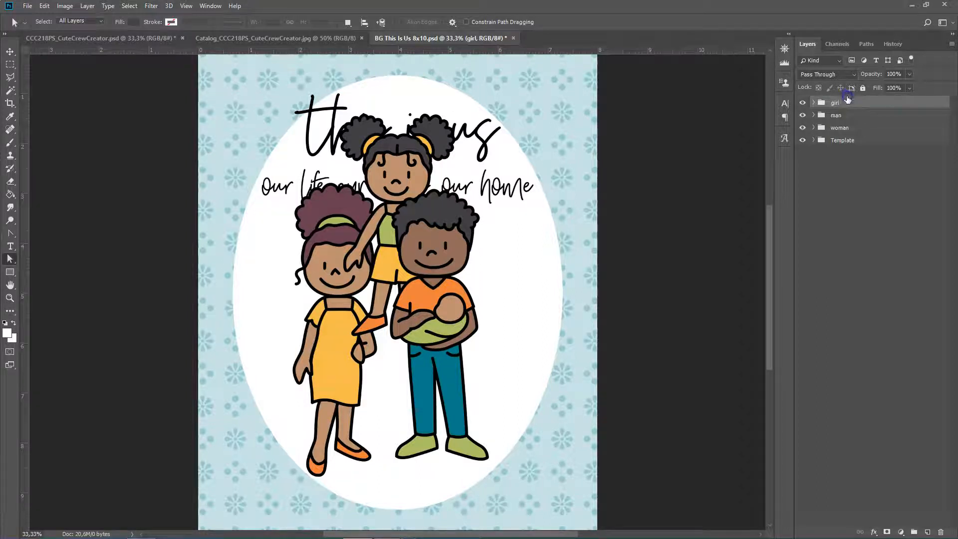
Step: Move the girl group to the right of the man, with her feet level with his
{"action": "left_click_drag", "start_coordinate": [417, 232], "coordinate": [506, 320]}
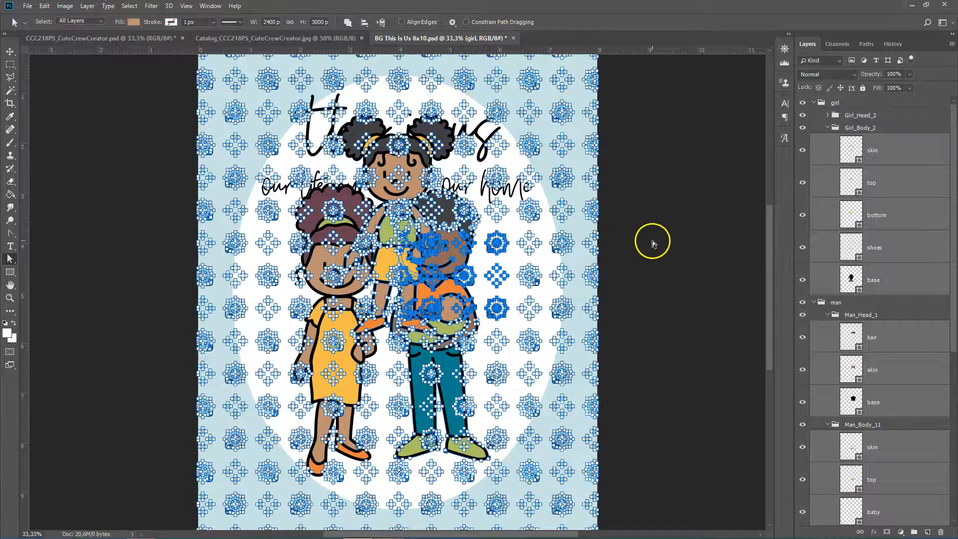
{"action": "left_click", "coordinate": [651, 240]}
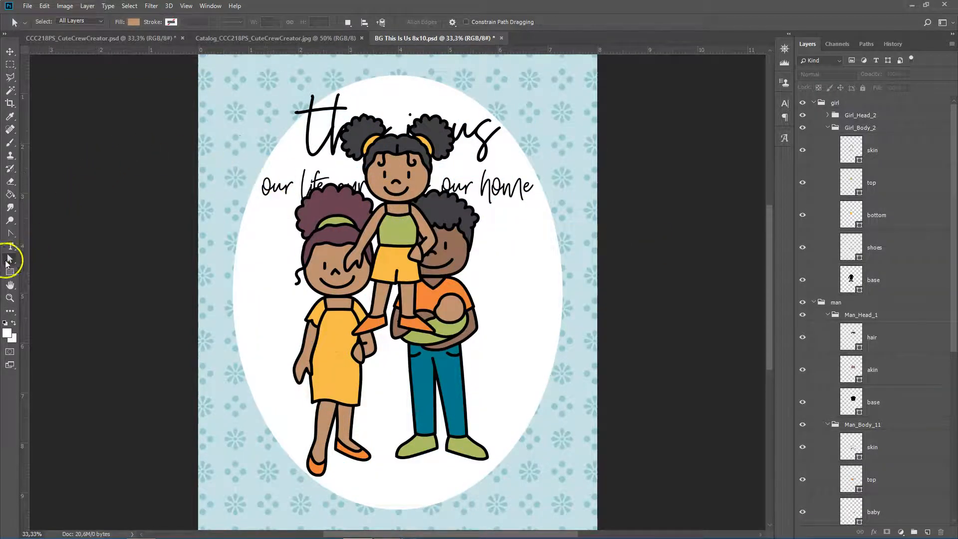
{"action": "left_click", "coordinate": [10, 52]}
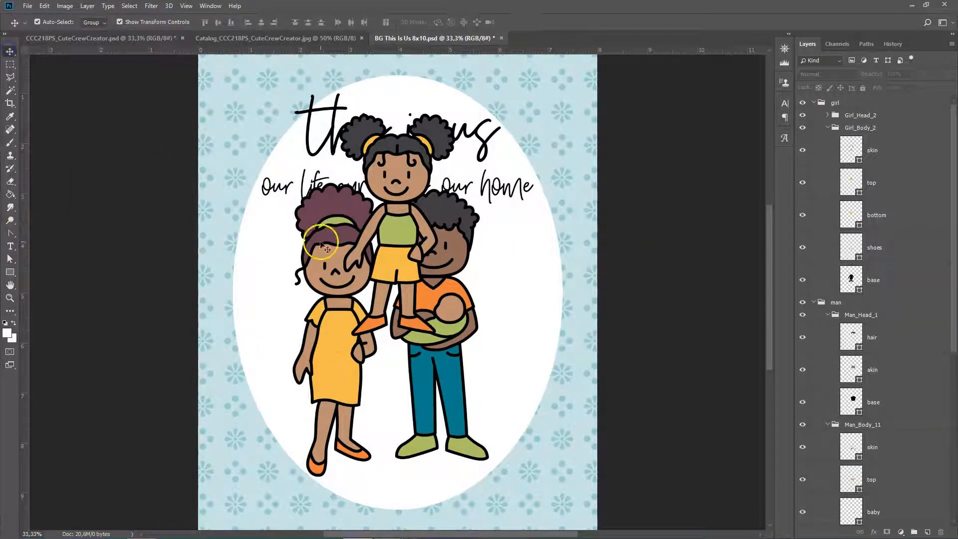
{"action": "left_click_drag", "start_coordinate": [412, 237], "coordinate": [544, 361]}
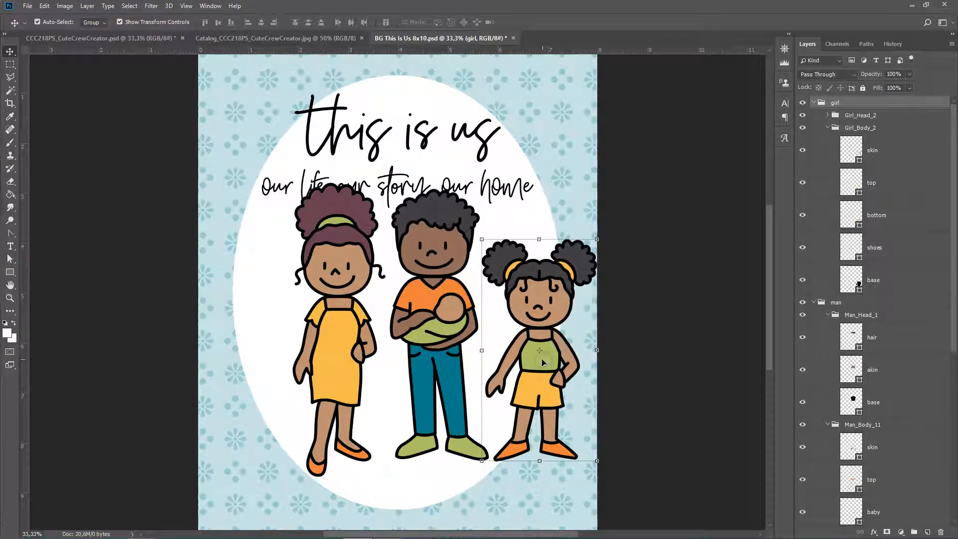
Step: Flip the girl group horizontally and nudge it slightly upward beside the man
{"action": "left_click", "coordinate": [44, 6]}
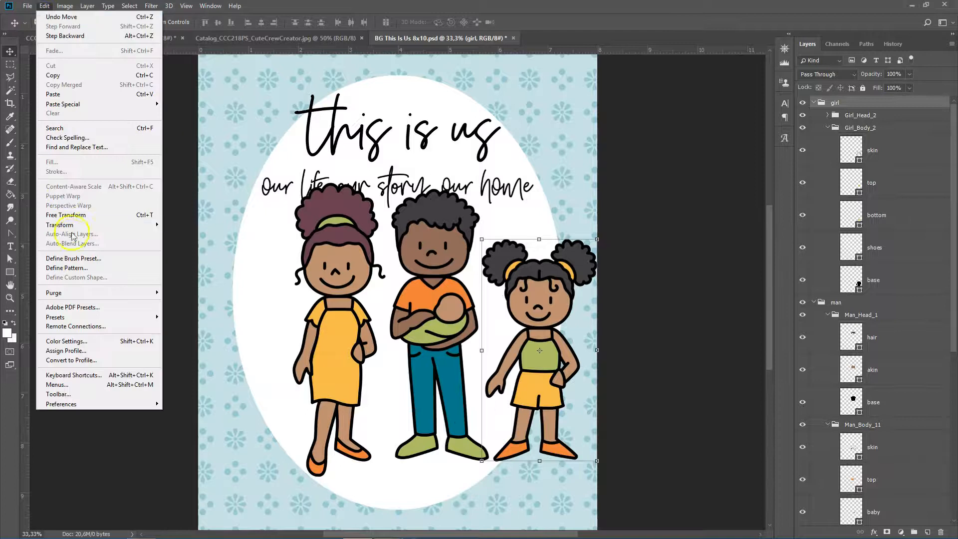
{"action": "mouse_move", "coordinate": [80, 224]}
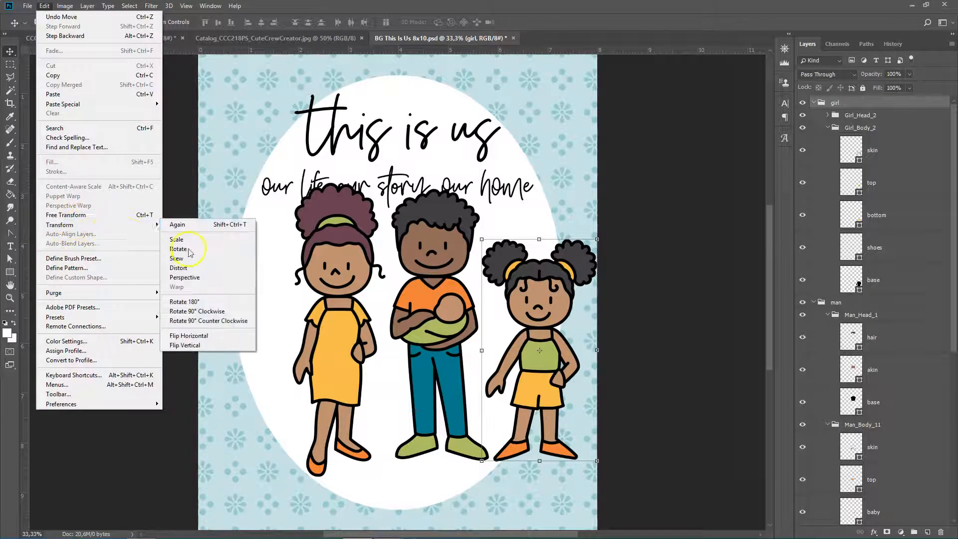
{"action": "left_click", "coordinate": [196, 338]}
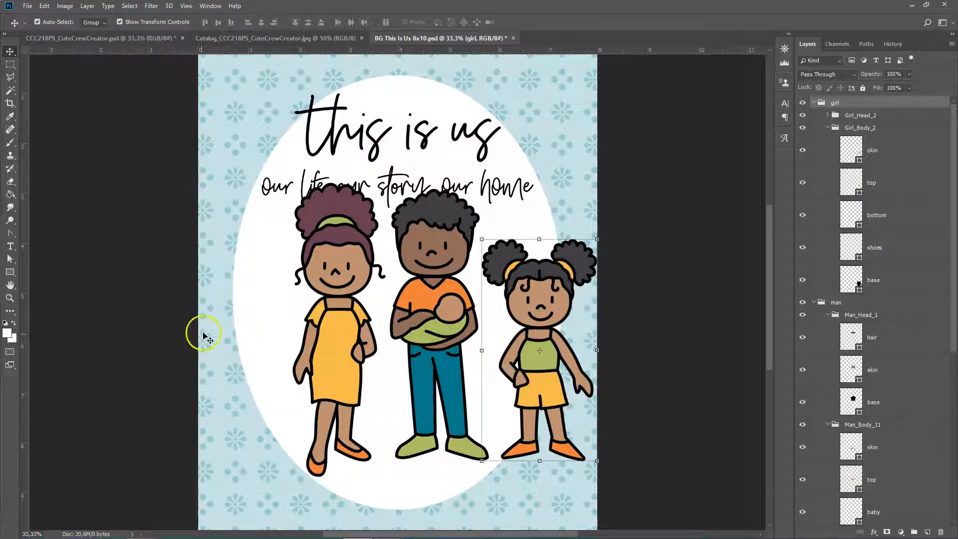
{"action": "left_click_drag", "start_coordinate": [535, 363], "coordinate": [533, 364]}
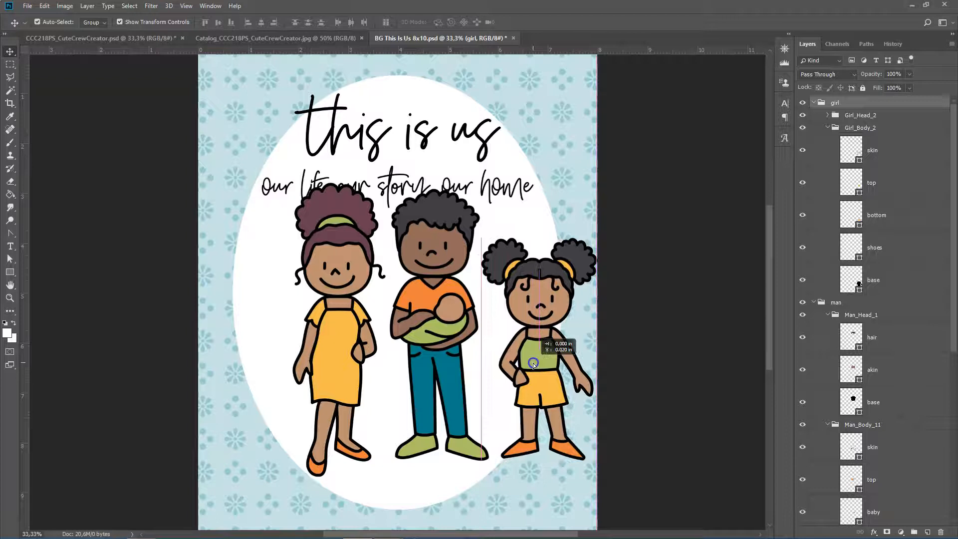
{"action": "left_click_drag", "start_coordinate": [535, 363], "coordinate": [537, 365]}
{"action": "left_click", "coordinate": [389, 76]}
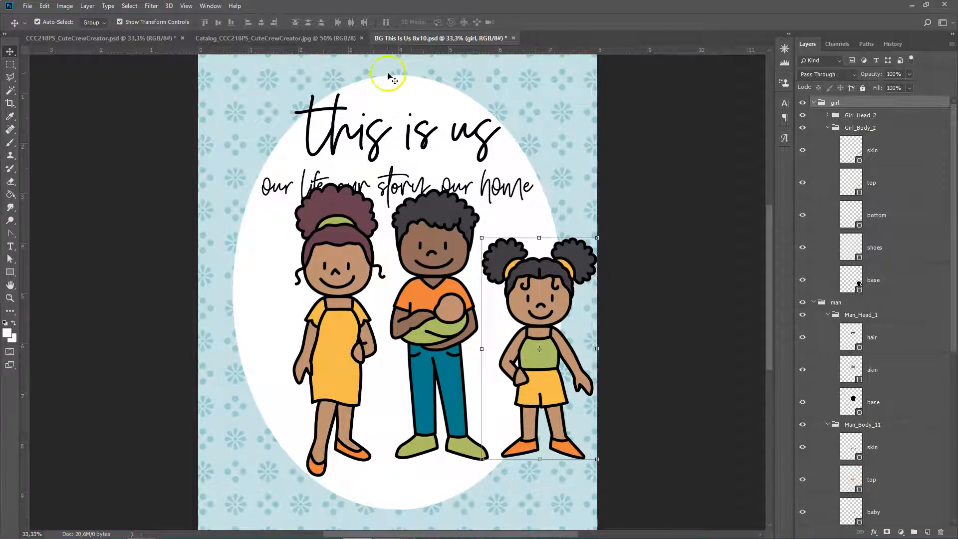
Step: In CCC218PS_CuteCrewCreator.psd, collapse and hide the Girls_Heads and Girls_Bodies groups
{"action": "left_click", "coordinate": [86, 38]}
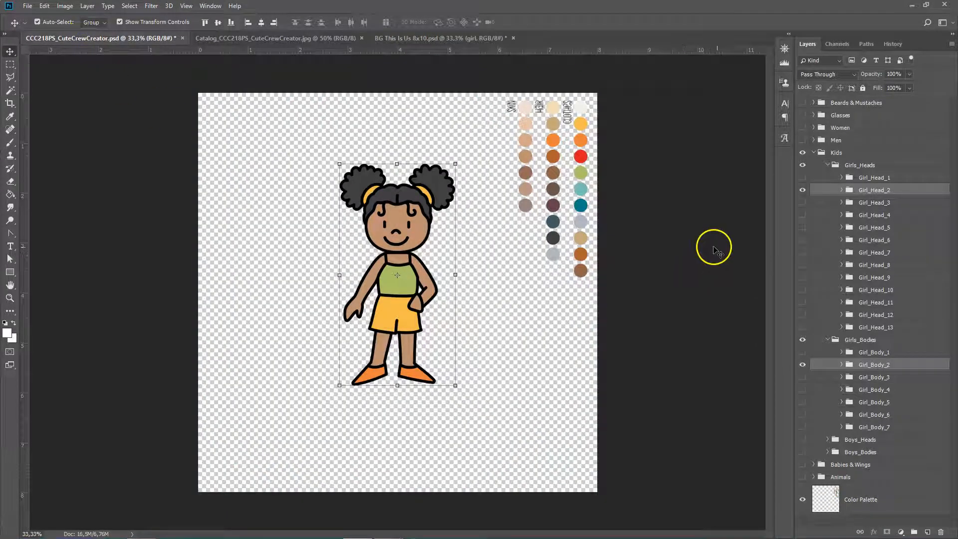
{"action": "left_click", "coordinate": [828, 165]}
{"action": "left_click", "coordinate": [826, 178]}
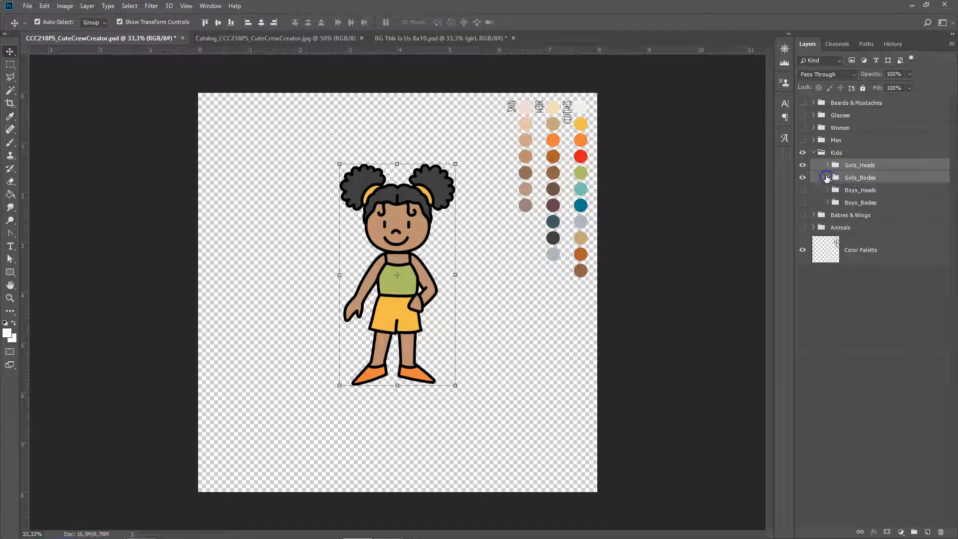
{"action": "left_click", "coordinate": [802, 165]}
{"action": "left_click", "coordinate": [802, 178]}
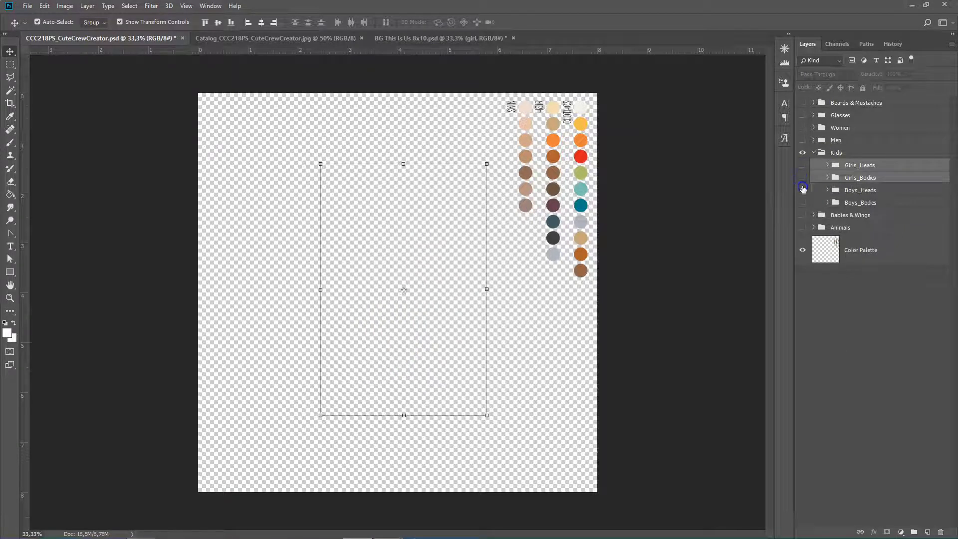
Step: Show the Boys_Heads and Boys_Bodies groups and expand both of them
{"action": "left_click", "coordinate": [803, 190]}
{"action": "left_click", "coordinate": [803, 203]}
{"action": "left_click", "coordinate": [827, 190]}
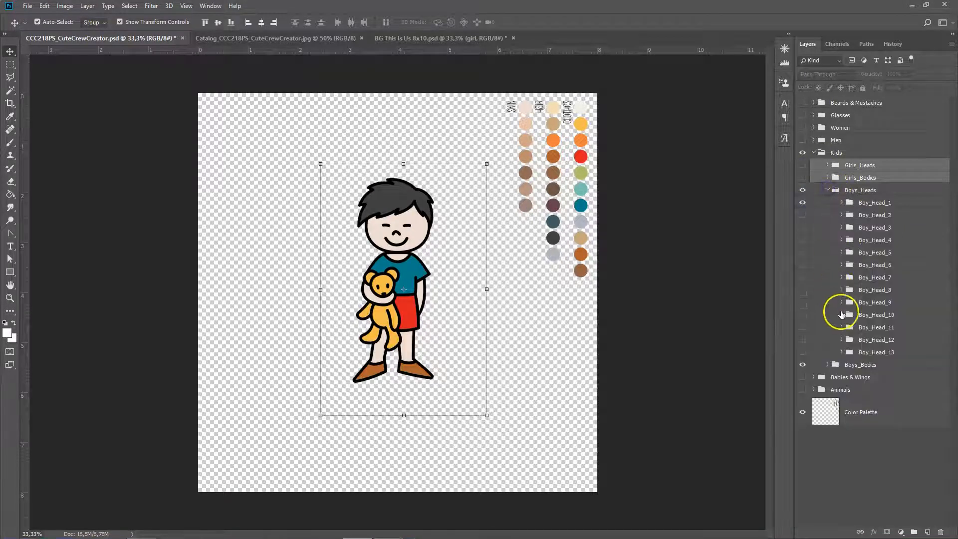
{"action": "left_click", "coordinate": [827, 365]}
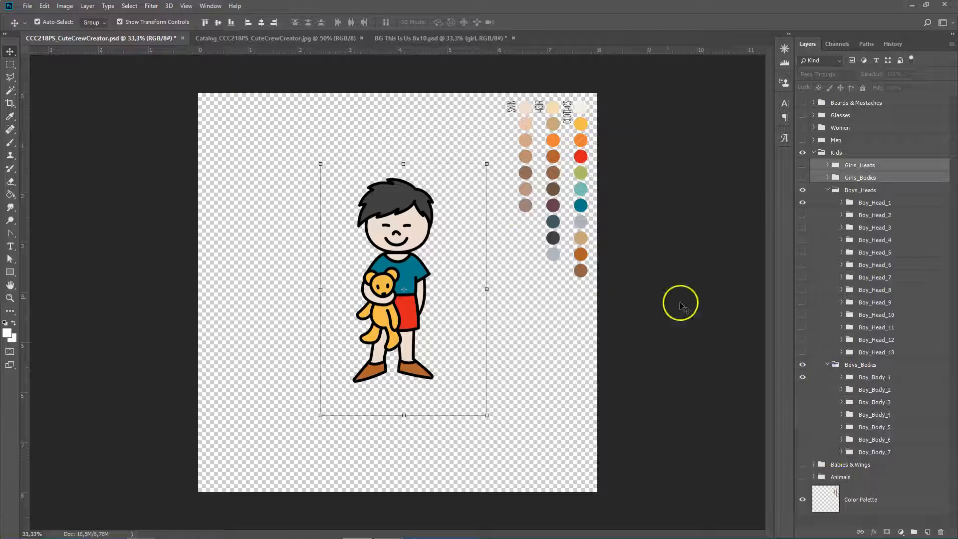
Step: Consult the catalog's boys section, and show Boy_Head_4 and Boy_Body_2 in place of Boy_Head_1 and Boy_Body_1
{"action": "left_click", "coordinate": [246, 40]}
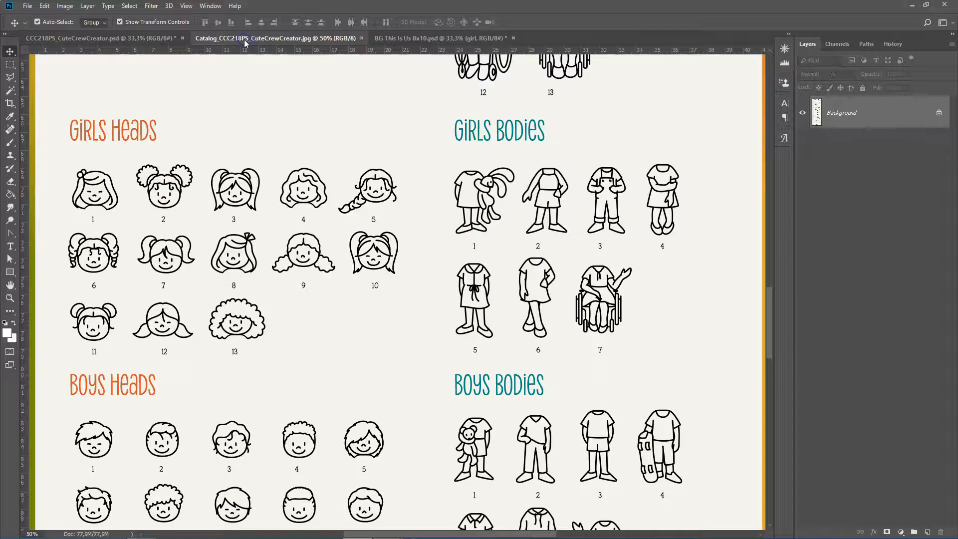
{"action": "scroll", "coordinate": [279, 207], "scroll_direction": "down", "scroll_amount": 3}
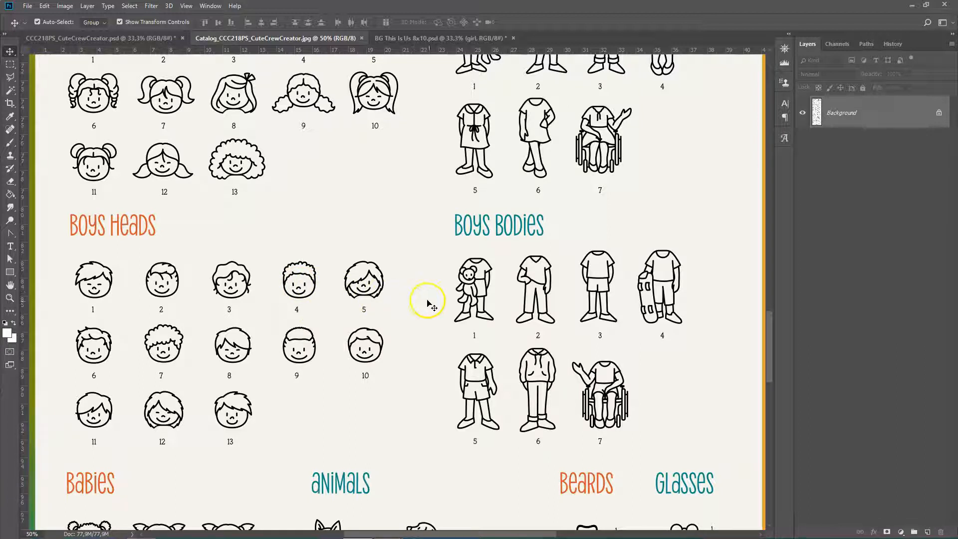
{"action": "left_click", "coordinate": [156, 40]}
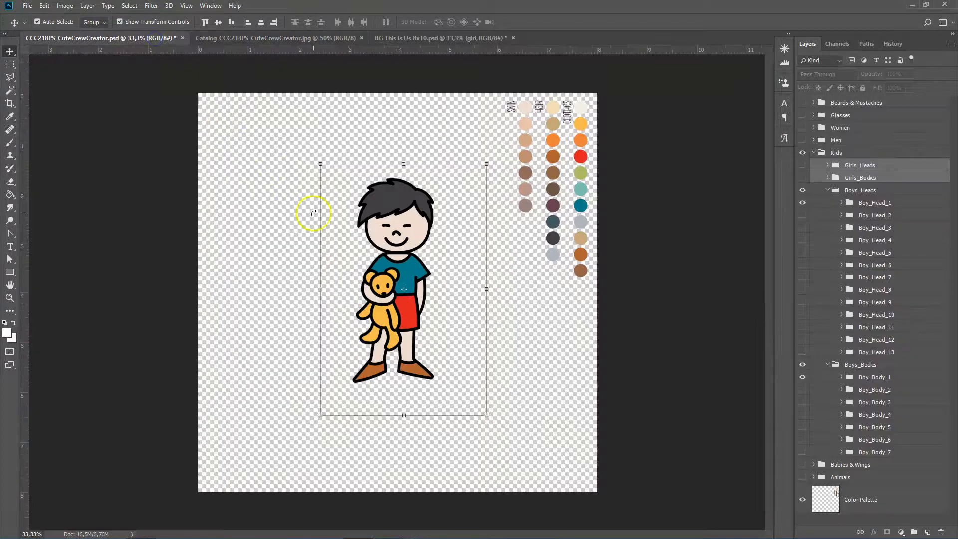
{"action": "left_click", "coordinate": [803, 203]}
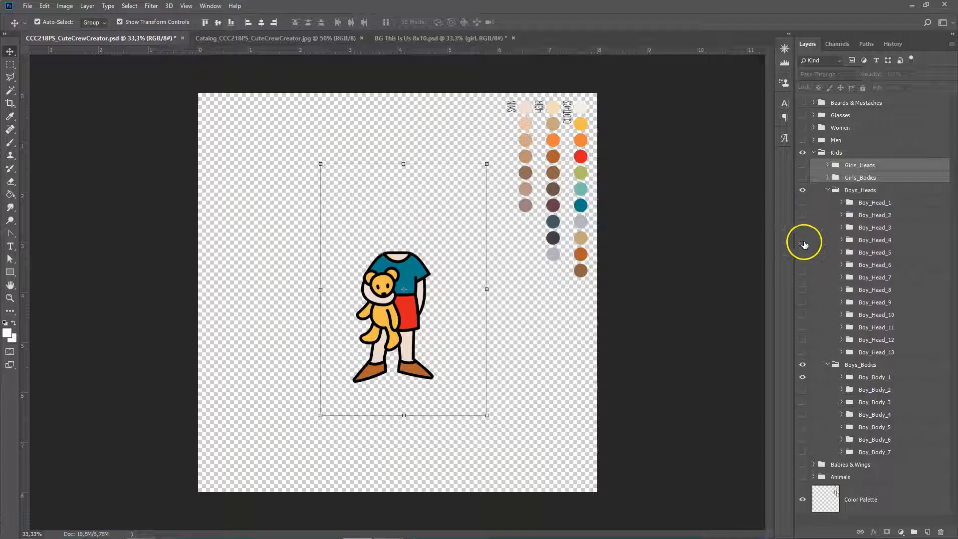
{"action": "left_click", "coordinate": [803, 377]}
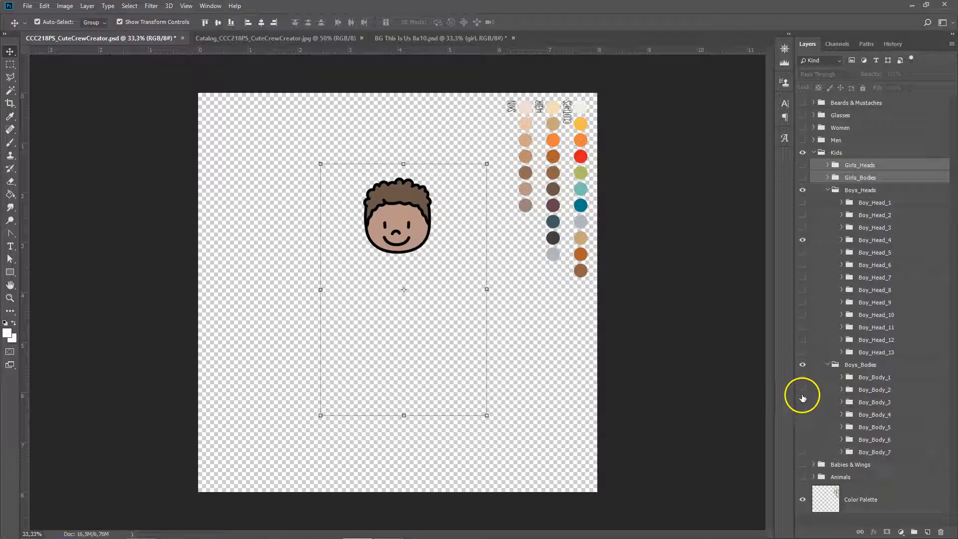
{"action": "left_click", "coordinate": [802, 391]}
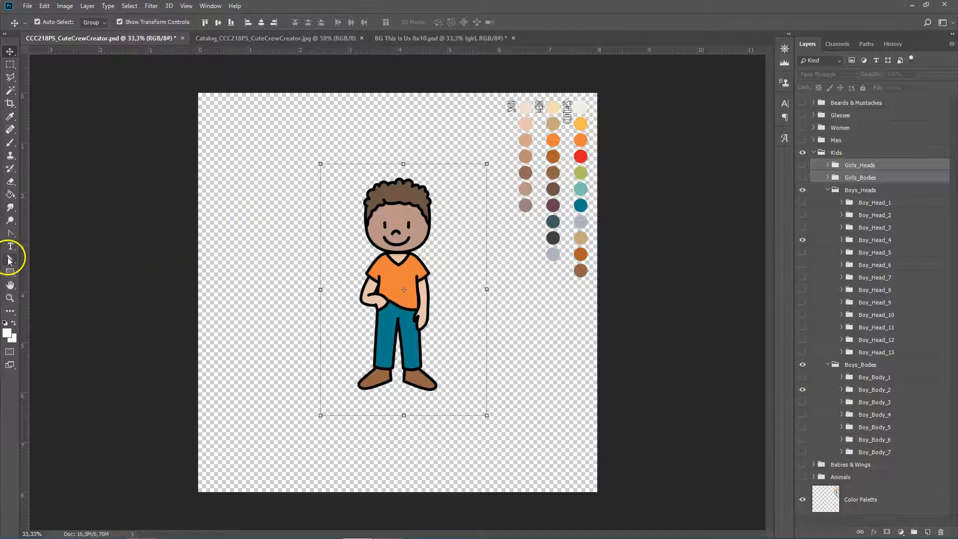
Step: Select the face skin shape of Boy_Head_4 with the Path Selection tool
{"action": "left_click", "coordinate": [9, 260]}
{"action": "left_click", "coordinate": [397, 218]}
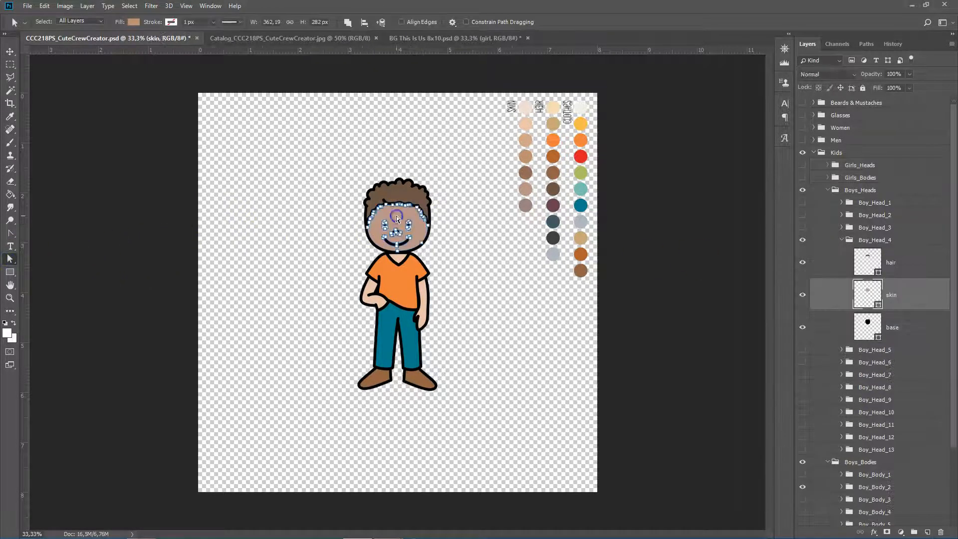
Step: Recolour the boy's face and body skin with the brown 926d5a swatch from the skin palette
{"action": "double_click", "coordinate": [868, 292]}
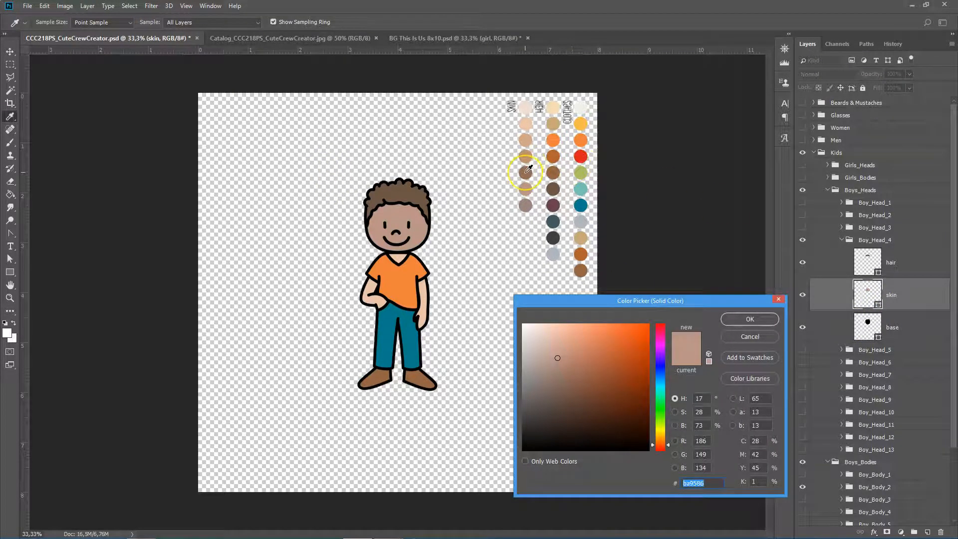
{"action": "left_click", "coordinate": [528, 168]}
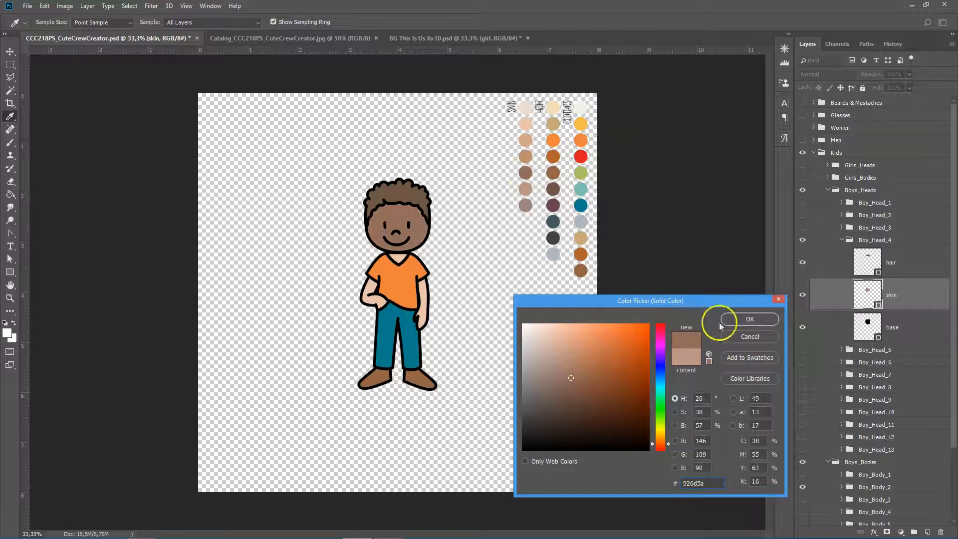
{"action": "left_click", "coordinate": [751, 318]}
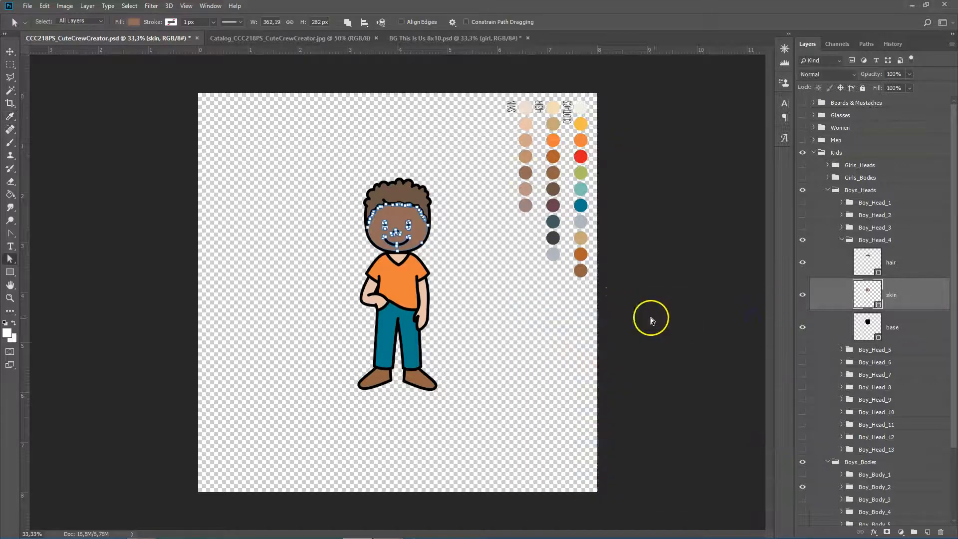
{"action": "left_click", "coordinate": [399, 260]}
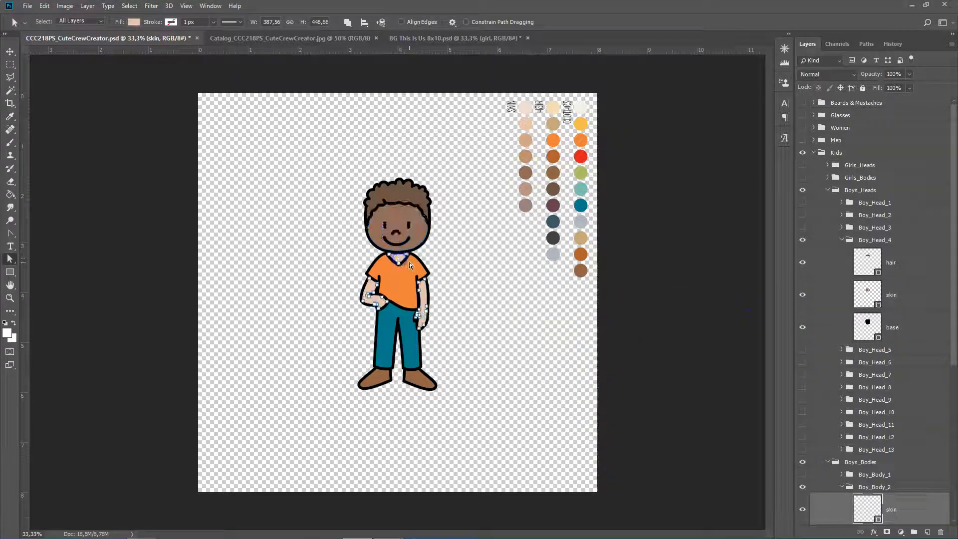
{"action": "double_click", "coordinate": [873, 506]}
{"action": "left_click", "coordinate": [526, 172]}
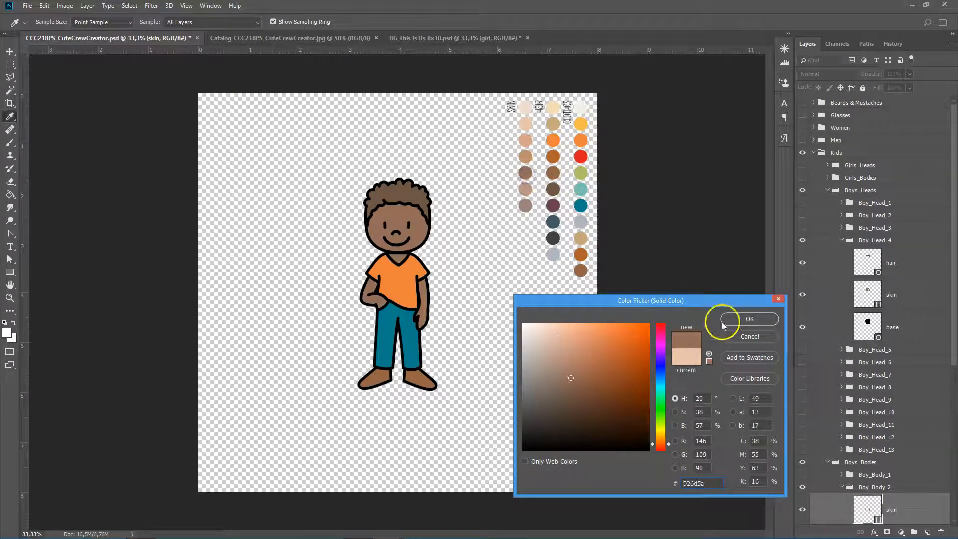
{"action": "left_click", "coordinate": [750, 319]}
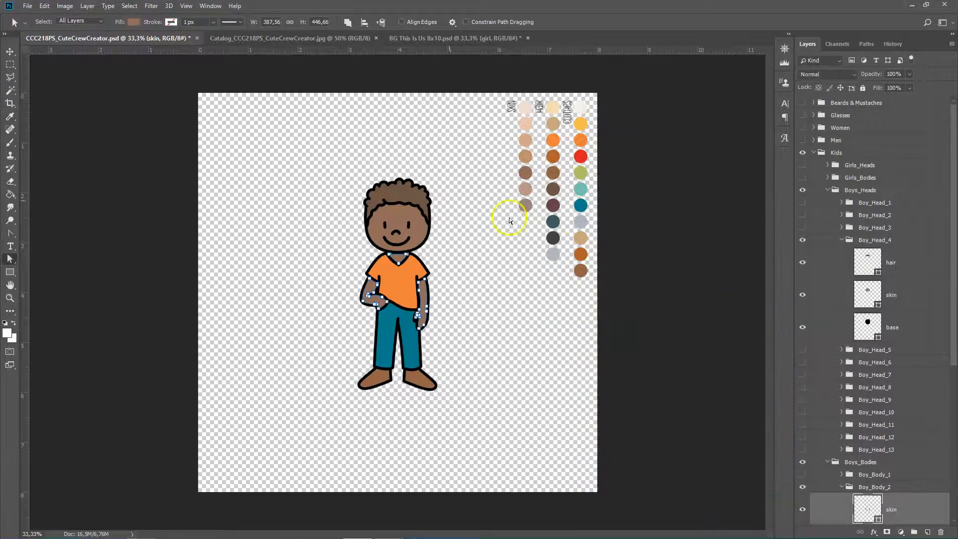
Step: Recolour the boy's hair with the dark grey 414042 swatch from the hair palette
{"action": "double_click", "coordinate": [400, 193]}
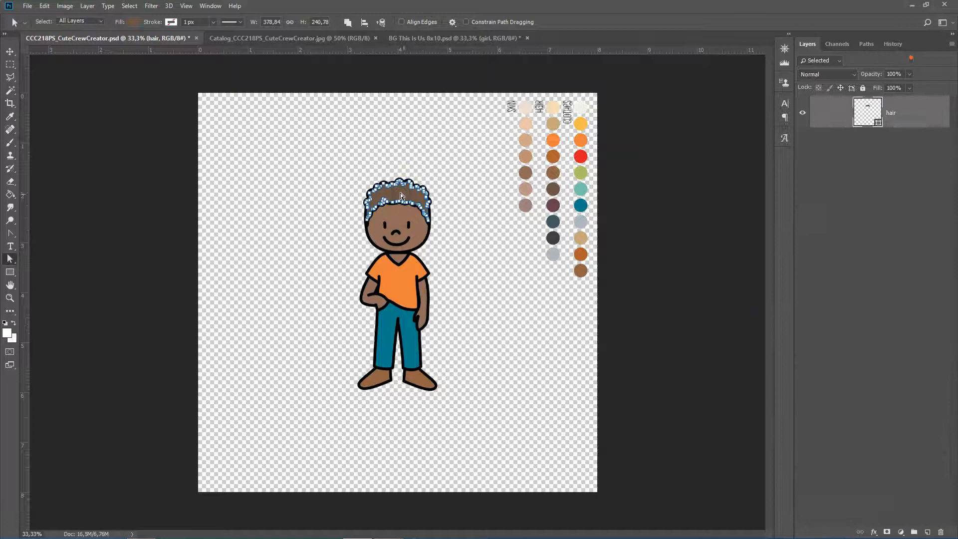
{"action": "double_click", "coordinate": [867, 112]}
{"action": "left_click", "coordinate": [553, 238]}
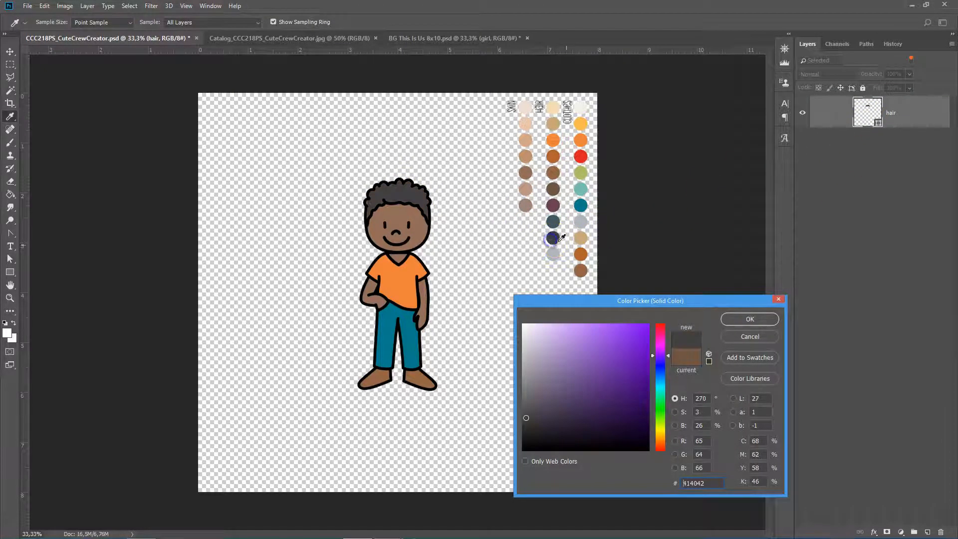
{"action": "left_click", "coordinate": [739, 319]}
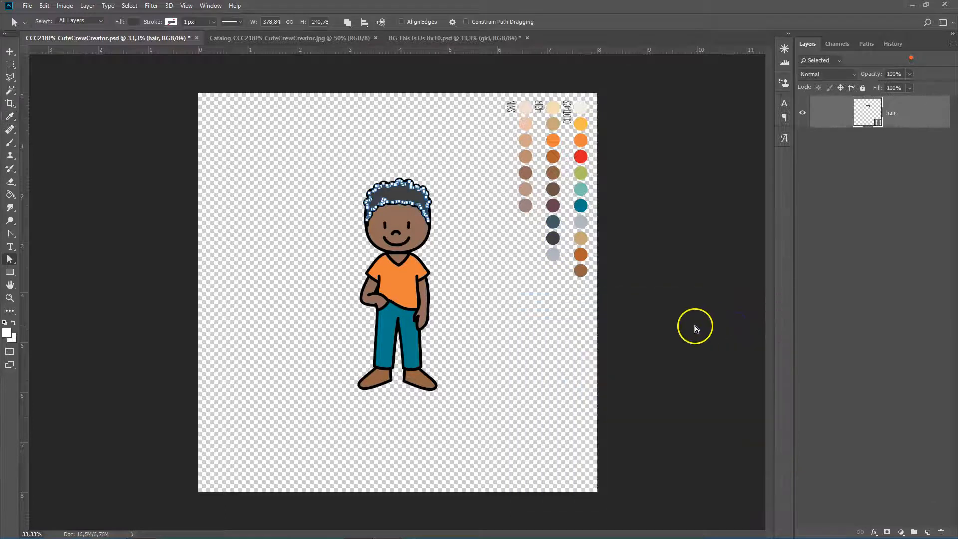
Step: Recolour the boy's shirt with the green swatch from the clothes palette
{"action": "left_click", "coordinate": [423, 303]}
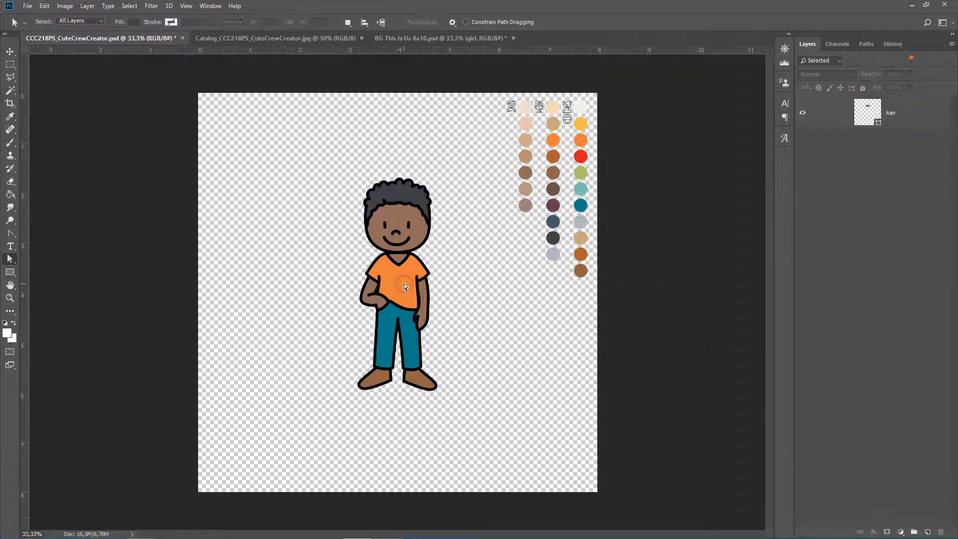
{"action": "double_click", "coordinate": [403, 284]}
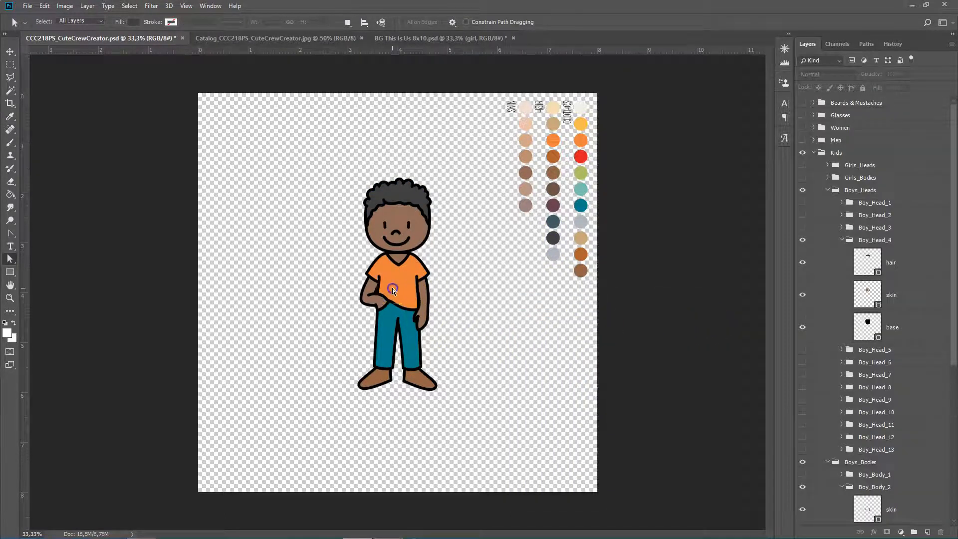
{"action": "left_click", "coordinate": [392, 289]}
{"action": "double_click", "coordinate": [868, 509]}
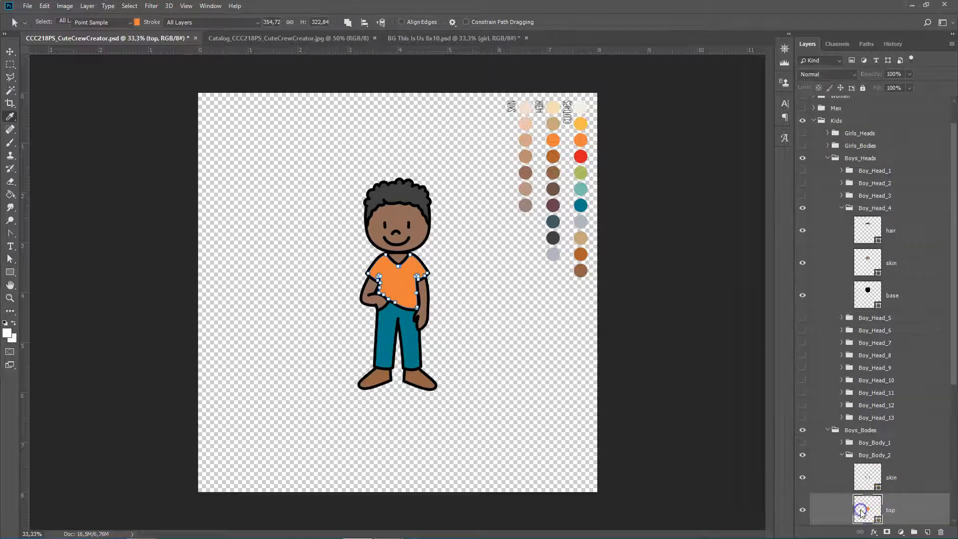
{"action": "left_click", "coordinate": [579, 174]}
{"action": "left_click", "coordinate": [747, 320]}
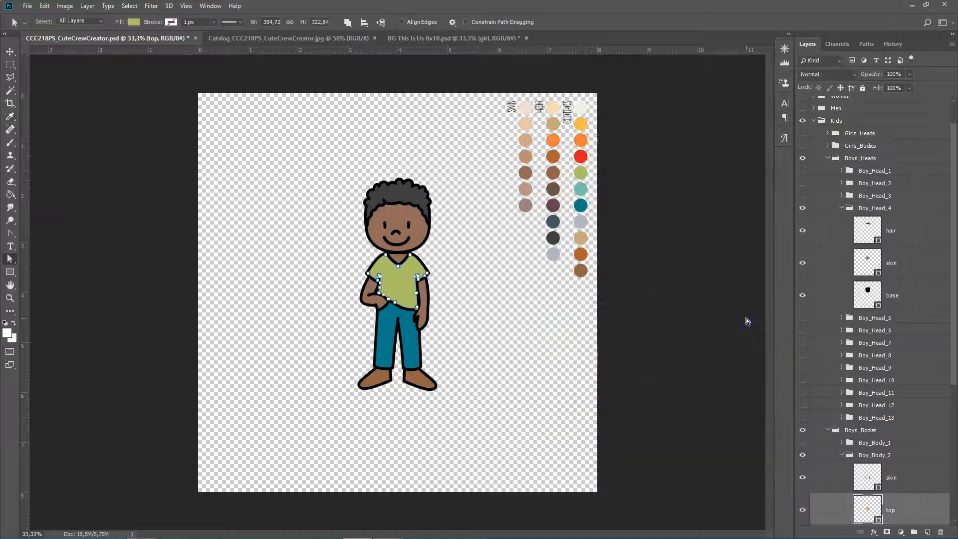
Step: Recolour the boy's trousers with the orange ed823a swatch from the clothes palette
{"action": "left_click", "coordinate": [414, 353]}
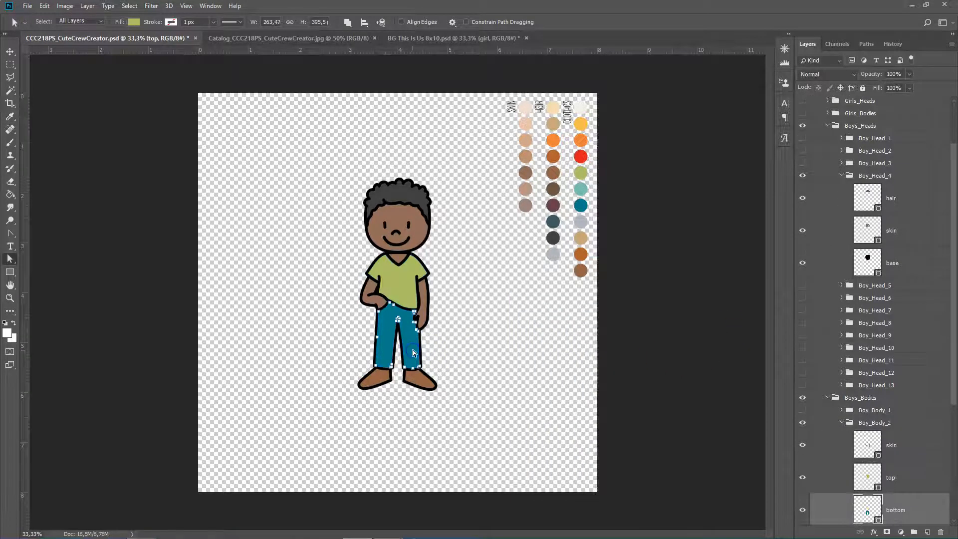
{"action": "double_click", "coordinate": [862, 505]}
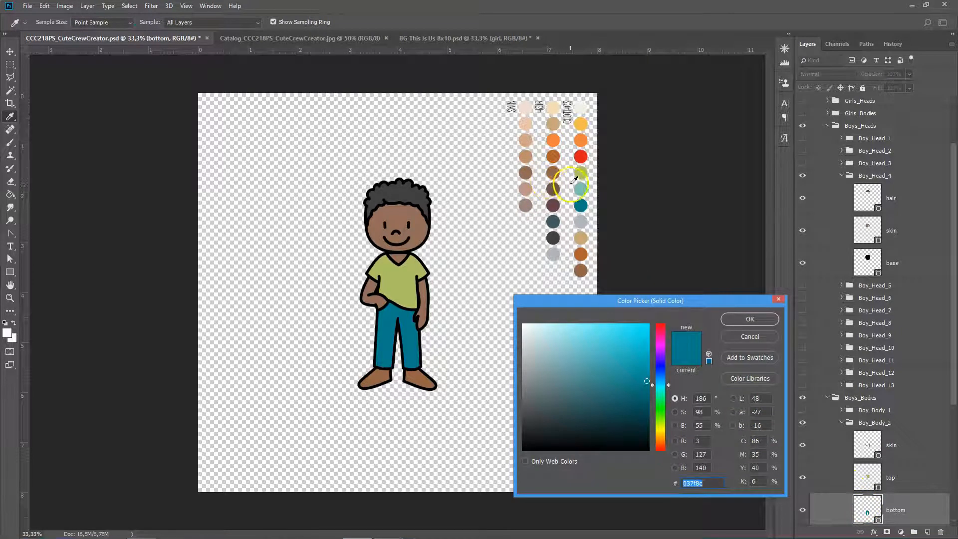
{"action": "left_click", "coordinate": [580, 140]}
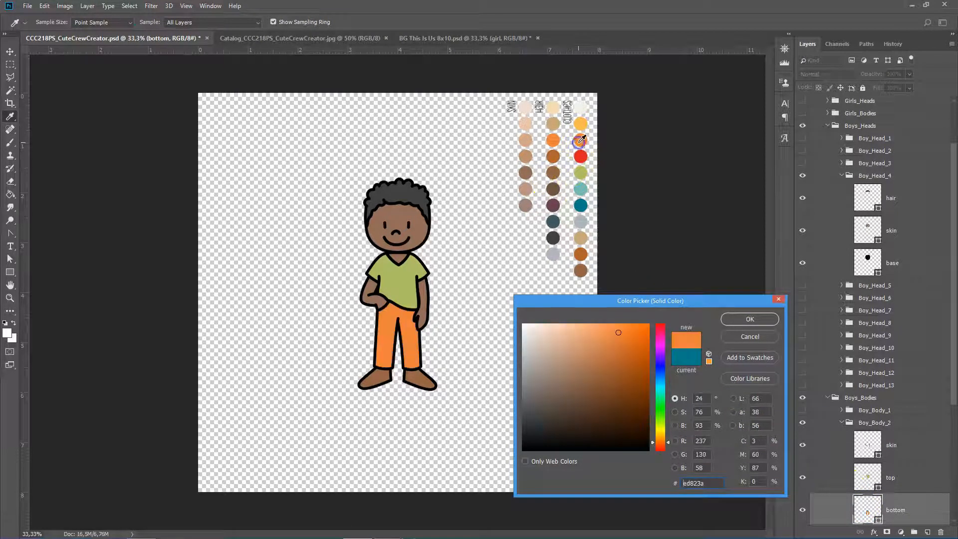
{"action": "left_click", "coordinate": [741, 321]}
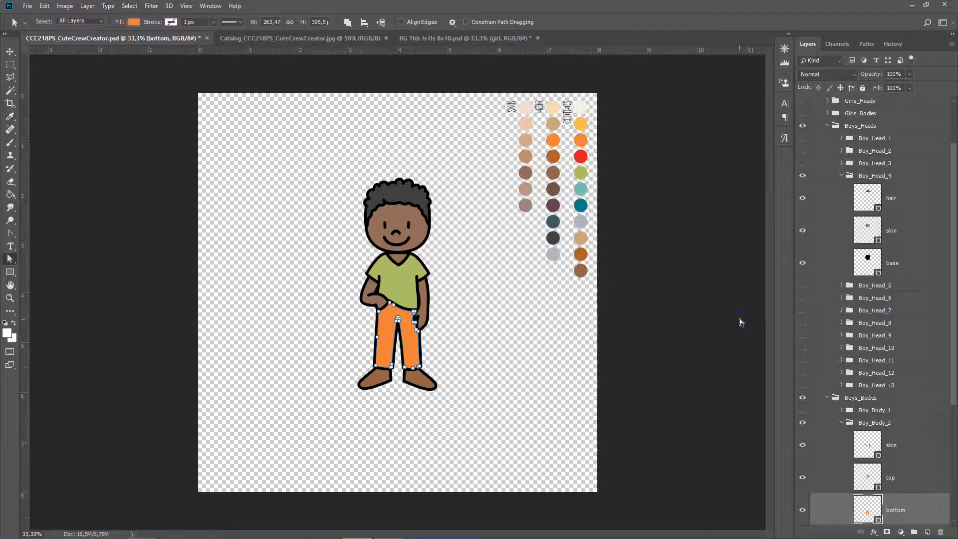
Step: Recolour the boy's shoes with the dark teal swatch from the clothes palette
{"action": "left_click", "coordinate": [419, 383]}
{"action": "double_click", "coordinate": [865, 508]}
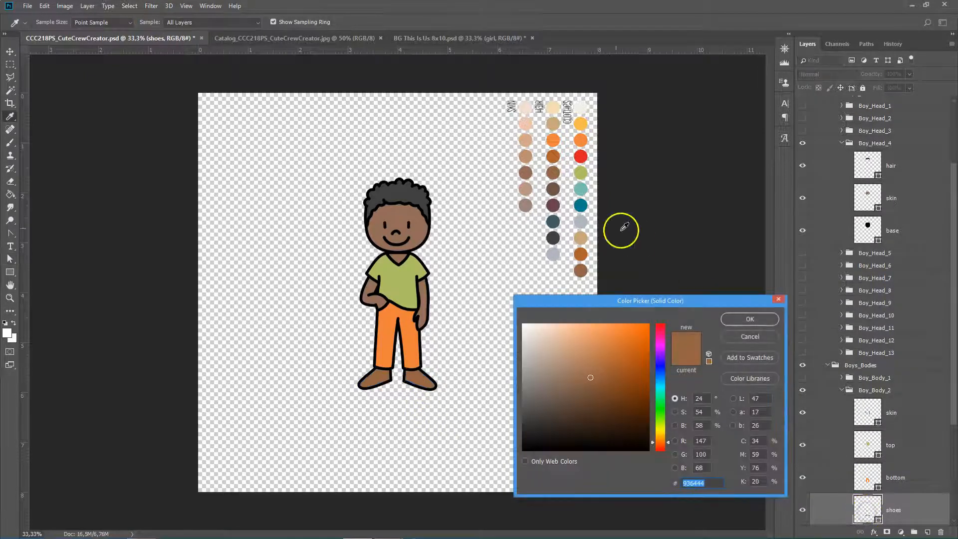
{"action": "left_click", "coordinate": [580, 205]}
{"action": "left_click", "coordinate": [754, 319]}
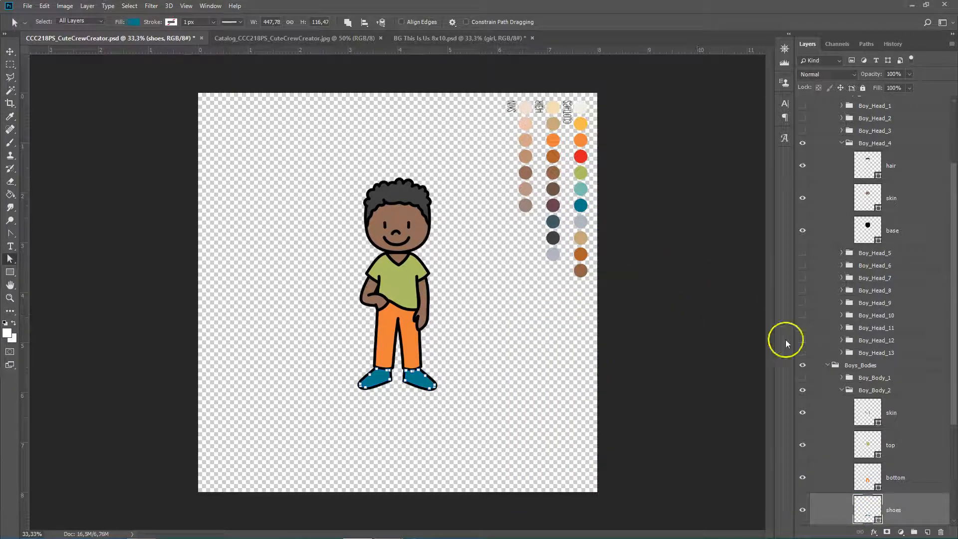
Step: Collapse the Boy_Body_2 and Boy_Head_4 layer groups
{"action": "left_click", "coordinate": [841, 390]}
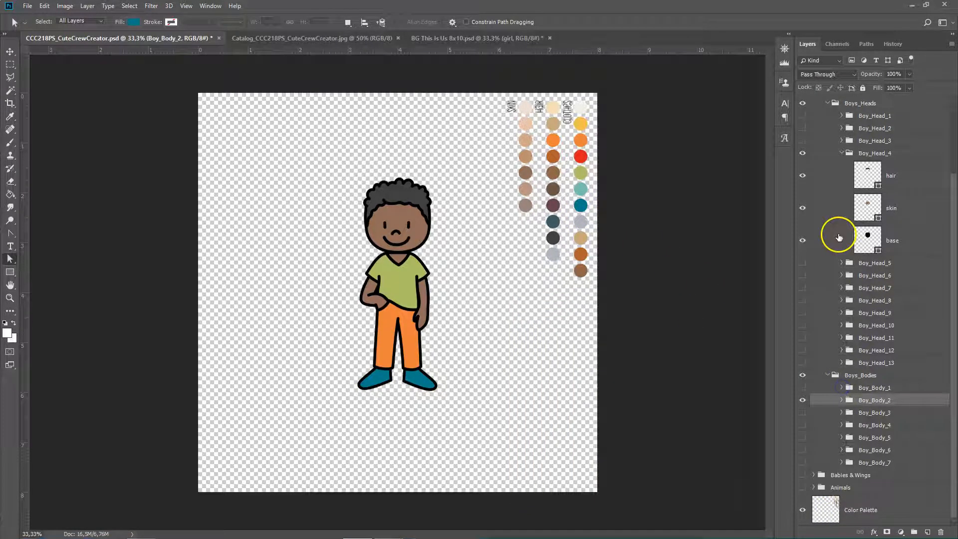
{"action": "left_click", "coordinate": [840, 152]}
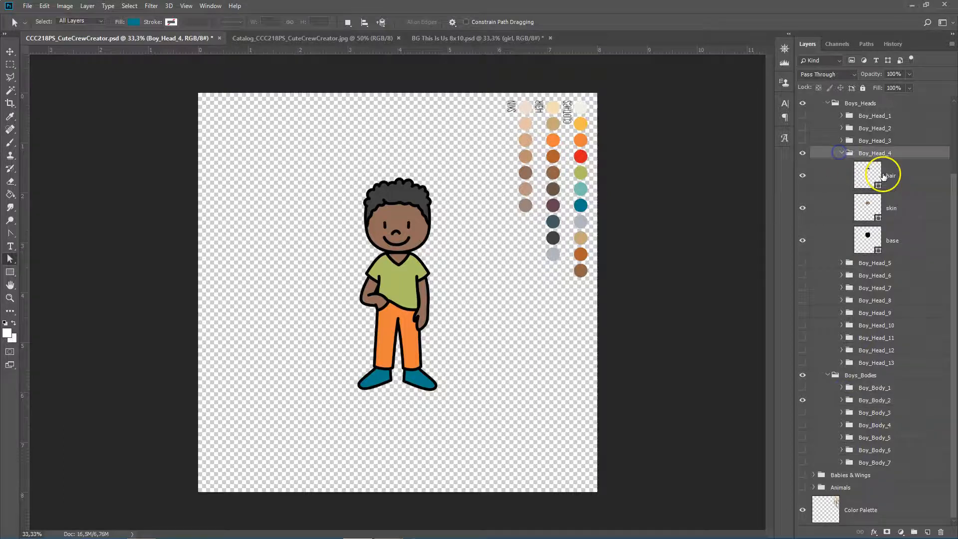
{"action": "left_click", "coordinate": [841, 153]}
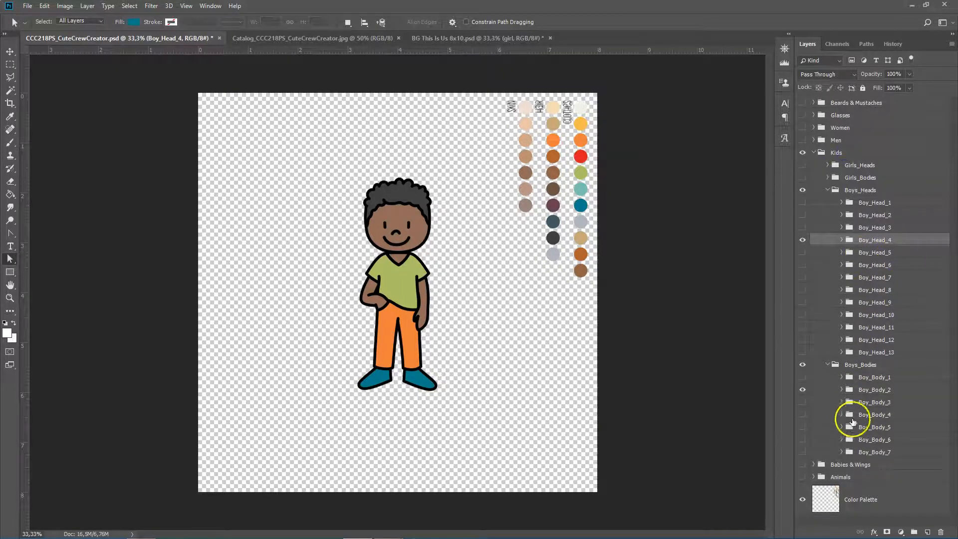
Step: Duplicate the Boy_Head_4 and Boy_Body_2 groups into the BG This Is Us 8x10.psd document
{"action": "left_click", "coordinate": [869, 391], "text": "ctrl"}
{"action": "right_click", "coordinate": [871, 392]}
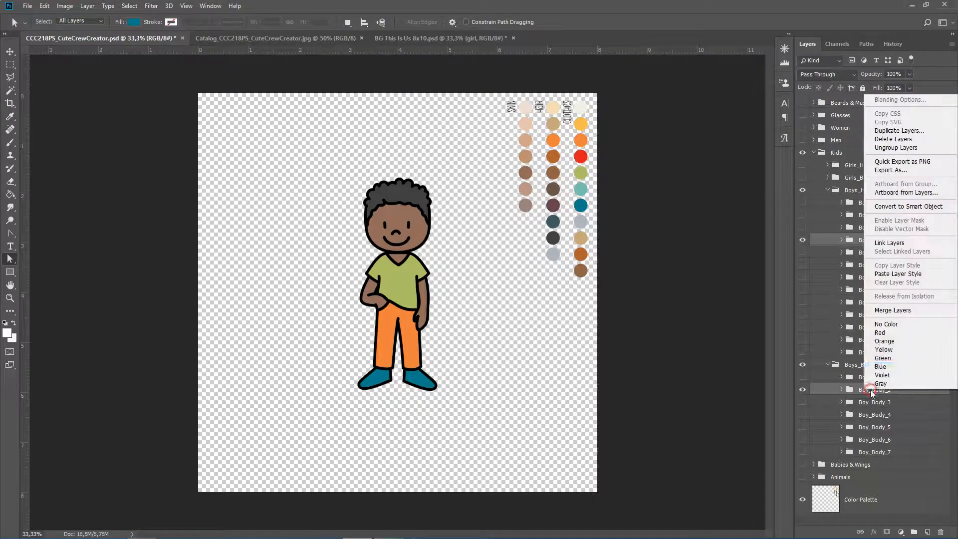
{"action": "left_click", "coordinate": [901, 131]}
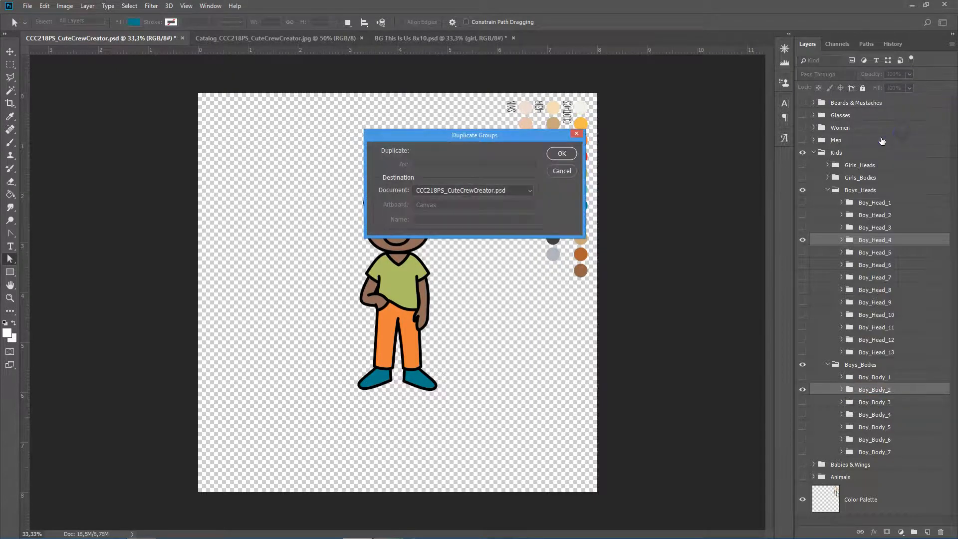
{"action": "left_click", "coordinate": [467, 191]}
{"action": "left_click", "coordinate": [458, 219]}
{"action": "left_click", "coordinate": [554, 154]}
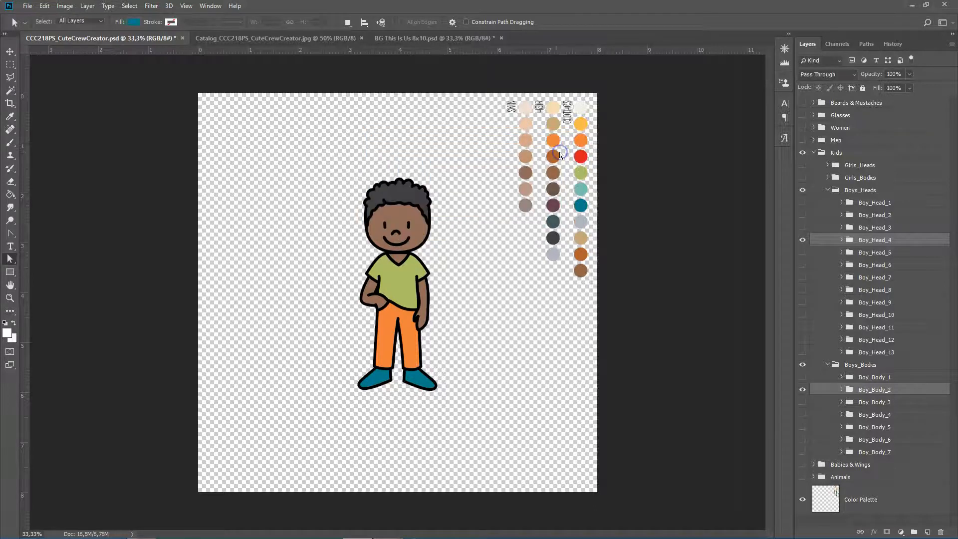
Step: Switch to the BG This Is Us 8x10.psd document and collapse its girl, man and Template groups
{"action": "left_click", "coordinate": [396, 39]}
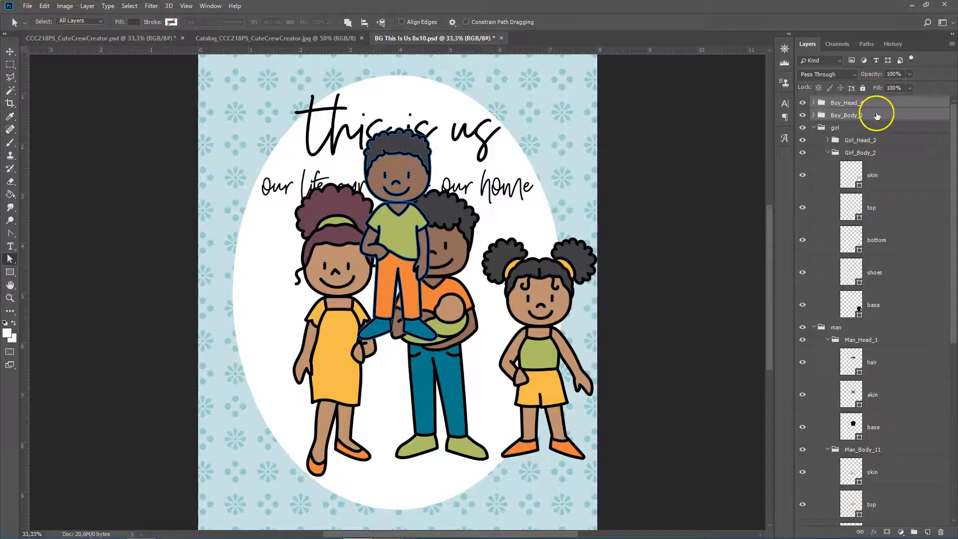
{"action": "left_click", "coordinate": [826, 153]}
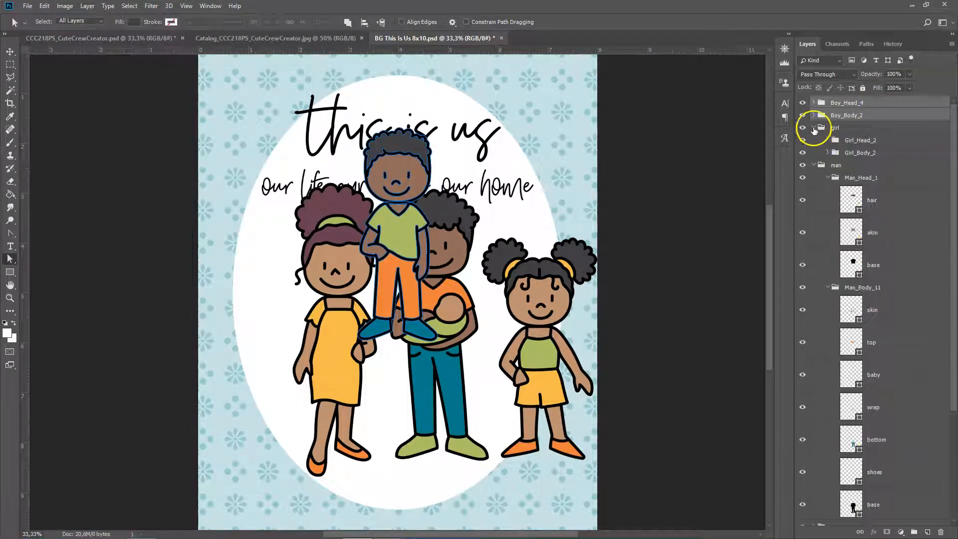
{"action": "left_click", "coordinate": [814, 128]}
{"action": "left_click", "coordinate": [813, 141]}
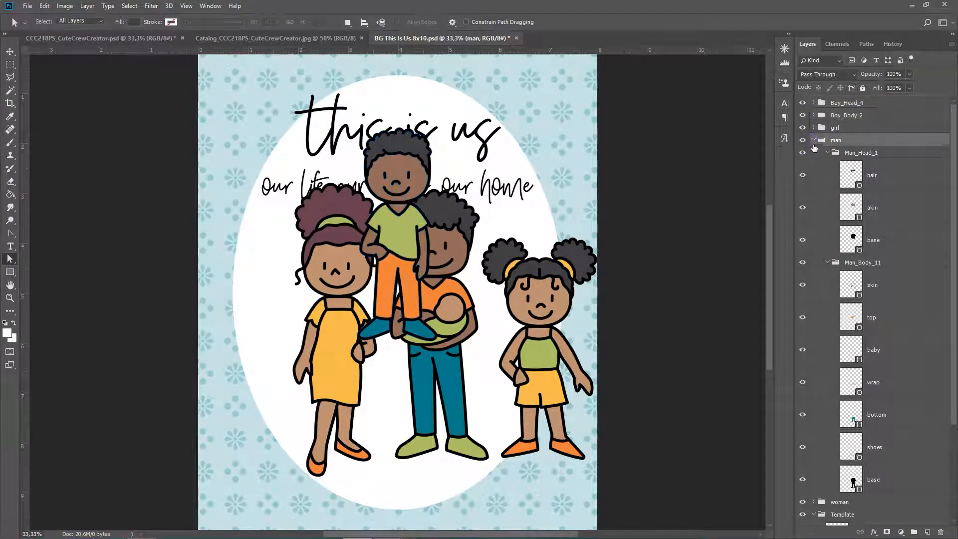
{"action": "left_click", "coordinate": [814, 141]}
{"action": "left_click", "coordinate": [814, 165]}
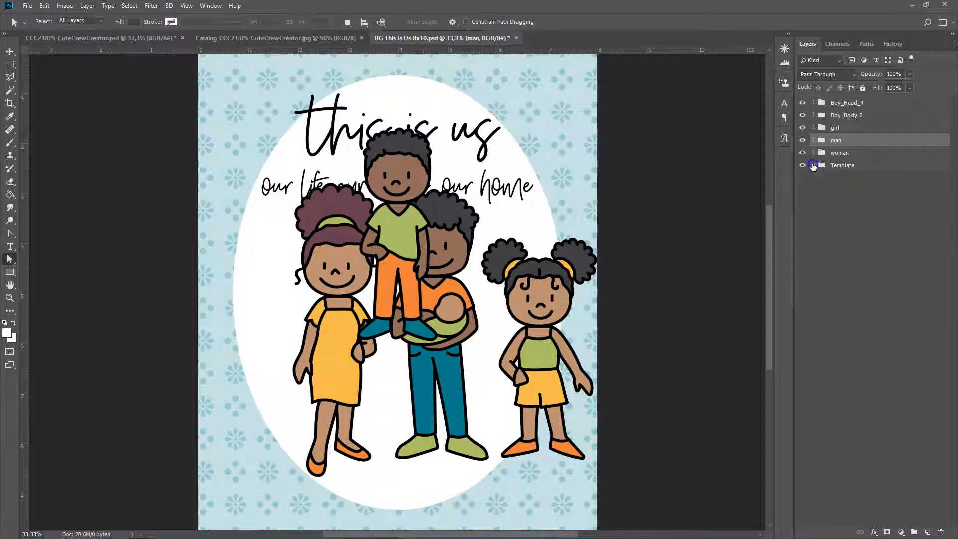
Step: Group Boy_Head_4 and Boy_Body_2 together and name the new group boy
{"action": "left_click", "coordinate": [843, 103]}
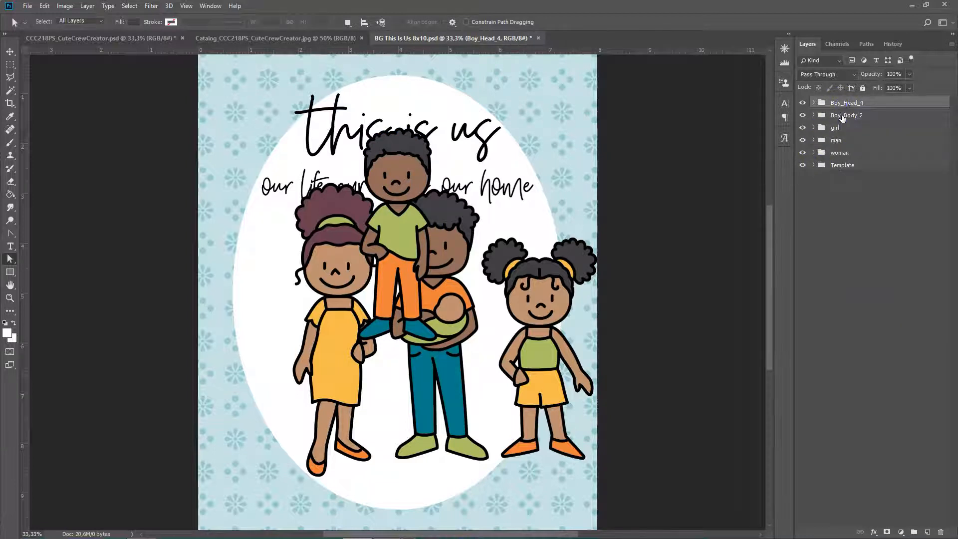
{"action": "left_click", "coordinate": [842, 117], "text": "shift"}
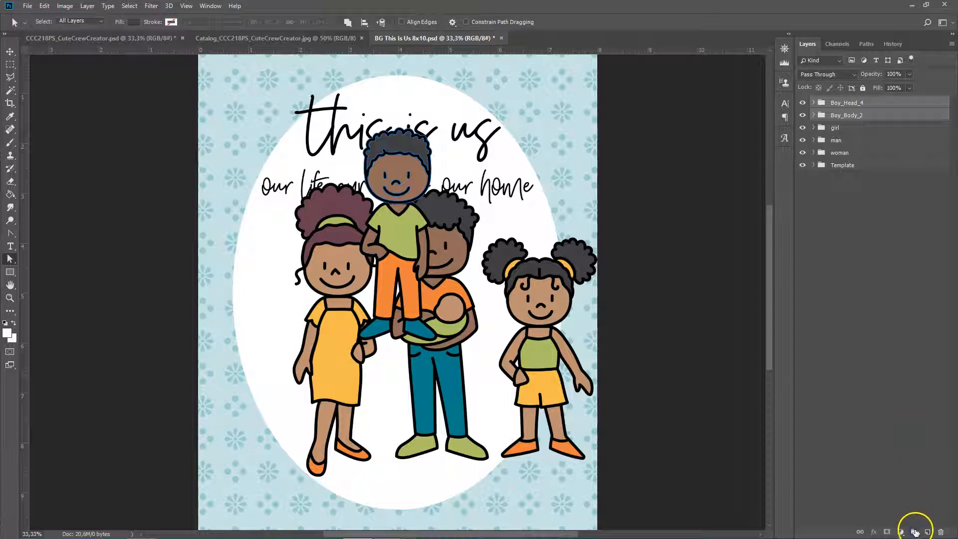
{"action": "left_click", "coordinate": [915, 532]}
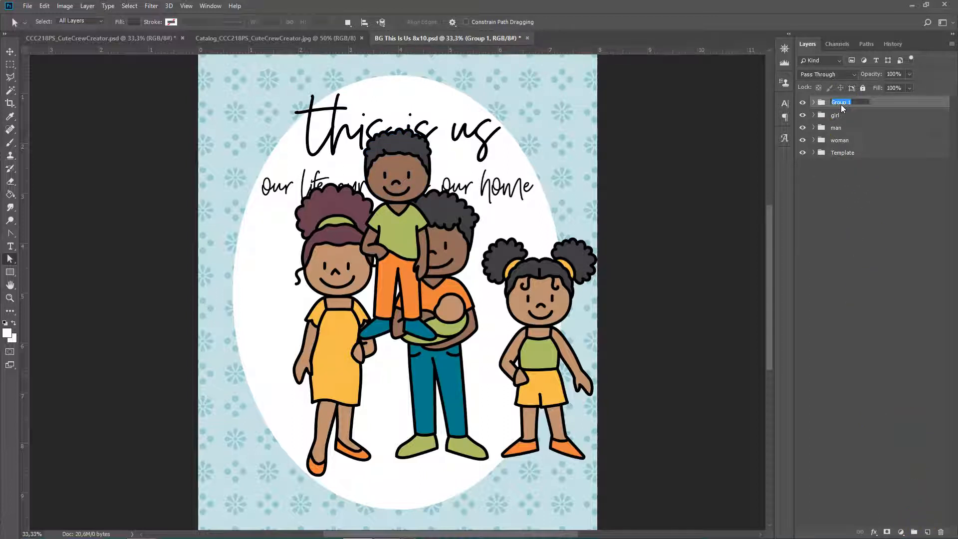
{"action": "key", "text": "Return"}
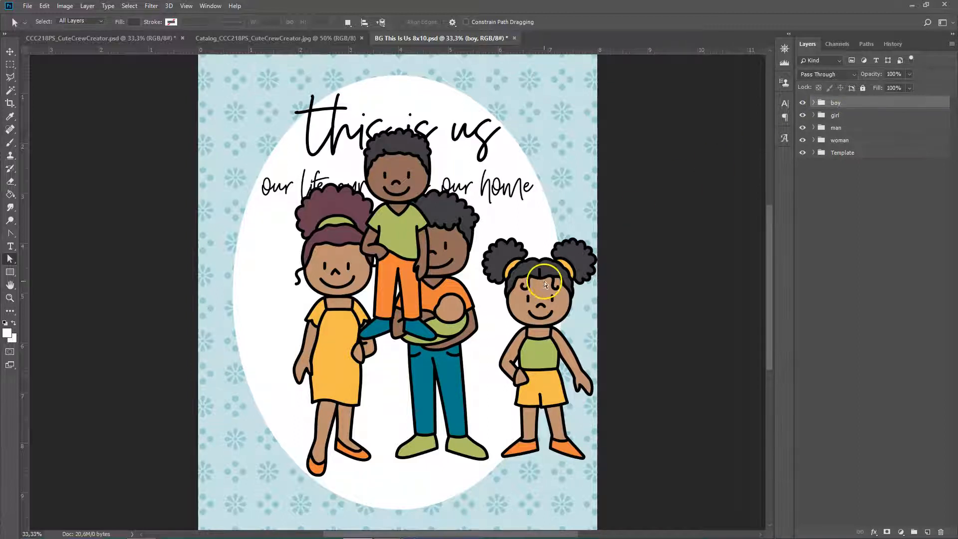
Step: Move the boy to the left of the woman, with his feet roughly level with hers
{"action": "left_click", "coordinate": [11, 52]}
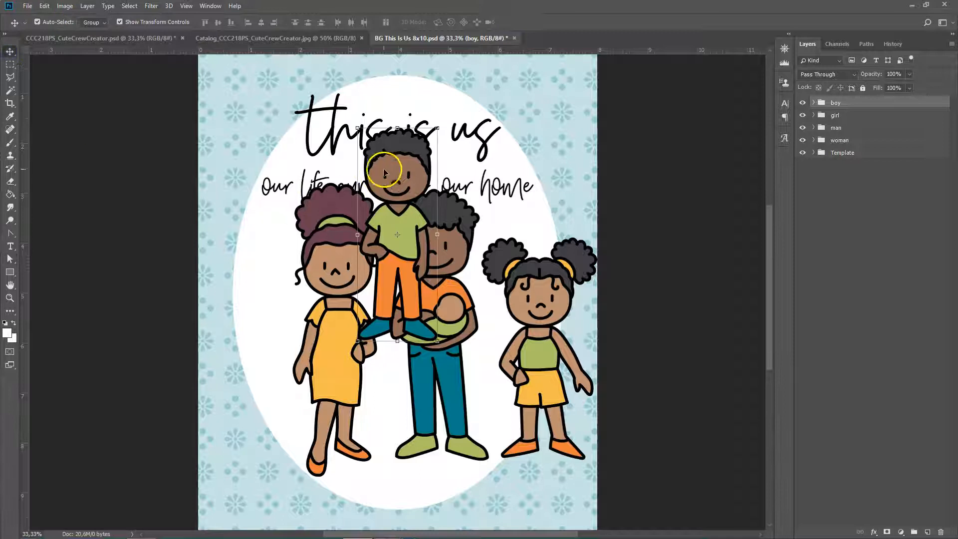
{"action": "left_click_drag", "start_coordinate": [397, 166], "coordinate": [251, 297]}
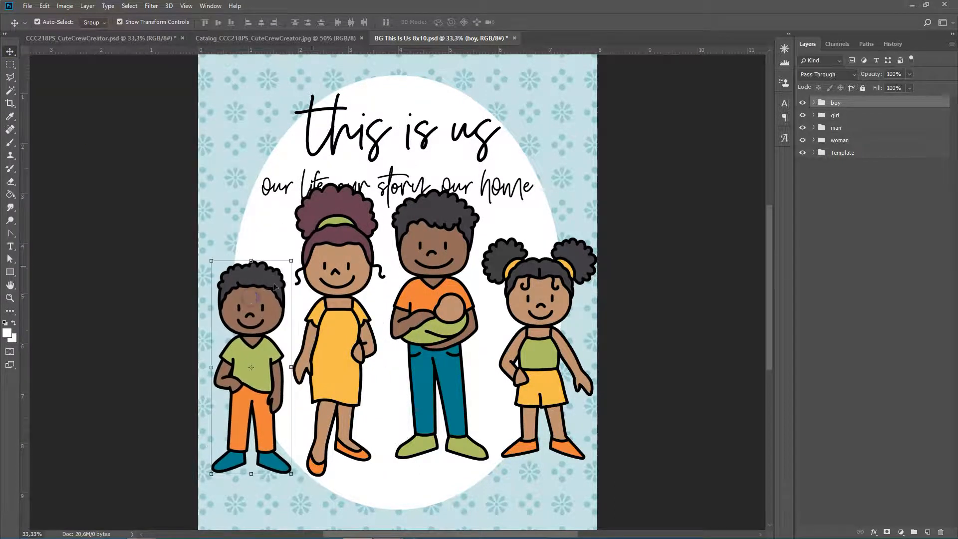
Step: Scale the boy, girl, man and woman groups together to about 68% and place them inside the white oval below the tagline
{"action": "left_click", "coordinate": [842, 116], "text": "shift"}
{"action": "left_click", "coordinate": [841, 128], "text": "shift"}
{"action": "left_click", "coordinate": [841, 141], "text": "shift"}
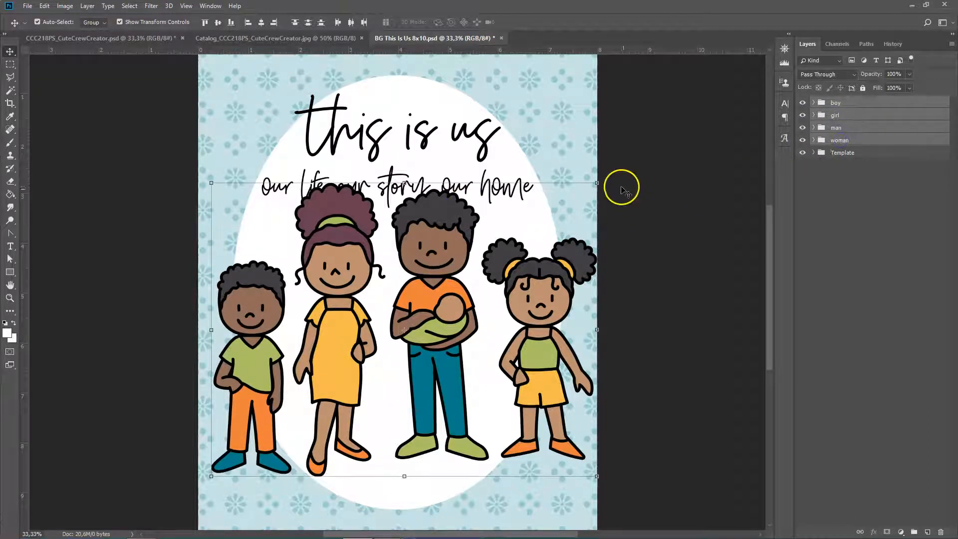
{"action": "left_click_drag", "start_coordinate": [597, 182], "coordinate": [488, 250]}
{"action": "left_click_drag", "start_coordinate": [377, 313], "coordinate": [413, 266]}
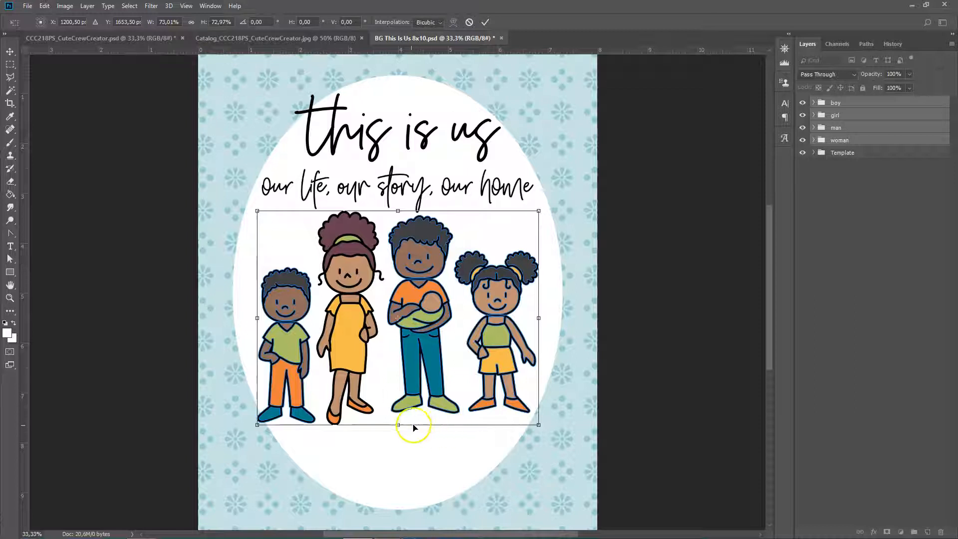
{"action": "left_click_drag", "start_coordinate": [538, 425], "coordinate": [518, 409]}
{"action": "left_click_drag", "start_coordinate": [468, 390], "coordinate": [481, 399]}
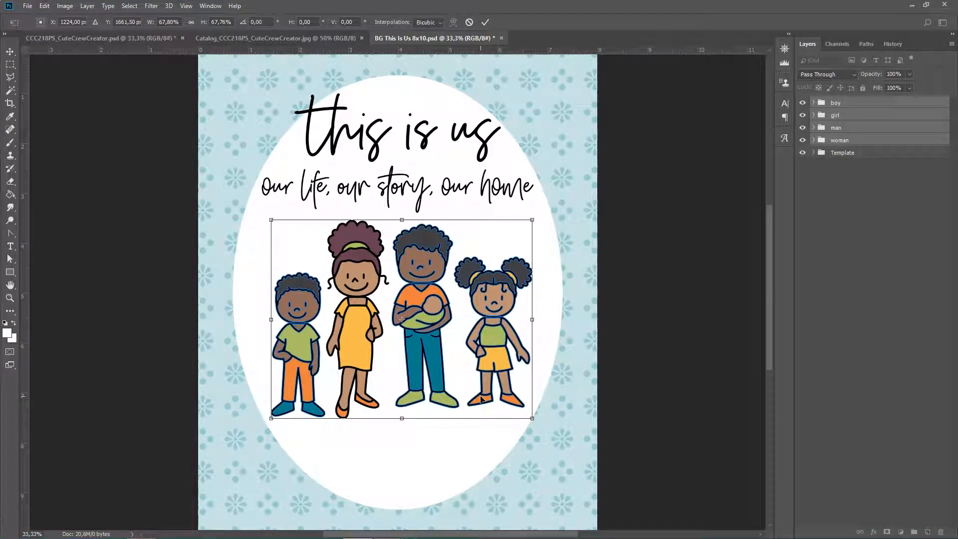
{"action": "left_click", "coordinate": [486, 22]}
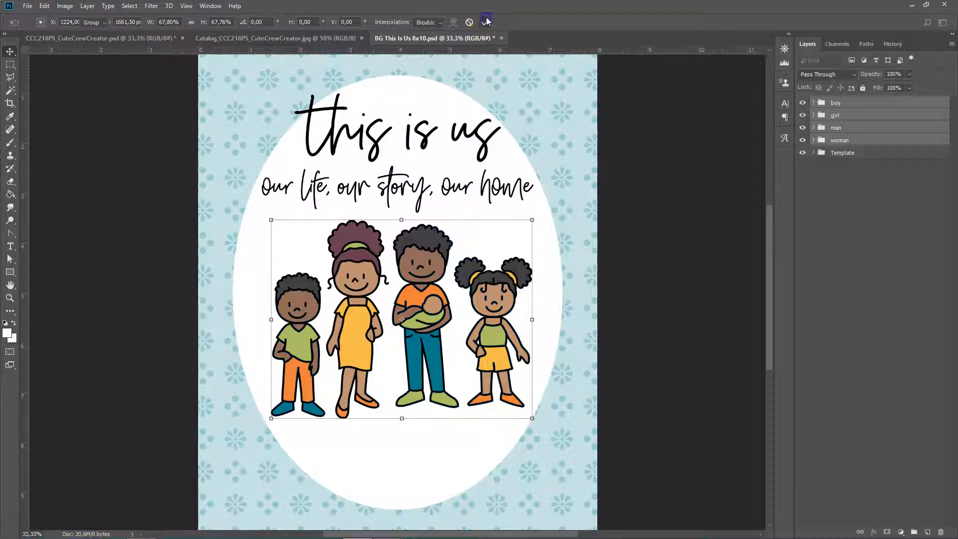
{"action": "left_click", "coordinate": [372, 437]}
Step: Nudge the boy up and left so his feet line up with the others, and shift the woman slightly left
{"action": "left_click", "coordinate": [307, 403]}
{"action": "key", "text": "shift+Up"}
{"action": "key", "text": "shift+Up"}
{"action": "key", "text": "shift+Up"}
{"action": "key", "text": "shift+Up"}
{"action": "key", "text": "shift+Up"}
{"action": "key", "text": "shift+Left"}
{"action": "key", "text": "shift+Left"}
{"action": "key", "text": "shift+Left"}
{"action": "key", "text": "shift+Left"}
{"action": "key", "text": "shift+Left"}
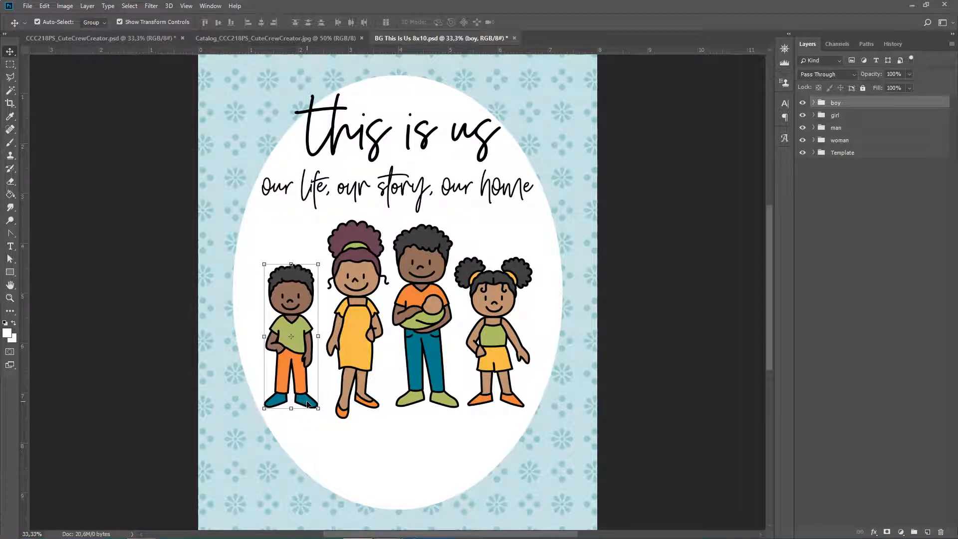
{"action": "left_click", "coordinate": [358, 362]}
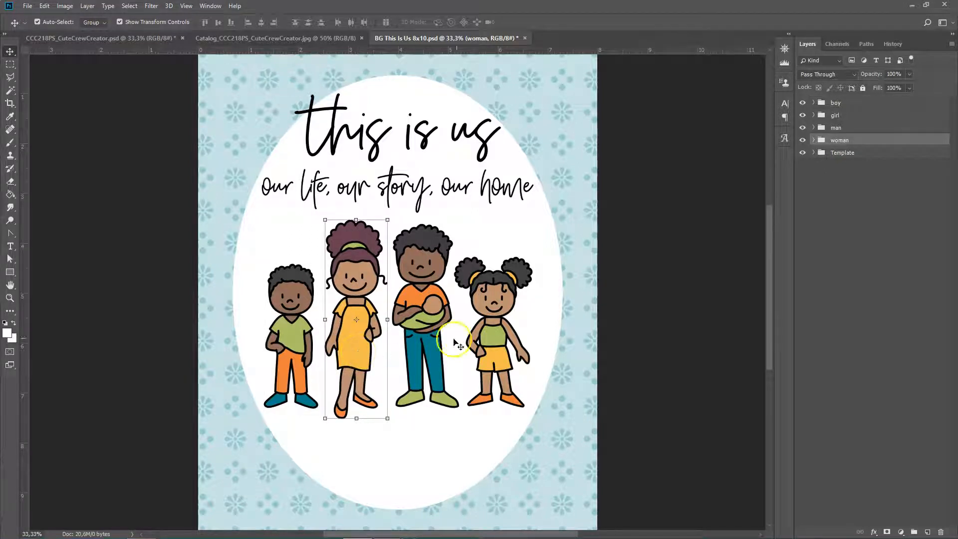
Step: Nudge the girl slightly to the right, away from the man
{"action": "left_click", "coordinate": [492, 340]}
{"action": "key", "text": "Right"}
{"action": "key", "text": "Right"}
{"action": "key", "text": "Right"}
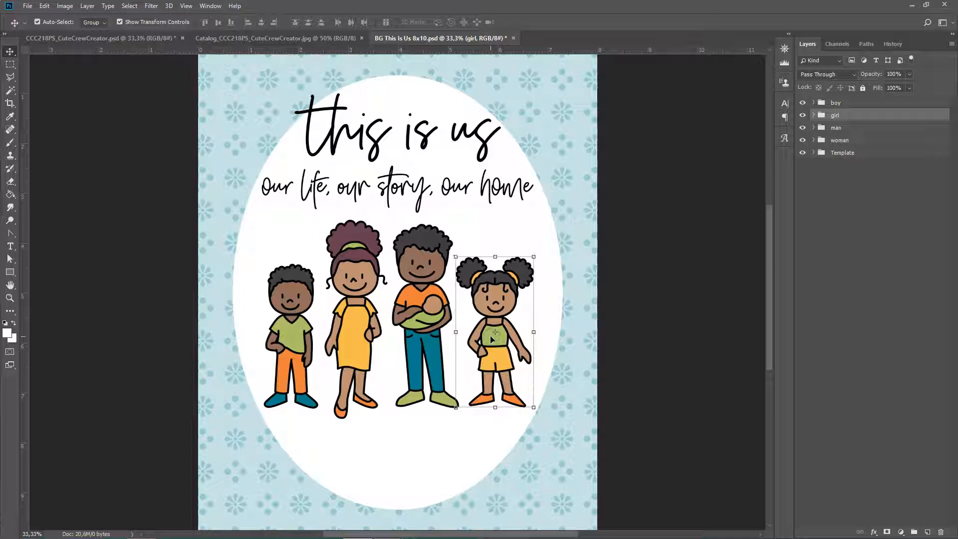
{"action": "key", "text": "Right"}
{"action": "key", "text": "Right"}
{"action": "key", "text": "Right"}
{"action": "key", "text": "Right"}
{"action": "key", "text": "Right"}
{"action": "key", "text": "Right"}
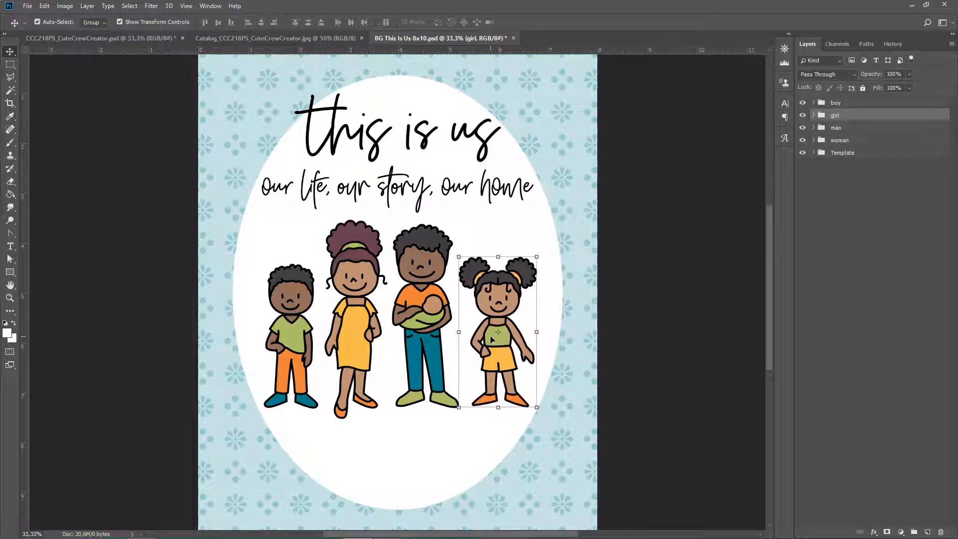
Step: Nudge the man slightly right to even out the spacing between the figures, and clear the selection
{"action": "left_click", "coordinate": [430, 318]}
{"action": "key", "text": "Right"}
{"action": "key", "text": "Right"}
{"action": "key", "text": "Right"}
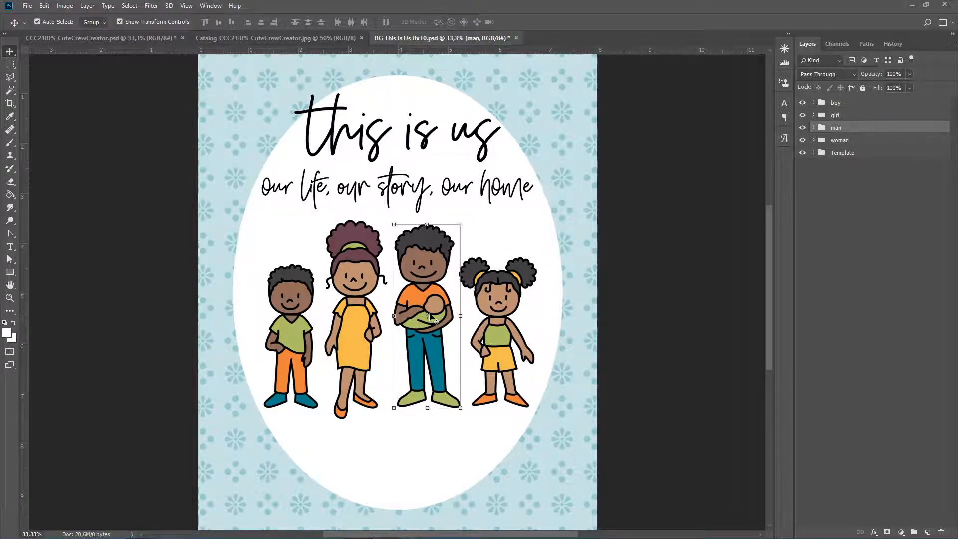
{"action": "left_click", "coordinate": [647, 335]}
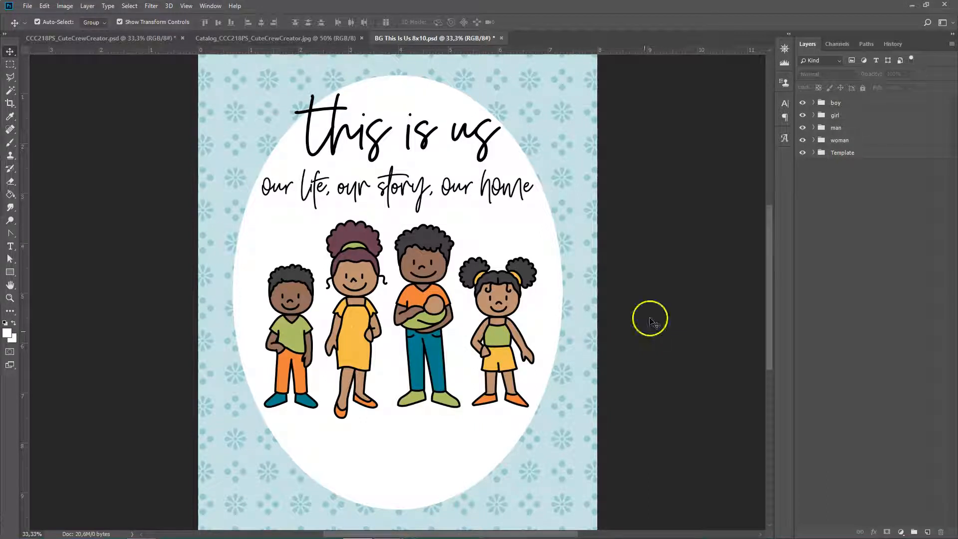
Step: Expand the Template group and briefly hide and reshow its Text layer
{"action": "left_click", "coordinate": [813, 152]}
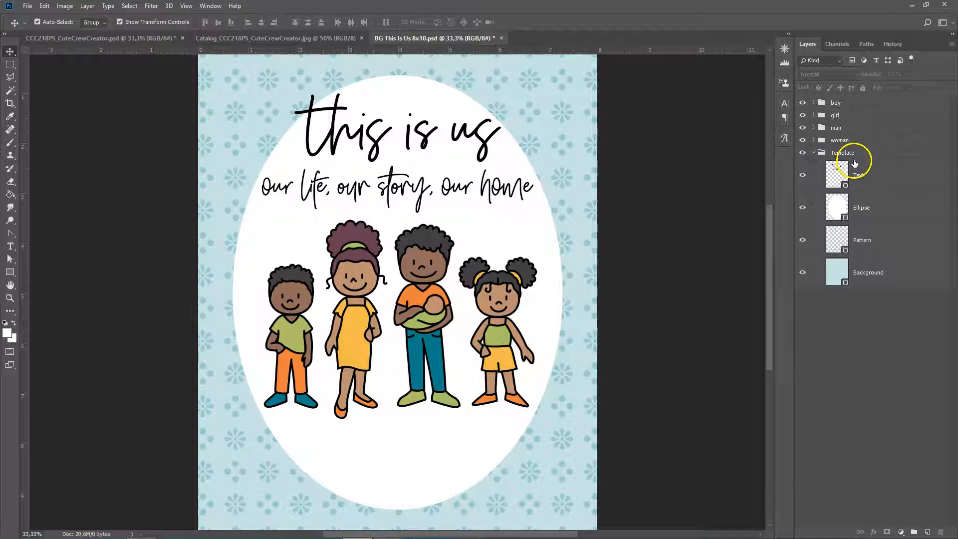
{"action": "left_click", "coordinate": [802, 175]}
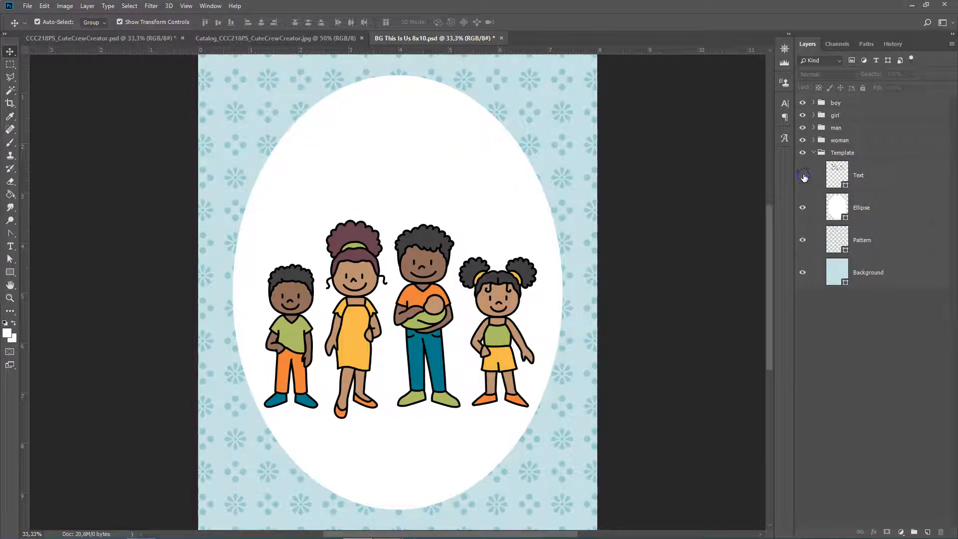
{"action": "left_click", "coordinate": [803, 175]}
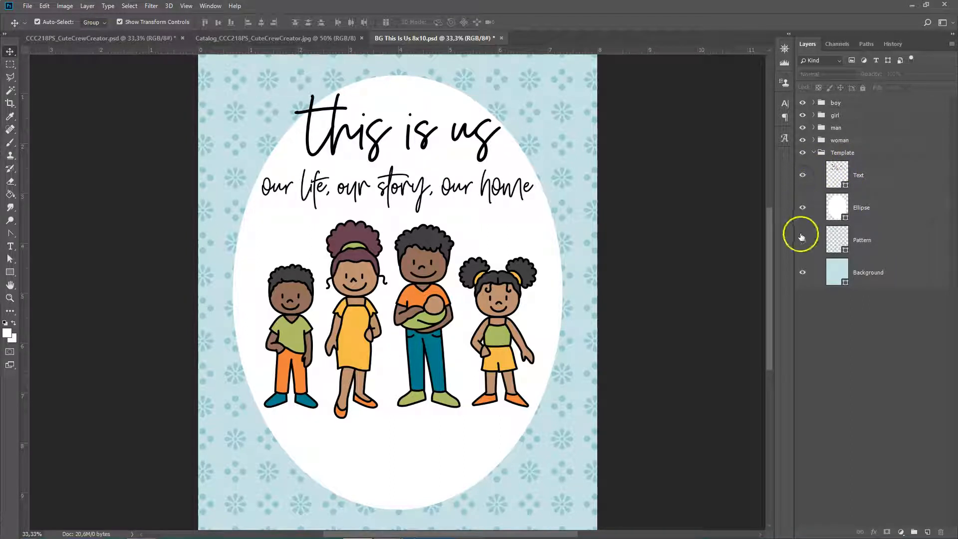
Step: Recolour the template's Pattern layer to near-white #fefefe
{"action": "double_click", "coordinate": [837, 239]}
{"action": "left_click_drag", "start_coordinate": [573, 368], "coordinate": [522, 325]}
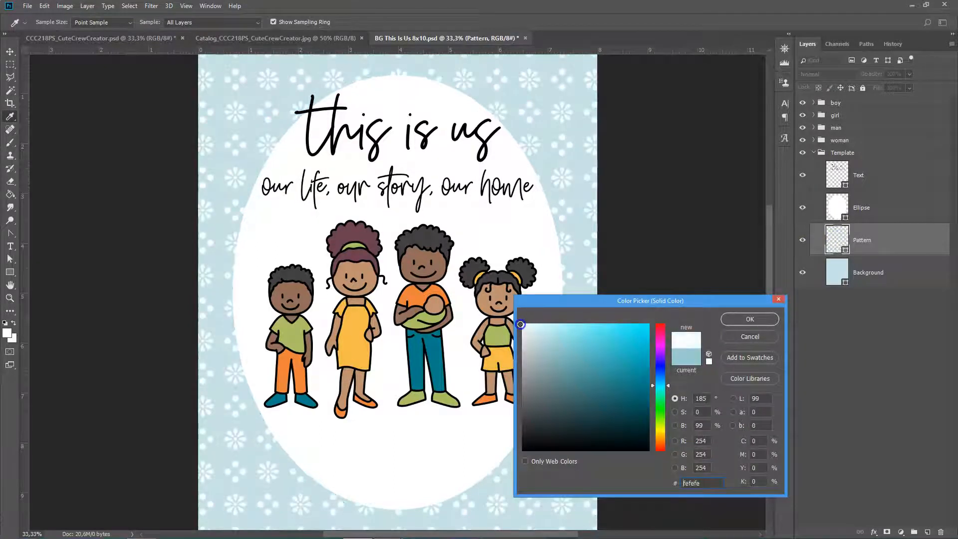
{"action": "left_click", "coordinate": [748, 319]}
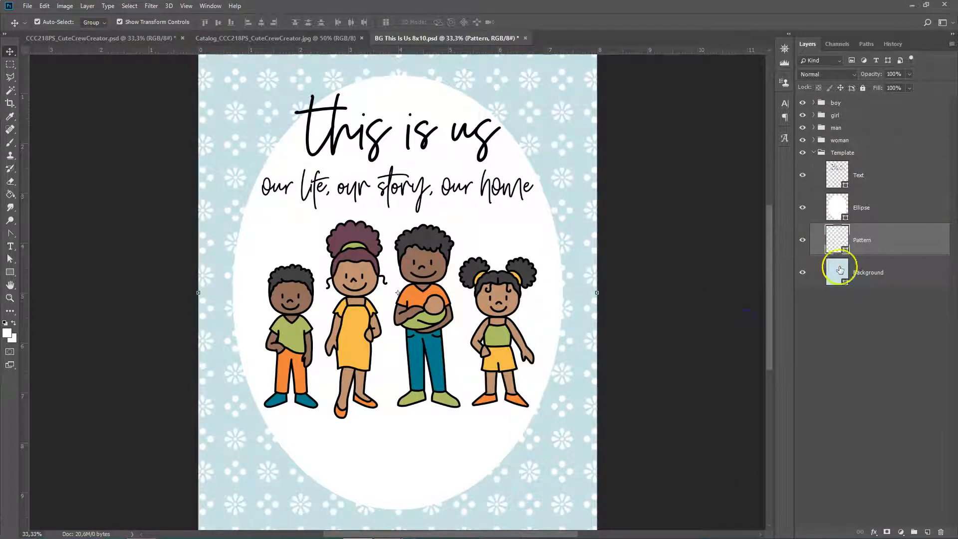
Step: Try a stronger teal, #44b6c3, on the template's Background layer and cancel the colour change
{"action": "double_click", "coordinate": [839, 270]}
{"action": "left_click", "coordinate": [572, 389]}
{"action": "mouse_move", "coordinate": [572, 389]}
{"action": "left_mouse_down"}
{"action": "mouse_move", "coordinate": [589, 401]}
{"action": "mouse_move", "coordinate": [577, 346]}
{"action": "mouse_move", "coordinate": [619, 343]}
{"action": "mouse_move", "coordinate": [608, 355]}
{"action": "left_mouse_up"}
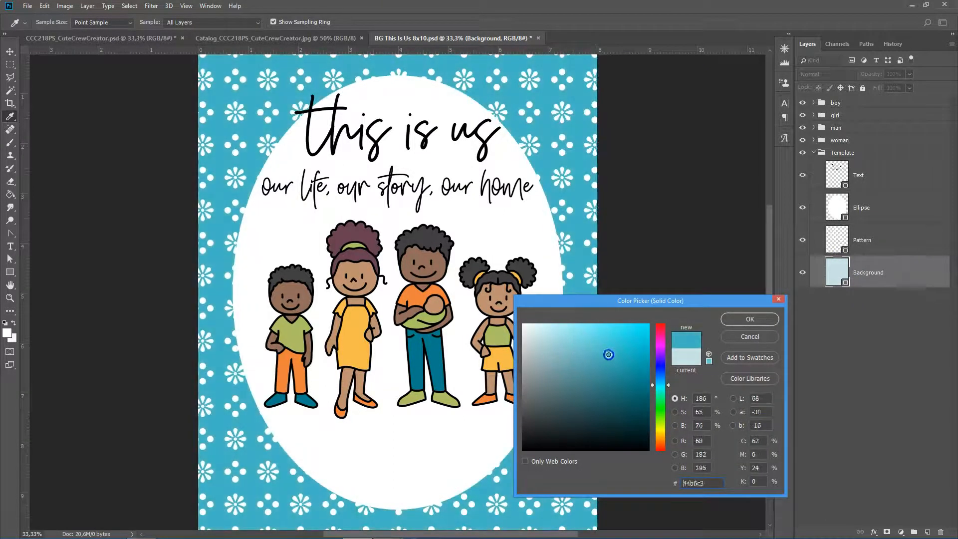
{"action": "left_click", "coordinate": [745, 336]}
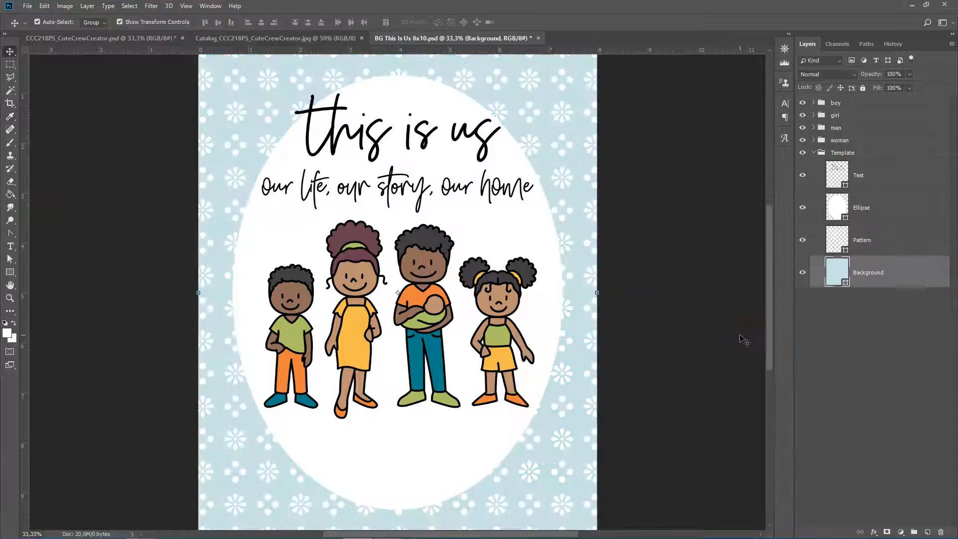
Step: Undo the Pattern layer's recolouring and collapse the Template group
{"action": "key", "text": "alt+bracketright"}
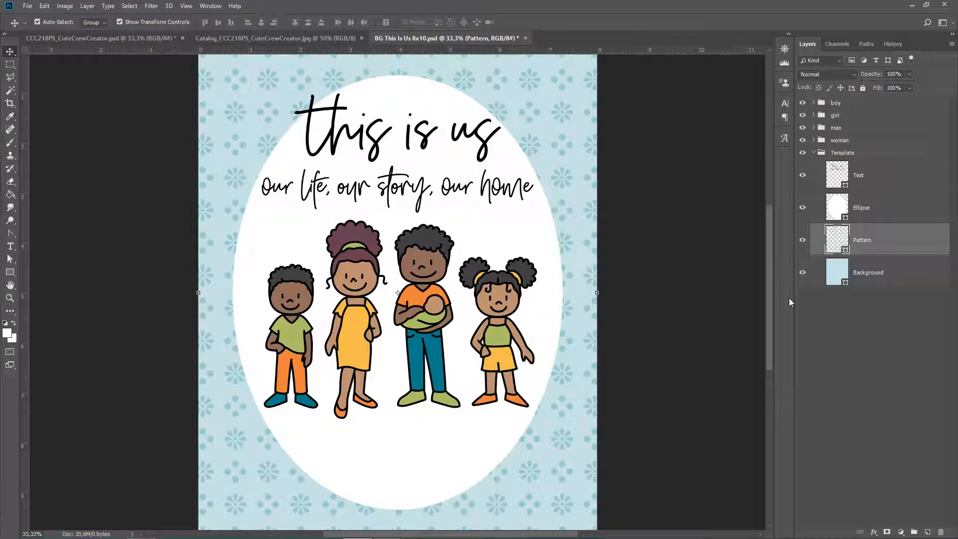
{"action": "left_click", "coordinate": [814, 152]}
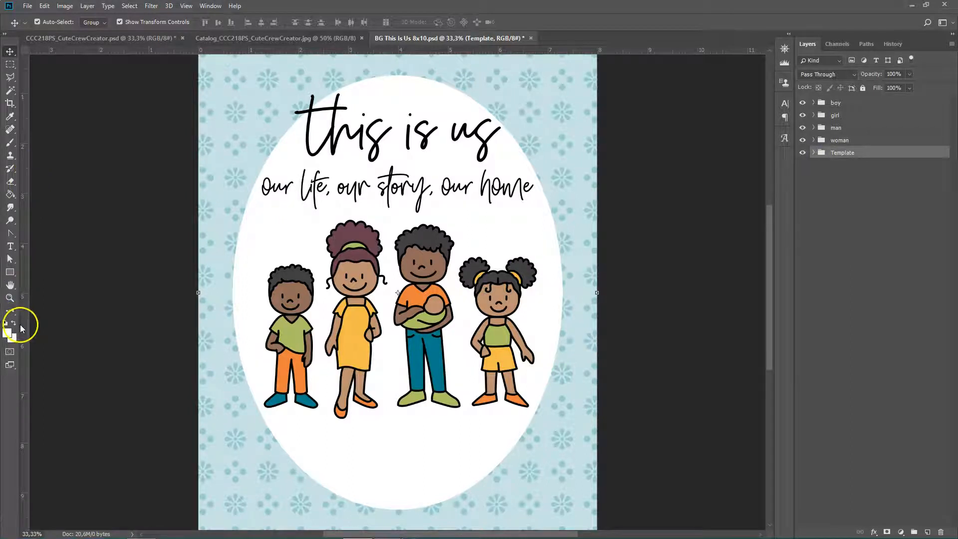
Step: Deselect all layers and set the foreground colour to black, #000000
{"action": "left_click", "coordinate": [59, 327]}
{"action": "left_click", "coordinate": [8, 332]}
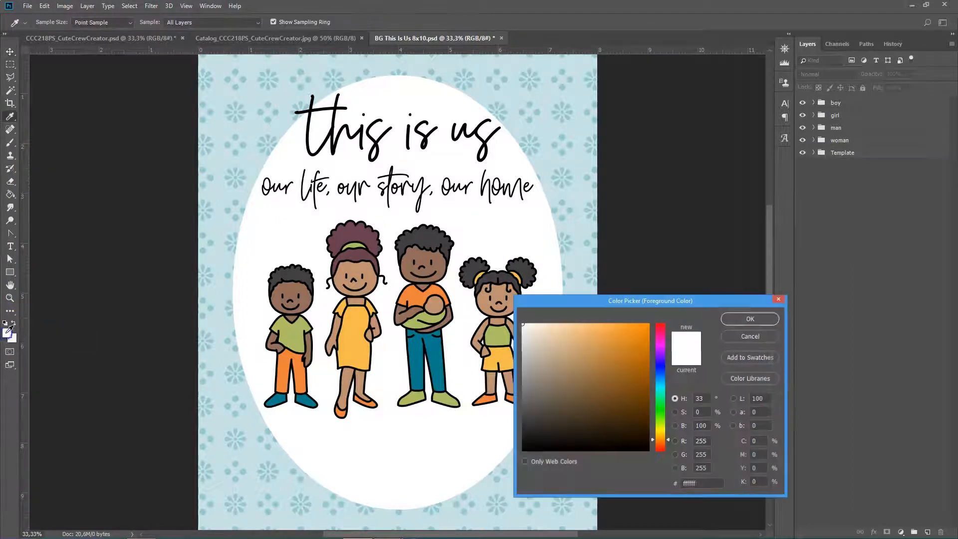
{"action": "left_click", "coordinate": [551, 435]}
{"action": "left_click_drag", "start_coordinate": [551, 434], "coordinate": [520, 454]}
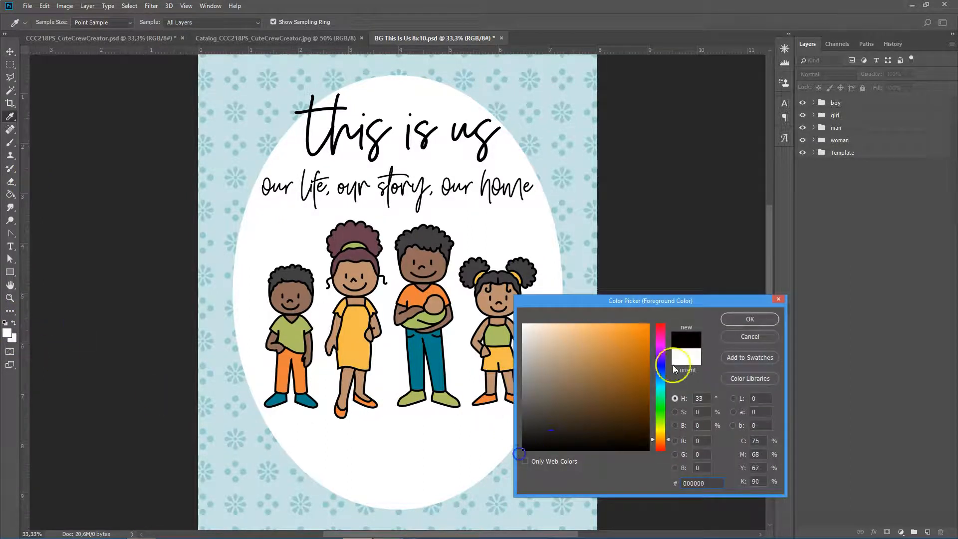
{"action": "left_click", "coordinate": [748, 319]}
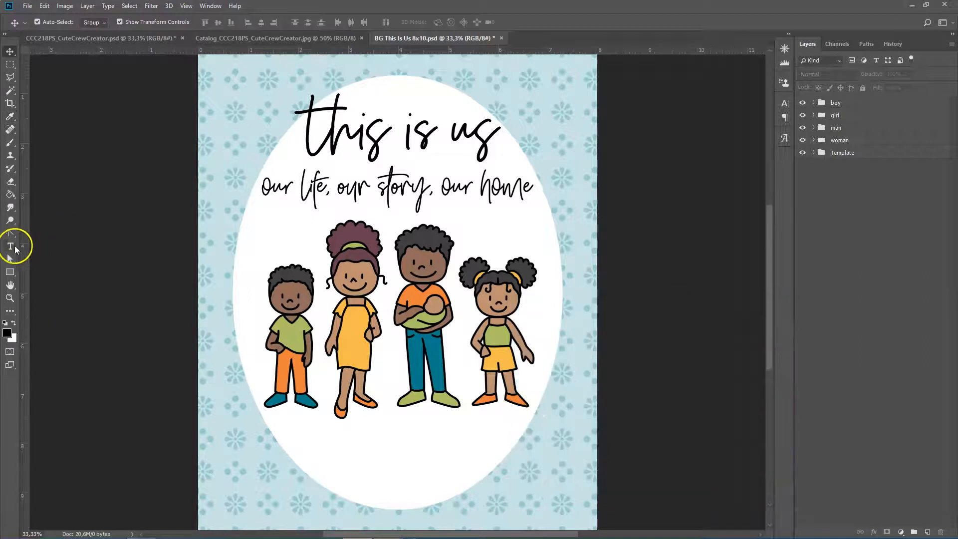
Step: Add a two-line text below the figures with the family's name on the first line and "est. 2010" on the second
{"action": "left_click", "coordinate": [15, 248]}
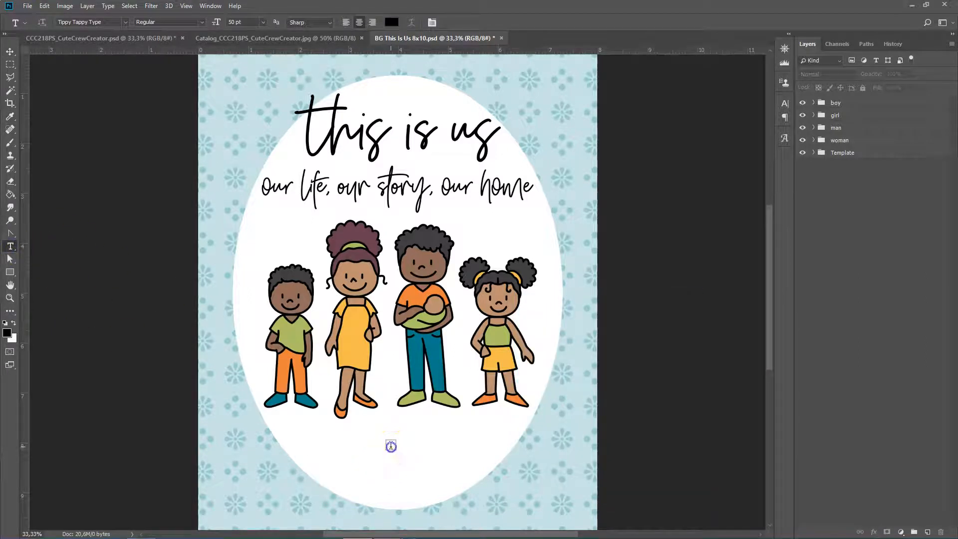
{"action": "left_click", "coordinate": [391, 446]}
{"action": "type", "text": "The Jone"}
{"action": "type", "text": "s G"}
{"action": "key", "text": "BackSpace"}
{"action": "type", "text": "Family "}
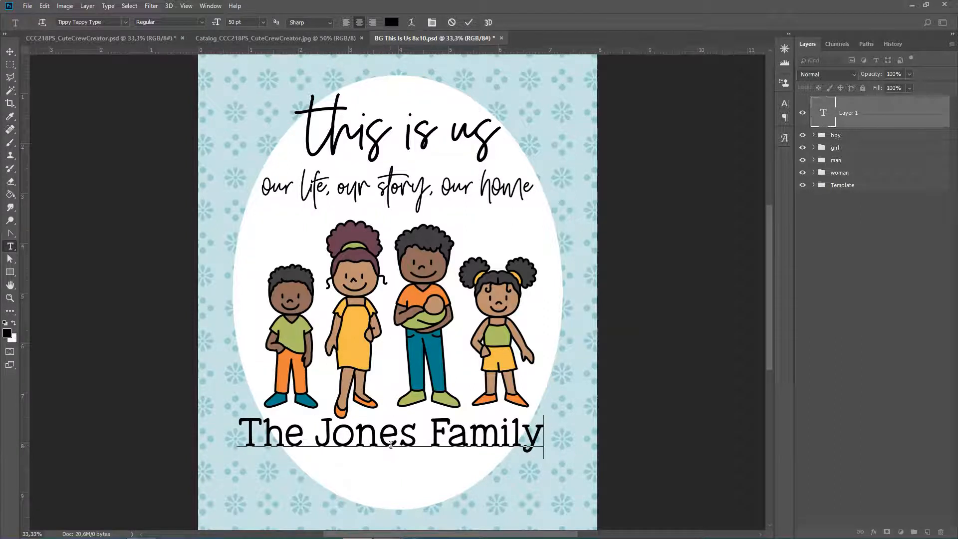
{"action": "type", "text": "est. 2010"}
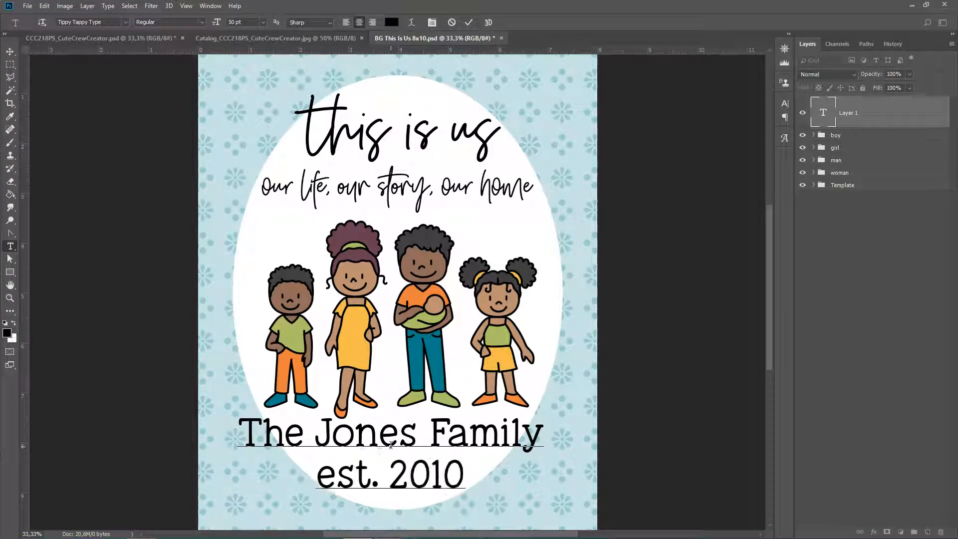
{"action": "key", "text": "ctrl+Return"}
Step: Scale the family name text proportionally to about 73% and centre it in the oval below the figures
{"action": "left_click", "coordinate": [9, 52]}
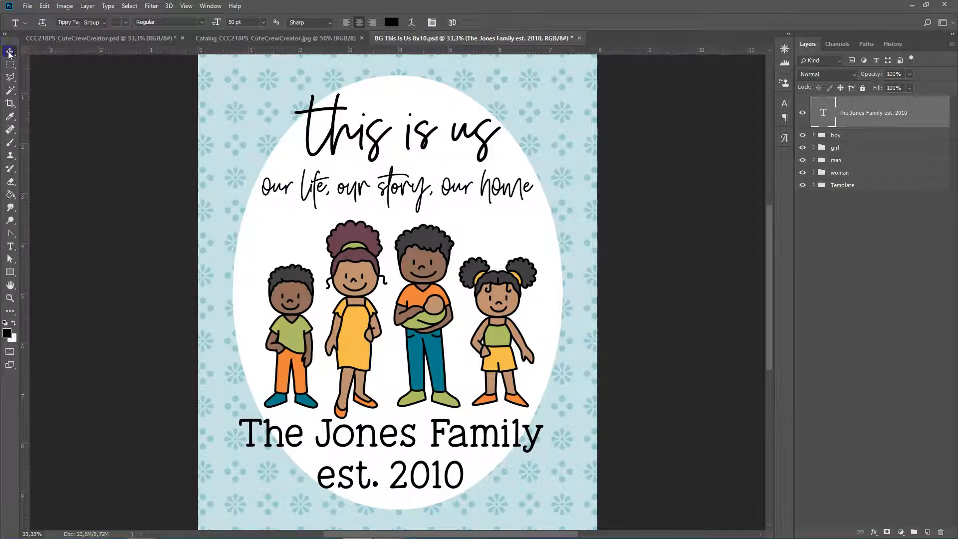
{"action": "left_click", "coordinate": [505, 454]}
{"action": "left_click_drag", "start_coordinate": [545, 488], "coordinate": [473, 476]}
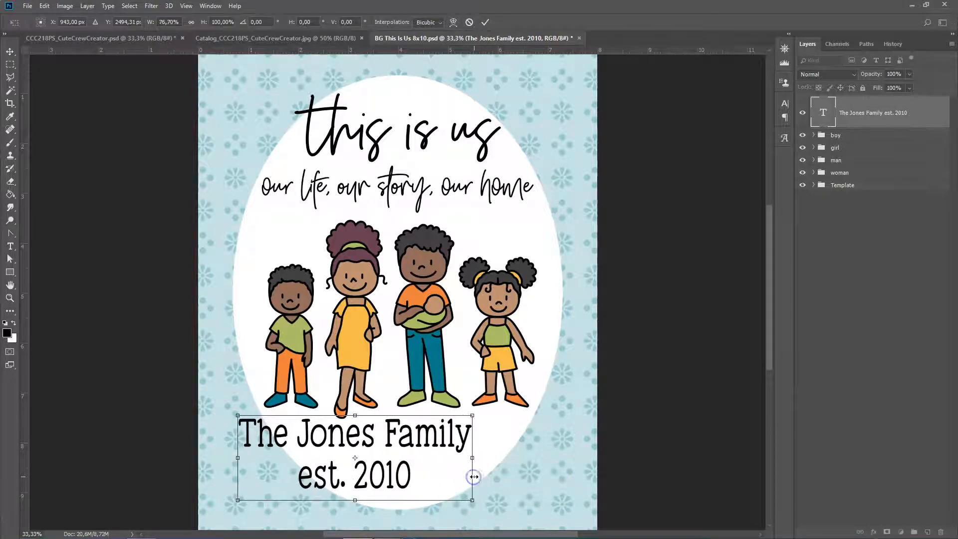
{"action": "key", "text": "ctrl+z"}
{"action": "left_click_drag", "start_coordinate": [544, 499], "coordinate": [454, 445]}
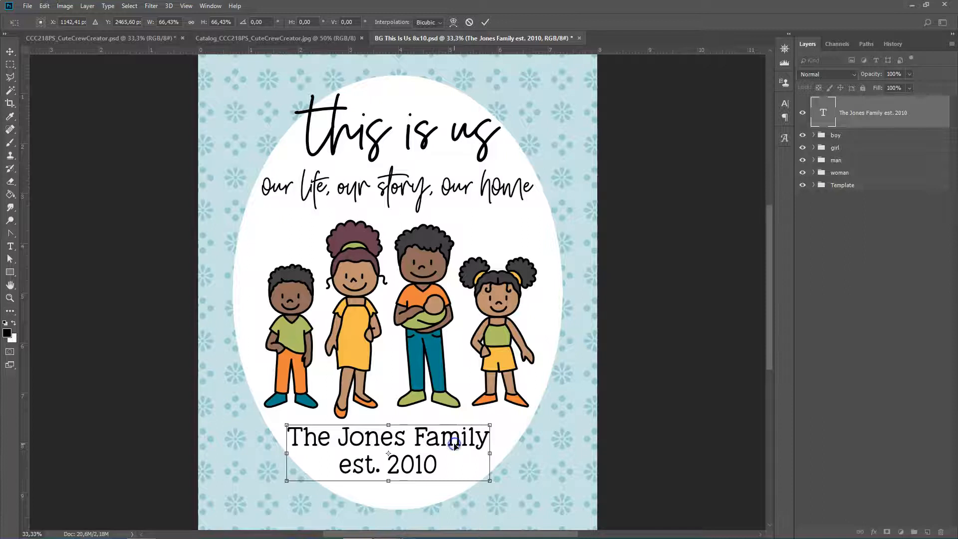
{"action": "left_click_drag", "start_coordinate": [491, 482], "coordinate": [509, 492]}
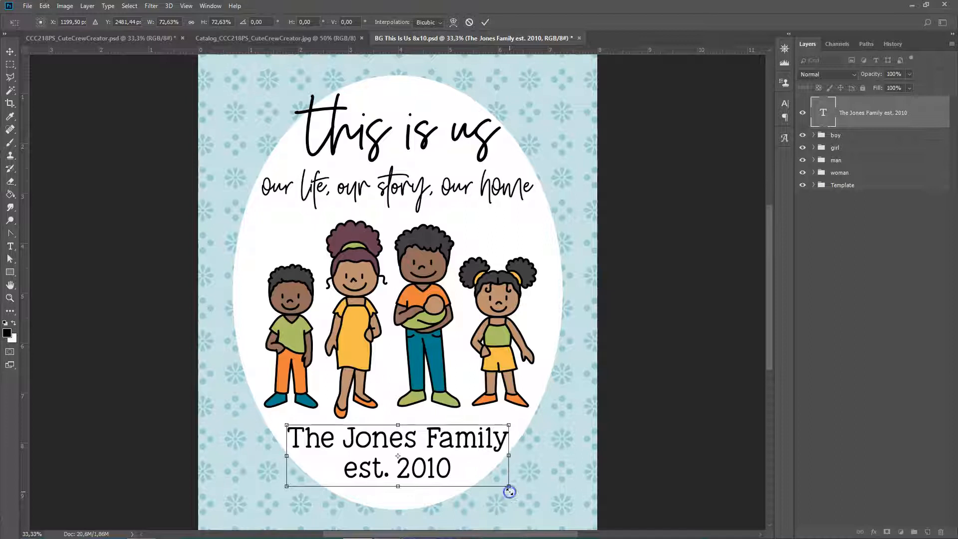
{"action": "left_click", "coordinate": [485, 22]}
{"action": "left_click", "coordinate": [682, 255]}
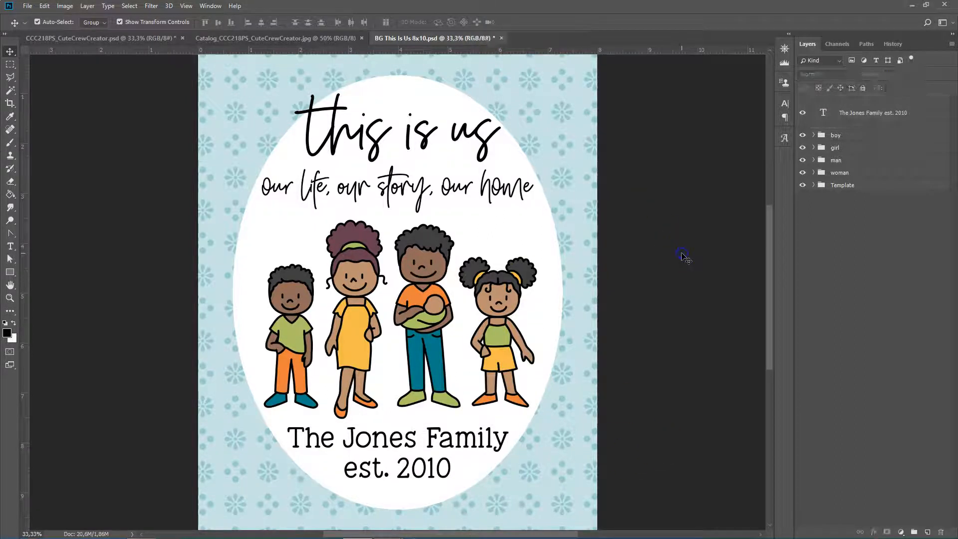
{"action": "key", "text": "ctrl+minus"}
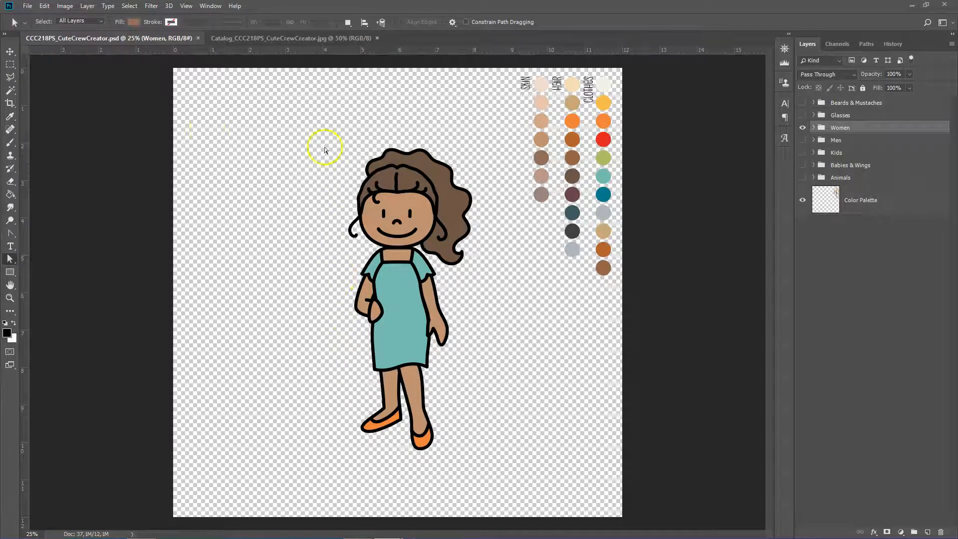
Step: Open BG Girls Night Out 5x7.psd from the bonus background templates folder and select its Template group
{"action": "left_click", "coordinate": [28, 6]}
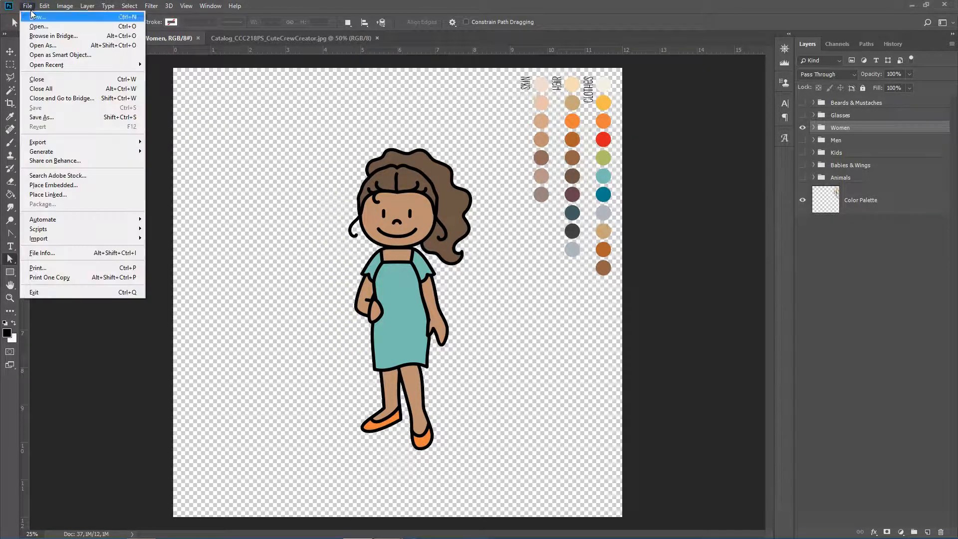
{"action": "left_click", "coordinate": [38, 26]}
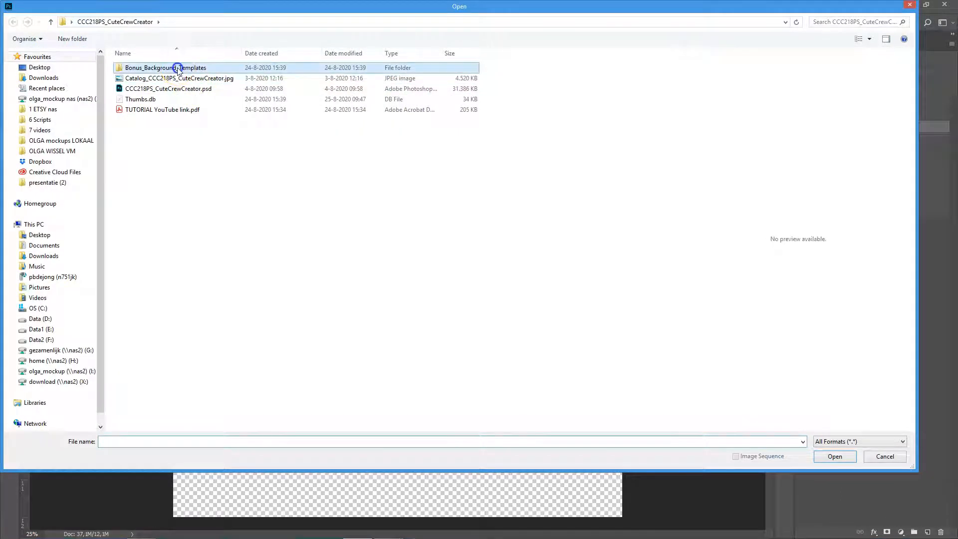
{"action": "double_click", "coordinate": [177, 67]}
{"action": "double_click", "coordinate": [153, 89]}
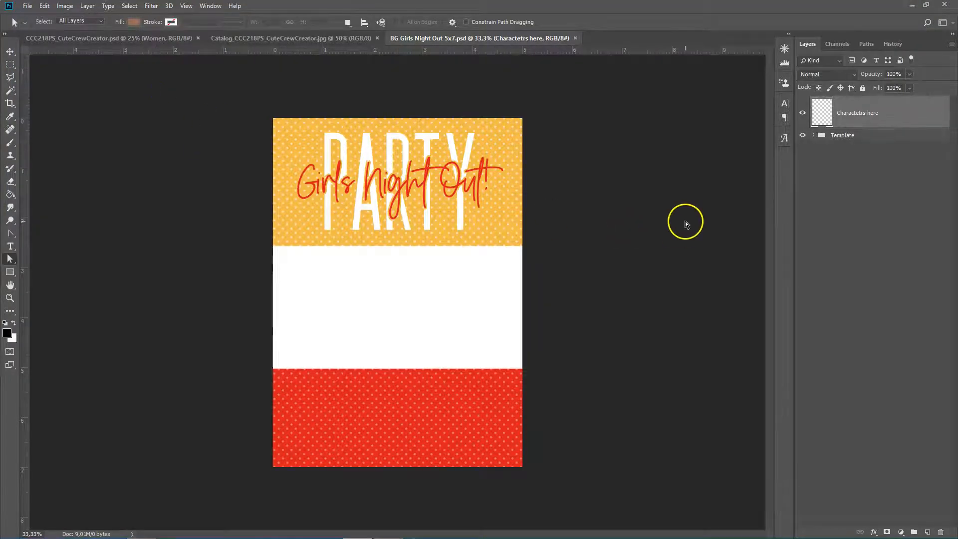
{"action": "left_click", "coordinate": [815, 135]}
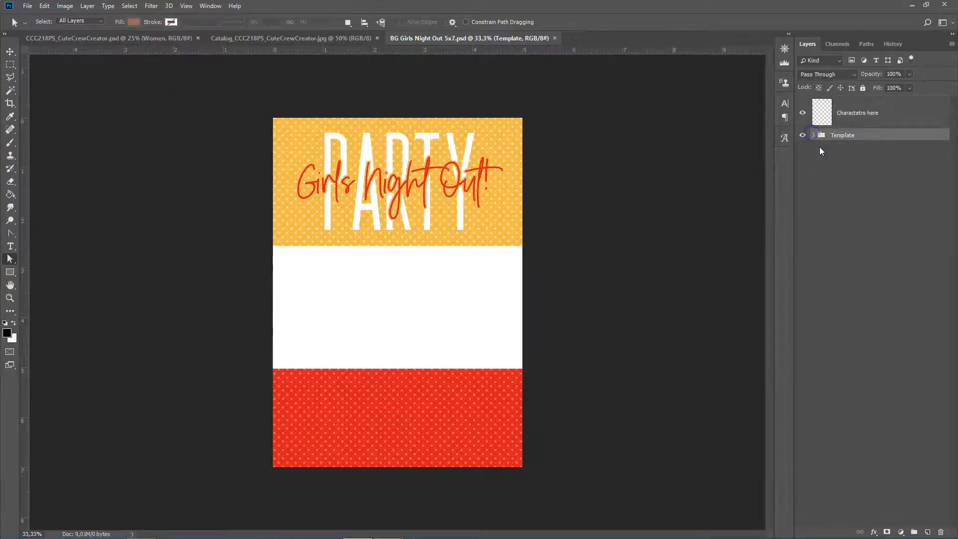
Step: Hide the Girls Night Out and Party title layers inside the Template group, leaving the group collapsed
{"action": "left_click", "coordinate": [814, 136]}
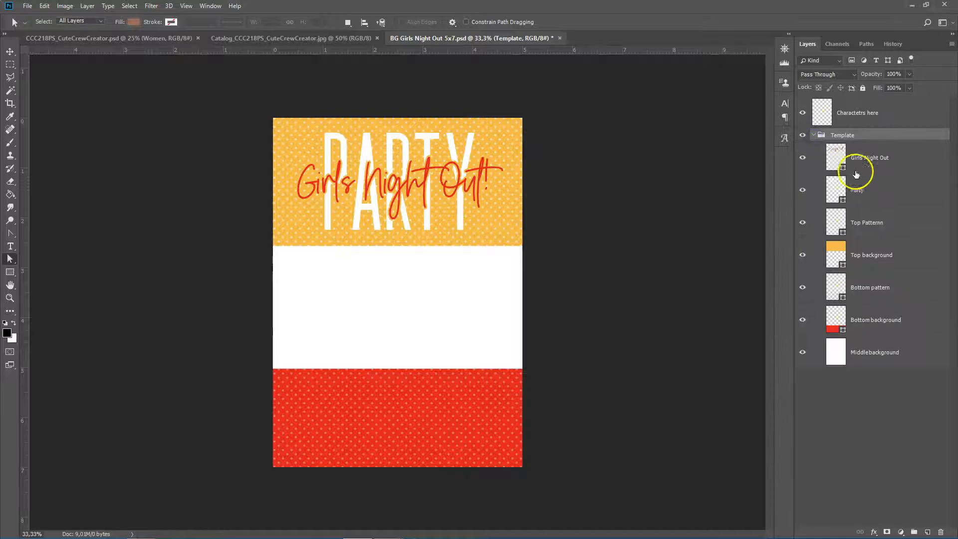
{"action": "left_click", "coordinate": [802, 158]}
{"action": "left_click", "coordinate": [803, 190]}
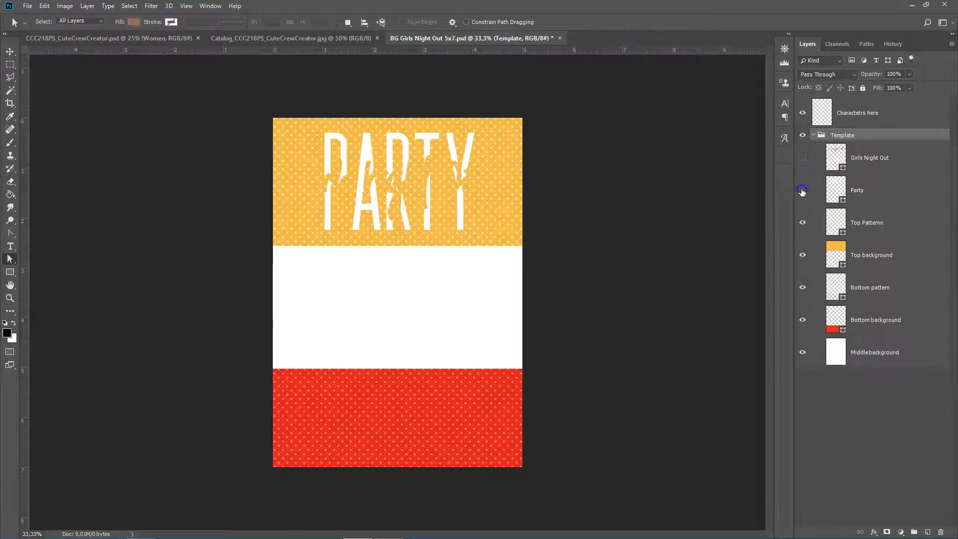
{"action": "left_click", "coordinate": [813, 135]}
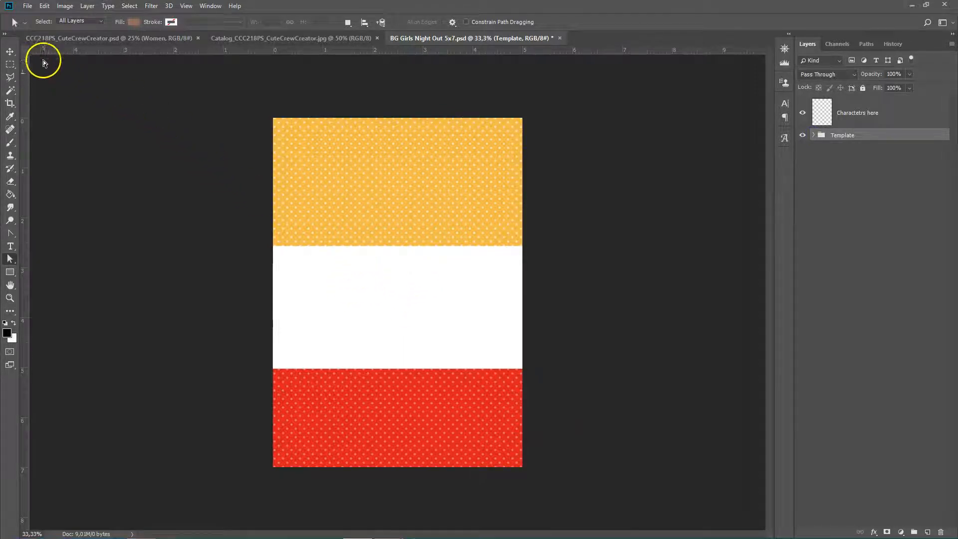
Step: Resize the CCC218PS_CuteCrewCreator.psd document to 6 x 6 inches at 300 pixels per inch
{"action": "left_click", "coordinate": [87, 39]}
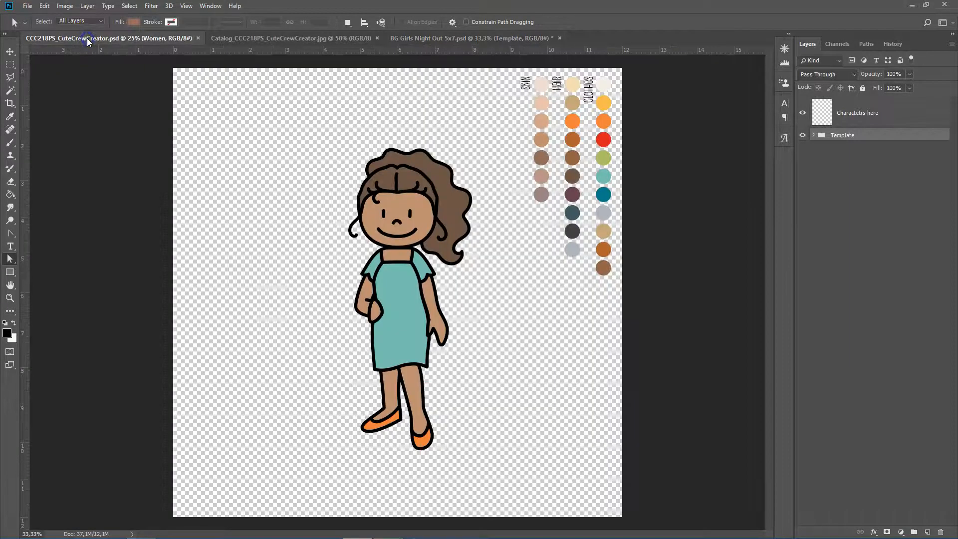
{"action": "left_click", "coordinate": [65, 6]}
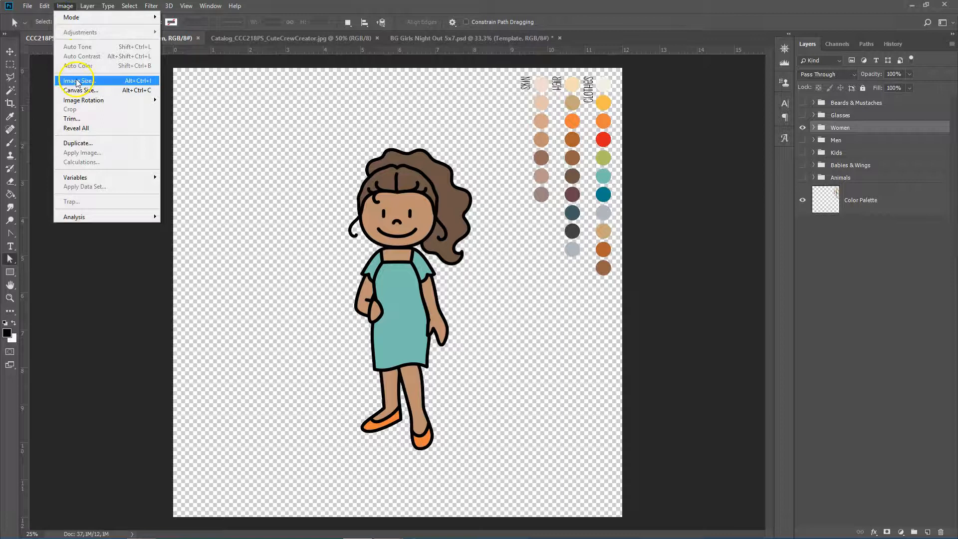
{"action": "left_click", "coordinate": [77, 81]}
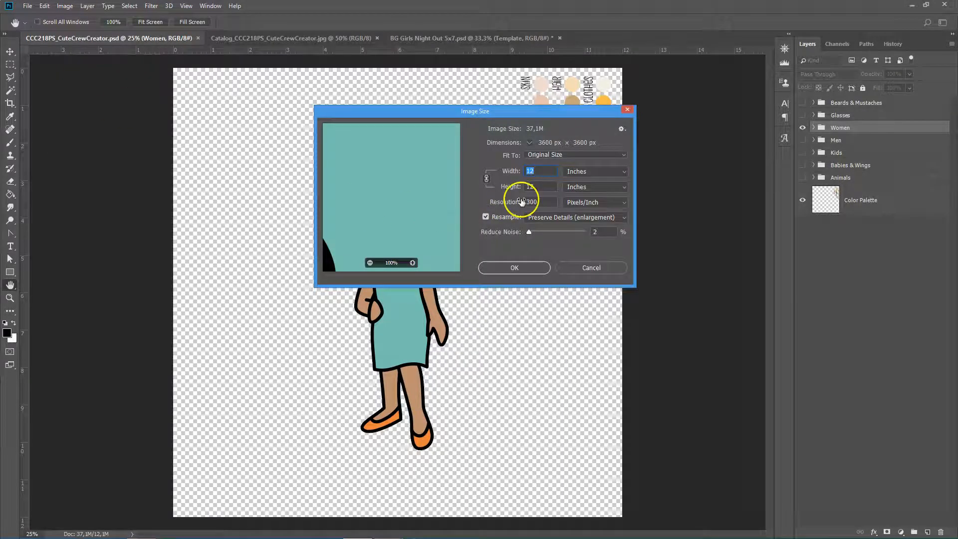
{"action": "type", "text": "6"}
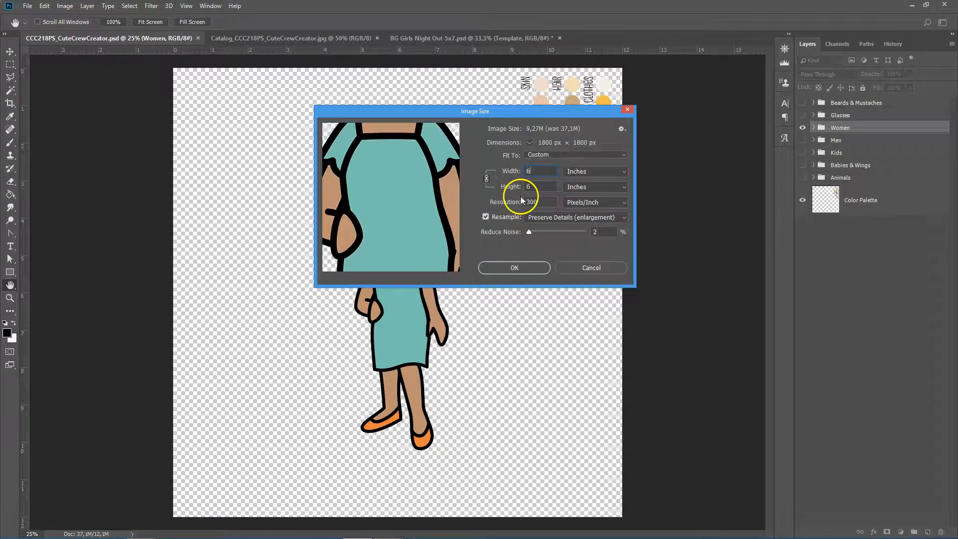
{"action": "left_click", "coordinate": [515, 269]}
{"action": "key", "text": "ctrl+plus"}
{"action": "key", "text": "ctrl+plus"}
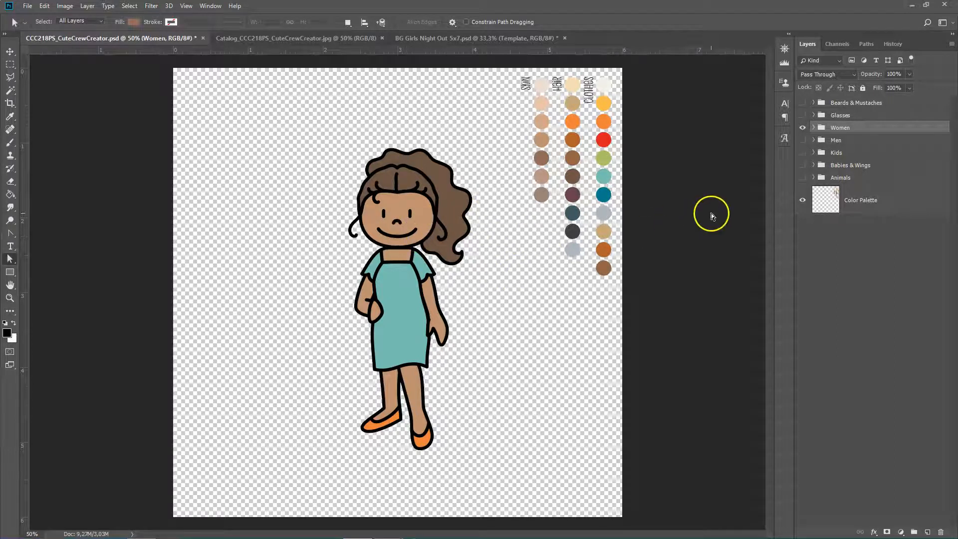
Step: Check the women's heads in the catalog, then swap Woman_Head_1 for Woman_Head_20 in the character file
{"action": "left_click", "coordinate": [265, 40]}
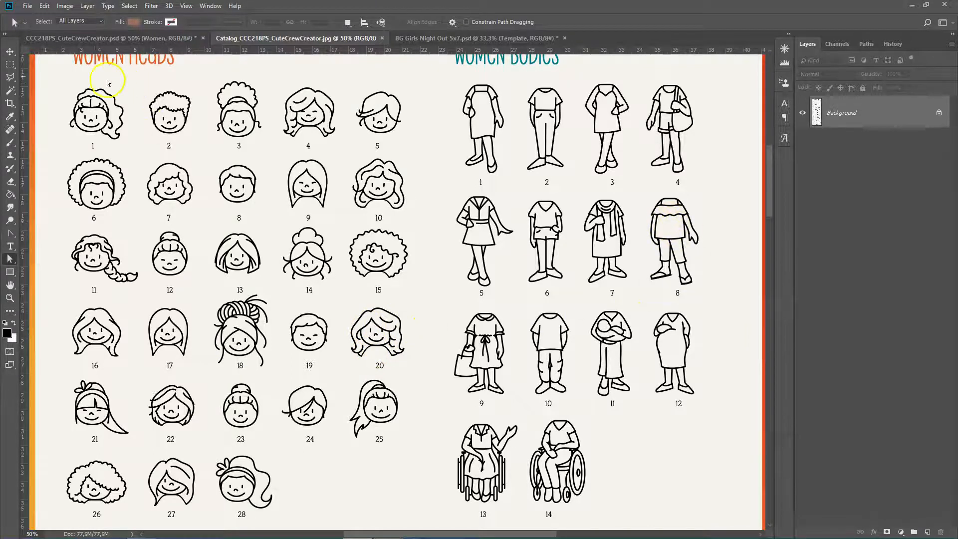
{"action": "left_click", "coordinate": [63, 39]}
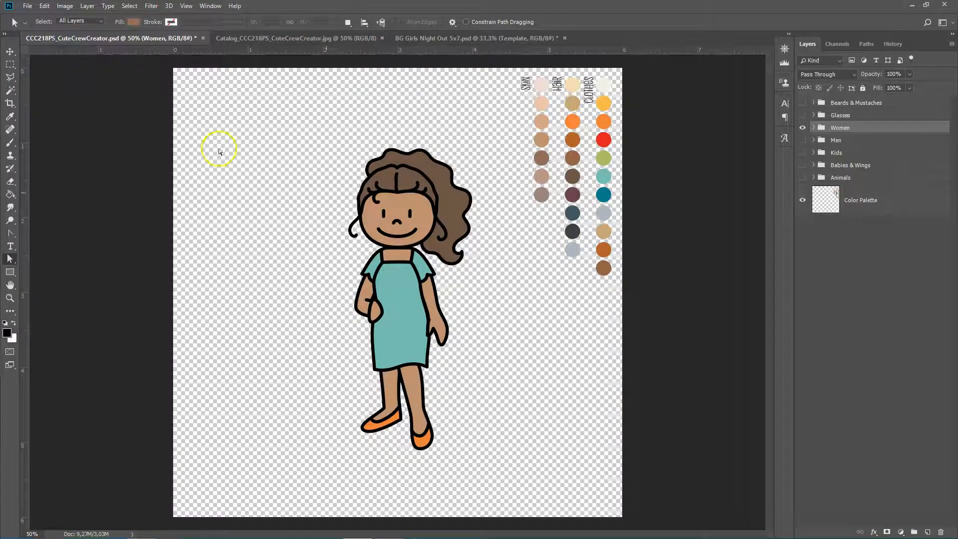
{"action": "left_click", "coordinate": [814, 128]}
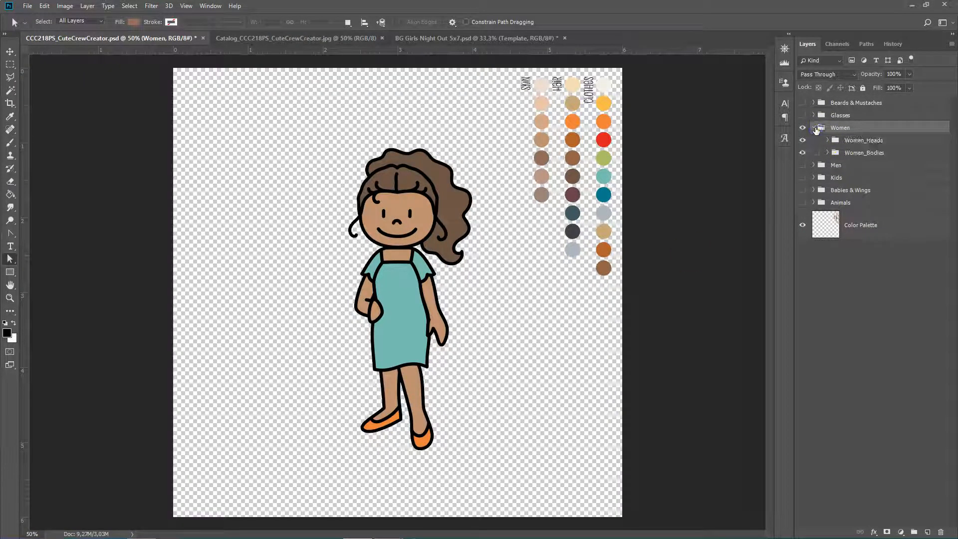
{"action": "left_click", "coordinate": [827, 140]}
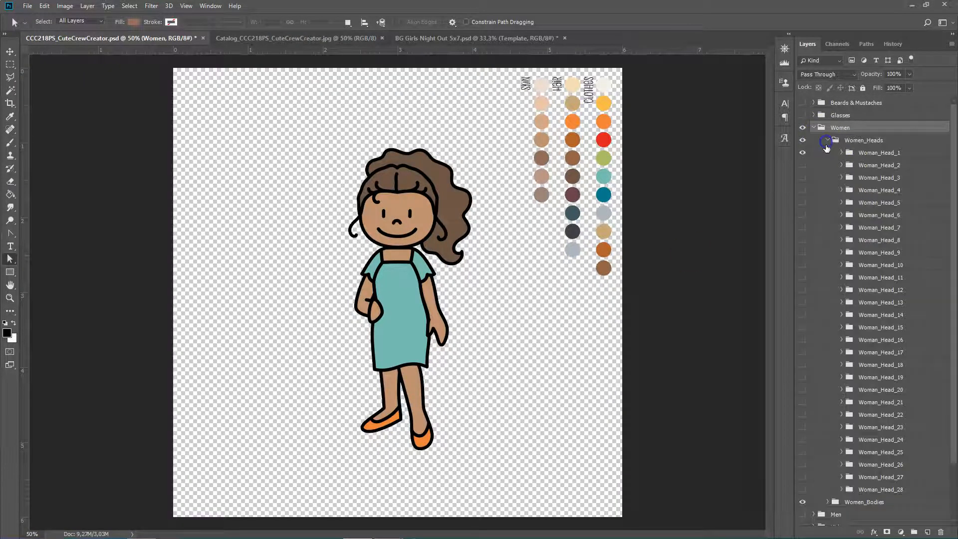
{"action": "left_click", "coordinate": [803, 156]}
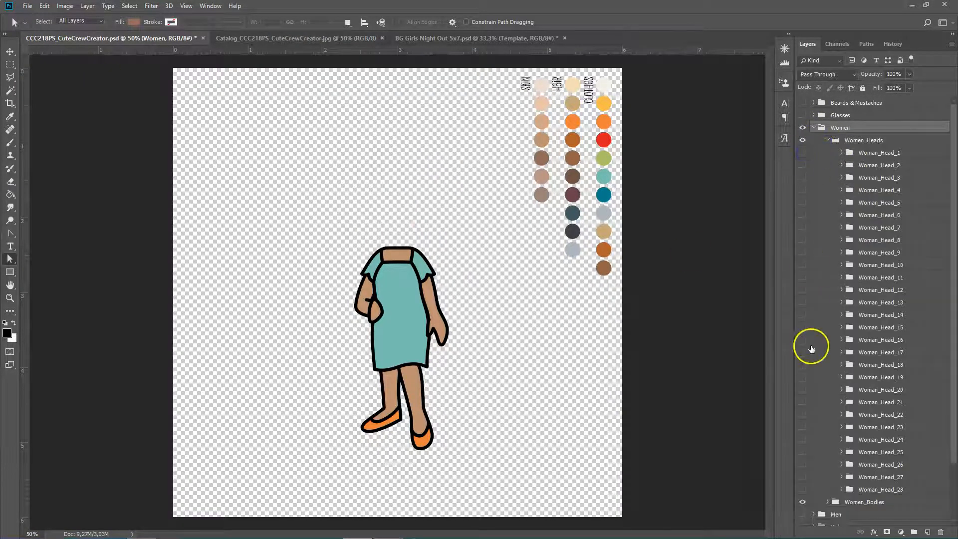
{"action": "left_click", "coordinate": [801, 391]}
{"action": "scroll", "coordinate": [830, 417], "scroll_direction": "down", "scroll_amount": 3}
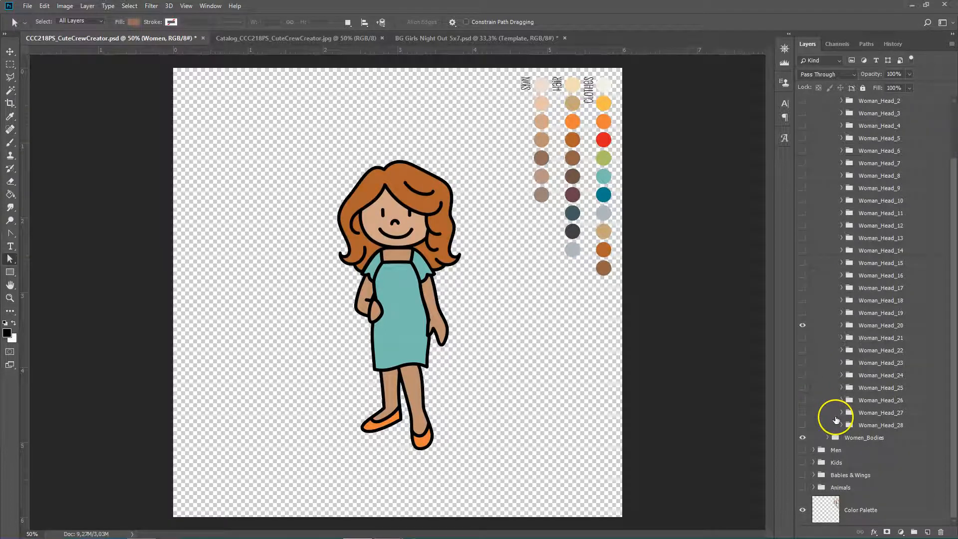
Step: Replace the visible body by hiding Woman_Body_1 and showing Woman_Body_8 in the Women_Bodies group
{"action": "left_click", "coordinate": [827, 438]}
{"action": "scroll", "coordinate": [830, 440], "scroll_direction": "down", "scroll_amount": 5}
{"action": "left_click", "coordinate": [801, 325]}
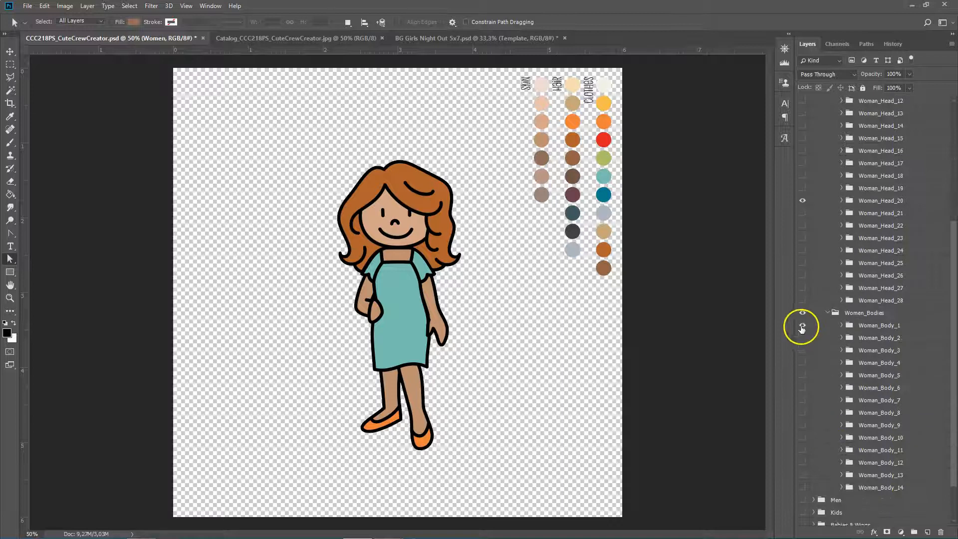
{"action": "left_click", "coordinate": [802, 413]}
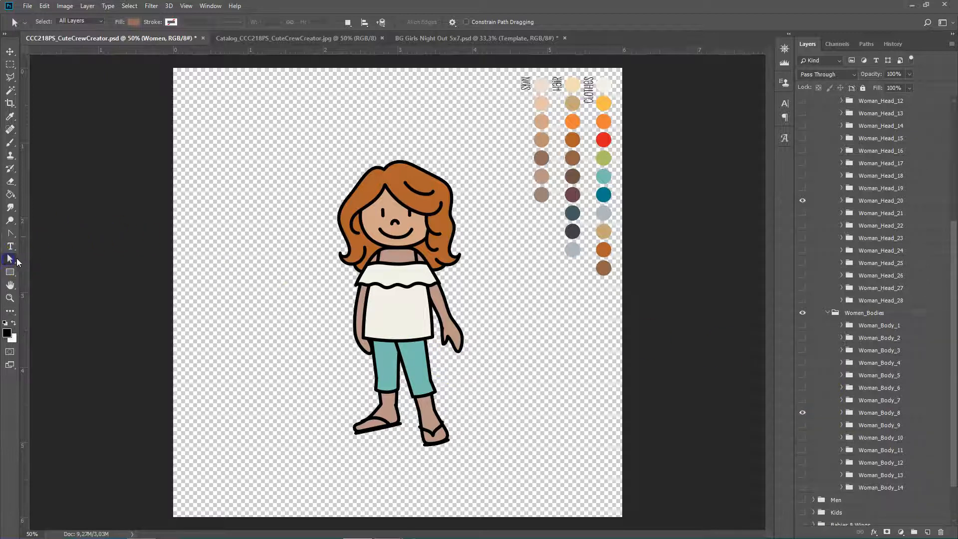
Step: Recolour the skin layer of Woman_Head_20 with the second skin swatch of the colour palette
{"action": "left_click", "coordinate": [378, 230]}
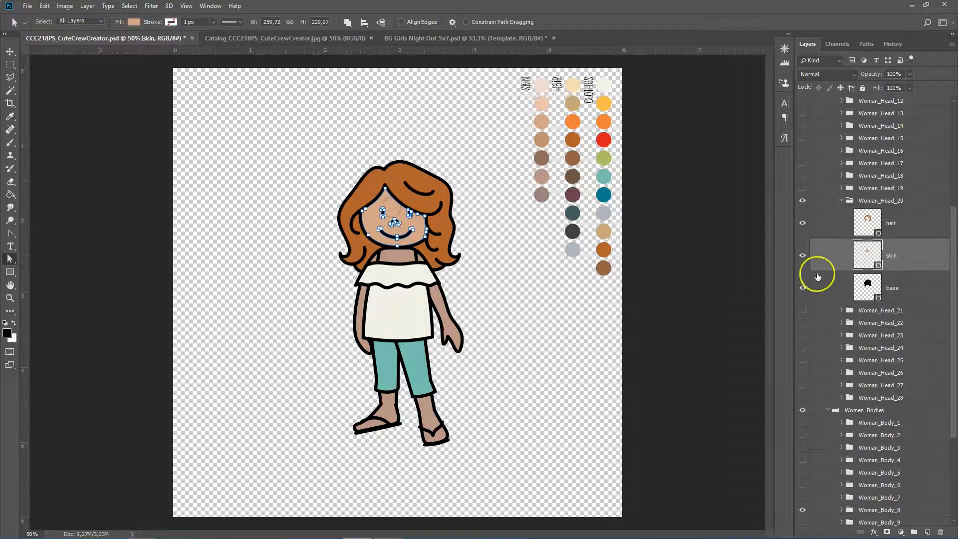
{"action": "double_click", "coordinate": [865, 254]}
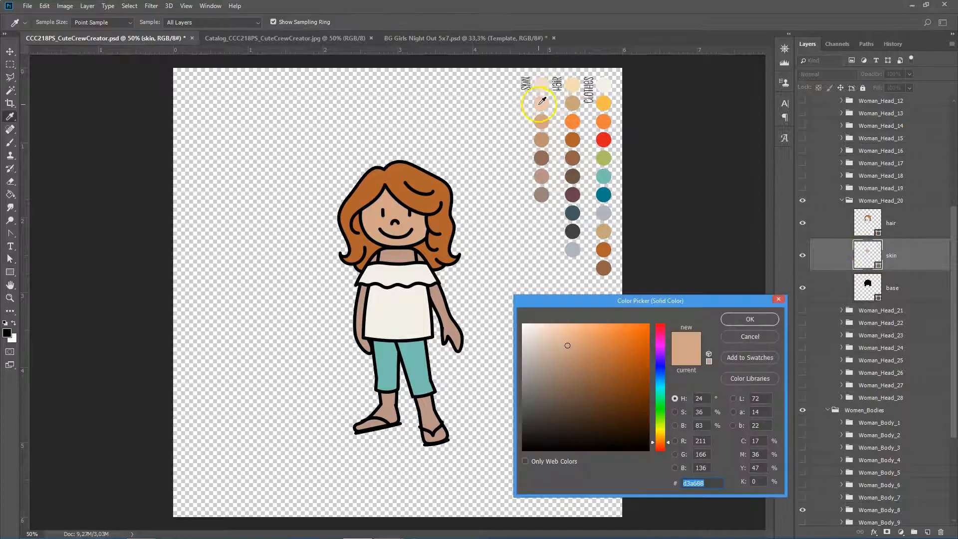
{"action": "left_click", "coordinate": [750, 319]}
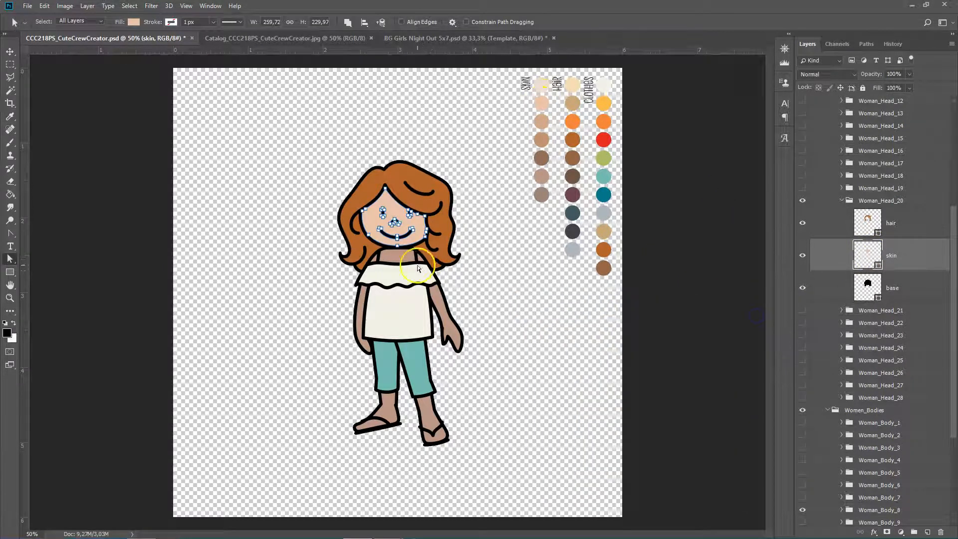
Step: Recolour the skin layer of Woman_Body_8 to match the face by sampling its colour, #e8c3aa
{"action": "left_click", "coordinate": [414, 261]}
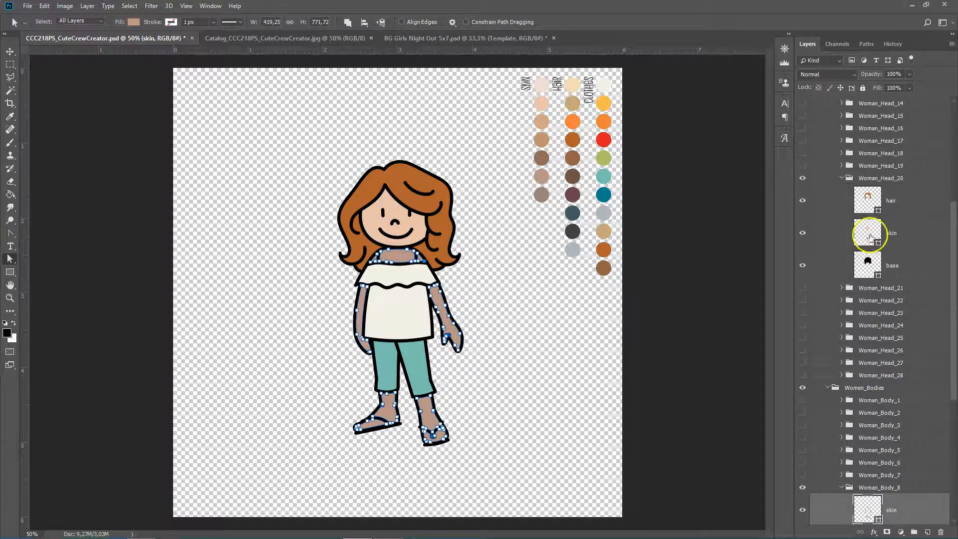
{"action": "double_click", "coordinate": [867, 507]}
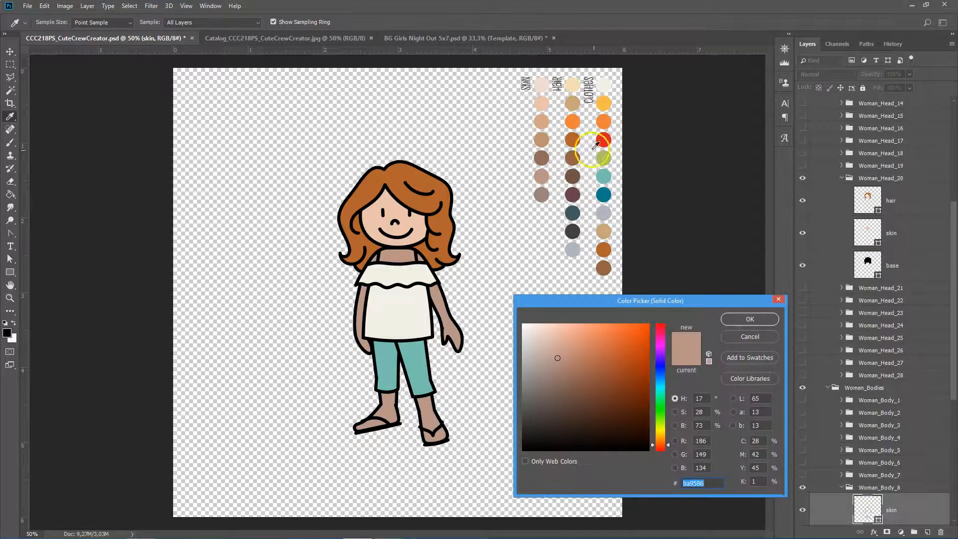
{"action": "left_click", "coordinate": [390, 203]}
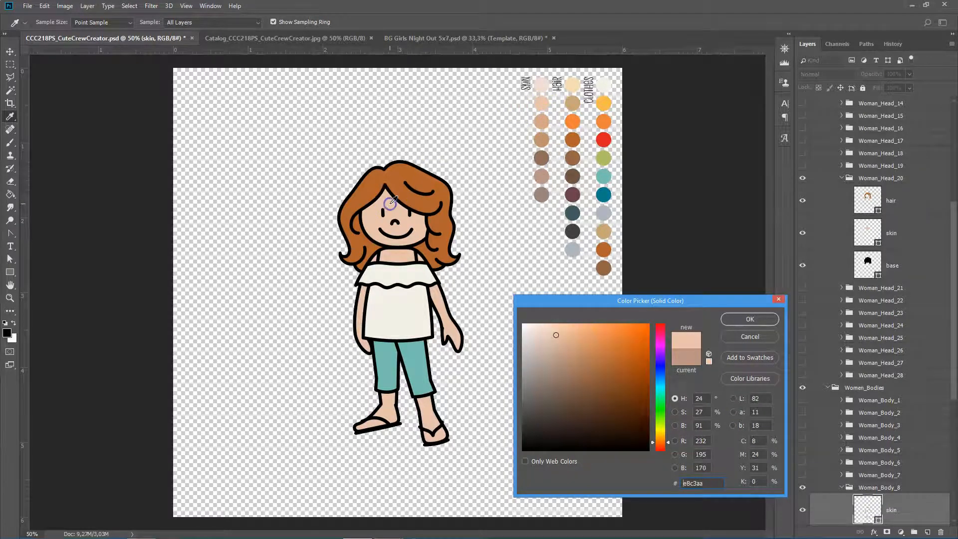
{"action": "left_click", "coordinate": [748, 320]}
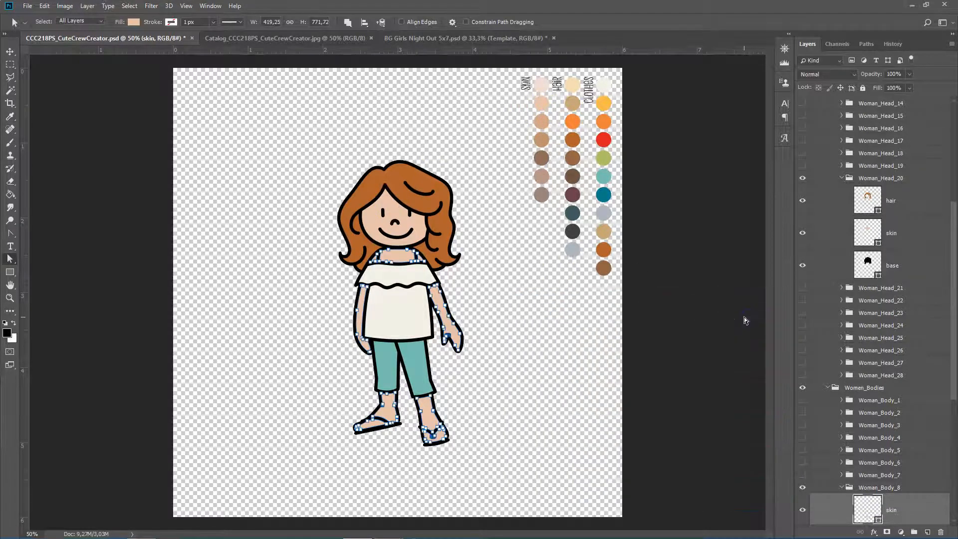
Step: Recolour the hair layer of Woman_Head_20 with the light blonde hair swatch, #f4ddb5
{"action": "left_click", "coordinate": [392, 176]}
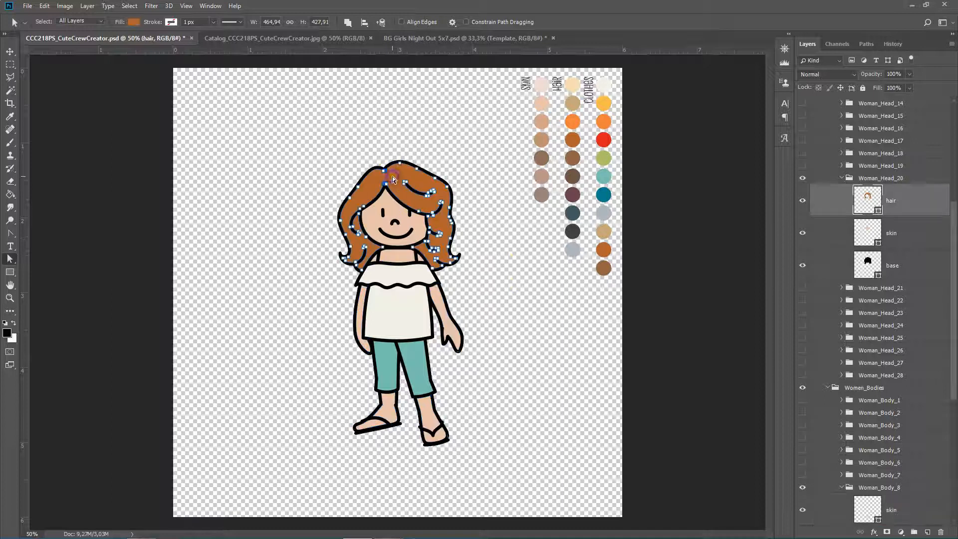
{"action": "double_click", "coordinate": [857, 200]}
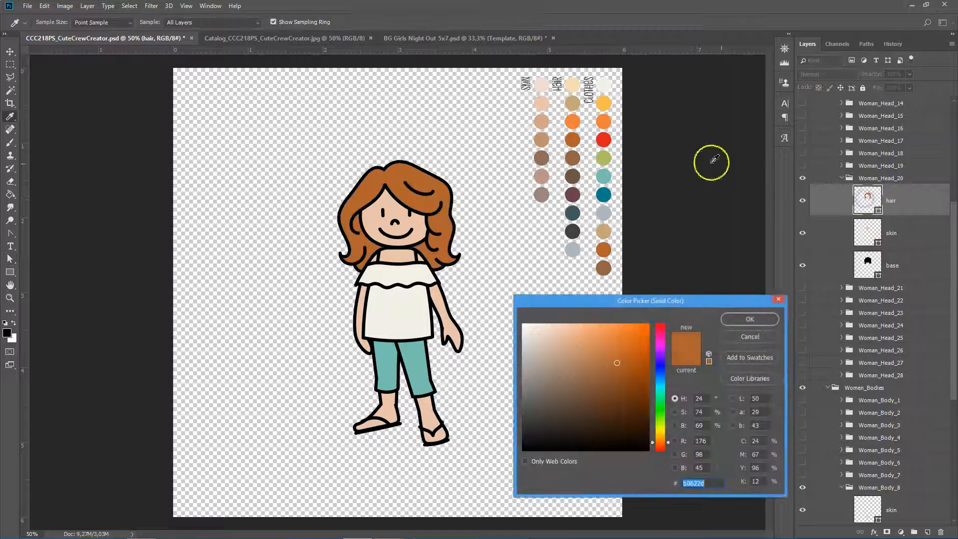
{"action": "left_click", "coordinate": [572, 84]}
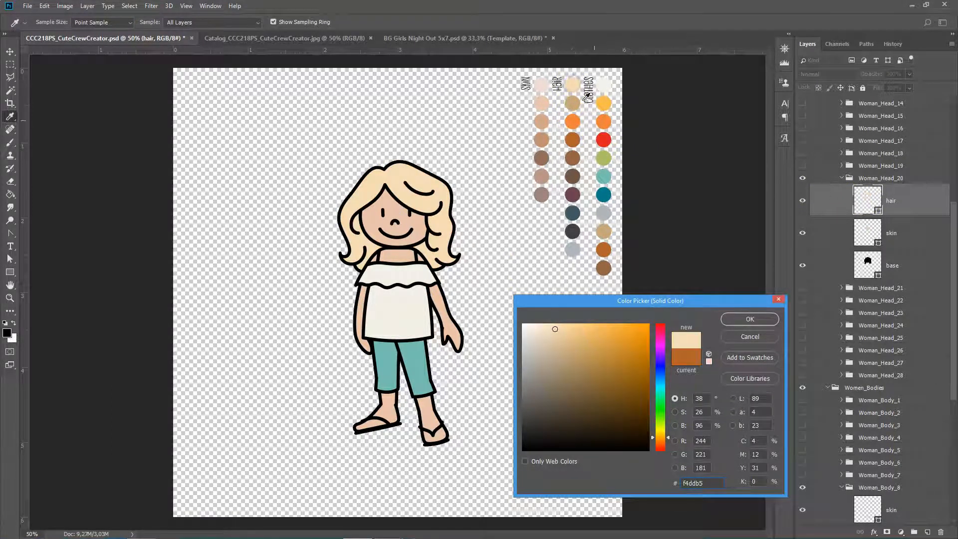
{"action": "left_click", "coordinate": [754, 319]}
{"action": "key", "text": "a"}
Step: Collapse the Woman_Head_20 and Woman_Body_8 groups and duplicate both into BG Girls Night Out 5x7.psd
{"action": "left_click", "coordinate": [841, 177]}
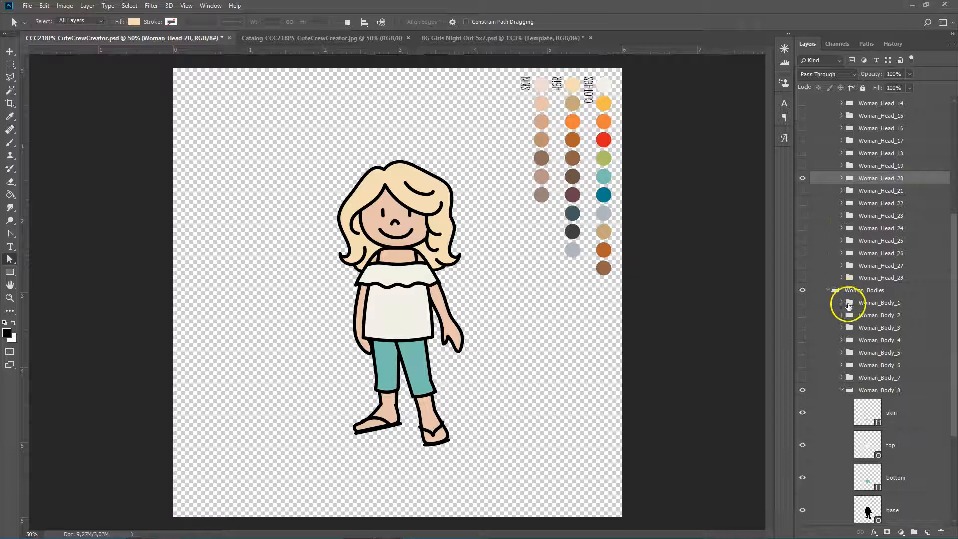
{"action": "left_click", "coordinate": [843, 390]}
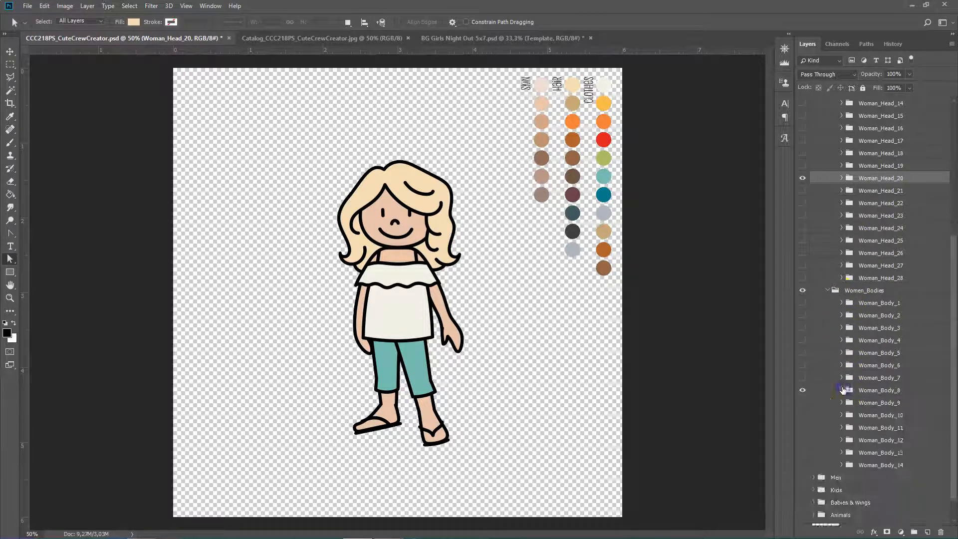
{"action": "left_click", "coordinate": [867, 389]}
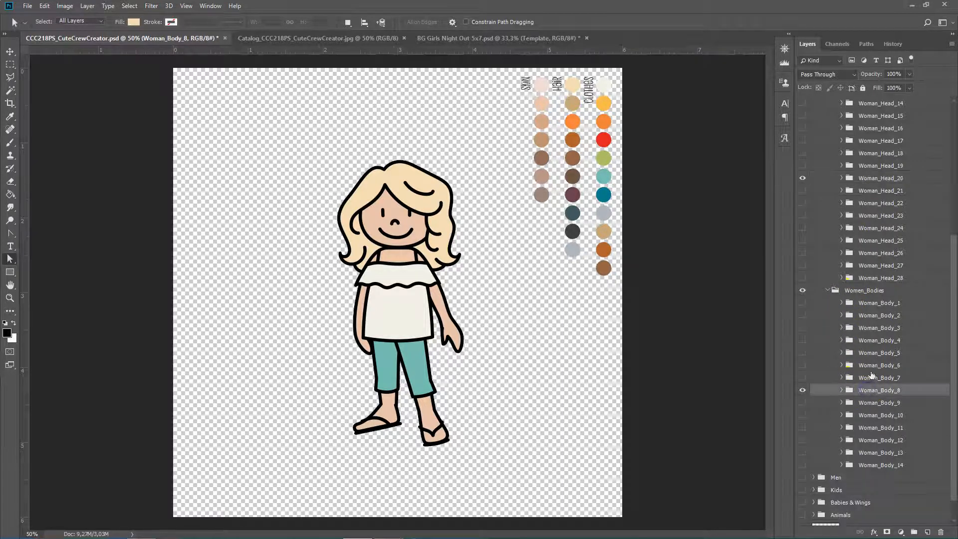
{"action": "left_click", "coordinate": [875, 178], "text": "ctrl"}
{"action": "right_click", "coordinate": [875, 175]}
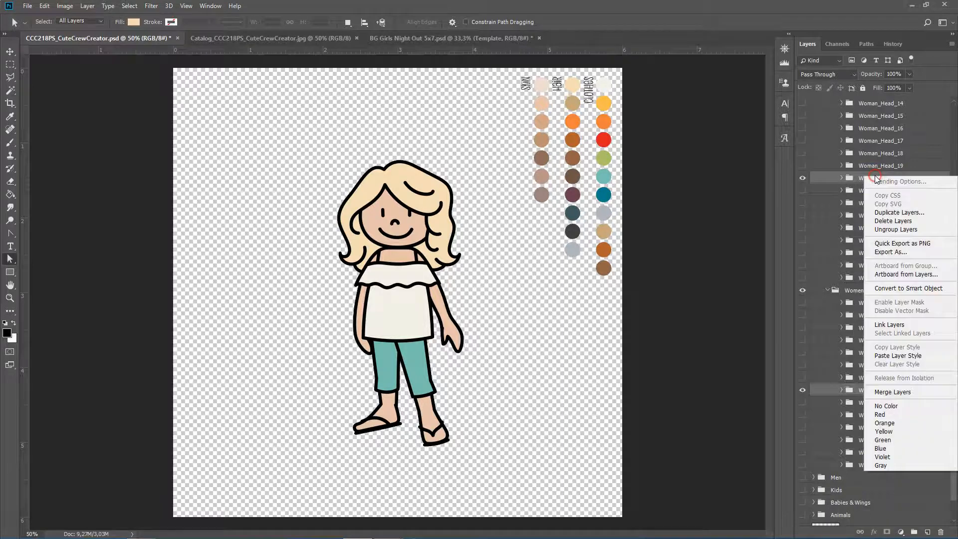
{"action": "left_click", "coordinate": [889, 214]}
{"action": "left_click", "coordinate": [491, 192]}
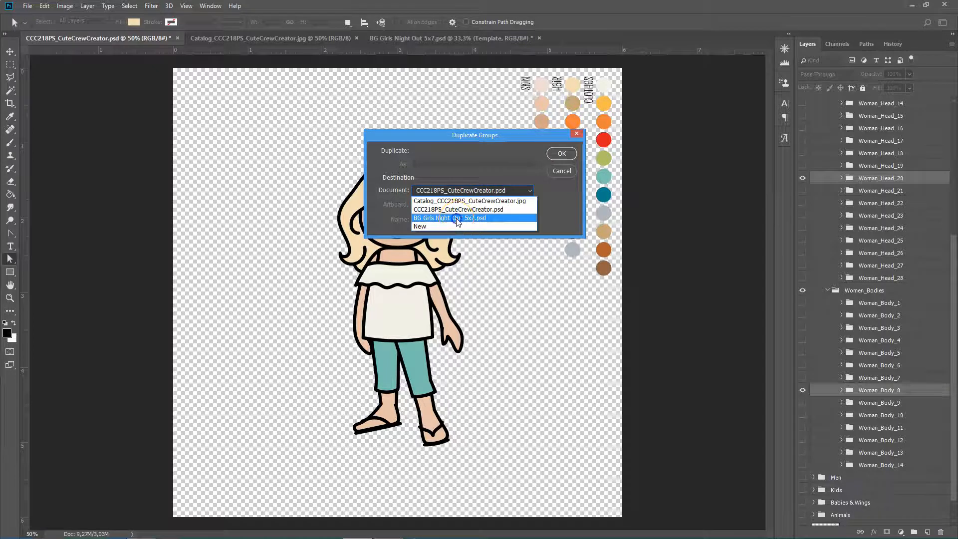
{"action": "left_click", "coordinate": [458, 220]}
{"action": "left_click", "coordinate": [562, 154]}
Step: Shift the blonde woman slightly down and to the right on the party invitation, then return to CCC218PS_CuteCrewCreator.psd
{"action": "left_click", "coordinate": [428, 39]}
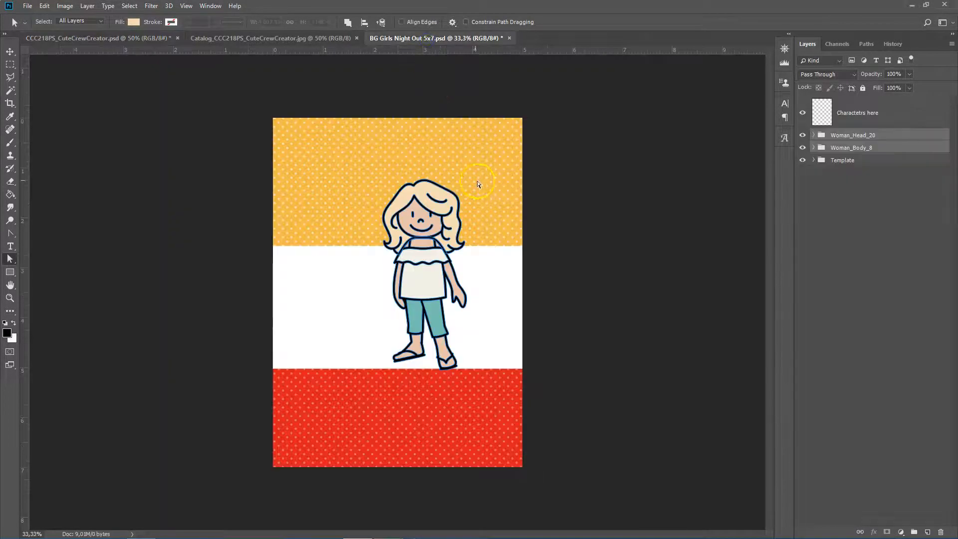
{"action": "left_click", "coordinate": [9, 51]}
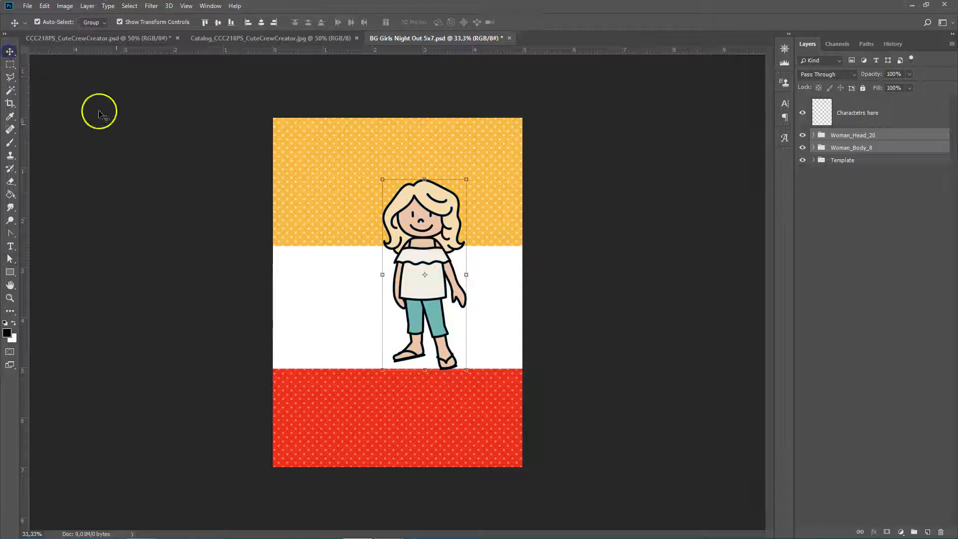
{"action": "left_click_drag", "start_coordinate": [426, 218], "coordinate": [444, 240]}
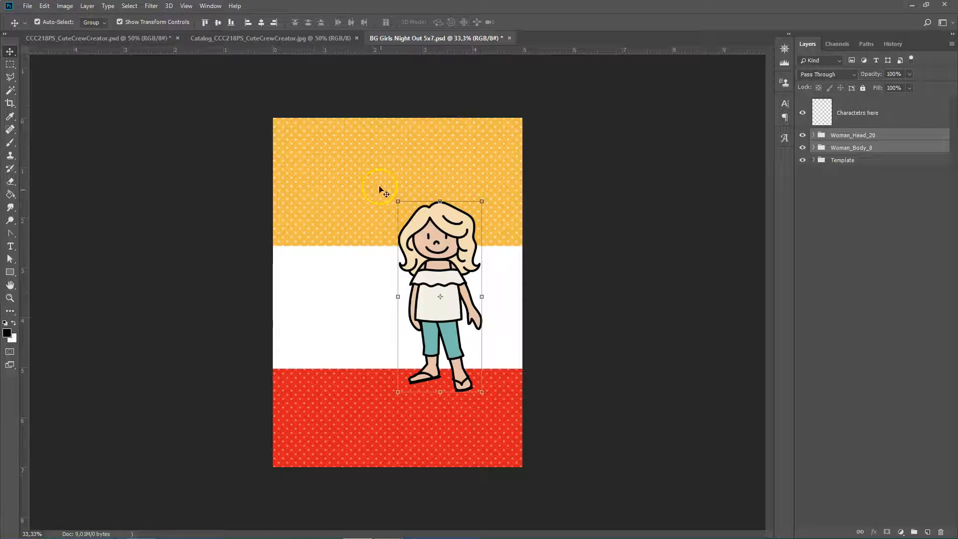
{"action": "left_click", "coordinate": [125, 40]}
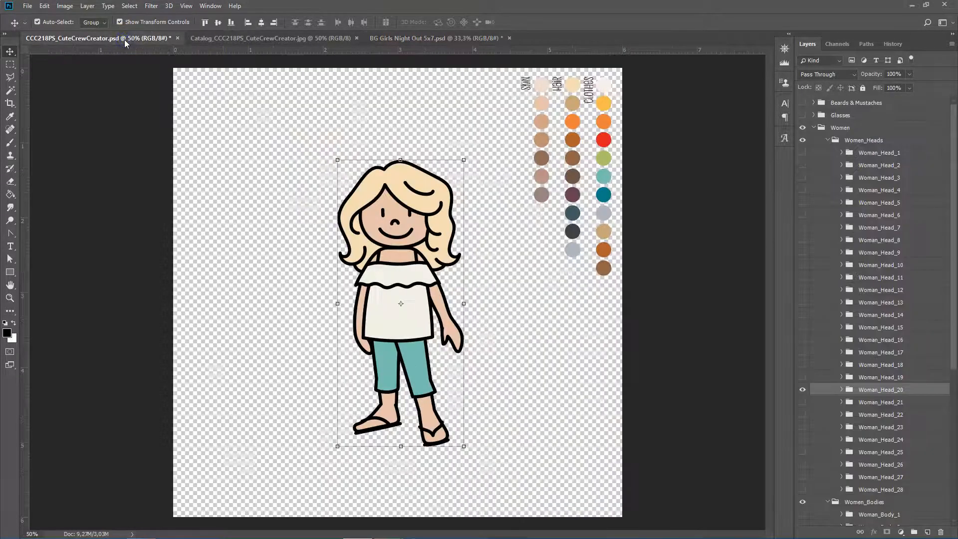
Step: Collapse the Women_Heads, Women_Bodies and Women groups and hide the Women group
{"action": "left_click", "coordinate": [827, 140]}
{"action": "left_click", "coordinate": [828, 152]}
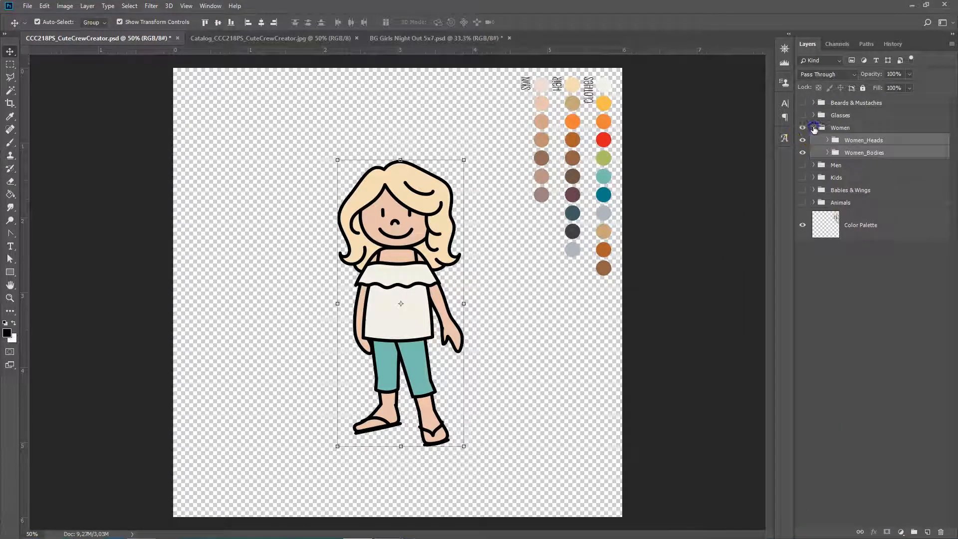
{"action": "left_click", "coordinate": [814, 128]}
{"action": "left_click", "coordinate": [802, 127]}
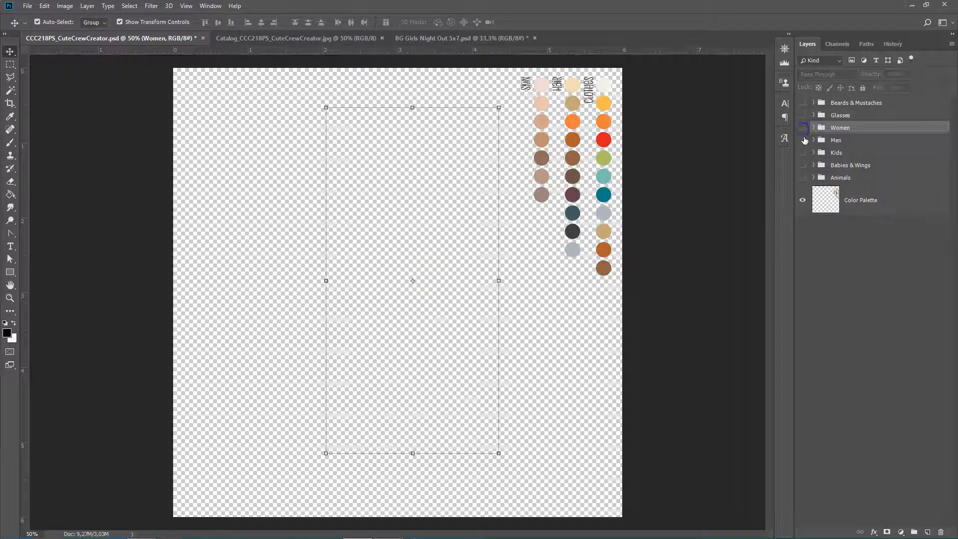
Step: Show and expand the Animals group and hide its Dog_2 group
{"action": "left_click", "coordinate": [802, 178]}
{"action": "left_click", "coordinate": [813, 177]}
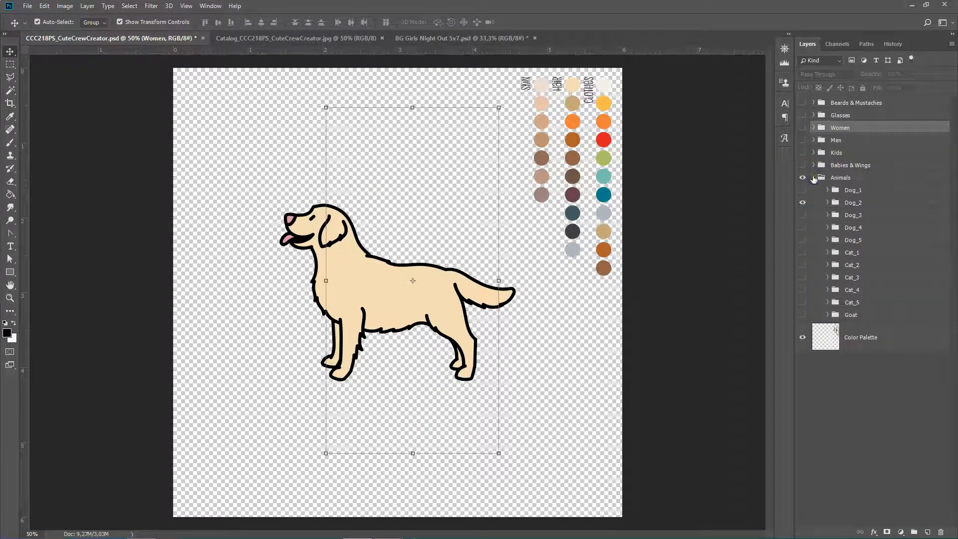
{"action": "left_click", "coordinate": [802, 203]}
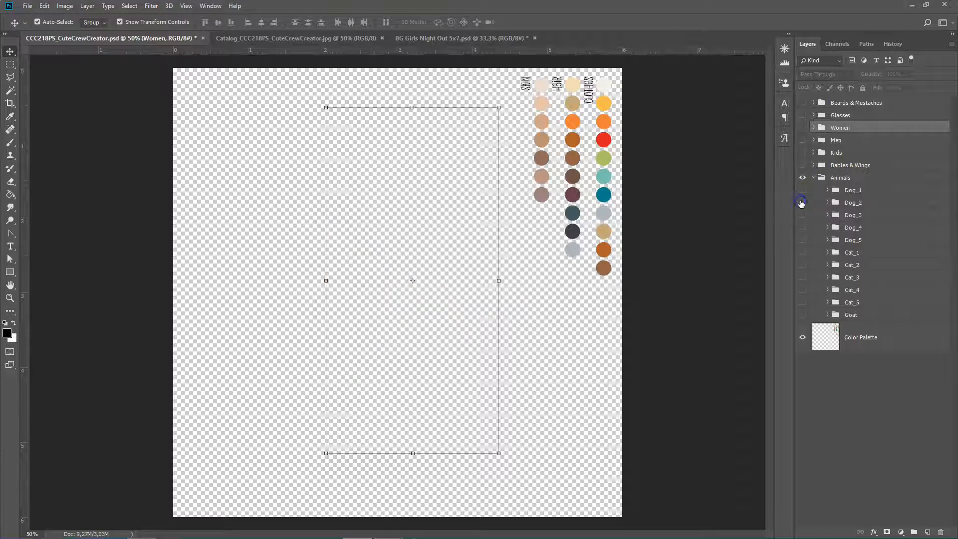
Step: Look up the animals in the catalog file, then show and select the sitting dog, Dog_4, in CCC218PS_CuteCrewCreator.psd
{"action": "left_click", "coordinate": [291, 39]}
{"action": "scroll", "coordinate": [384, 294], "scroll_direction": "down", "scroll_amount": 10}
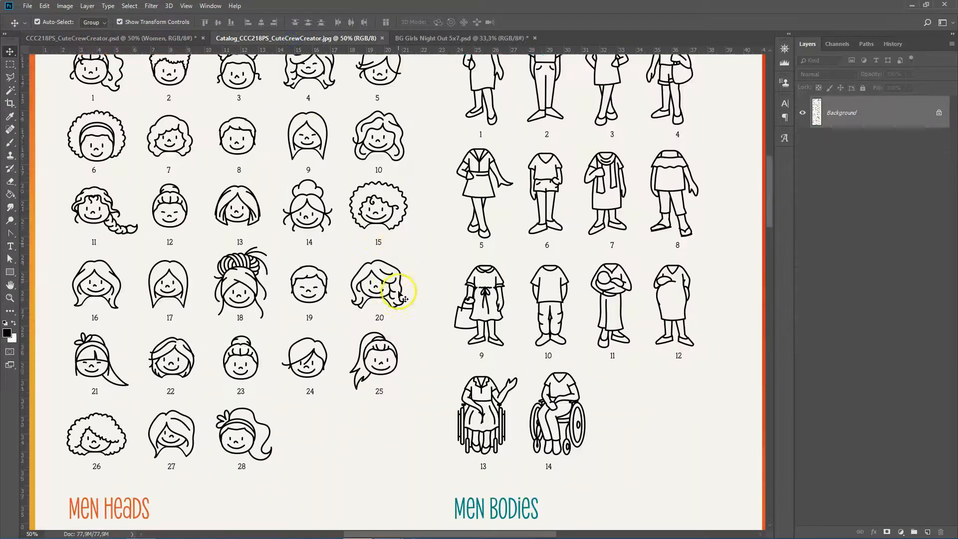
{"action": "scroll", "coordinate": [401, 302], "scroll_direction": "down", "scroll_amount": 10}
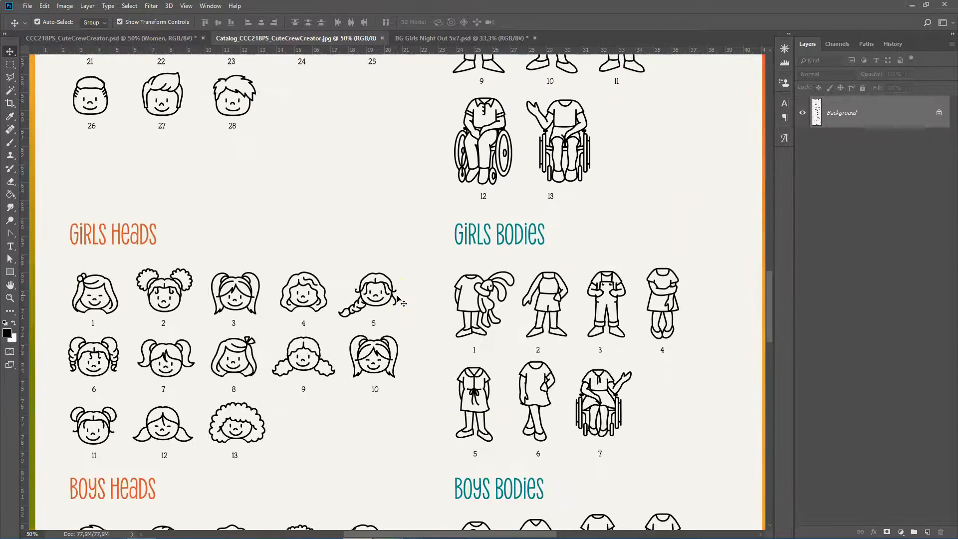
{"action": "scroll", "coordinate": [397, 299], "scroll_direction": "down", "scroll_amount": 6}
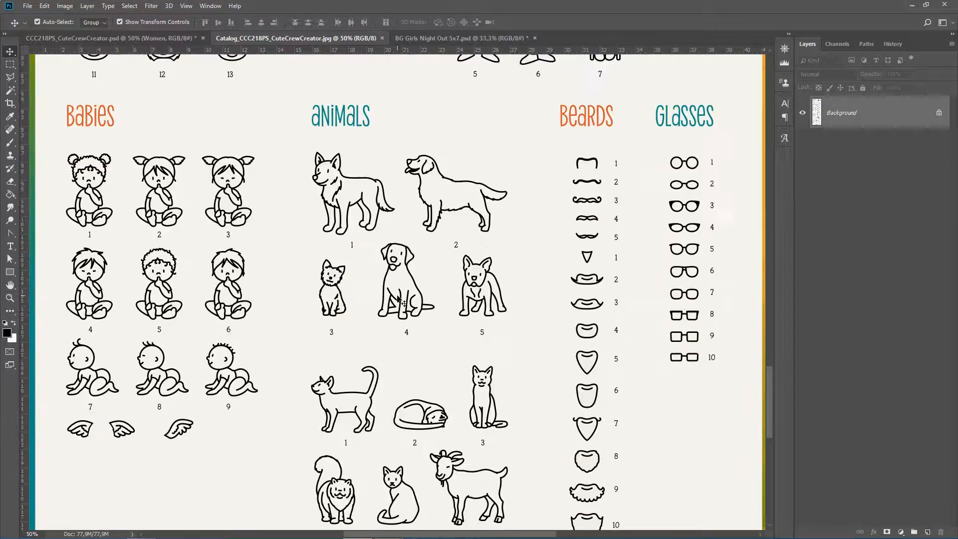
{"action": "scroll", "coordinate": [398, 292], "scroll_direction": "up", "scroll_amount": 1}
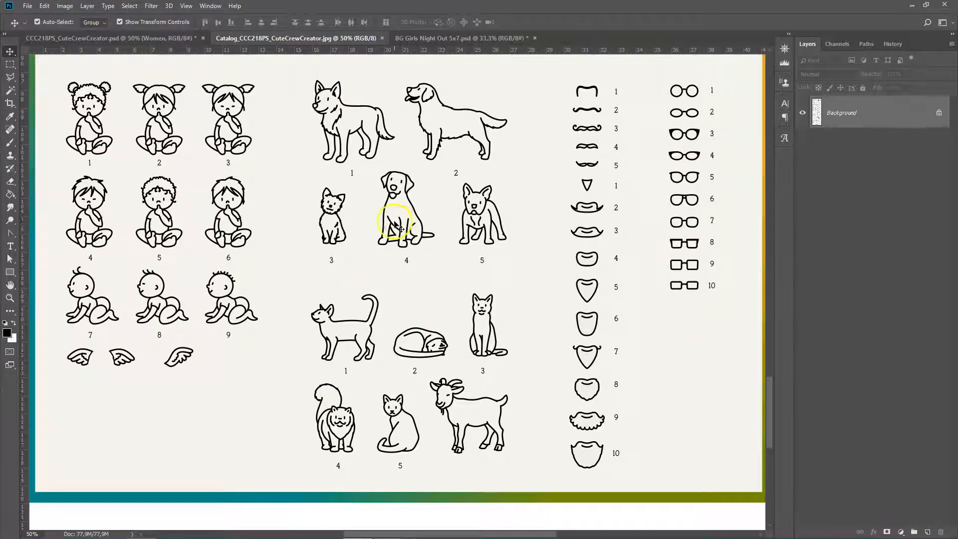
{"action": "left_click", "coordinate": [114, 38]}
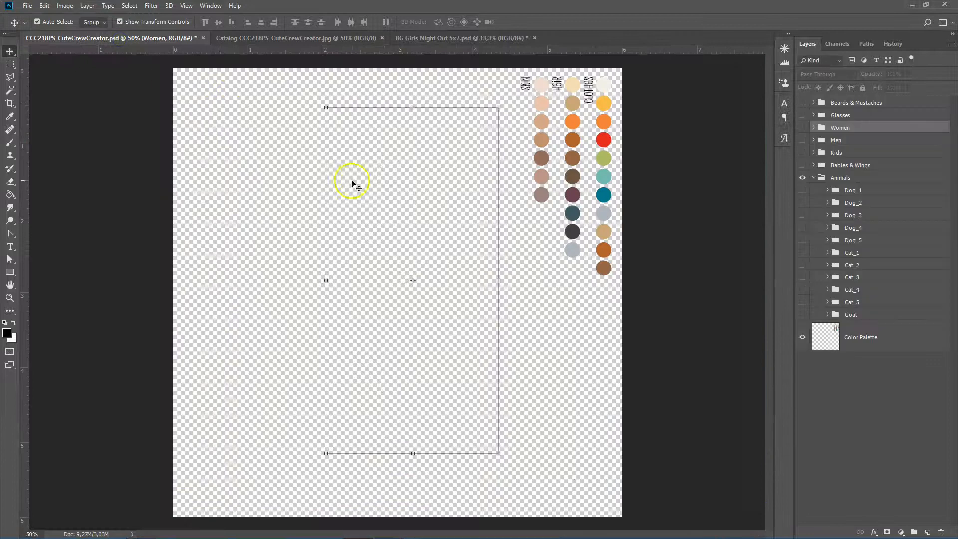
{"action": "left_click", "coordinate": [803, 228]}
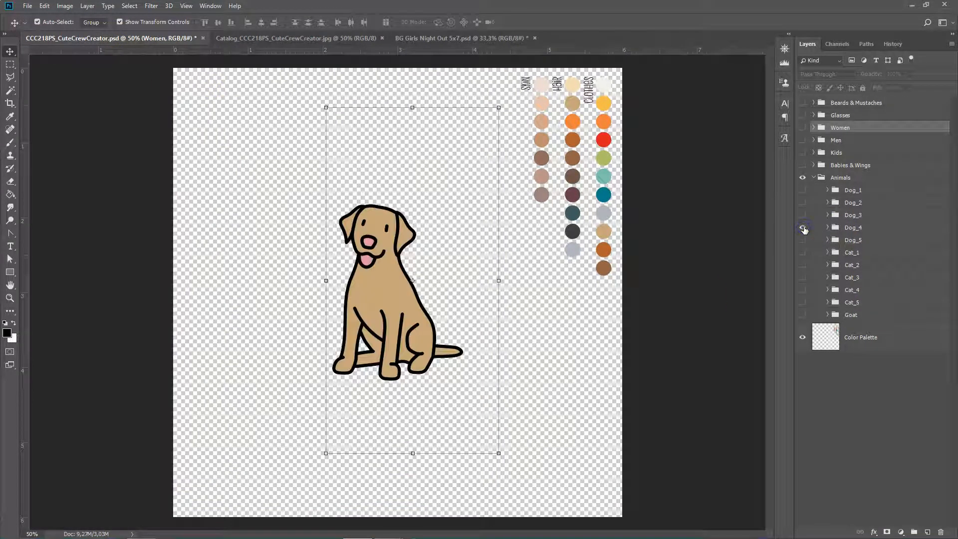
{"action": "left_click", "coordinate": [855, 228]}
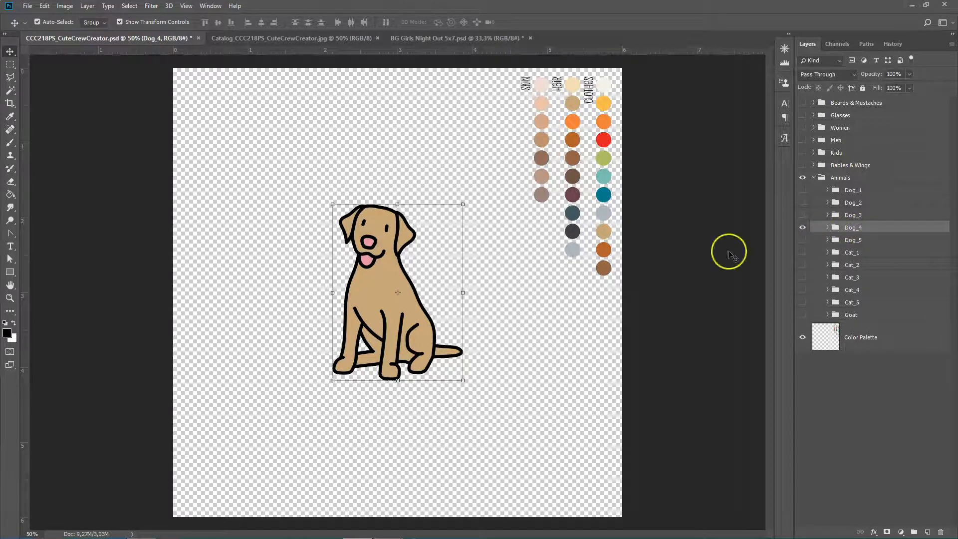
Step: Recolour the fur layer of Dog_4 with the off-white clothes swatch, #f2f1e7
{"action": "left_click", "coordinate": [10, 259]}
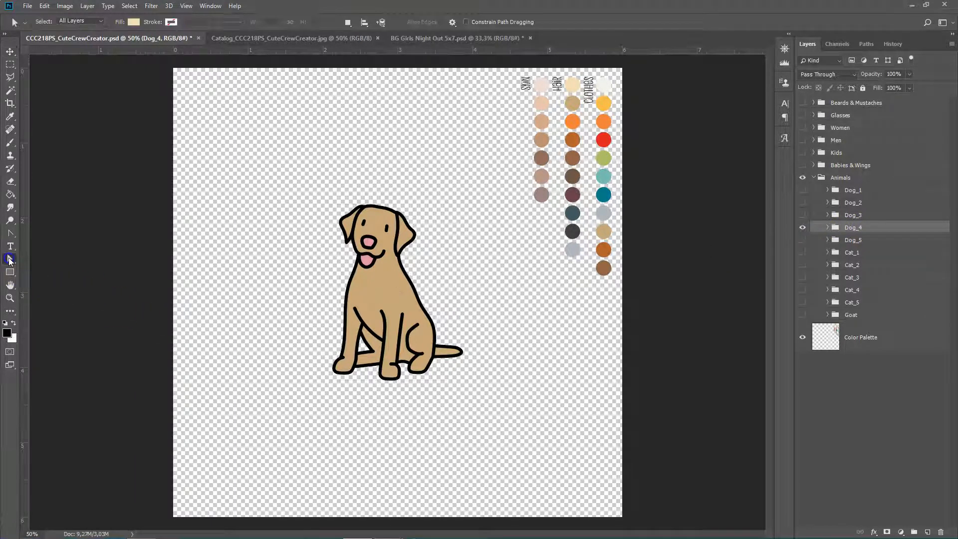
{"action": "left_click", "coordinate": [364, 282]}
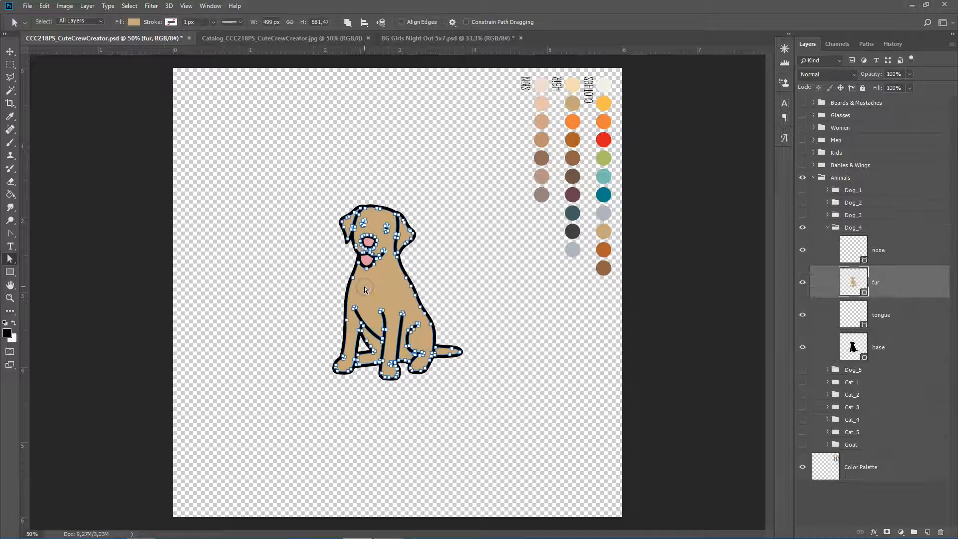
{"action": "double_click", "coordinate": [853, 282]}
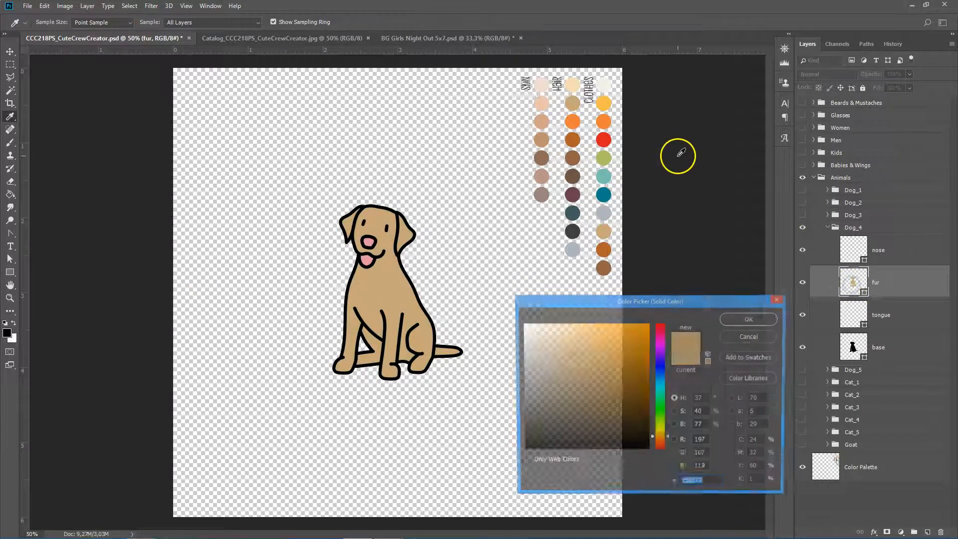
{"action": "left_click", "coordinate": [605, 82]}
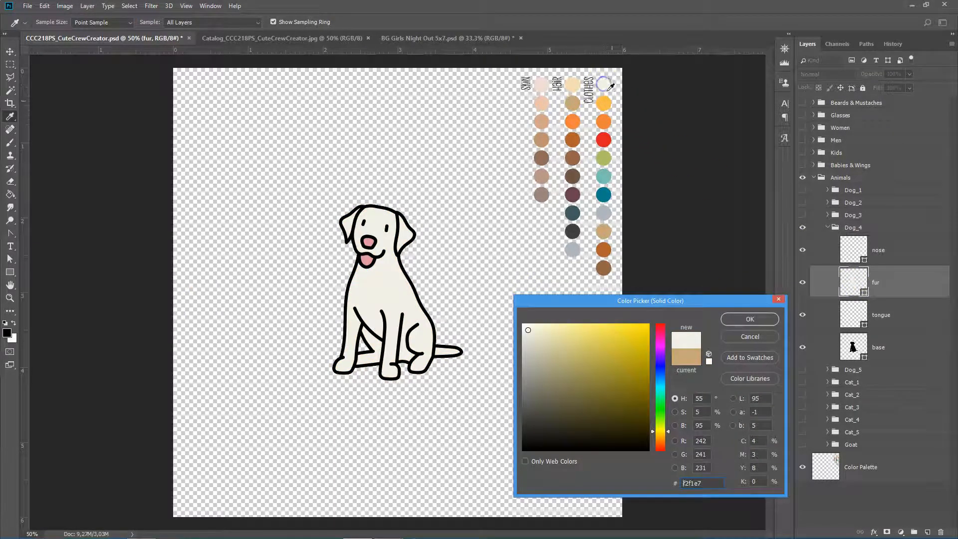
{"action": "left_click", "coordinate": [766, 320]}
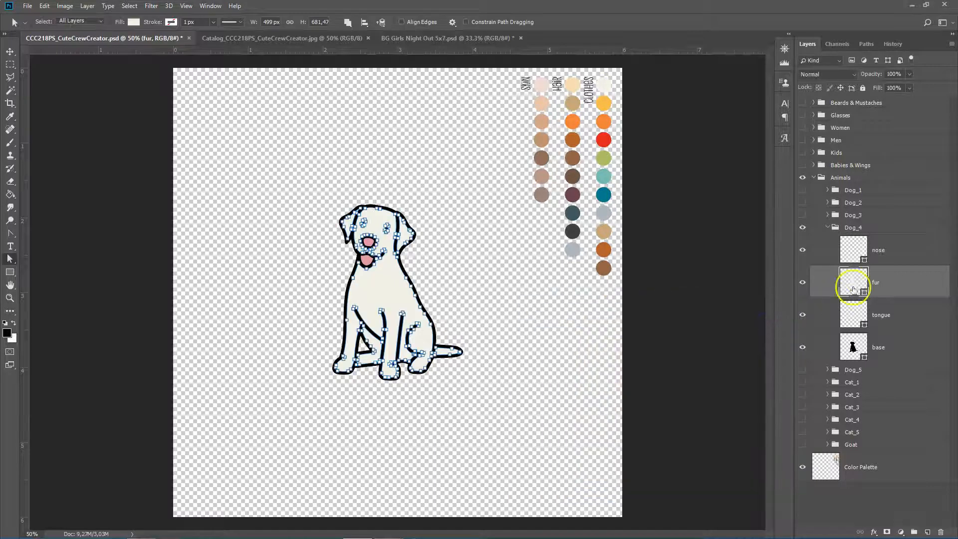
Step: Collapse the Dog_4 group and duplicate it into BG Girls Night Out 5x7.psd
{"action": "left_click", "coordinate": [854, 228]}
{"action": "left_click", "coordinate": [828, 228]}
{"action": "right_click", "coordinate": [864, 230]}
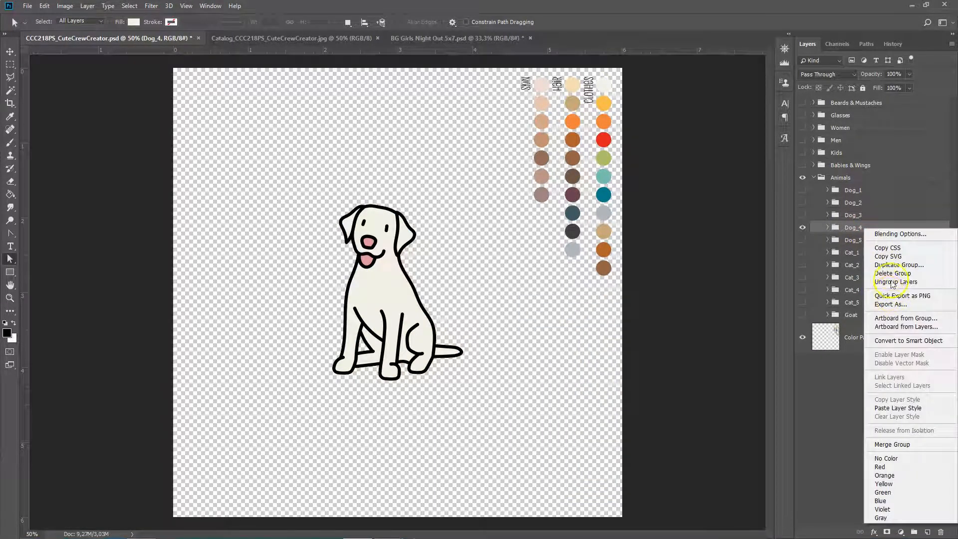
{"action": "left_click", "coordinate": [891, 265]}
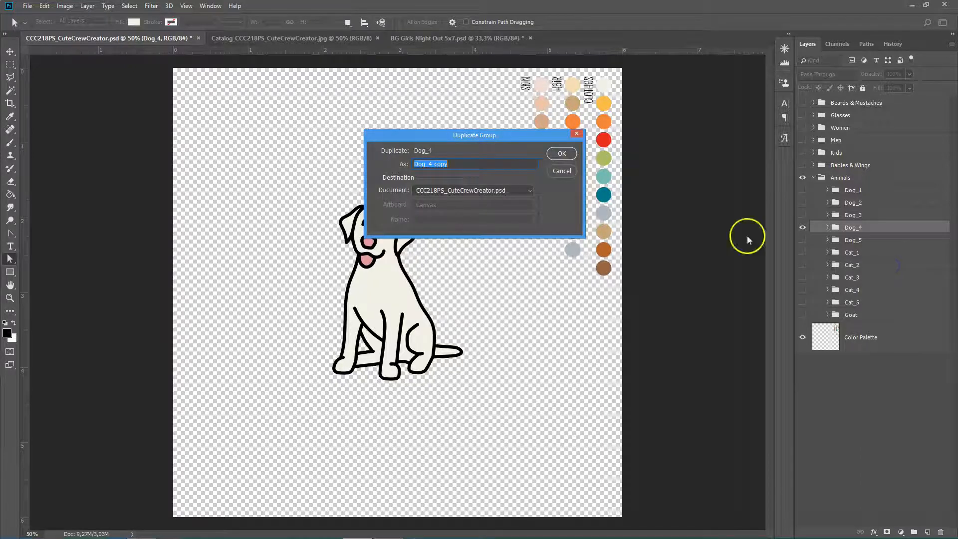
{"action": "left_click", "coordinate": [473, 193]}
{"action": "left_click", "coordinate": [449, 214]}
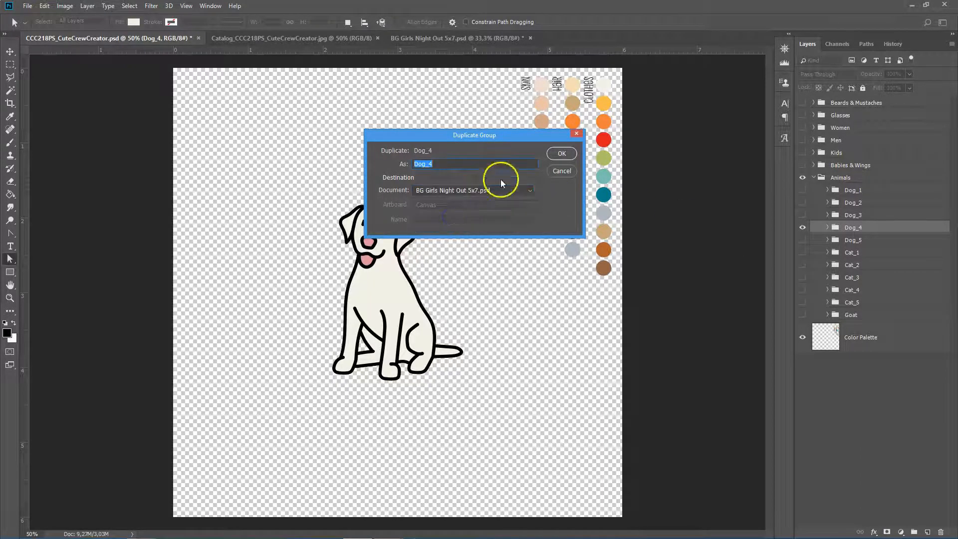
{"action": "left_click", "coordinate": [560, 153]}
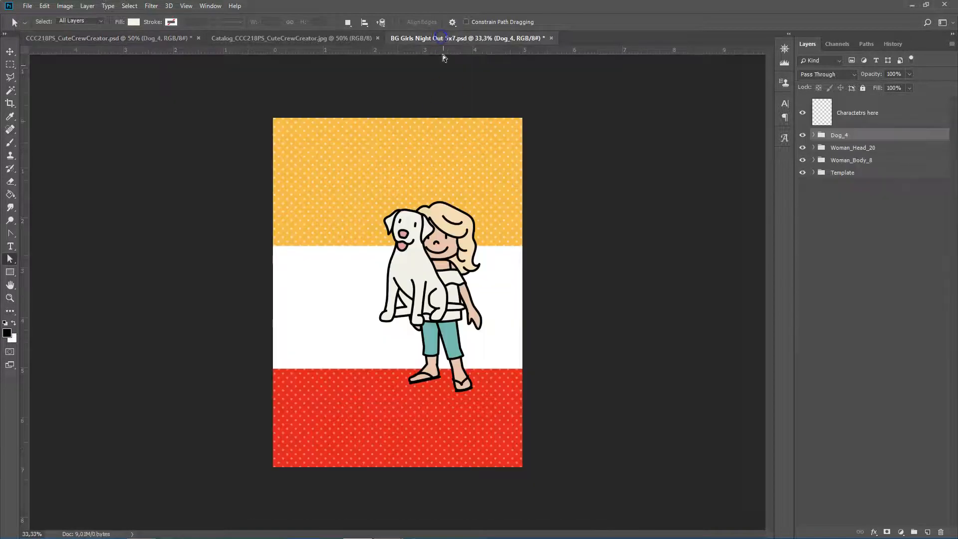
Step: Switch to BG Girls Night Out 5x7.psd and move the dog down and to the right, in front of the blonde woman
{"action": "left_click", "coordinate": [441, 37]}
{"action": "key", "text": "v"}
{"action": "left_click_drag", "start_coordinate": [408, 261], "coordinate": [448, 302]}
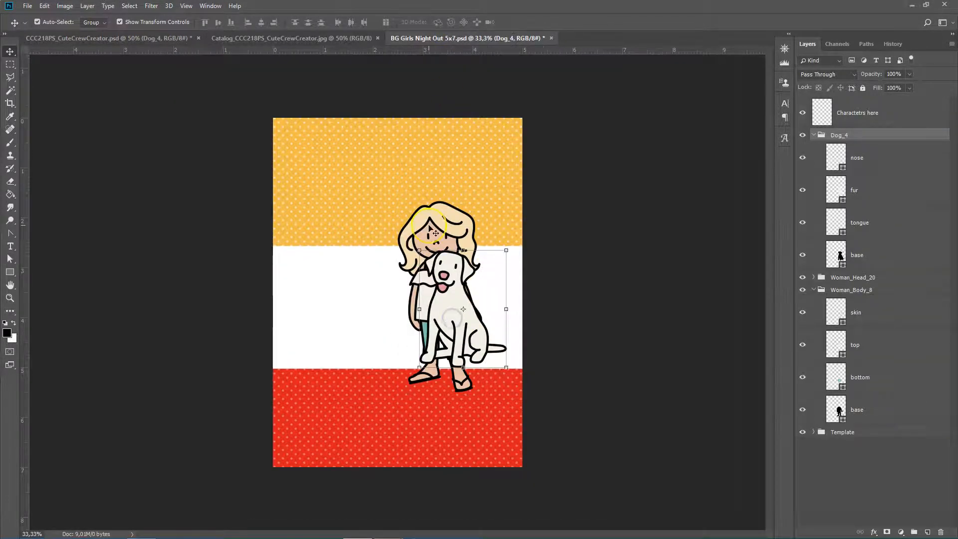
{"action": "left_click_drag", "start_coordinate": [429, 228], "coordinate": [400, 227]}
{"action": "key", "text": "ctrl+z"}
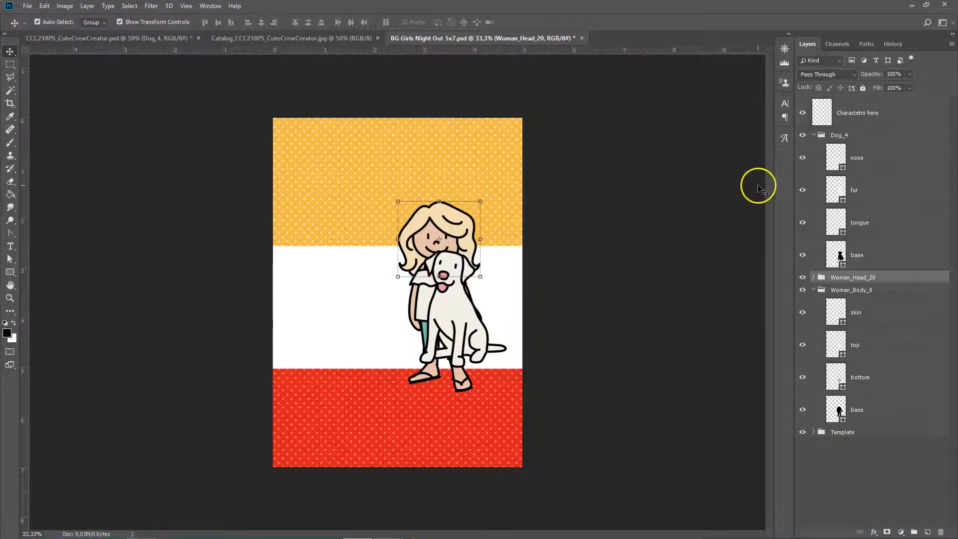
Step: Collapse the Dog_4 group on the invitation and rename it Mojo
{"action": "left_click", "coordinate": [814, 136]}
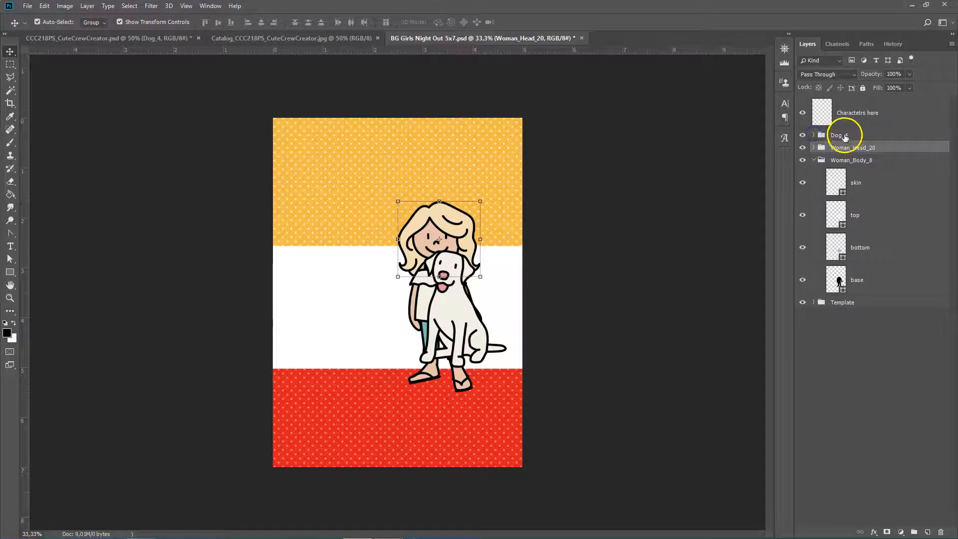
{"action": "double_click", "coordinate": [843, 135]}
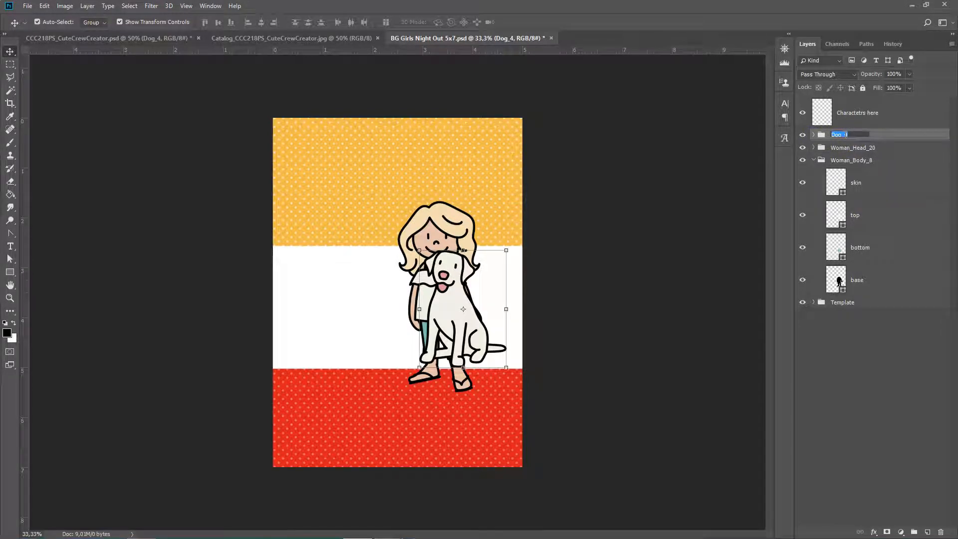
{"action": "type", "text": "Mojo"}
{"action": "key", "text": "Return"}
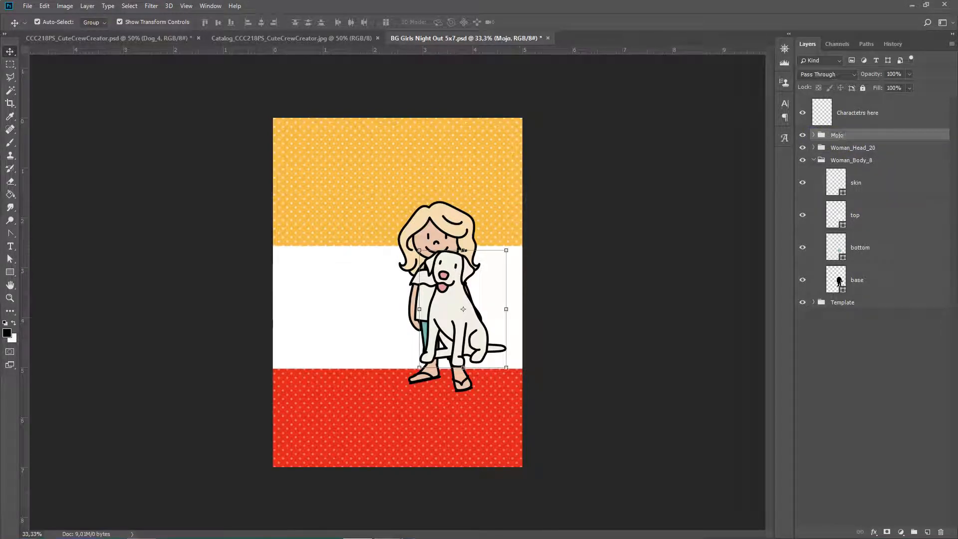
Step: Combine Woman_Head_20 and Woman_Body_8 into a new group and name it with the woman's first name
{"action": "left_click", "coordinate": [853, 148]}
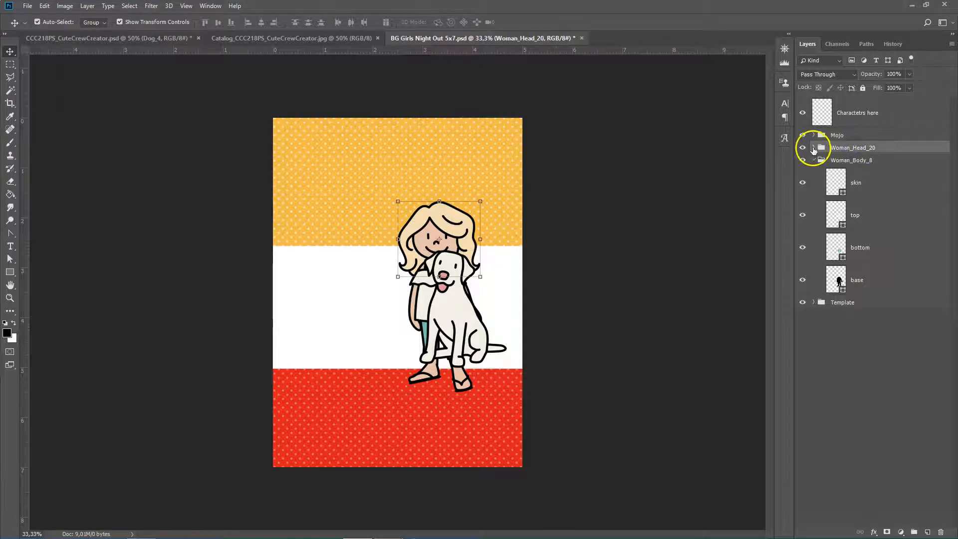
{"action": "left_click", "coordinate": [813, 148]}
{"action": "left_click", "coordinate": [813, 148]}
{"action": "left_click", "coordinate": [814, 160]}
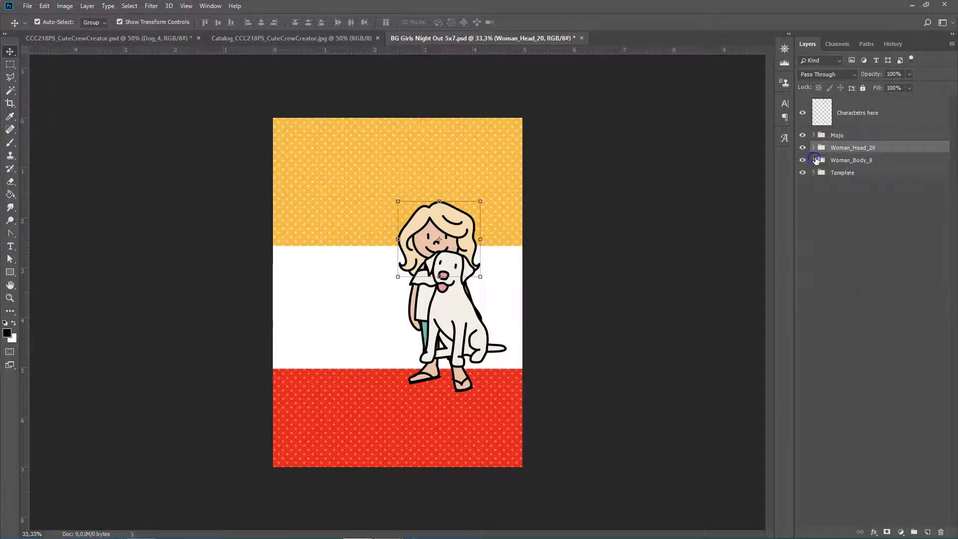
{"action": "left_click", "coordinate": [864, 160], "text": "shift"}
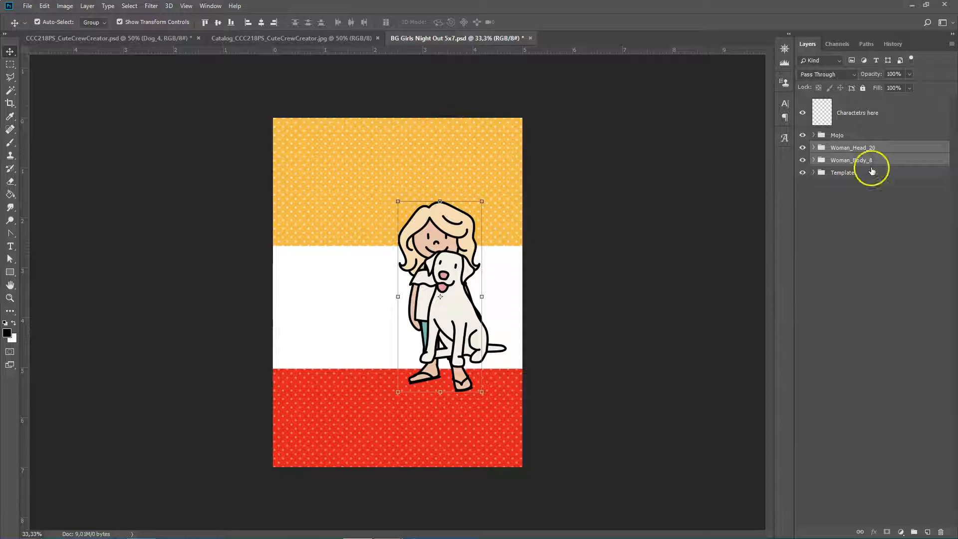
{"action": "left_click", "coordinate": [914, 531]}
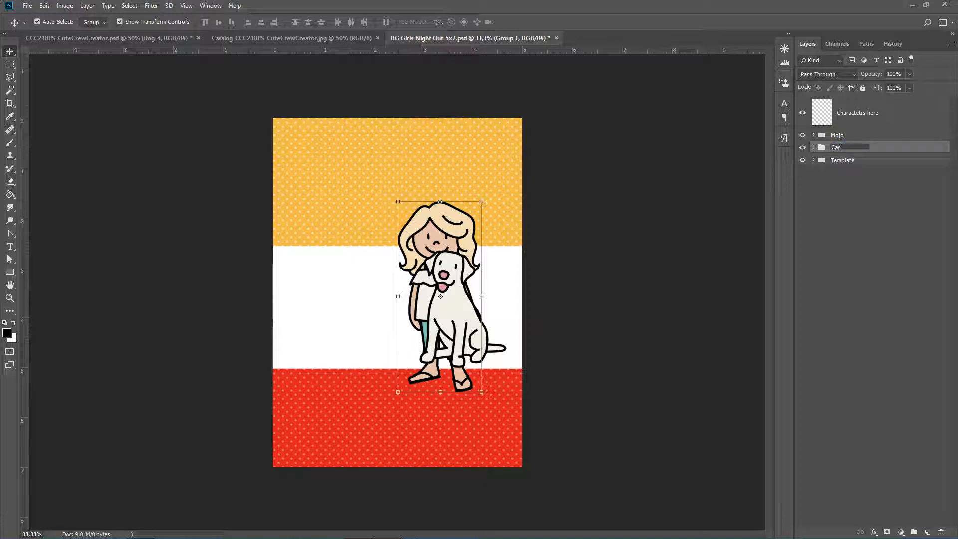
{"action": "key", "text": "Return"}
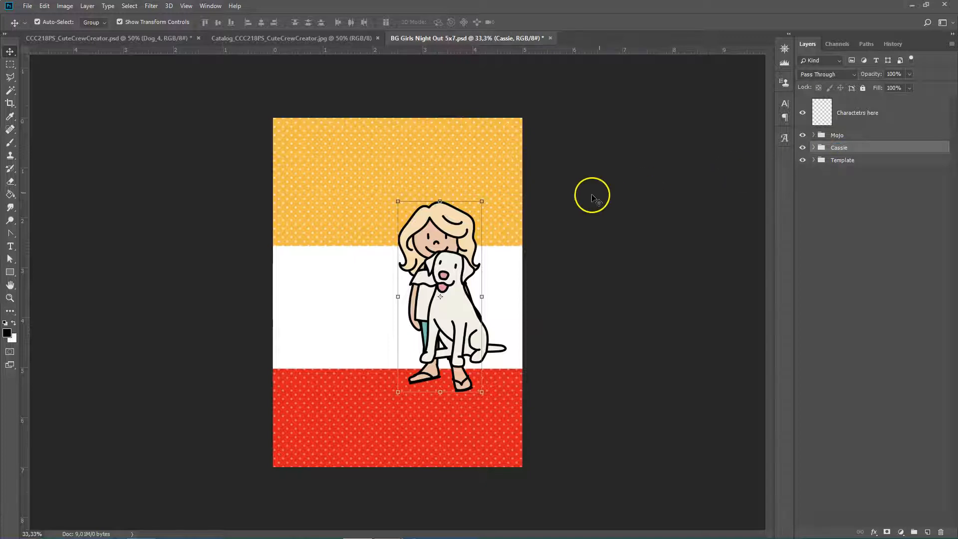
Step: Flip the woman group horizontally and place her just left of the dog with their feet level
{"action": "left_click_drag", "start_coordinate": [455, 225], "coordinate": [387, 222]}
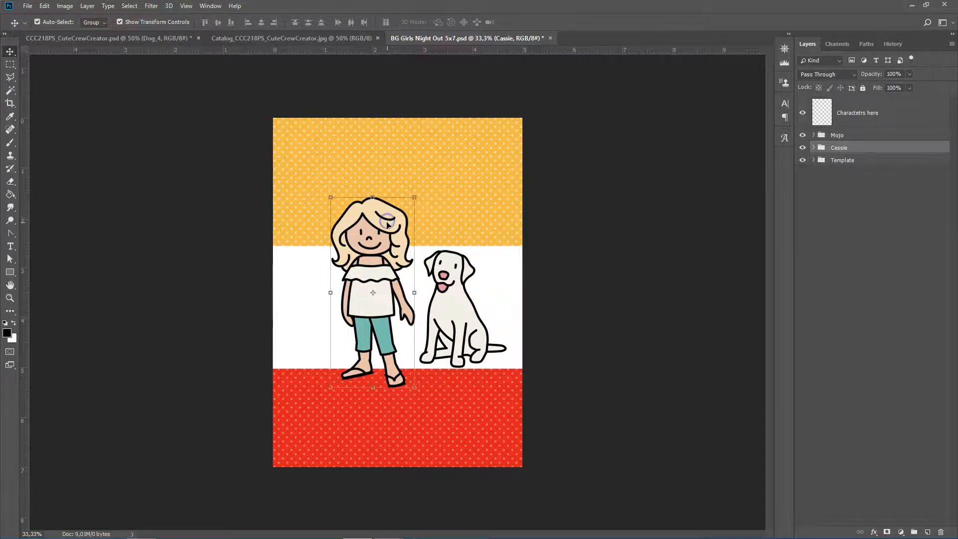
{"action": "left_click", "coordinate": [44, 6]}
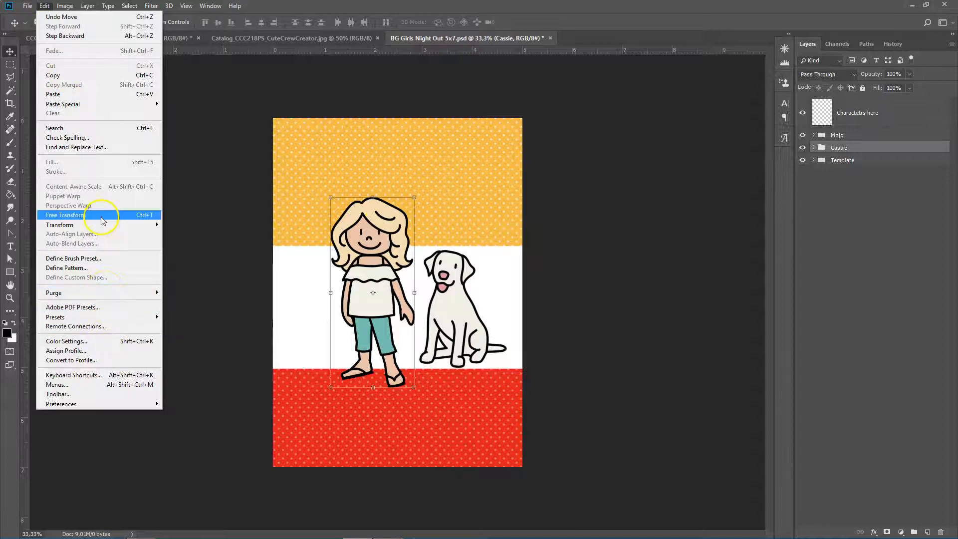
{"action": "mouse_move", "coordinate": [102, 225]}
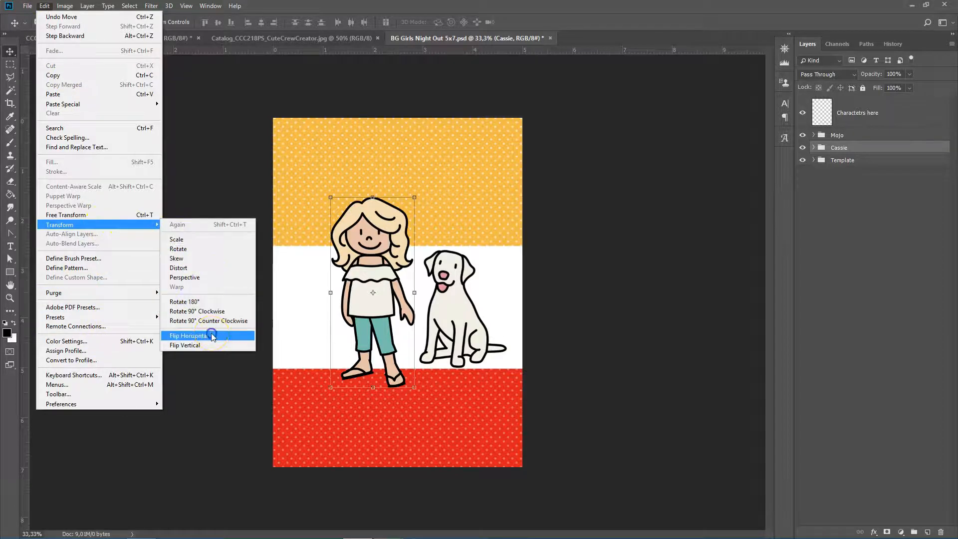
{"action": "left_click", "coordinate": [212, 336]}
{"action": "left_click_drag", "start_coordinate": [368, 317], "coordinate": [384, 298]}
{"action": "left_click", "coordinate": [617, 327]}
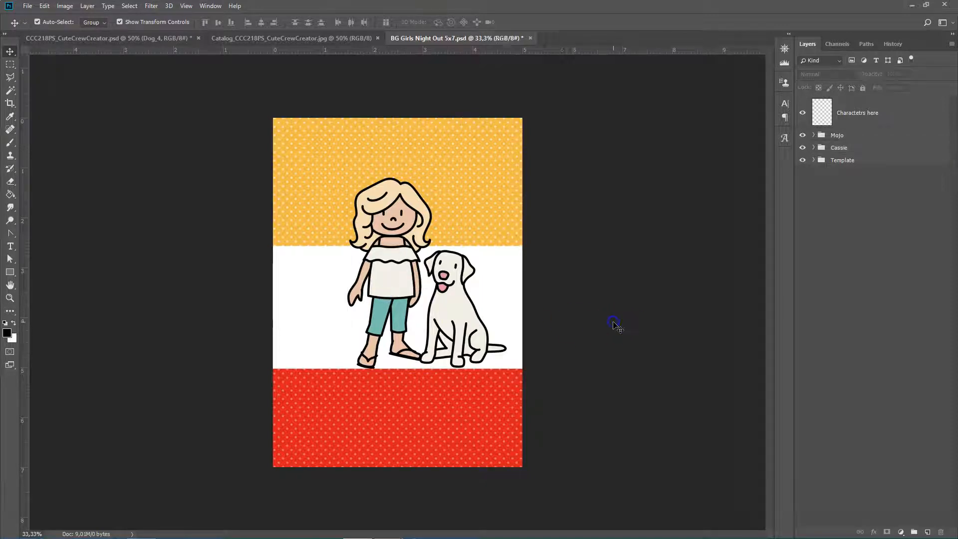
Step: Select the woman and dog groups together and scale them proportionally up to about 130%
{"action": "left_click", "coordinate": [473, 338]}
{"action": "left_click", "coordinate": [385, 288], "text": "shift"}
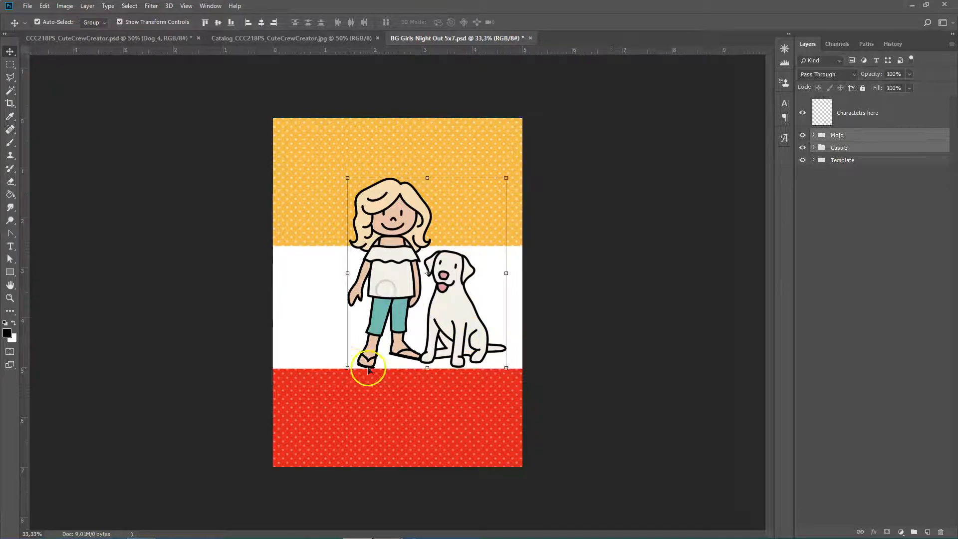
{"action": "left_click_drag", "start_coordinate": [347, 367], "coordinate": [306, 429]}
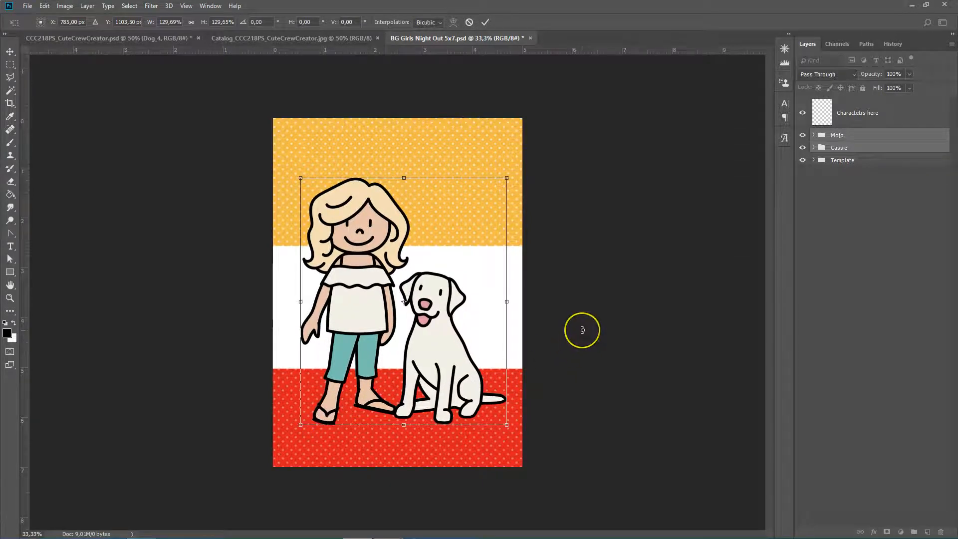
Step: Move the enlarged woman and dog straight up by 90 px, keeping their feet on the red band, and apply the transform
{"action": "key", "text": "shift+Up"}
{"action": "key", "text": "shift+Up"}
{"action": "key", "text": "shift+Up"}
{"action": "key", "text": "shift+Up"}
{"action": "key", "text": "shift+Up"}
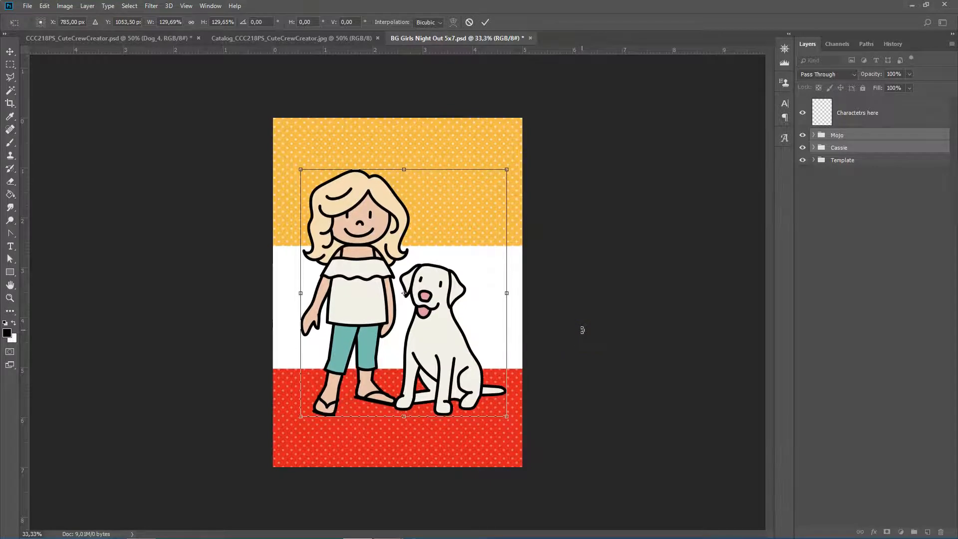
{"action": "key", "text": "shift+Up"}
{"action": "key", "text": "shift+Up"}
{"action": "key", "text": "shift+Up"}
{"action": "key", "text": "shift+Up"}
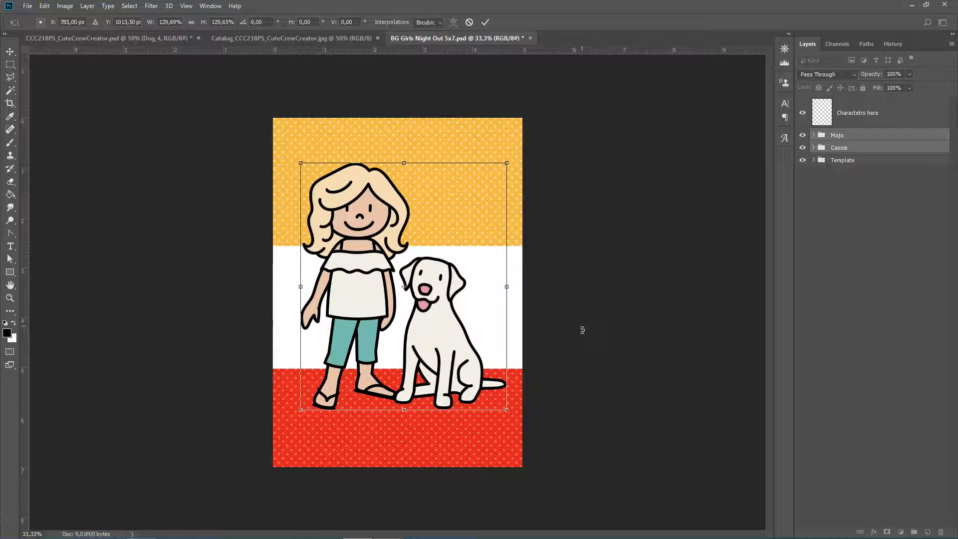
{"action": "left_click", "coordinate": [485, 23]}
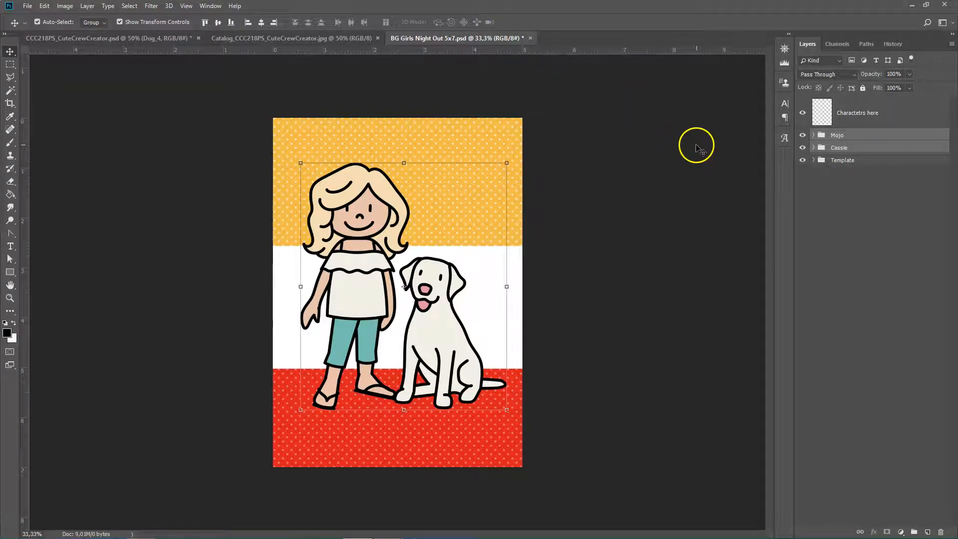
Step: Recolour the top layer in Woman_Body_8 with the teal sampled from her trousers, #75bfb2
{"action": "left_click", "coordinate": [814, 148]}
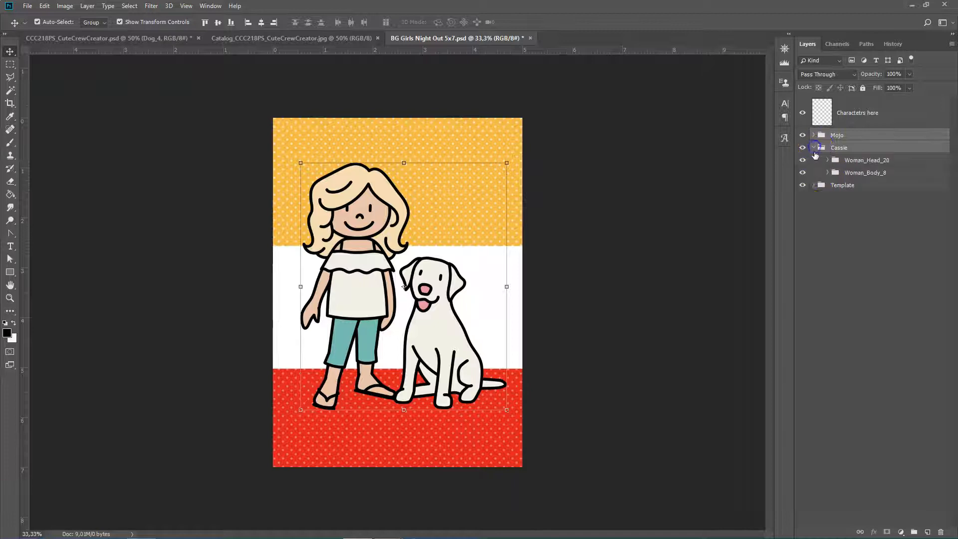
{"action": "left_click", "coordinate": [829, 172]}
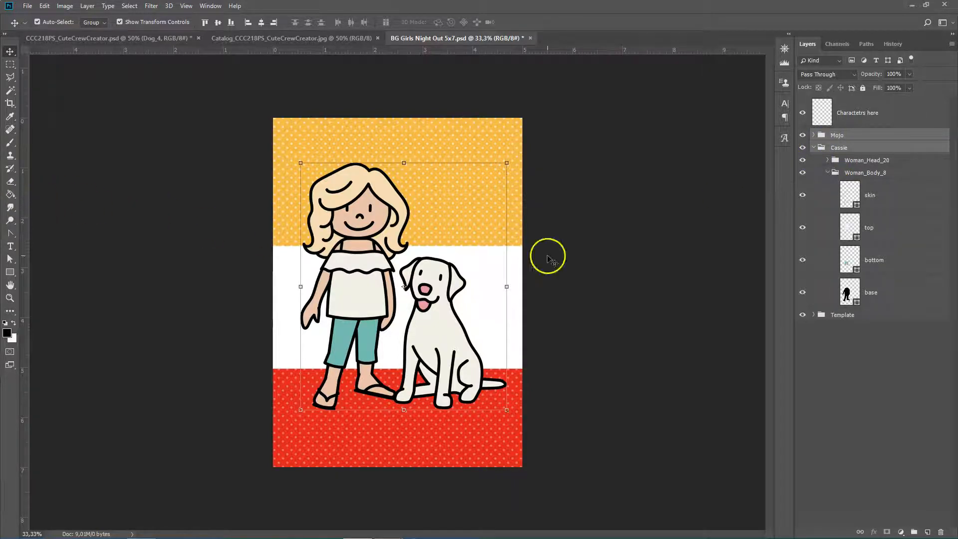
{"action": "double_click", "coordinate": [849, 228]}
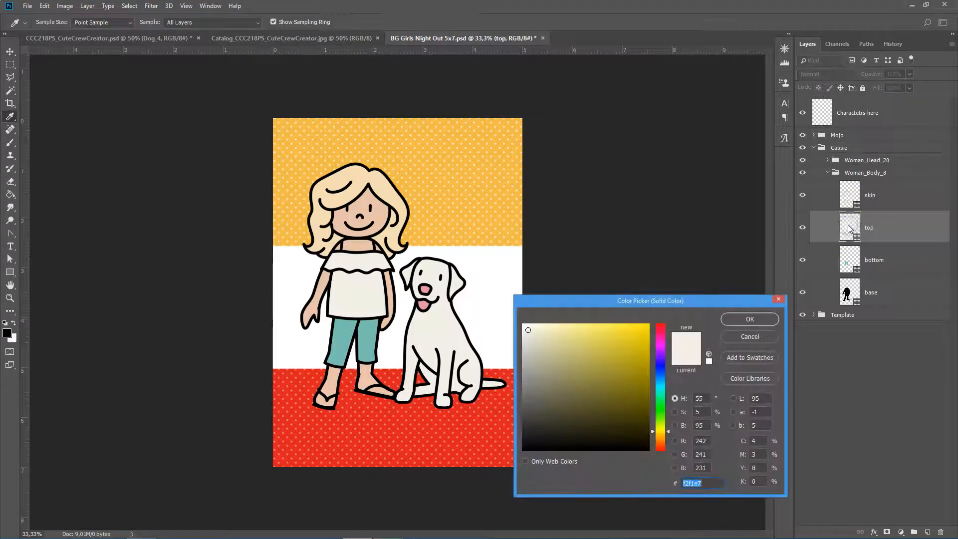
{"action": "left_click", "coordinate": [369, 337]}
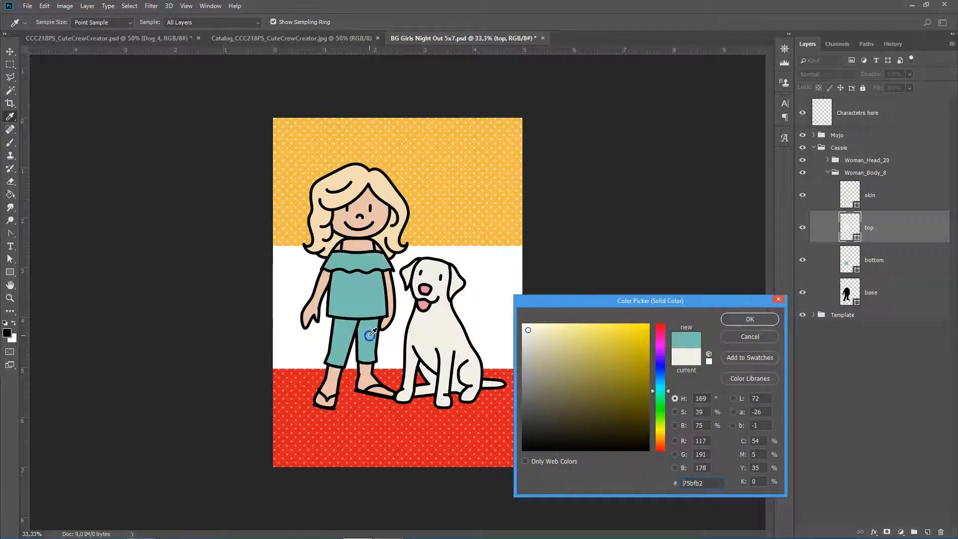
{"action": "left_click", "coordinate": [751, 319]}
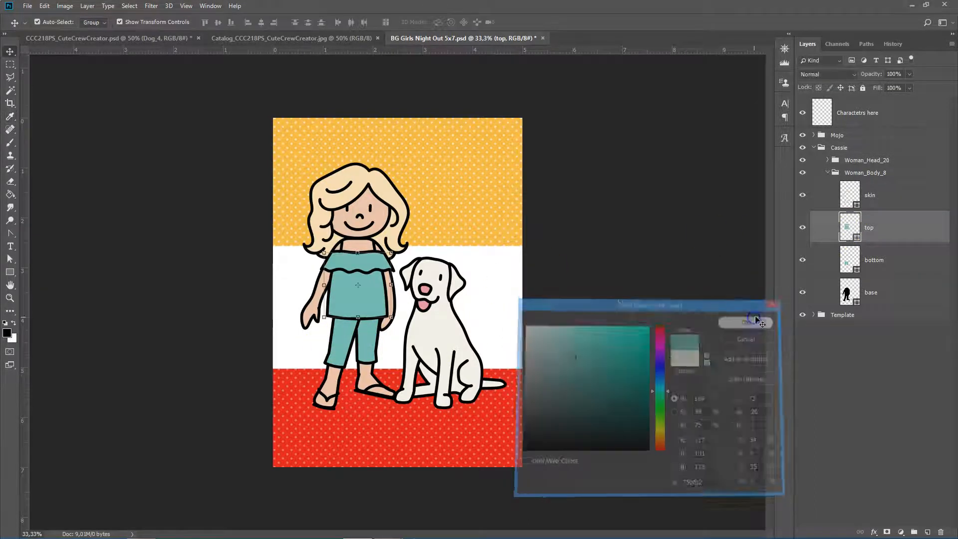
Step: Recolour the woman's bottom layer with red #dc1f1f sampled from the lower background, and collapse the Woman_Body_8 group
{"action": "double_click", "coordinate": [850, 260]}
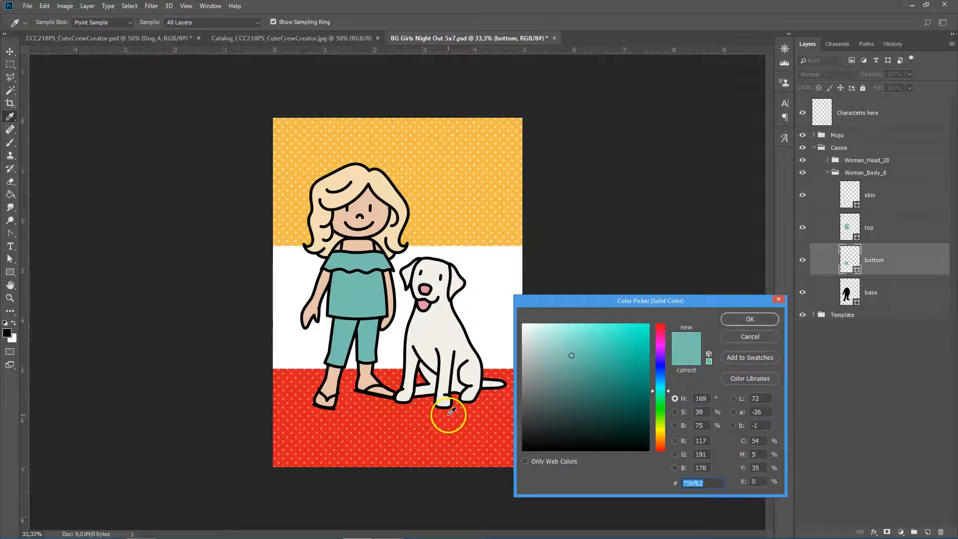
{"action": "left_click", "coordinate": [452, 411]}
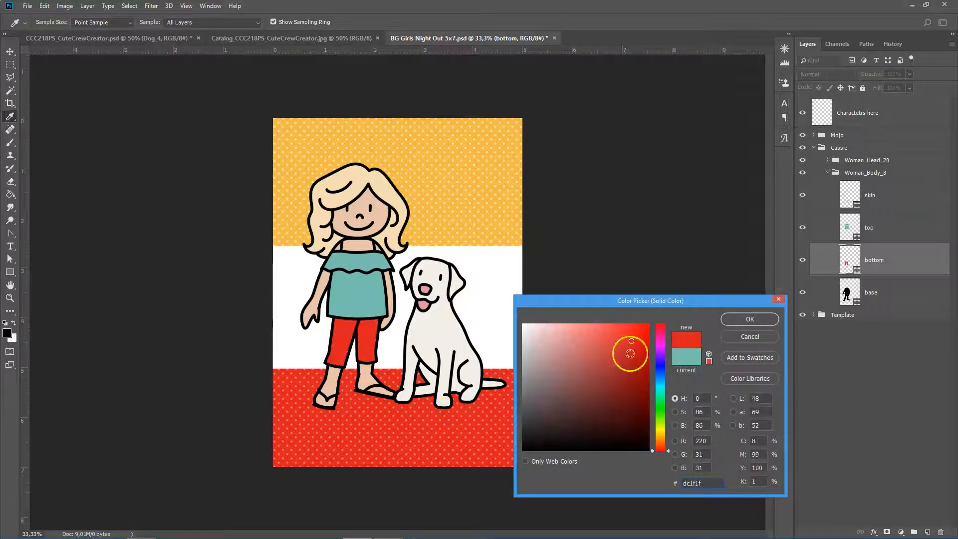
{"action": "left_click", "coordinate": [760, 319]}
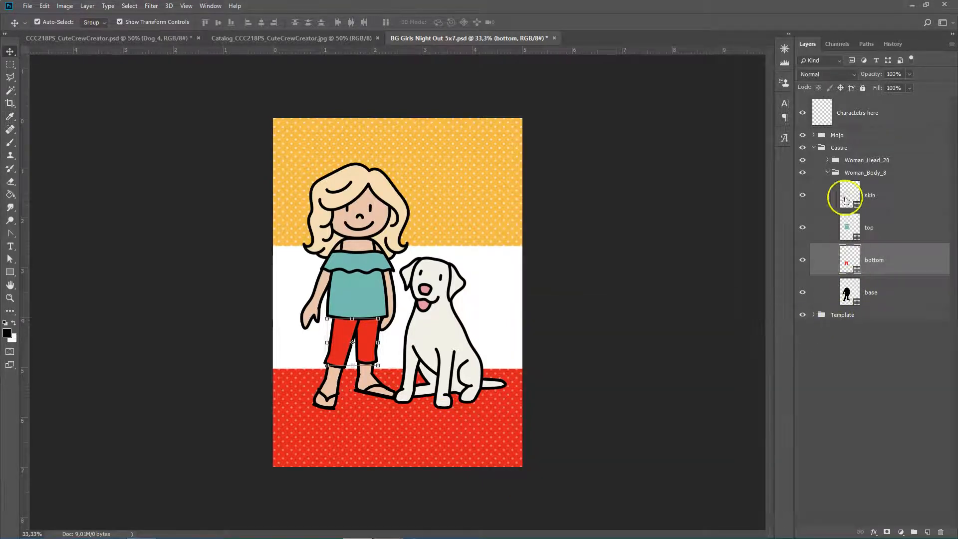
{"action": "left_click", "coordinate": [827, 173]}
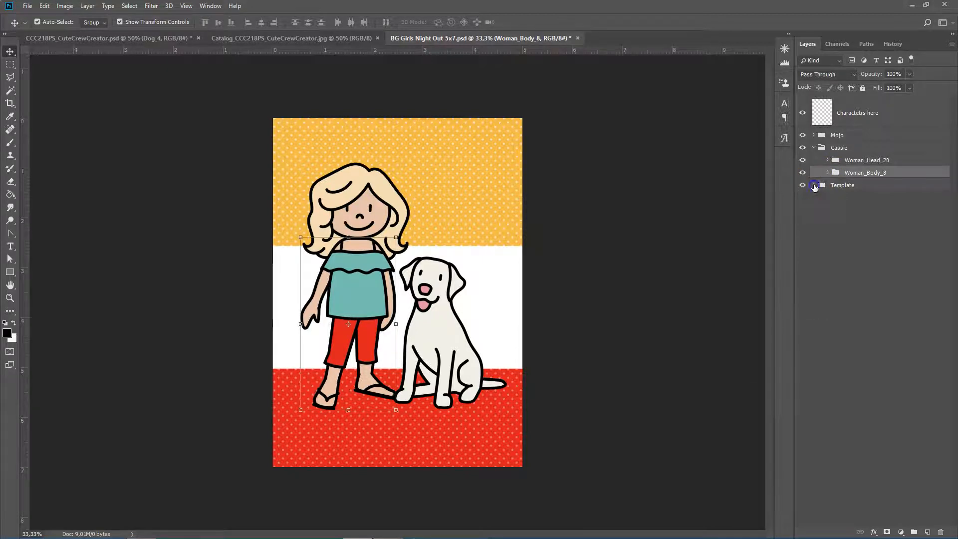
Step: Recolour the Top background layer in the Template group with the teal sampled from the woman's blouse, #75bfb2
{"action": "left_click", "coordinate": [814, 185]}
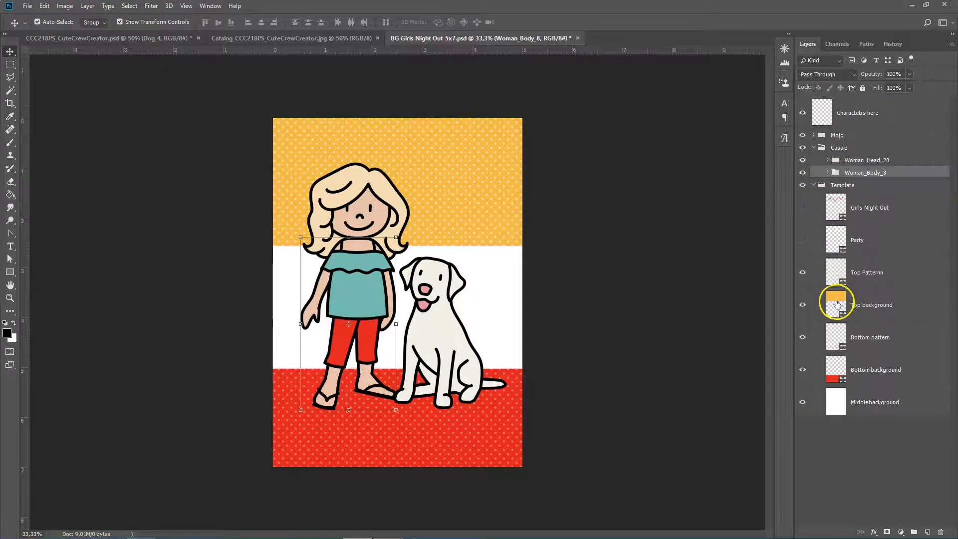
{"action": "double_click", "coordinate": [837, 303]}
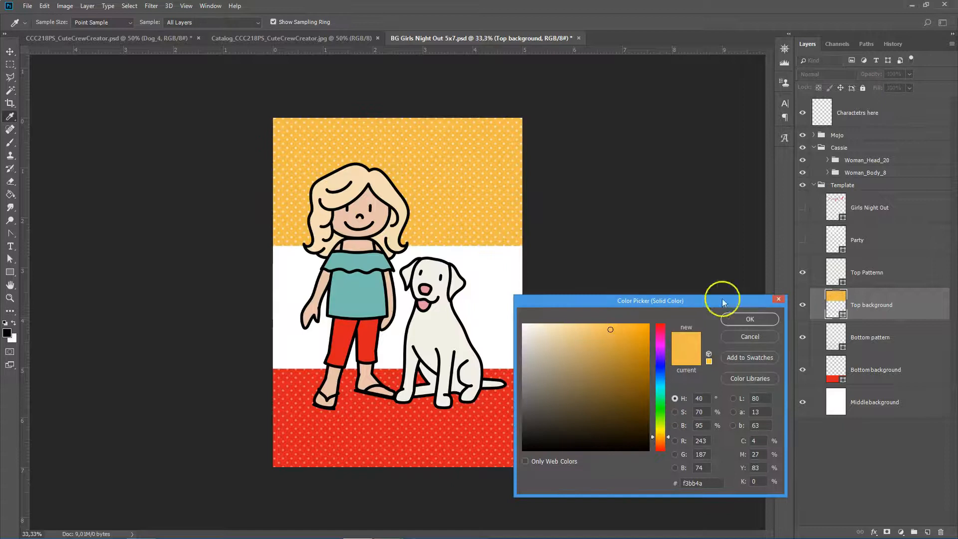
{"action": "left_click", "coordinate": [367, 289]}
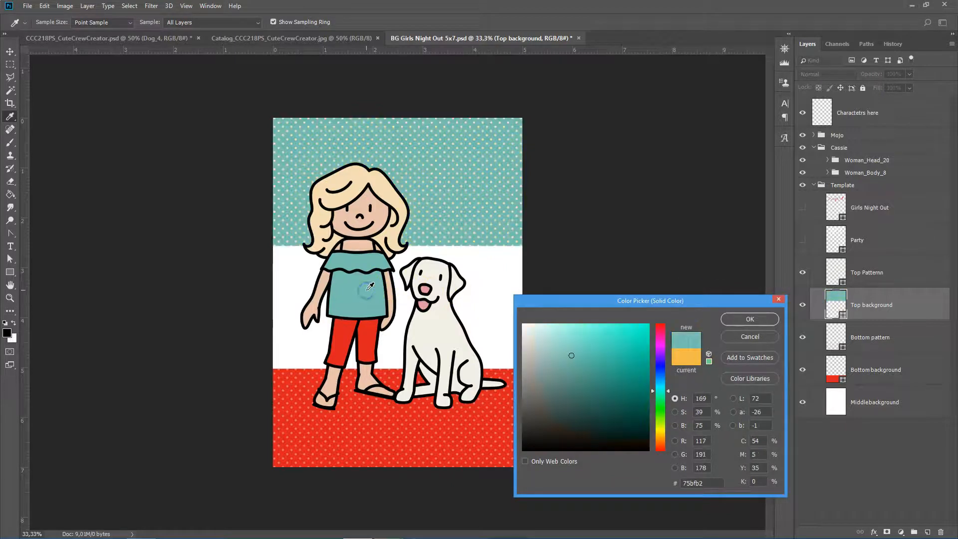
{"action": "left_click", "coordinate": [733, 319]}
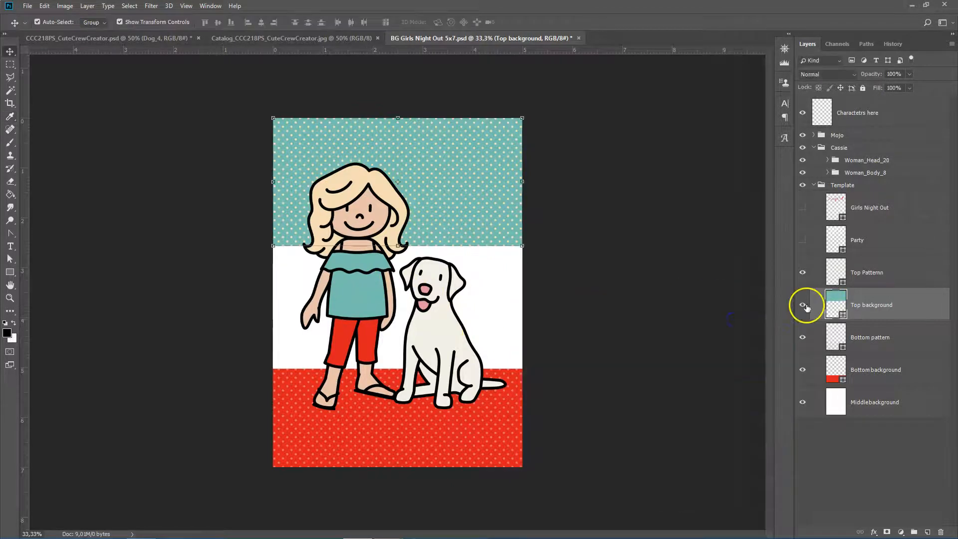
Step: Recolour the upper dot pattern layer with a lighter tint of the blouse teal, #aae7dc, and collapse the Template group
{"action": "double_click", "coordinate": [838, 272]}
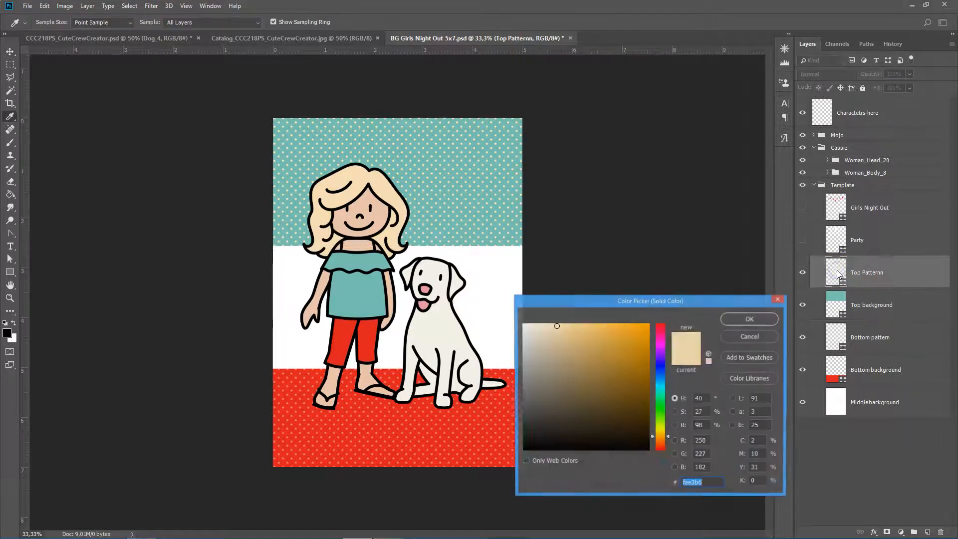
{"action": "left_click", "coordinate": [366, 289]}
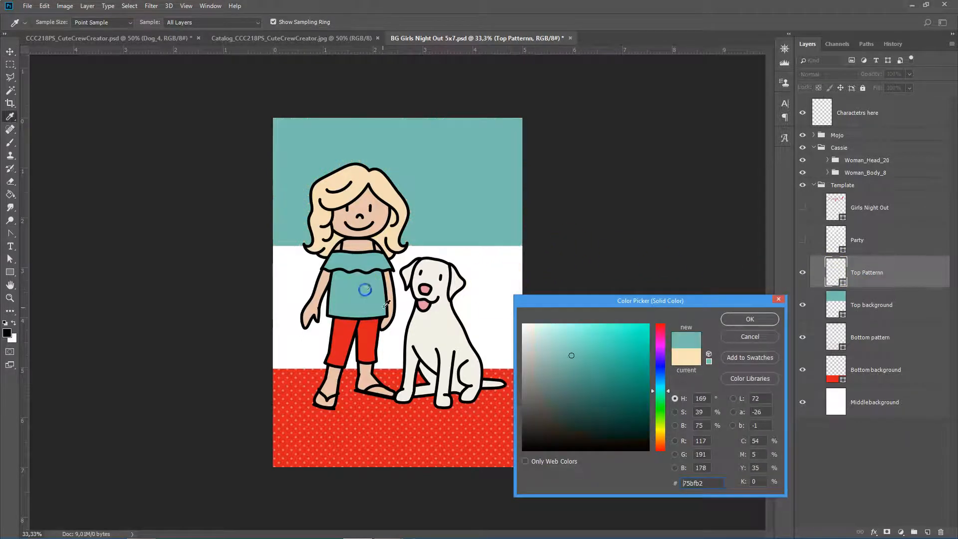
{"action": "left_click_drag", "start_coordinate": [571, 354], "coordinate": [555, 338]}
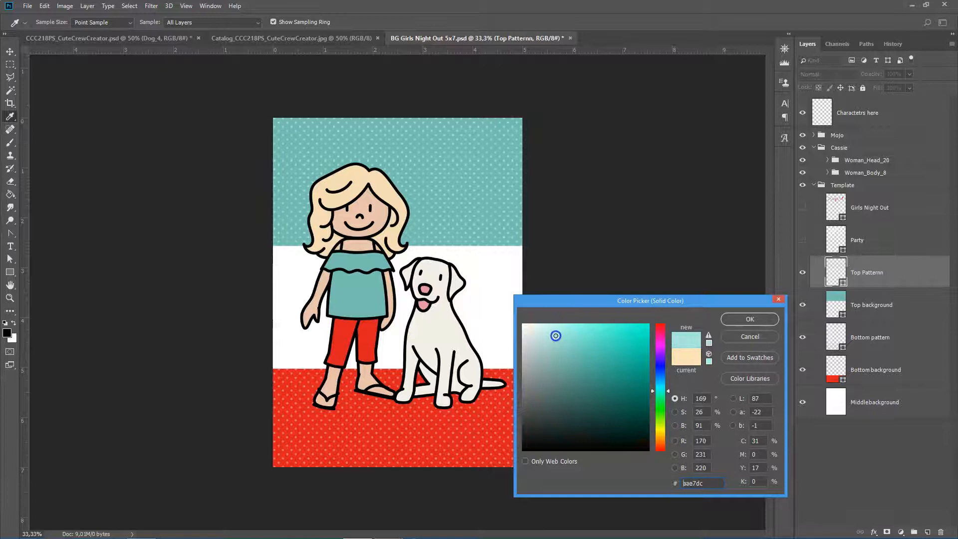
{"action": "left_click", "coordinate": [748, 319]}
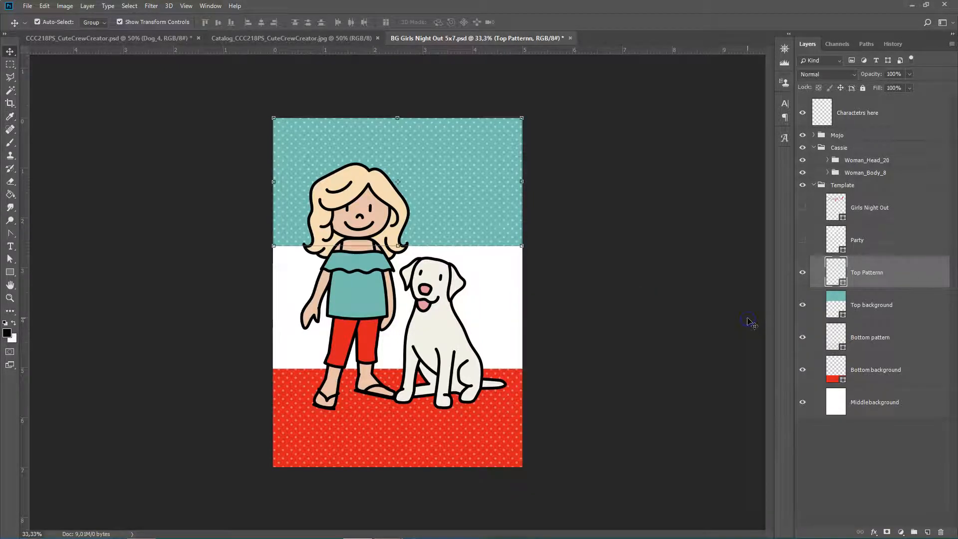
{"action": "left_click", "coordinate": [597, 332]}
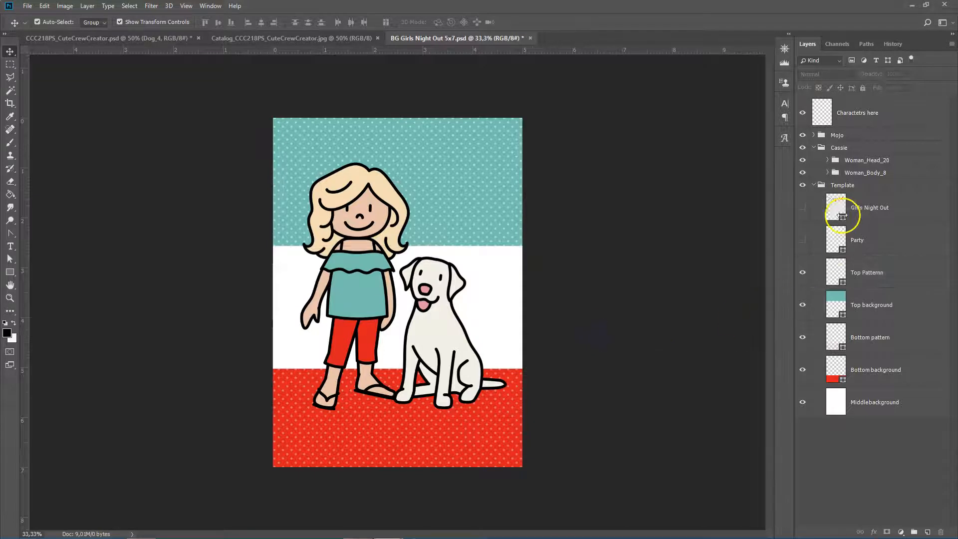
{"action": "left_click", "coordinate": [814, 185]}
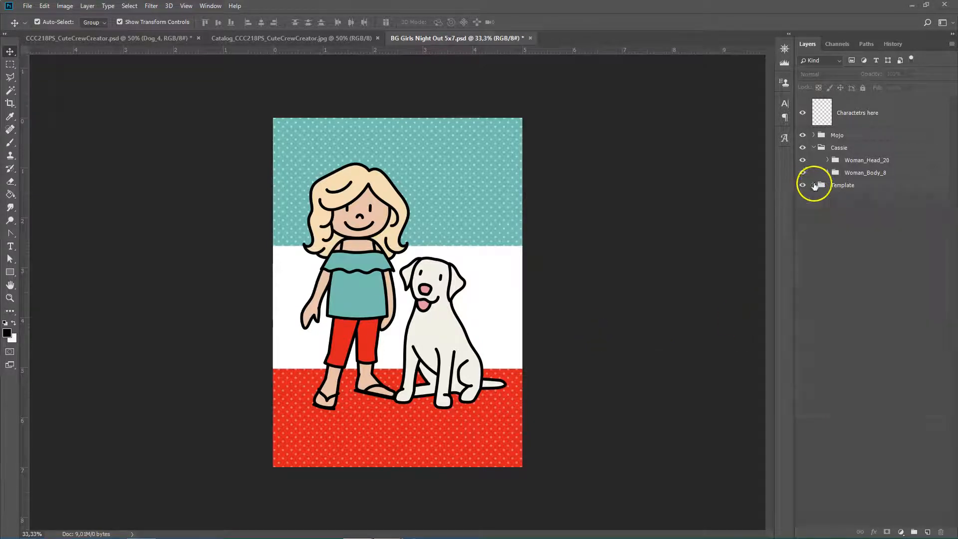
Step: Duplicate the hair layer in the Woman_Head_20 group as hair copy
{"action": "left_click", "coordinate": [827, 160]}
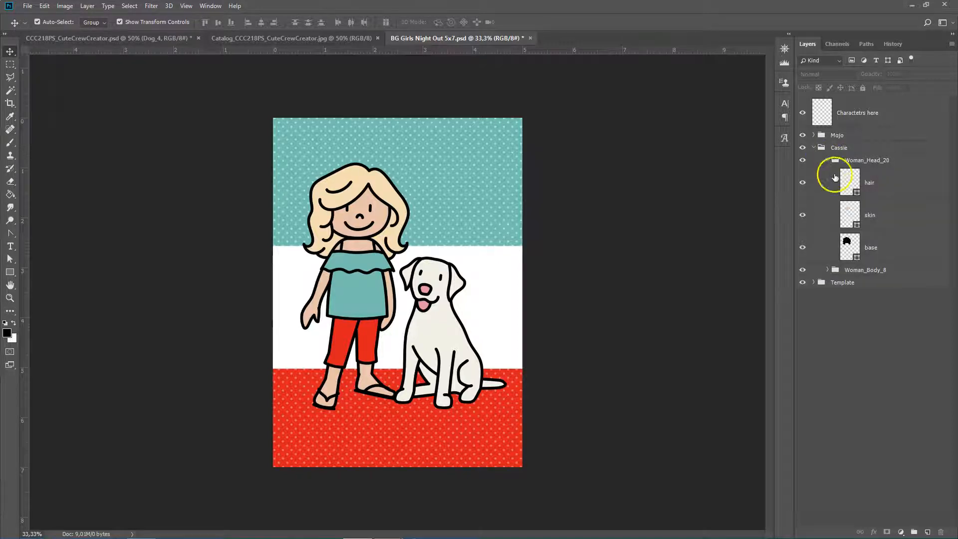
{"action": "left_click", "coordinate": [848, 179]}
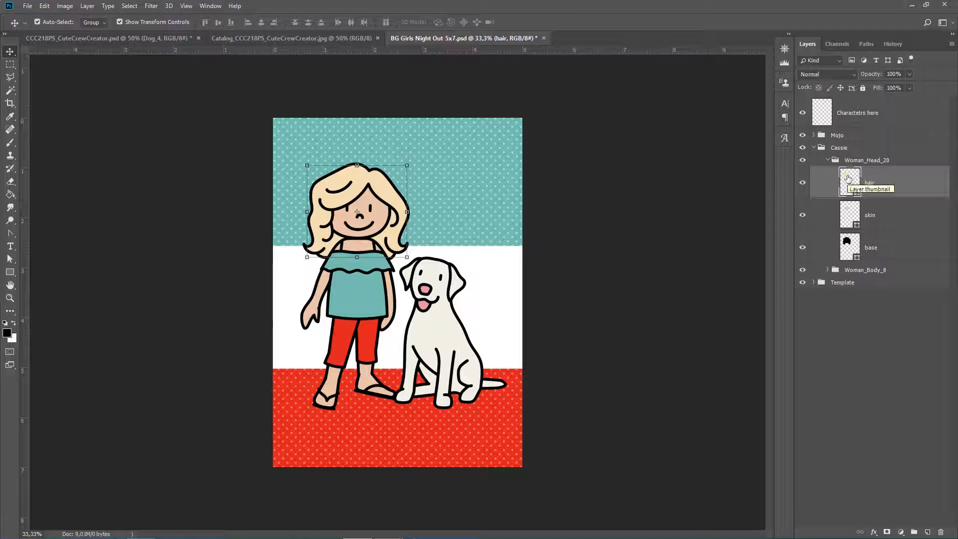
{"action": "key", "text": "ctrl+plus"}
{"action": "key", "text": "ctrl+plus"}
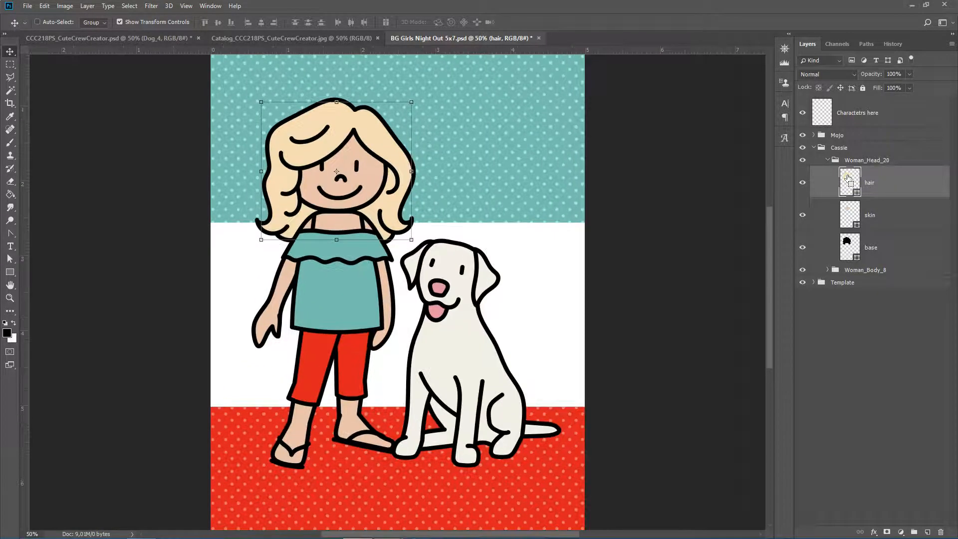
{"action": "left_click_drag", "start_coordinate": [524, 175], "coordinate": [577, 273]}
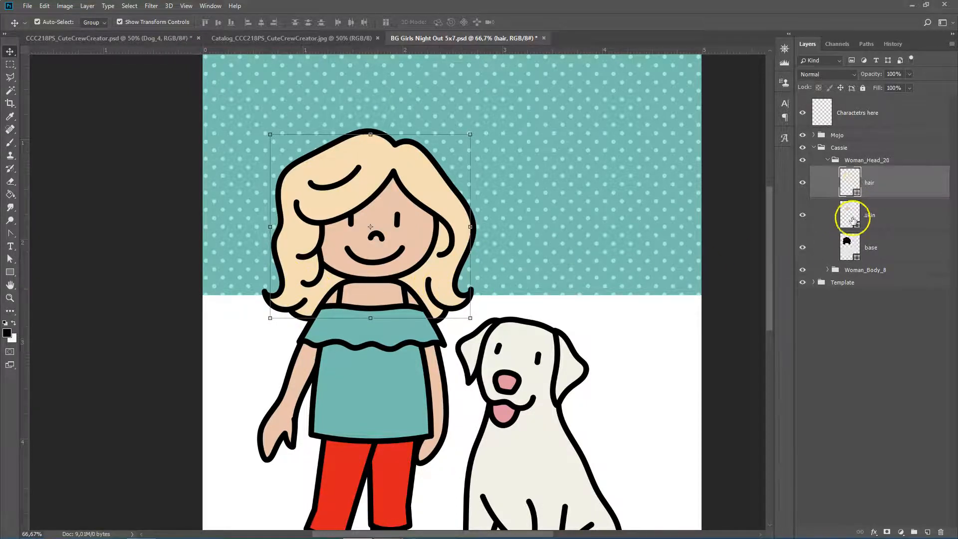
{"action": "right_click", "coordinate": [871, 183]}
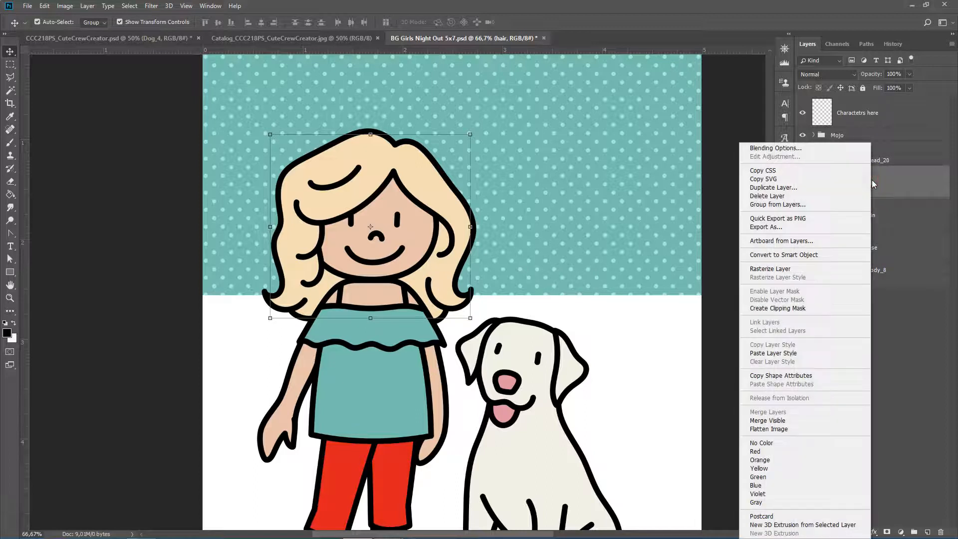
{"action": "left_click", "coordinate": [774, 187]}
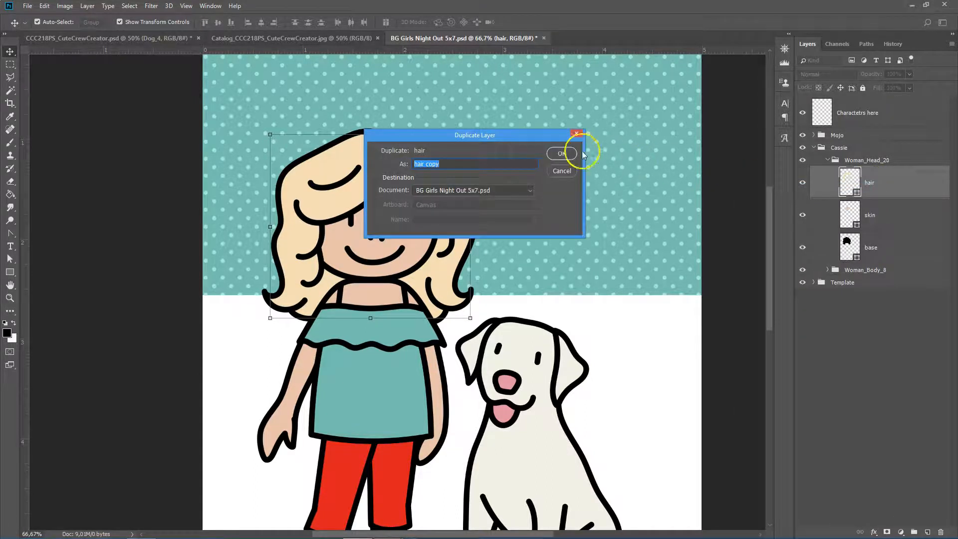
{"action": "left_click", "coordinate": [563, 154]}
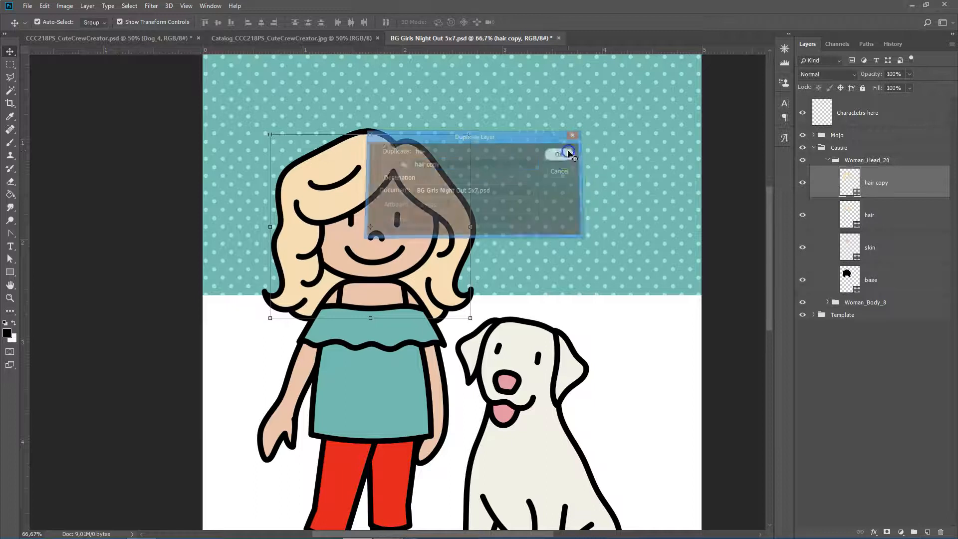
Step: Rasterize the hair copy layer and clip it to the hair layer below with a clipping mask
{"action": "right_click", "coordinate": [881, 185]}
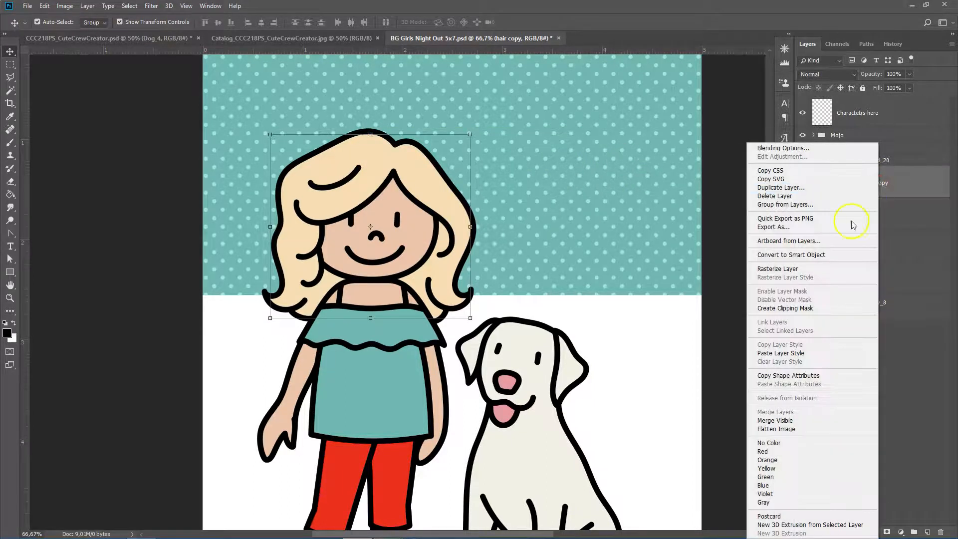
{"action": "left_click", "coordinate": [792, 270]}
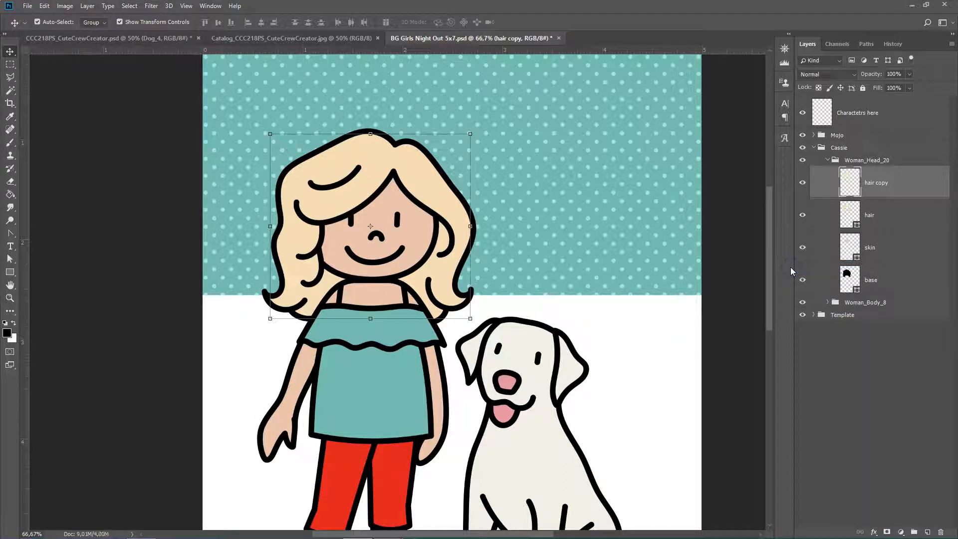
{"action": "right_click", "coordinate": [887, 188]}
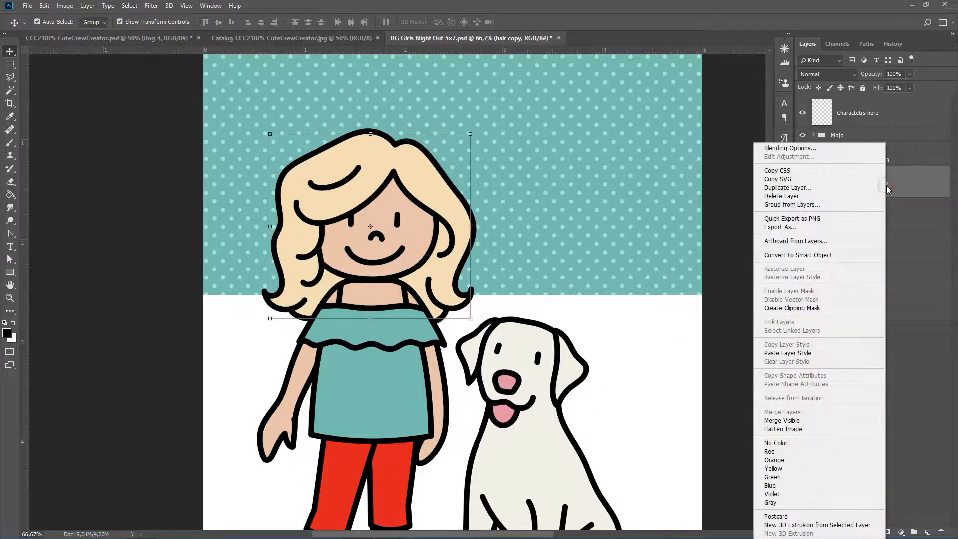
{"action": "left_click", "coordinate": [806, 309]}
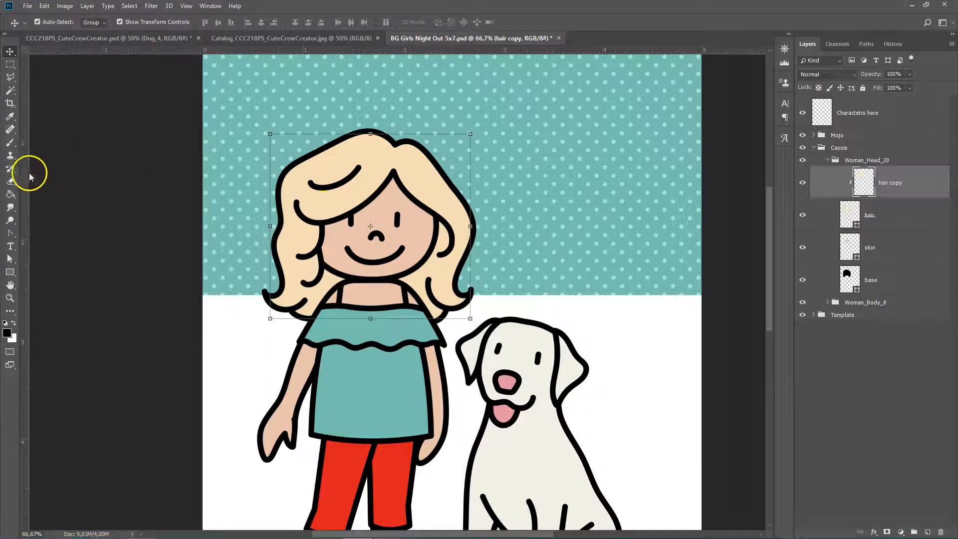
Step: Sample the blonde hair colour and set the foreground colour to a darker shade of it, #dbc193
{"action": "left_click", "coordinate": [10, 116]}
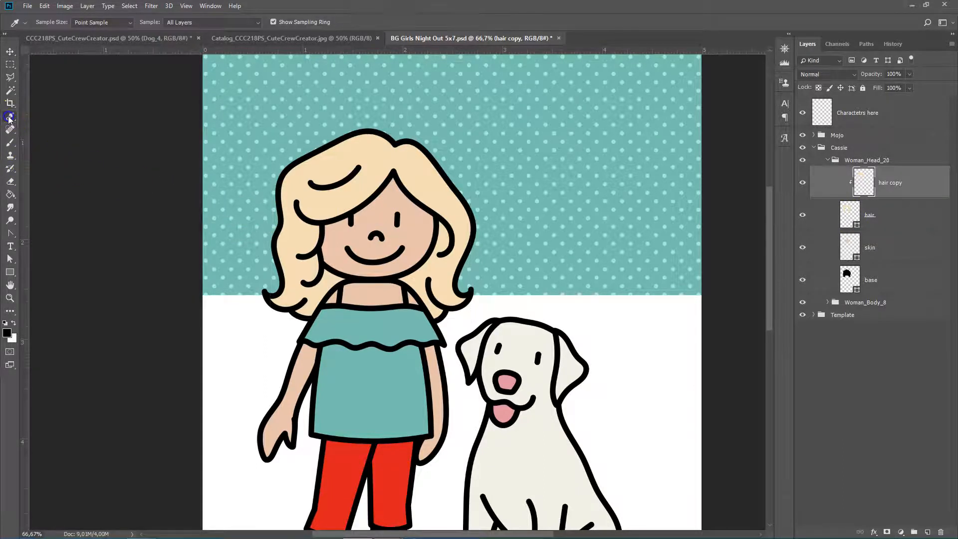
{"action": "left_click", "coordinate": [325, 165]}
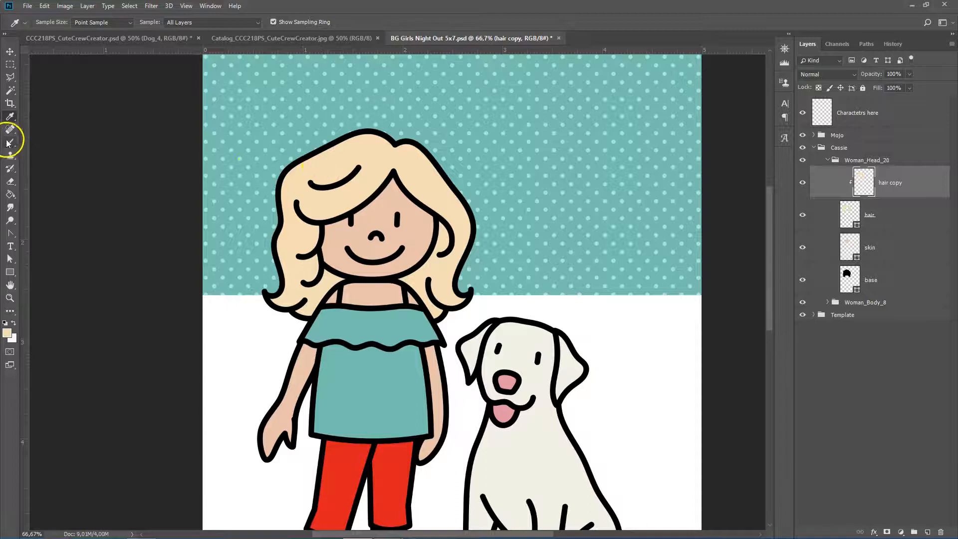
{"action": "left_click", "coordinate": [10, 142]}
{"action": "left_click", "coordinate": [7, 333]}
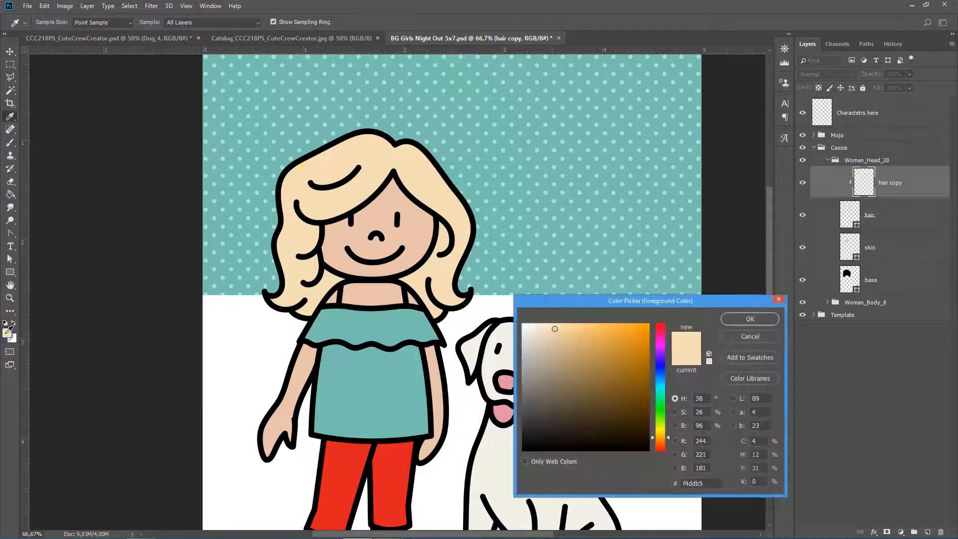
{"action": "left_click_drag", "start_coordinate": [554, 331], "coordinate": [569, 341]}
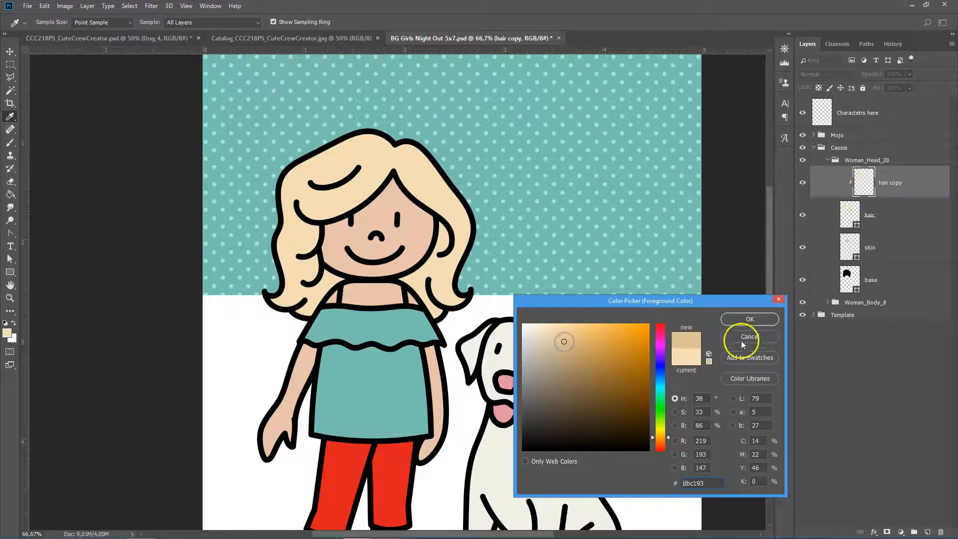
{"action": "left_click", "coordinate": [748, 319]}
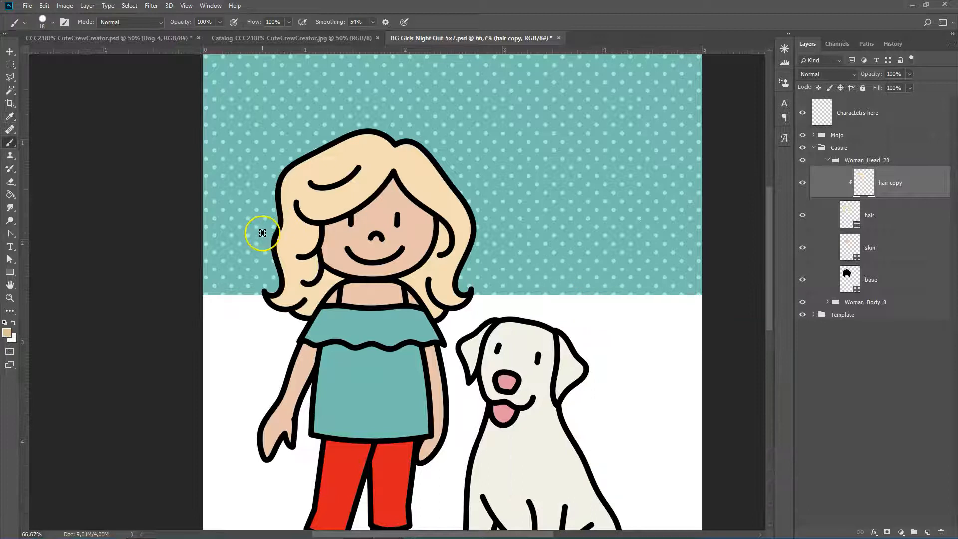
Step: With a 29 px brush, paint the first #dbc193 shading across the mid-lengths of the hair on both sides of the face
{"action": "left_click", "coordinate": [52, 23]}
{"action": "left_click_drag", "start_coordinate": [61, 54], "coordinate": [68, 57]}
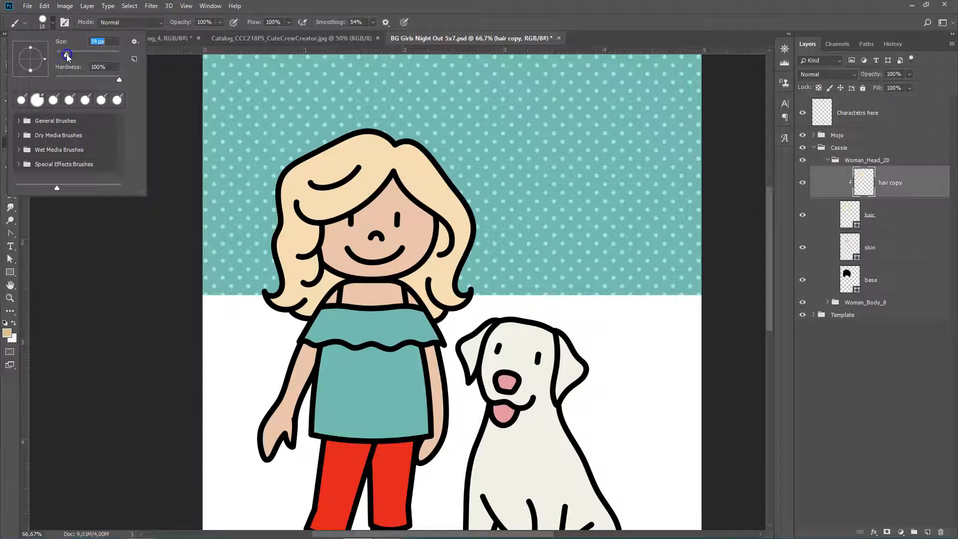
{"action": "left_click", "coordinate": [53, 23]}
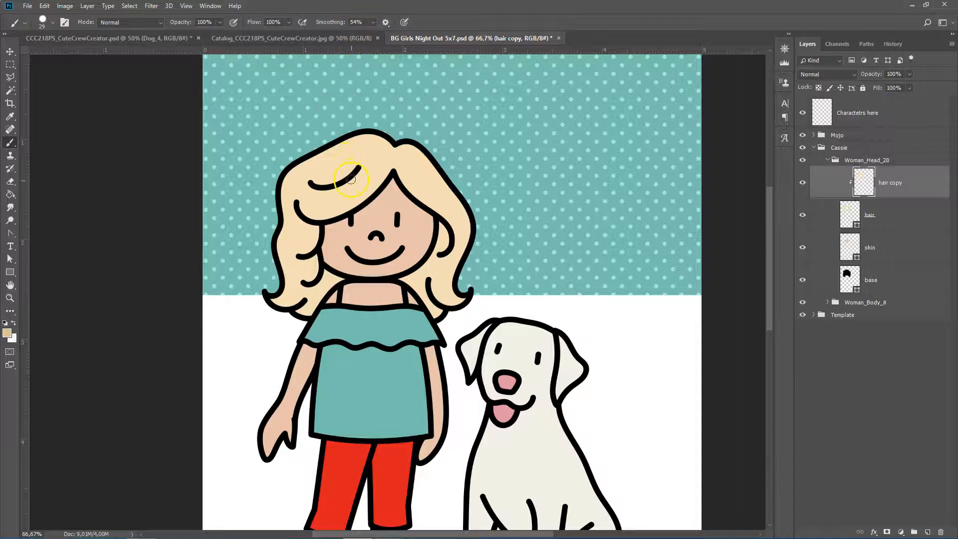
{"action": "key", "text": "ctrl+plus"}
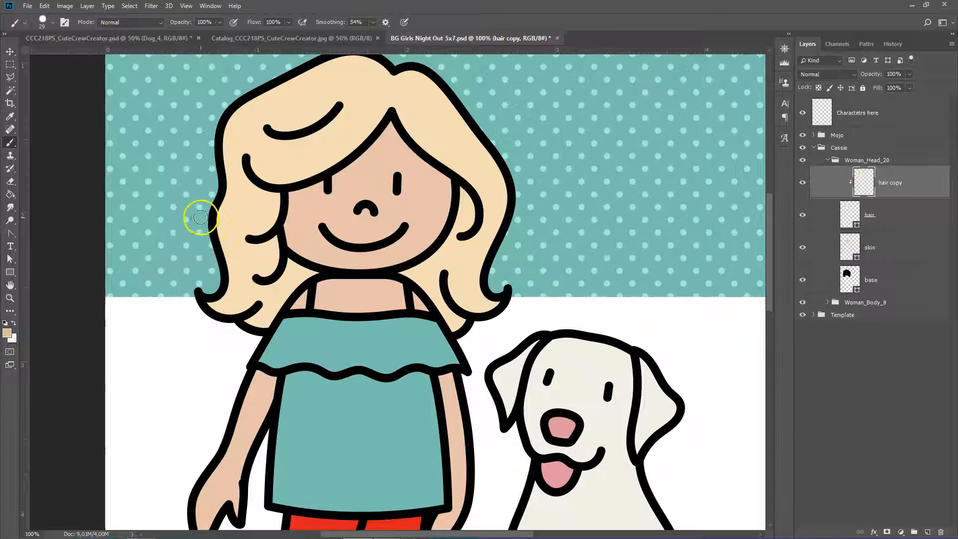
{"action": "left_click_drag", "start_coordinate": [209, 222], "coordinate": [210, 231]}
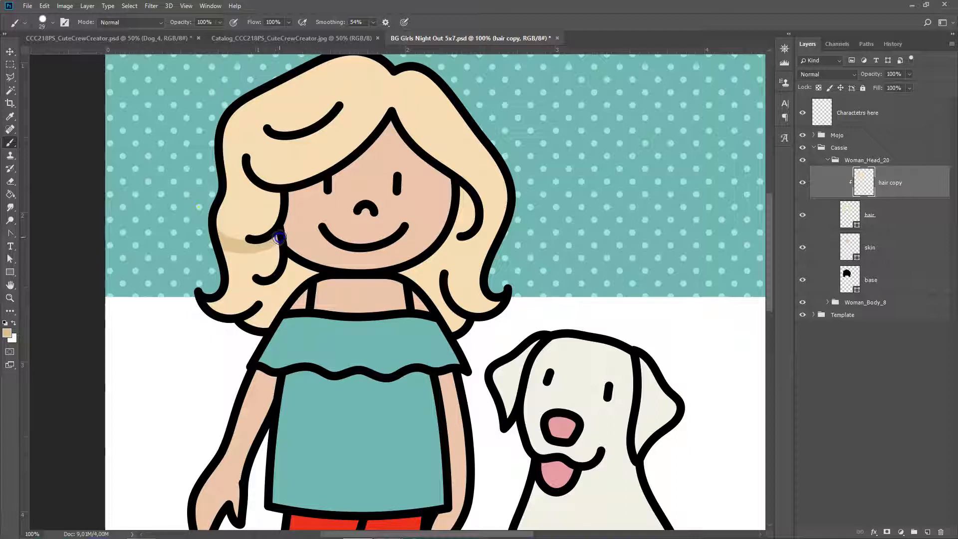
{"action": "left_click_drag", "start_coordinate": [285, 233], "coordinate": [221, 249]}
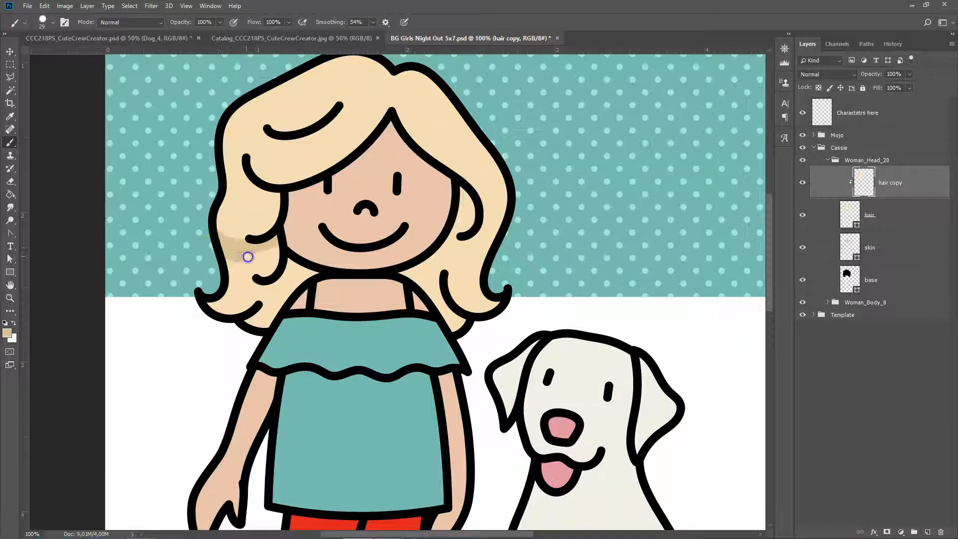
{"action": "mouse_move", "coordinate": [285, 239]}
{"action": "left_mouse_down"}
{"action": "mouse_move", "coordinate": [226, 263]}
{"action": "mouse_move", "coordinate": [279, 264]}
{"action": "left_mouse_up"}
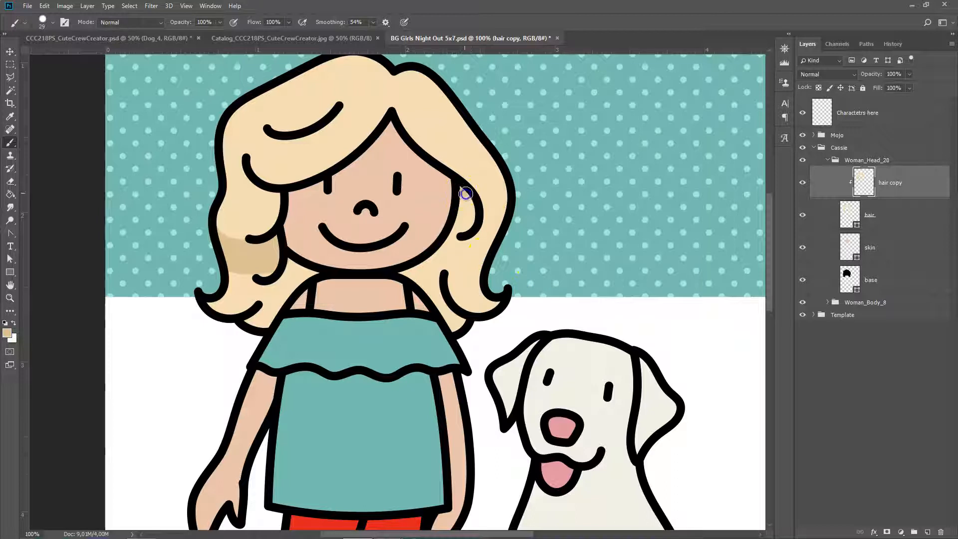
{"action": "left_click_drag", "start_coordinate": [475, 208], "coordinate": [471, 250]}
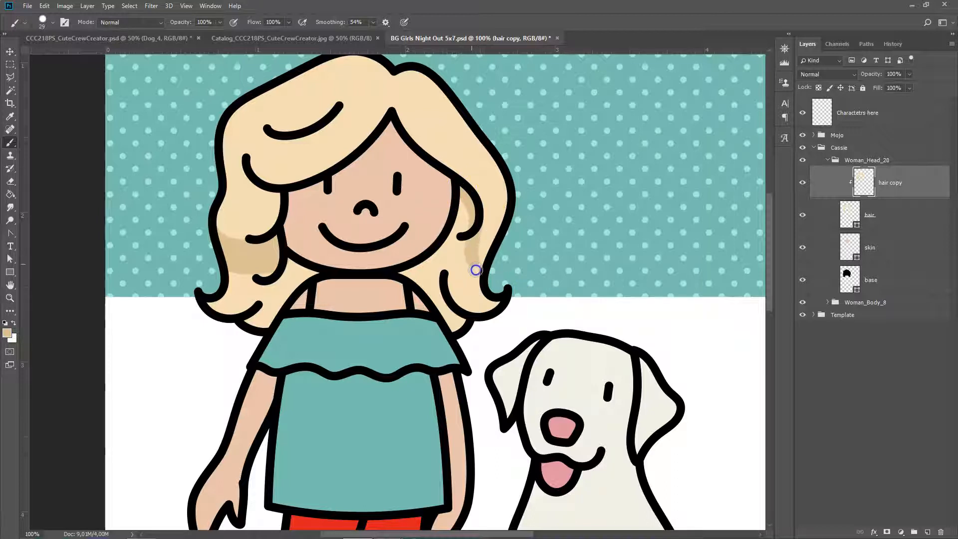
{"action": "mouse_move", "coordinate": [464, 212]}
{"action": "left_mouse_down"}
{"action": "mouse_move", "coordinate": [464, 271]}
{"action": "mouse_move", "coordinate": [486, 286]}
{"action": "mouse_move", "coordinate": [450, 239]}
{"action": "mouse_move", "coordinate": [464, 285]}
{"action": "mouse_move", "coordinate": [434, 252]}
{"action": "mouse_move", "coordinate": [464, 279]}
{"action": "mouse_move", "coordinate": [387, 260]}
{"action": "left_mouse_up"}
Step: Set the foreground colour to #b89c6c and paint a second, darker shading band on the lower hair on both sides
{"action": "left_click", "coordinate": [7, 334]}
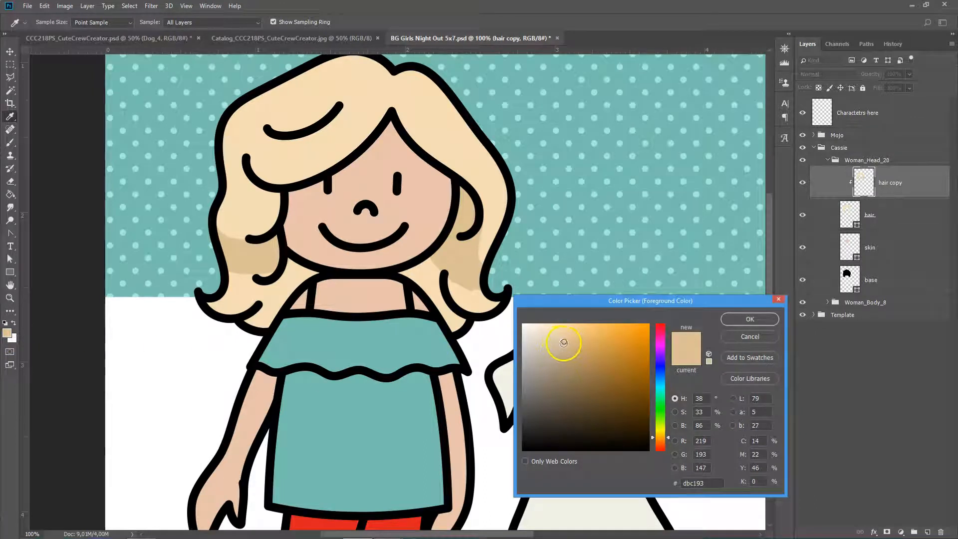
{"action": "left_click", "coordinate": [570, 352]}
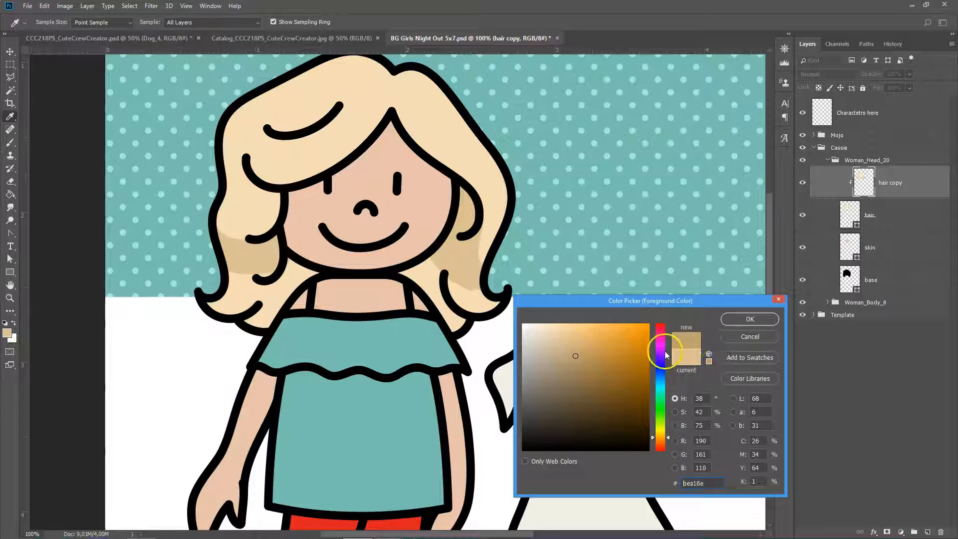
{"action": "left_click_drag", "start_coordinate": [576, 356], "coordinate": [574, 358]}
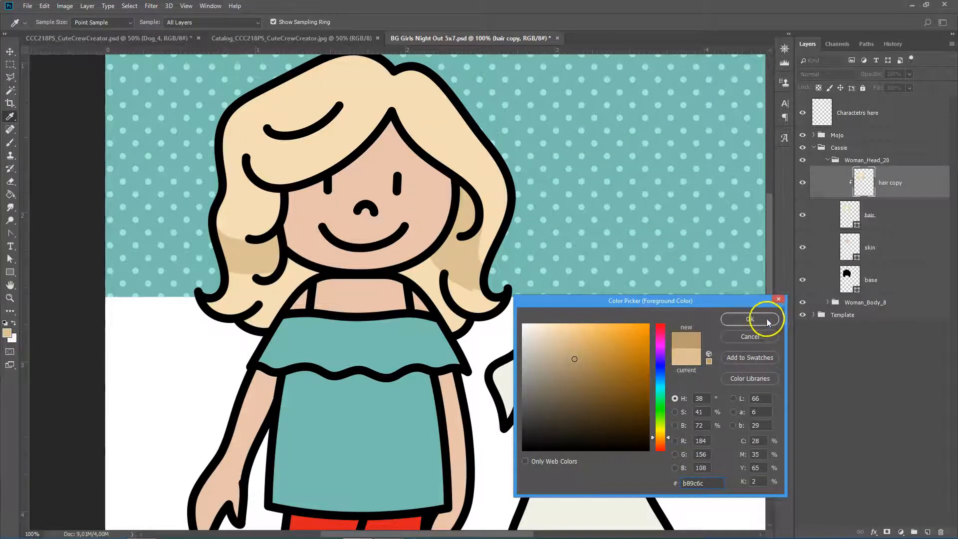
{"action": "left_click", "coordinate": [769, 319]}
{"action": "mouse_move", "coordinate": [256, 285]}
{"action": "left_mouse_down"}
{"action": "mouse_move", "coordinate": [220, 258]}
{"action": "mouse_move", "coordinate": [238, 283]}
{"action": "mouse_move", "coordinate": [213, 269]}
{"action": "mouse_move", "coordinate": [232, 273]}
{"action": "left_mouse_up"}
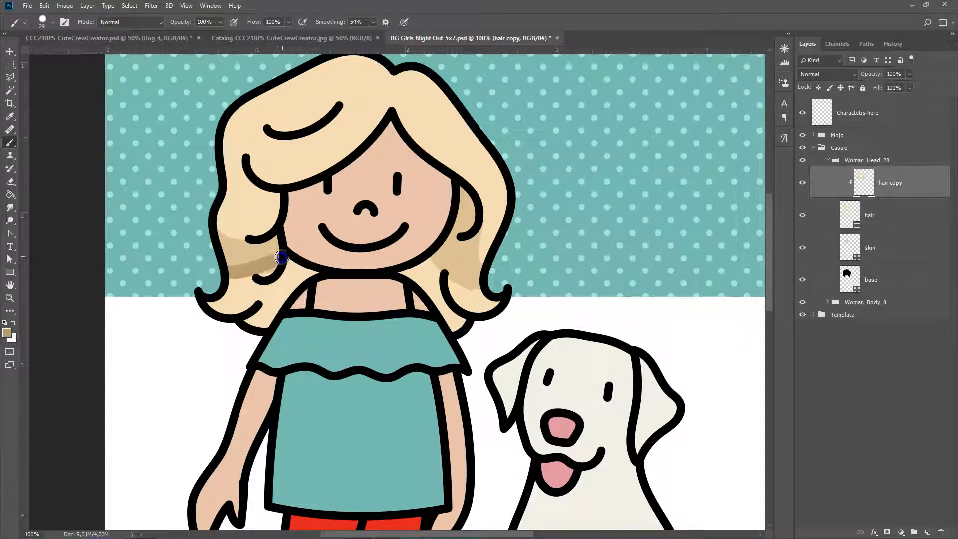
{"action": "mouse_move", "coordinate": [293, 248]}
{"action": "left_mouse_down"}
{"action": "mouse_move", "coordinate": [274, 270]}
{"action": "mouse_move", "coordinate": [288, 255]}
{"action": "mouse_move", "coordinate": [248, 275]}
{"action": "mouse_move", "coordinate": [215, 269]}
{"action": "mouse_move", "coordinate": [284, 275]}
{"action": "mouse_move", "coordinate": [260, 287]}
{"action": "mouse_move", "coordinate": [210, 282]}
{"action": "mouse_move", "coordinate": [311, 287]}
{"action": "mouse_move", "coordinate": [300, 268]}
{"action": "mouse_move", "coordinate": [291, 282]}
{"action": "mouse_move", "coordinate": [245, 297]}
{"action": "mouse_move", "coordinate": [321, 271]}
{"action": "mouse_move", "coordinate": [282, 306]}
{"action": "mouse_move", "coordinate": [291, 283]}
{"action": "mouse_move", "coordinate": [263, 314]}
{"action": "mouse_move", "coordinate": [260, 294]}
{"action": "mouse_move", "coordinate": [236, 301]}
{"action": "left_mouse_up"}
{"action": "mouse_move", "coordinate": [488, 255]}
{"action": "left_mouse_down"}
{"action": "mouse_move", "coordinate": [521, 234]}
{"action": "mouse_move", "coordinate": [521, 217]}
{"action": "mouse_move", "coordinate": [452, 214]}
{"action": "mouse_move", "coordinate": [460, 193]}
{"action": "left_mouse_up"}
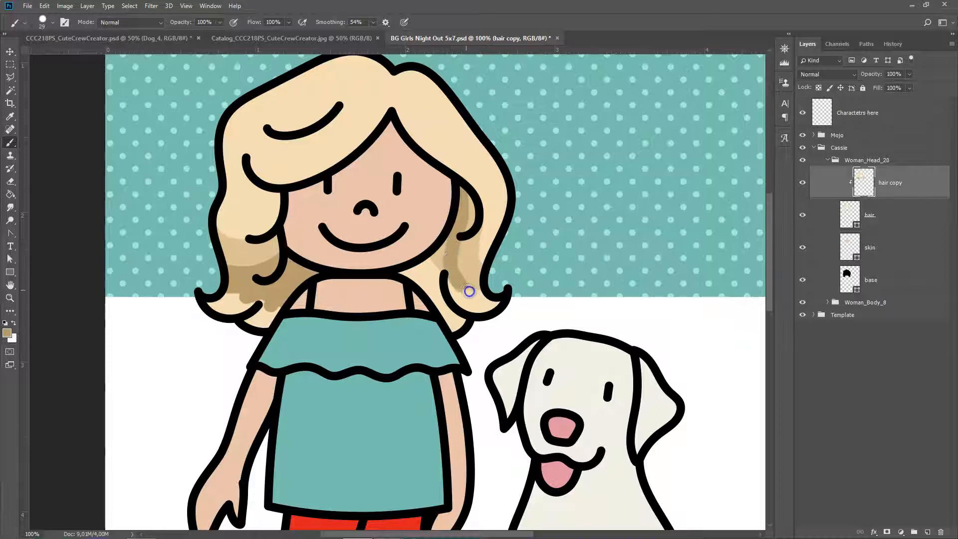
{"action": "mouse_move", "coordinate": [478, 260]}
{"action": "left_mouse_down"}
{"action": "mouse_move", "coordinate": [443, 246]}
{"action": "mouse_move", "coordinate": [452, 293]}
{"action": "mouse_move", "coordinate": [434, 257]}
{"action": "mouse_move", "coordinate": [445, 239]}
{"action": "mouse_move", "coordinate": [434, 257]}
{"action": "mouse_move", "coordinate": [438, 289]}
{"action": "left_mouse_up"}
{"action": "mouse_move", "coordinate": [421, 267]}
{"action": "left_mouse_down"}
{"action": "mouse_move", "coordinate": [427, 276]}
{"action": "mouse_move", "coordinate": [427, 261]}
{"action": "mouse_move", "coordinate": [428, 273]}
{"action": "mouse_move", "coordinate": [403, 273]}
{"action": "mouse_move", "coordinate": [426, 284]}
{"action": "left_mouse_up"}
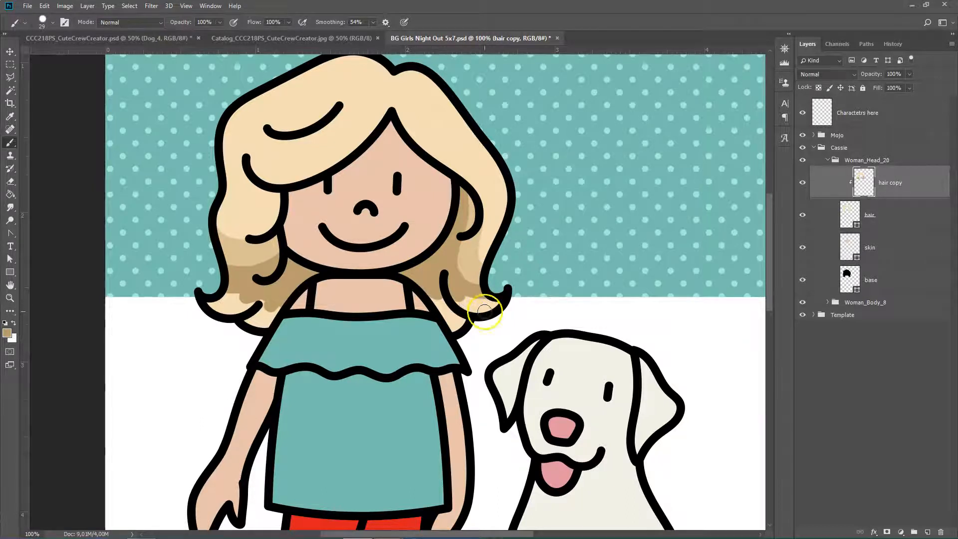
Step: Set the foreground colour to brown #927048 and paint a third shading band toward the hair ends and around the neck on both sides
{"action": "left_click", "coordinate": [9, 333]}
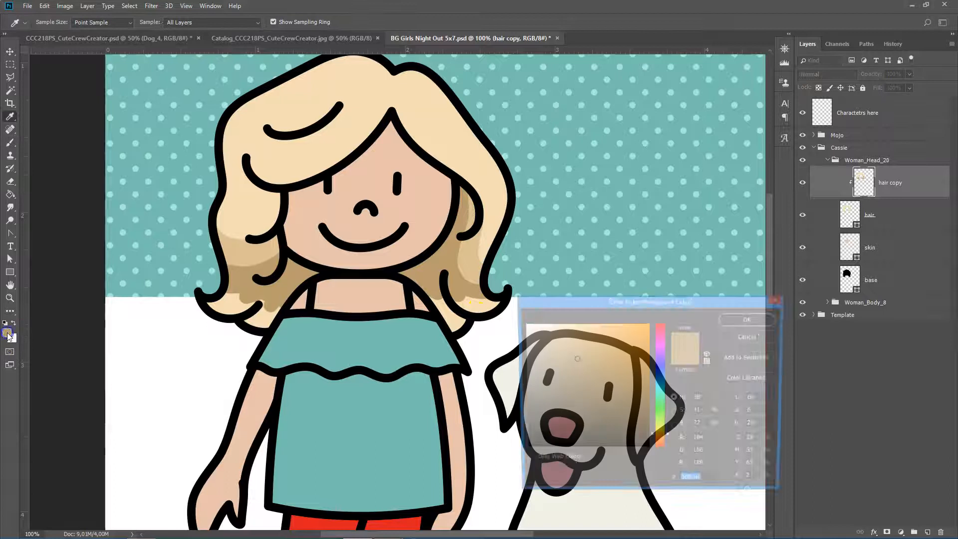
{"action": "left_click", "coordinate": [669, 438]}
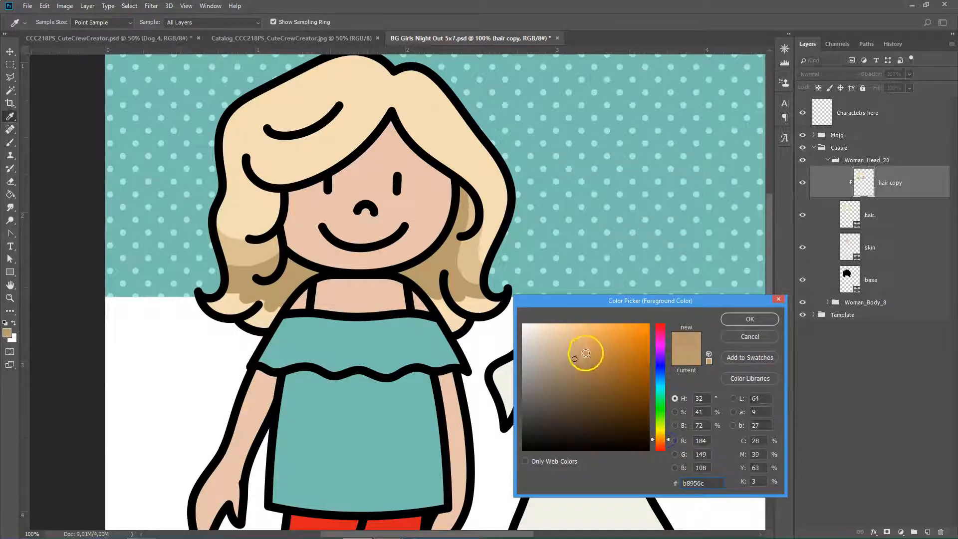
{"action": "left_click_drag", "start_coordinate": [573, 358], "coordinate": [578, 363]}
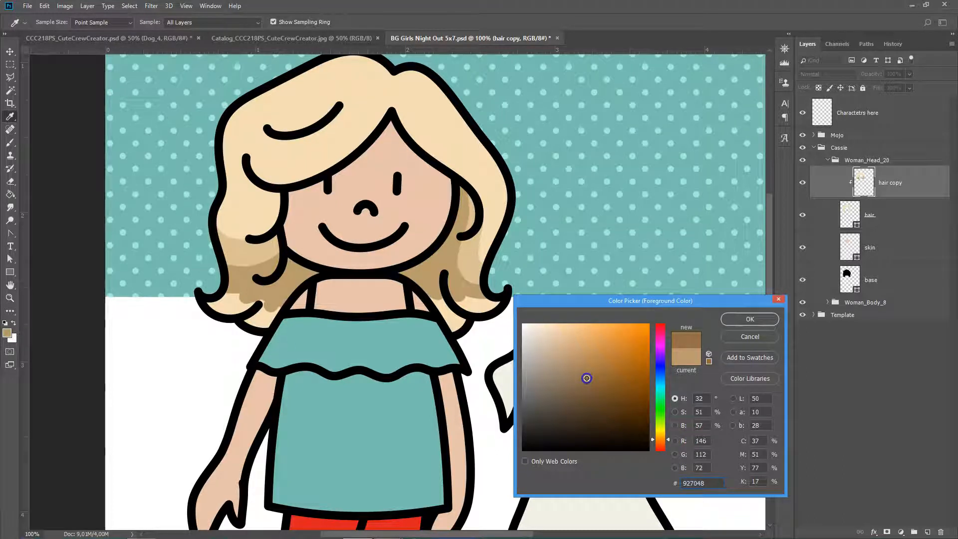
{"action": "left_click", "coordinate": [749, 319]}
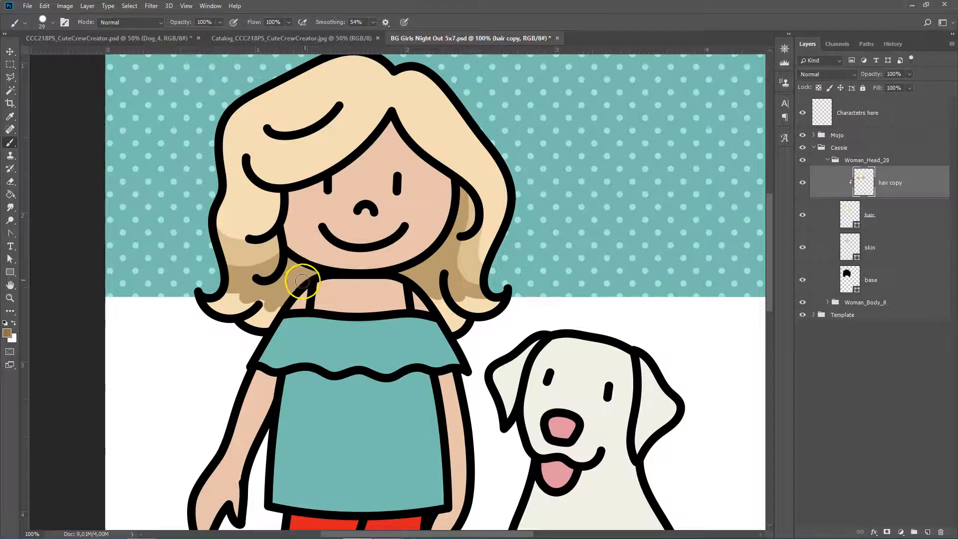
{"action": "left_click_drag", "start_coordinate": [306, 272], "coordinate": [235, 297]}
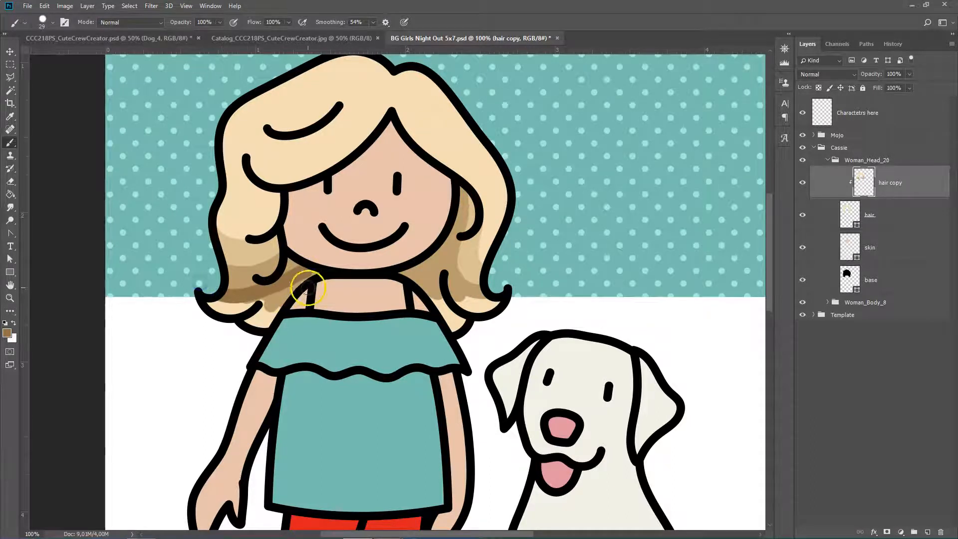
{"action": "mouse_move", "coordinate": [232, 303]}
{"action": "left_mouse_down"}
{"action": "mouse_move", "coordinate": [273, 300]}
{"action": "mouse_move", "coordinate": [274, 311]}
{"action": "mouse_move", "coordinate": [228, 305]}
{"action": "left_mouse_up"}
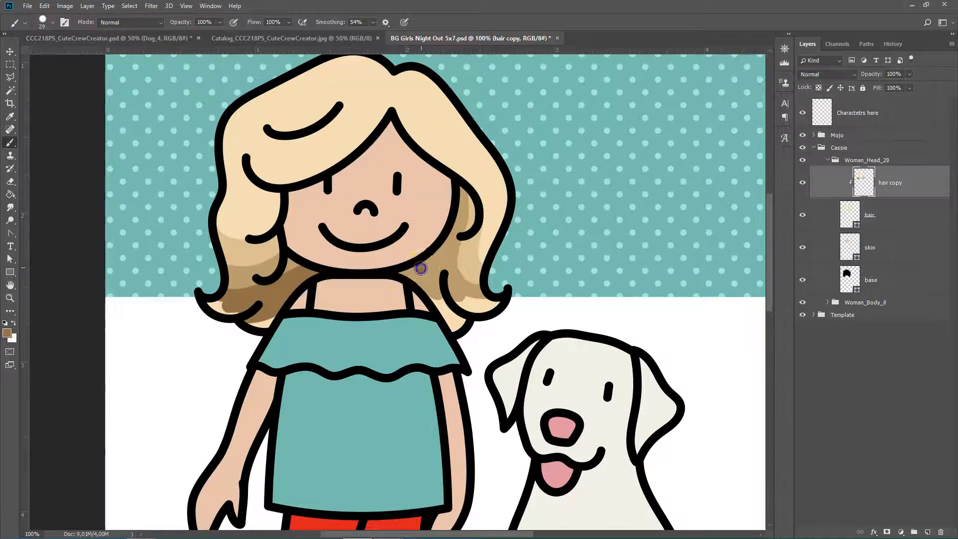
{"action": "left_click_drag", "start_coordinate": [450, 299], "coordinate": [504, 299]}
{"action": "mouse_move", "coordinate": [415, 276]}
{"action": "left_mouse_down"}
{"action": "mouse_move", "coordinate": [425, 255]}
{"action": "mouse_move", "coordinate": [421, 265]}
{"action": "left_mouse_up"}
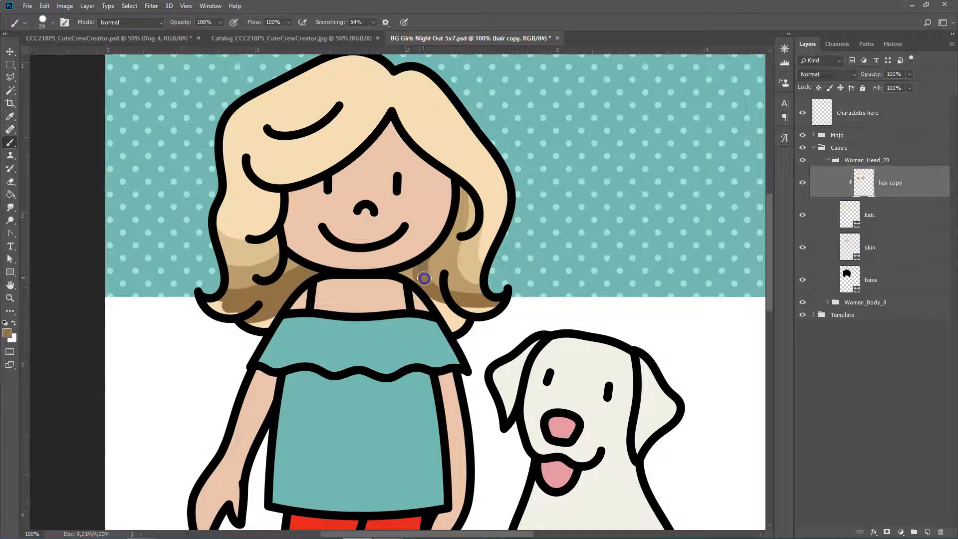
{"action": "left_click_drag", "start_coordinate": [472, 303], "coordinate": [507, 306]}
{"action": "left_click_drag", "start_coordinate": [406, 275], "coordinate": [459, 314]}
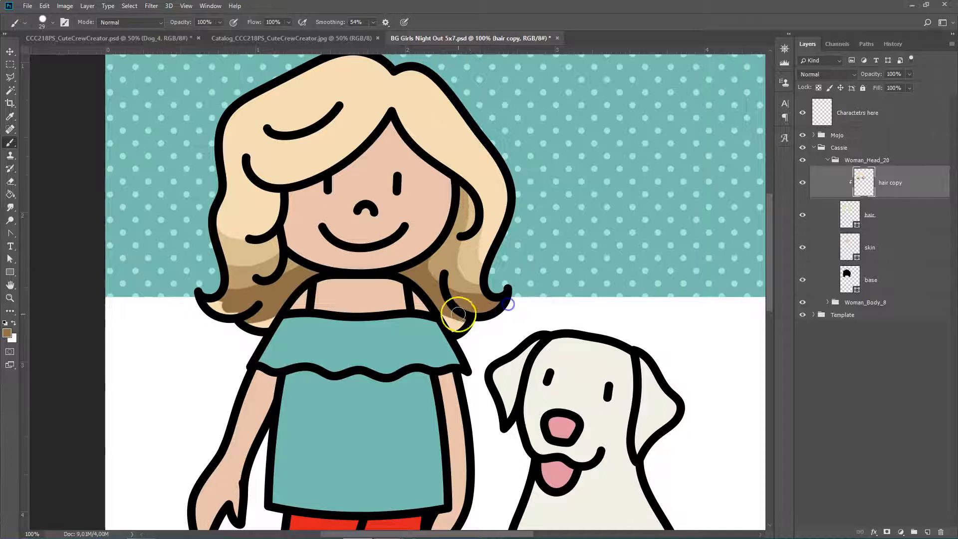
{"action": "left_click", "coordinate": [244, 291]}
Step: Set the foreground colour to dark brown #664927 and paint the curled hair tips on both sides
{"action": "left_click", "coordinate": [9, 333]}
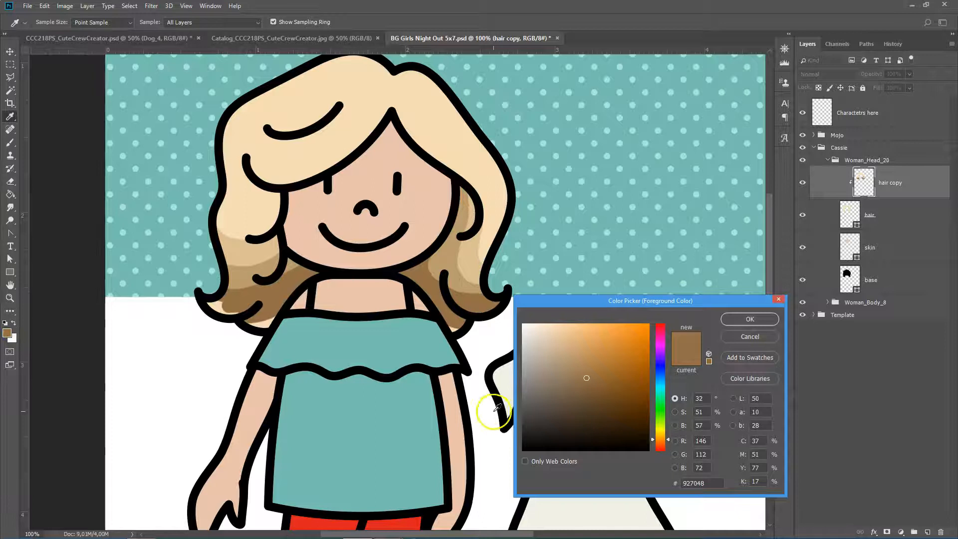
{"action": "left_click", "coordinate": [590, 379]}
{"action": "left_click_drag", "start_coordinate": [590, 380], "coordinate": [596, 388]}
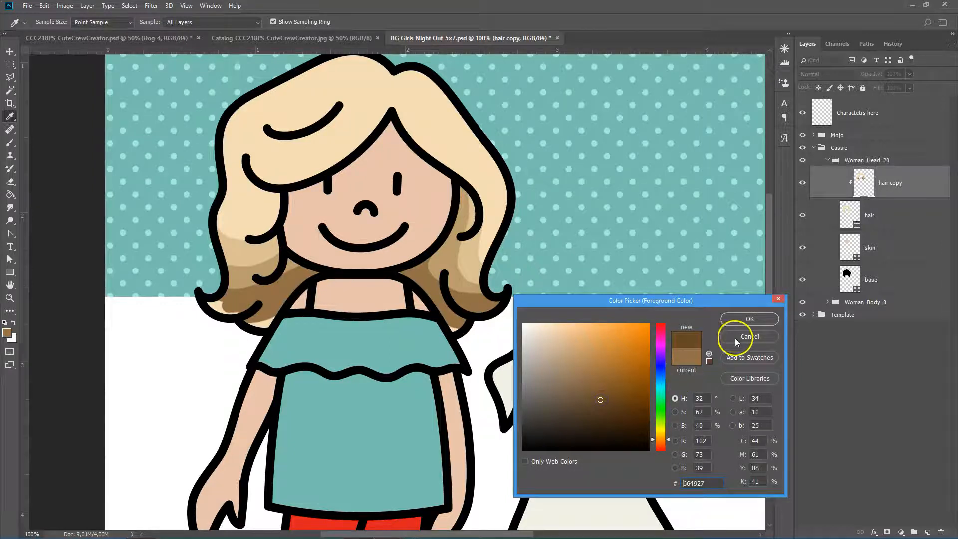
{"action": "left_click", "coordinate": [741, 320]}
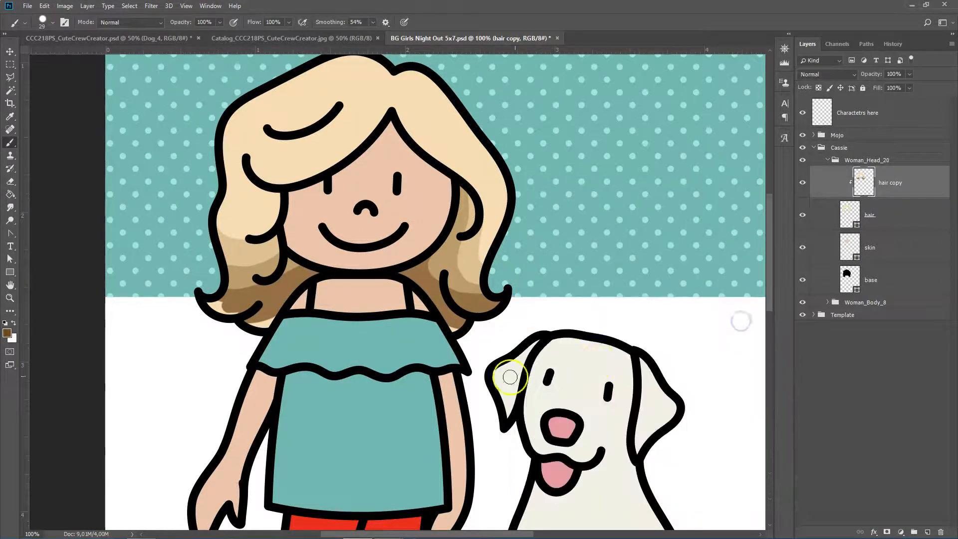
{"action": "mouse_move", "coordinate": [226, 310]}
{"action": "left_mouse_down"}
{"action": "mouse_move", "coordinate": [207, 299]}
{"action": "mouse_move", "coordinate": [218, 306]}
{"action": "left_mouse_up"}
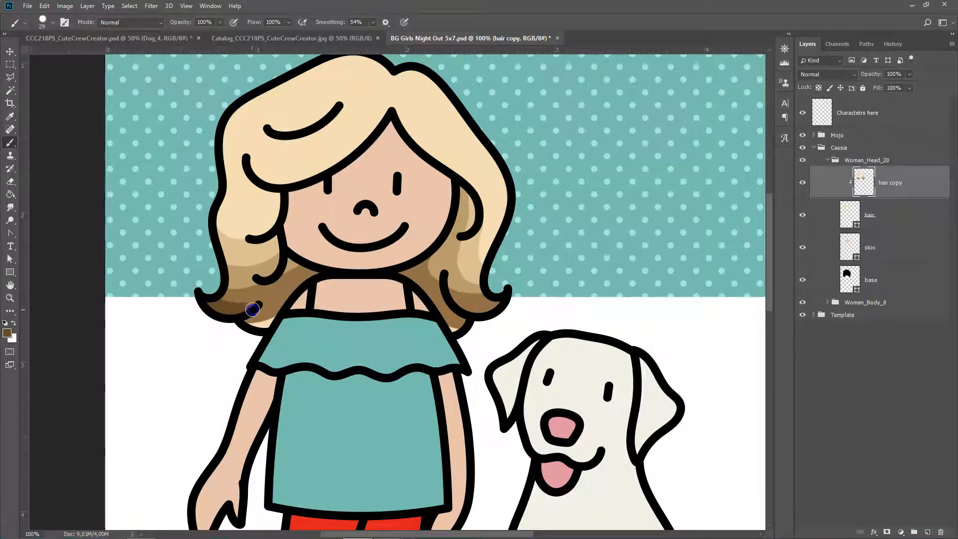
{"action": "mouse_move", "coordinate": [291, 315]}
{"action": "left_mouse_down"}
{"action": "mouse_move", "coordinate": [246, 314]}
{"action": "mouse_move", "coordinate": [271, 324]}
{"action": "left_mouse_up"}
{"action": "mouse_move", "coordinate": [515, 321]}
{"action": "left_mouse_down"}
{"action": "mouse_move", "coordinate": [455, 316]}
{"action": "mouse_move", "coordinate": [428, 295]}
{"action": "mouse_move", "coordinate": [429, 306]}
{"action": "left_mouse_up"}
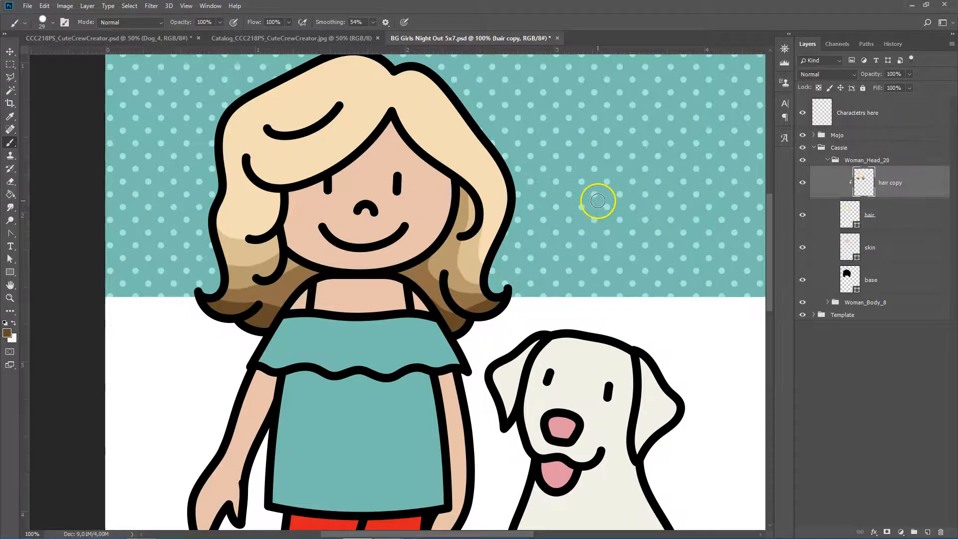
Step: Compare the character with the hair copy shading hidden and shown, and collapse the Woman_Head_20 group
{"action": "key", "text": "ctrl+minus"}
{"action": "key", "text": "ctrl+minus"}
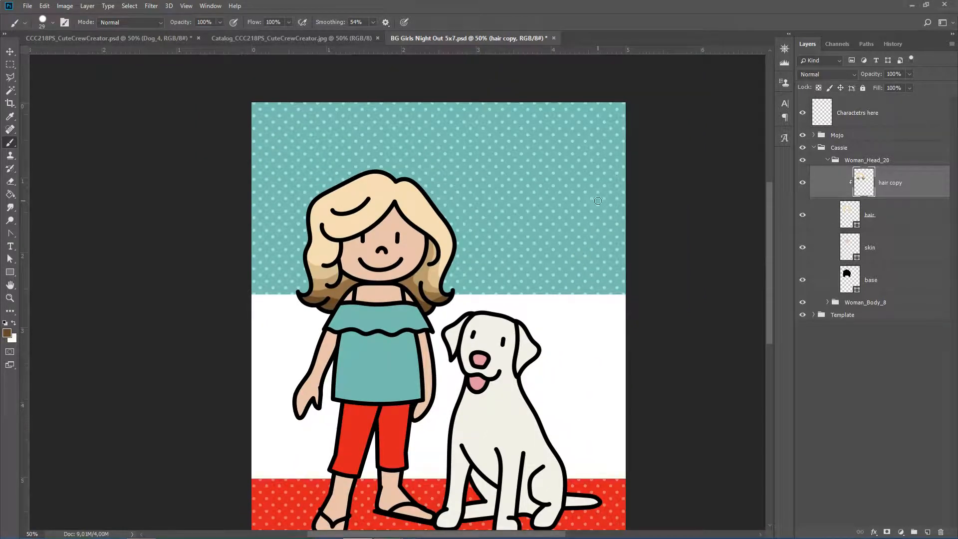
{"action": "scroll", "coordinate": [549, 199], "scroll_direction": "down", "scroll_amount": 3}
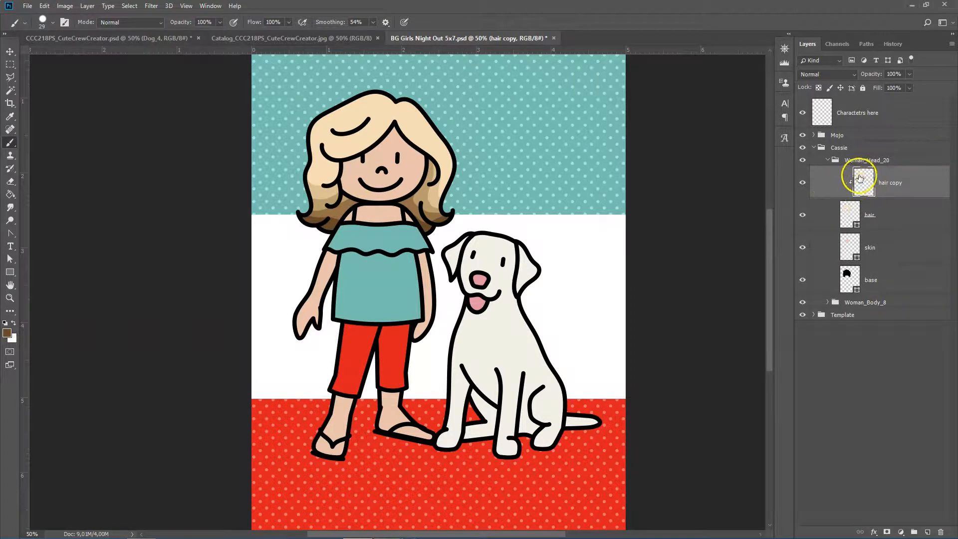
{"action": "left_click", "coordinate": [803, 183]}
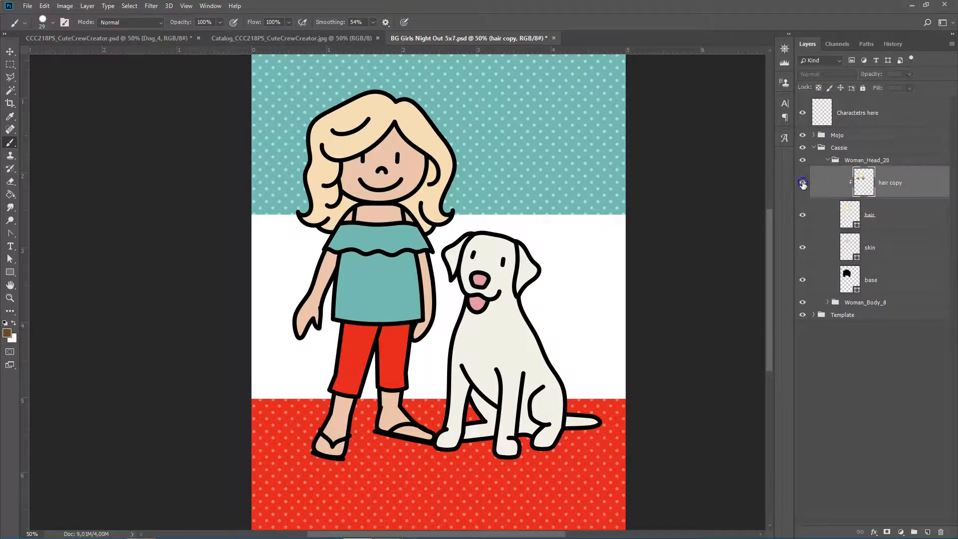
{"action": "left_click", "coordinate": [803, 183]}
{"action": "left_click", "coordinate": [828, 160]}
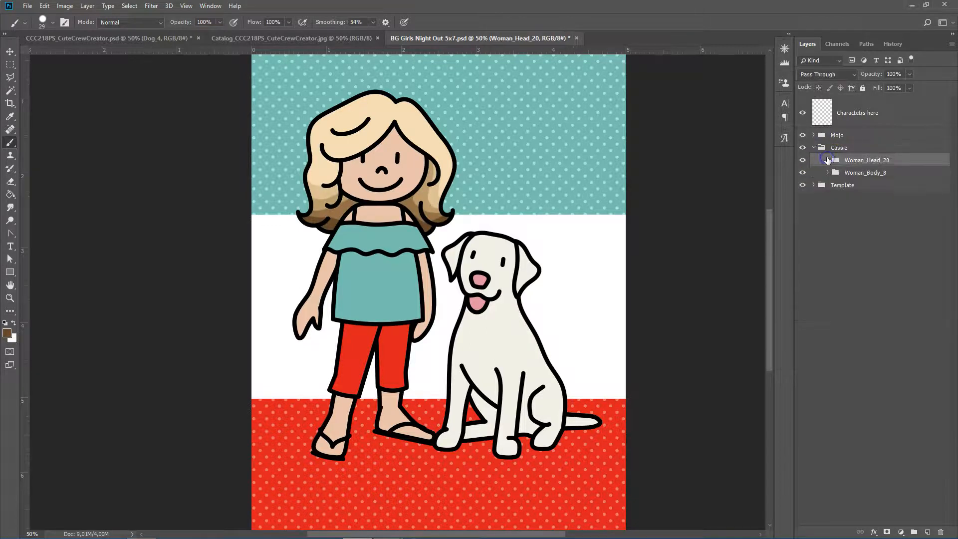
Step: Collapse the woman's group, expand the Mojo group and duplicate its fur layer as "fur copy"
{"action": "left_click", "coordinate": [814, 149]}
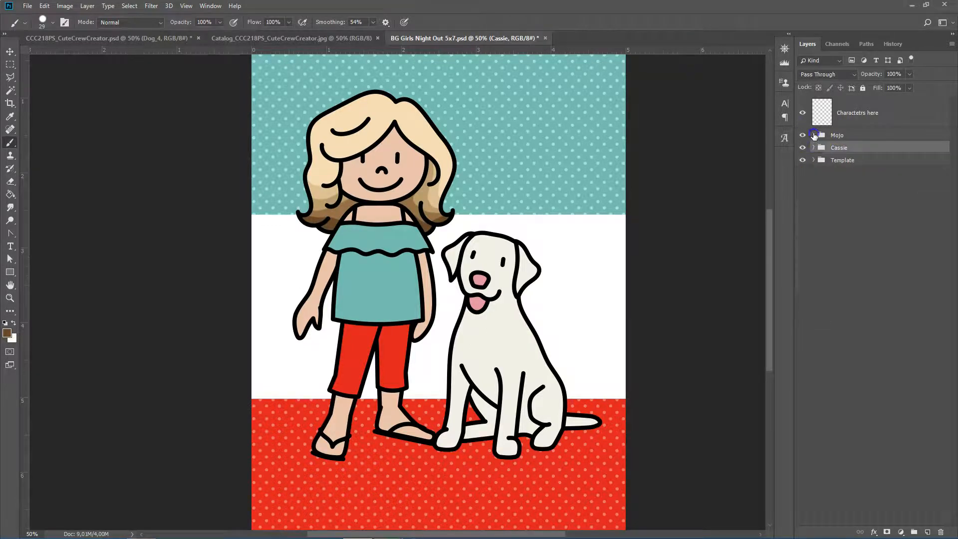
{"action": "left_click", "coordinate": [815, 136]}
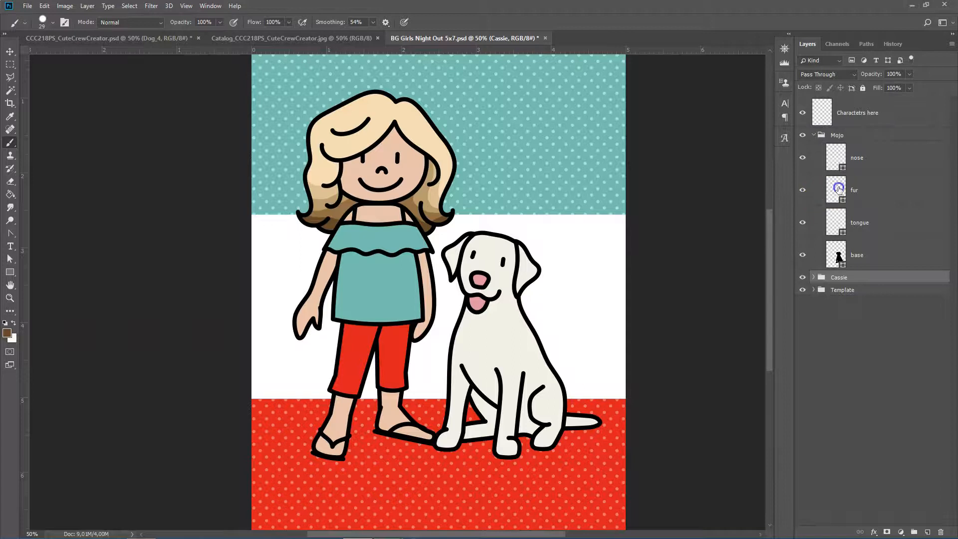
{"action": "left_click", "coordinate": [839, 190]}
{"action": "right_click", "coordinate": [873, 191]}
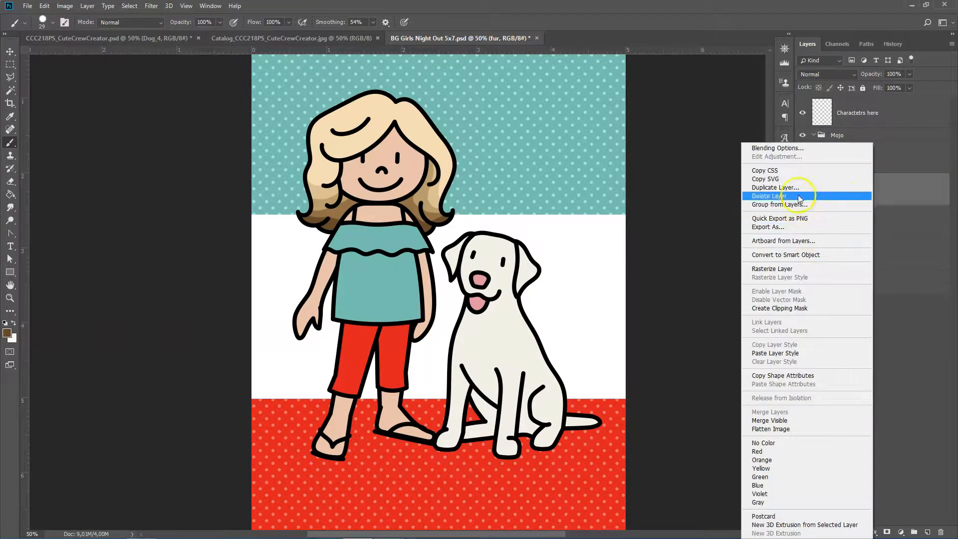
{"action": "left_click", "coordinate": [785, 187]}
{"action": "left_click", "coordinate": [561, 154]}
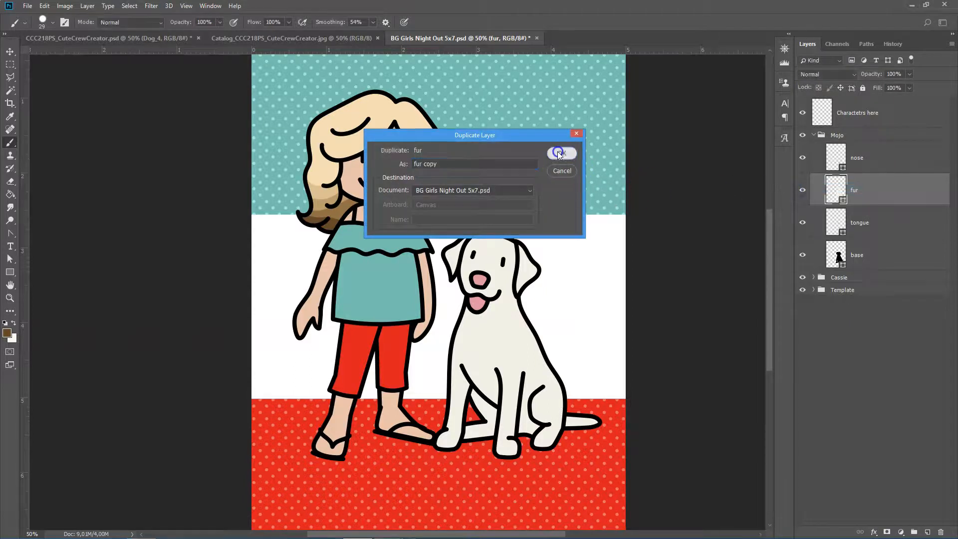
Step: Rasterize the fur copy layer and clip it to the fur layer with a clipping mask
{"action": "right_click", "coordinate": [882, 192]}
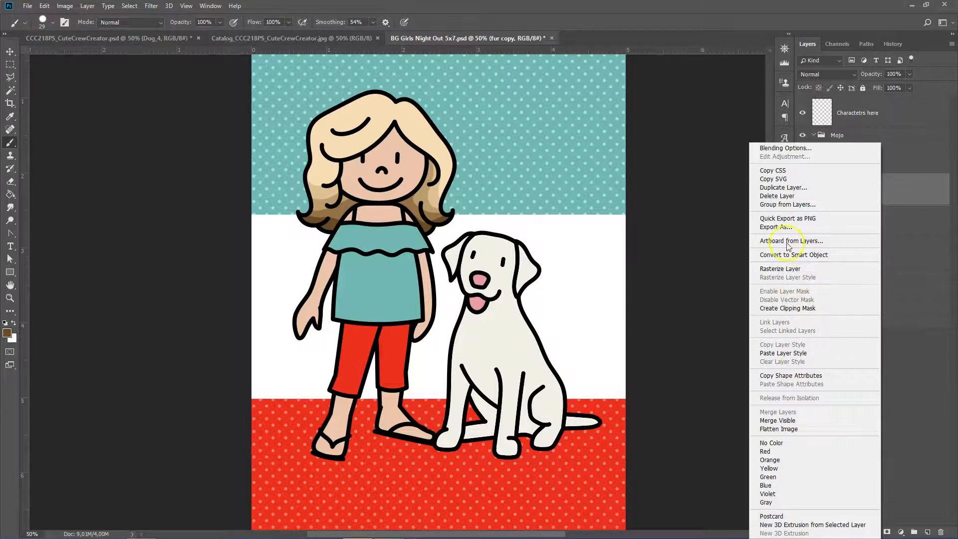
{"action": "left_click", "coordinate": [786, 270]}
{"action": "right_click", "coordinate": [866, 190]}
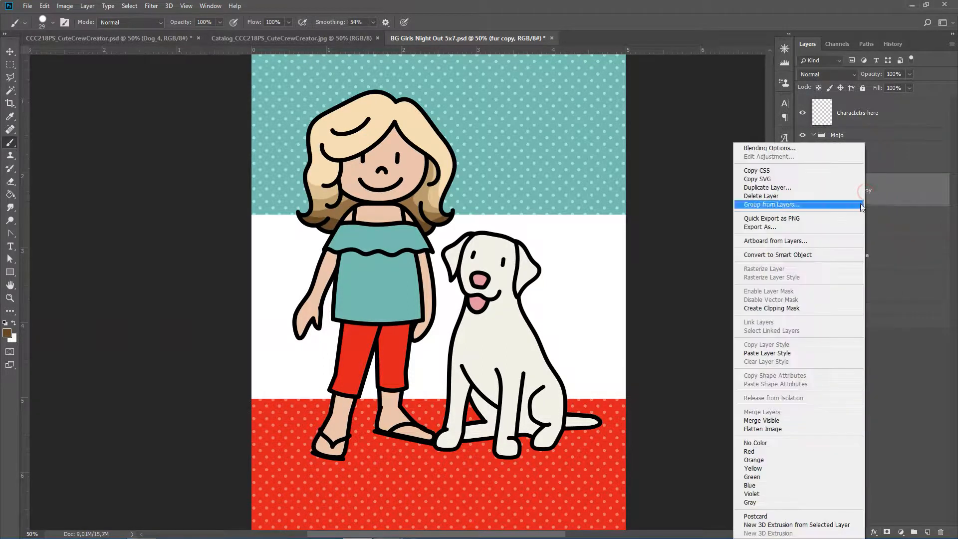
{"action": "left_click", "coordinate": [799, 308]}
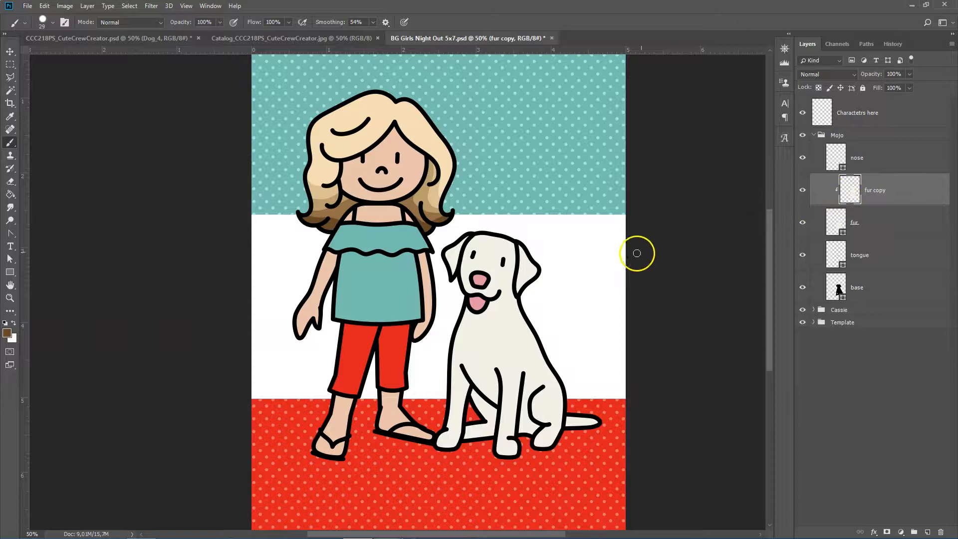
Step: Set the brush size to 20 px and paint a filled dark brown patch over the dog's left-hand eye, up to the head outline
{"action": "key", "text": "ctrl+1"}
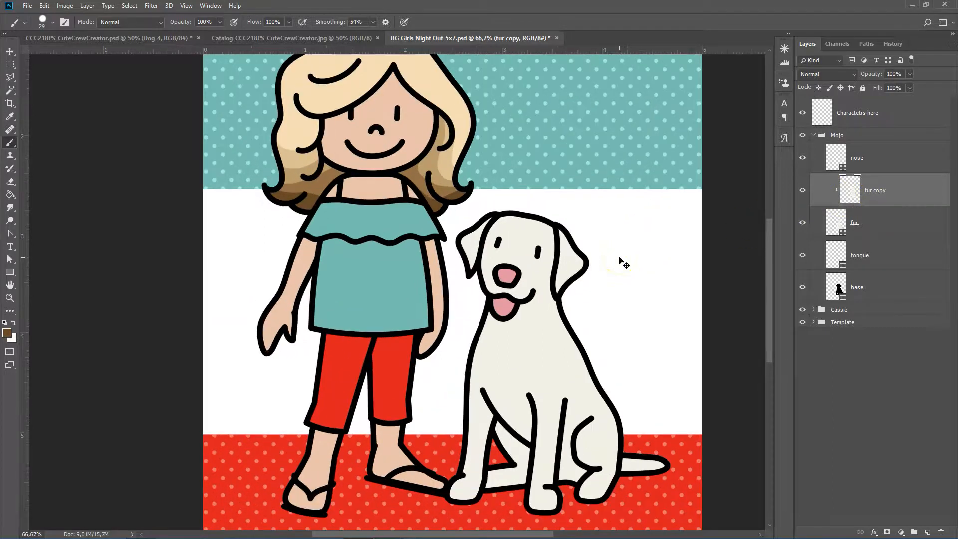
{"action": "left_click_drag", "start_coordinate": [633, 320], "coordinate": [498, 215]}
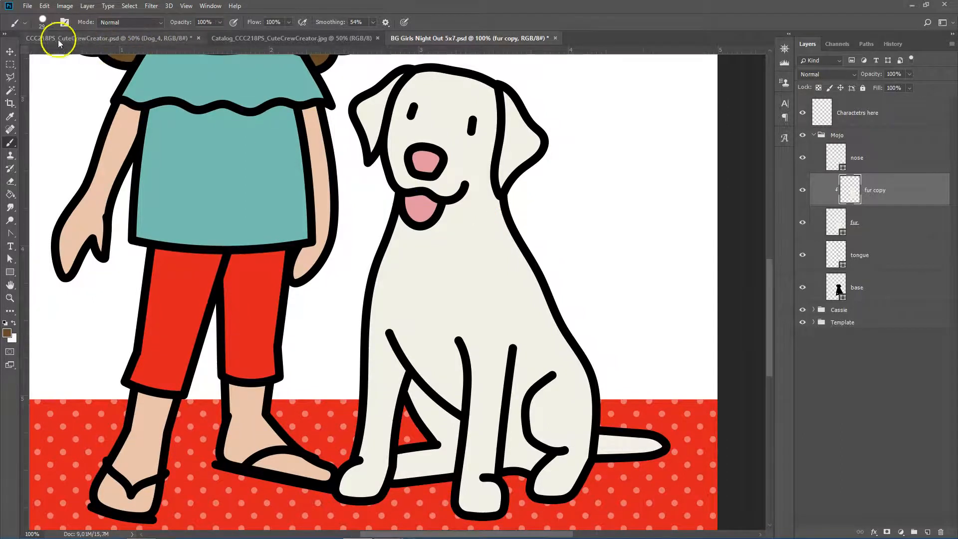
{"action": "left_click", "coordinate": [53, 22]}
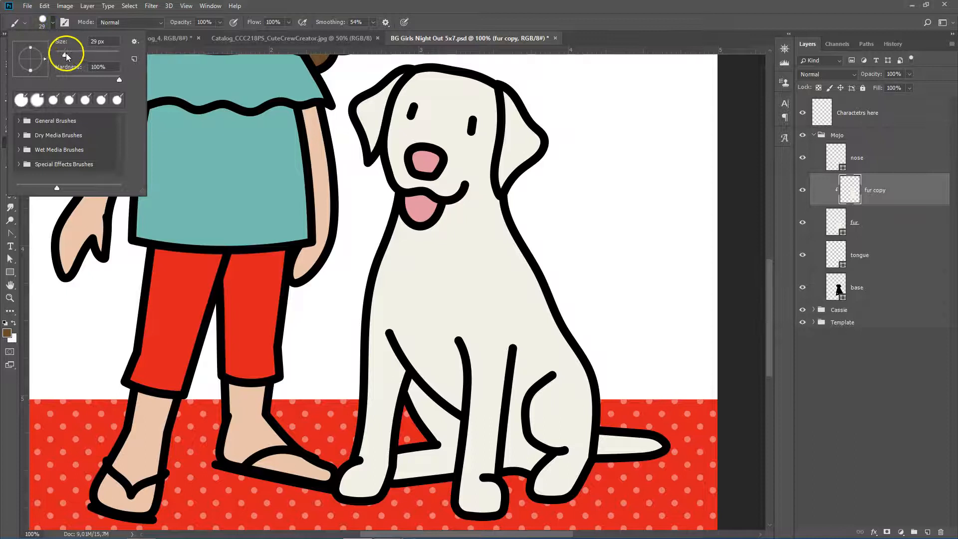
{"action": "left_click_drag", "start_coordinate": [64, 55], "coordinate": [63, 56]}
{"action": "left_click", "coordinate": [53, 23]}
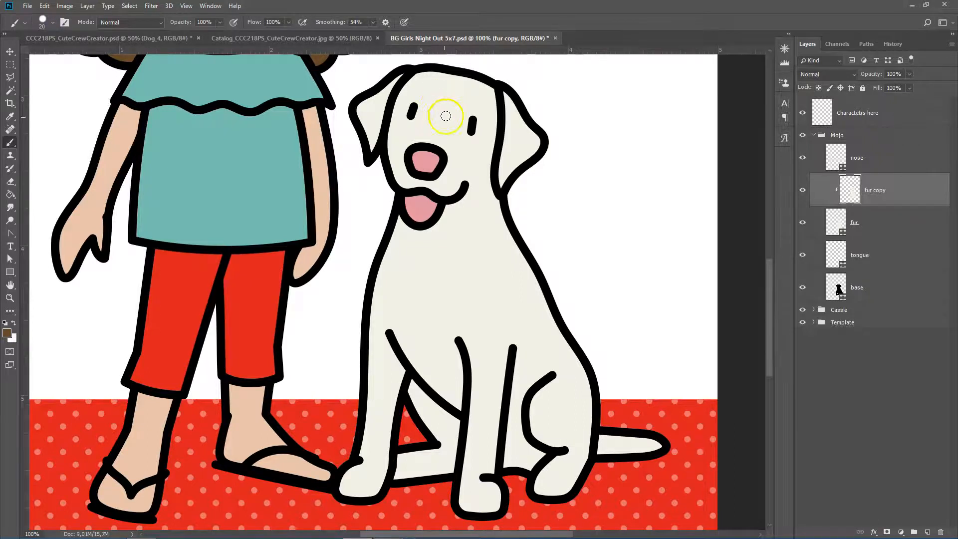
{"action": "left_click_drag", "start_coordinate": [441, 68], "coordinate": [438, 72]}
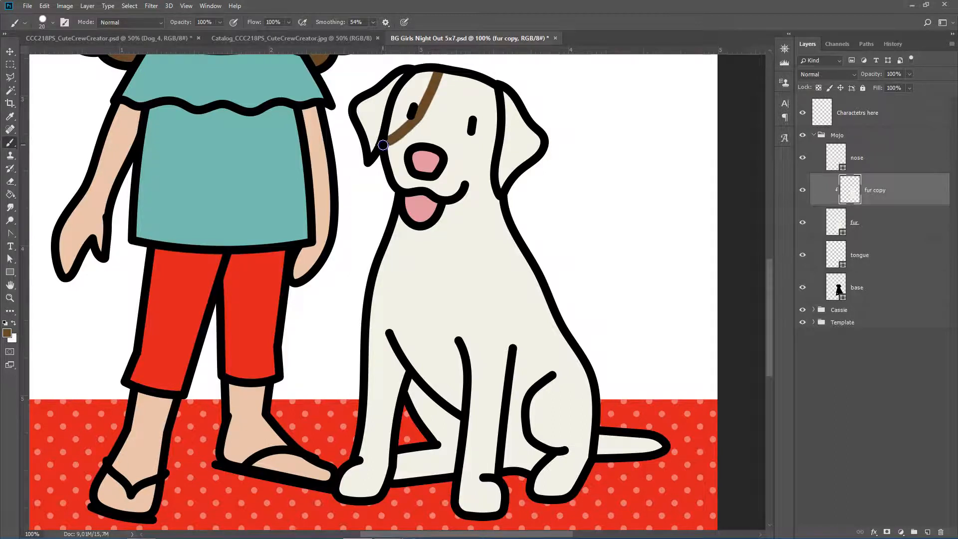
{"action": "left_click_drag", "start_coordinate": [382, 146], "coordinate": [380, 147]}
{"action": "left_click_drag", "start_coordinate": [433, 71], "coordinate": [425, 73]}
{"action": "left_click_drag", "start_coordinate": [397, 109], "coordinate": [390, 129]}
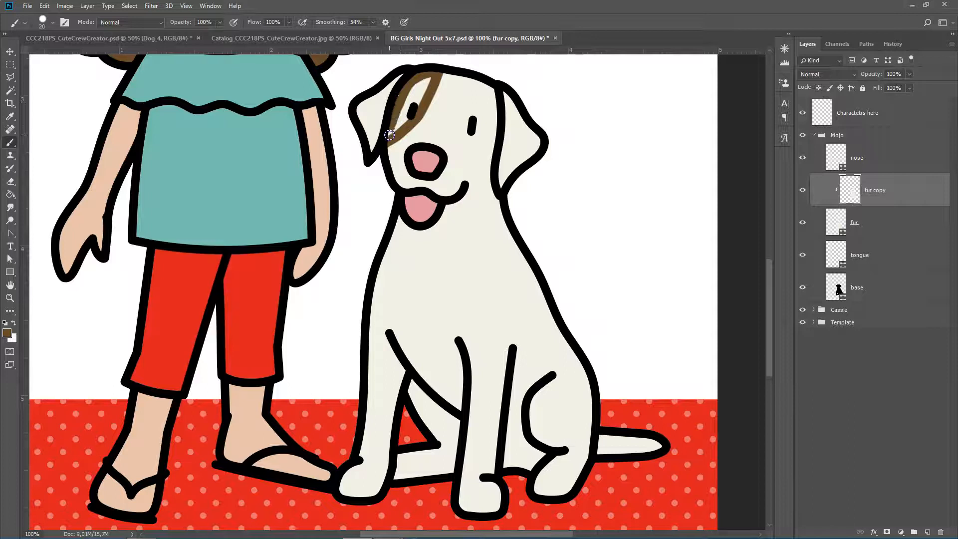
{"action": "mouse_move", "coordinate": [423, 88]}
{"action": "left_mouse_down"}
{"action": "mouse_move", "coordinate": [431, 73]}
{"action": "mouse_move", "coordinate": [400, 118]}
{"action": "left_mouse_up"}
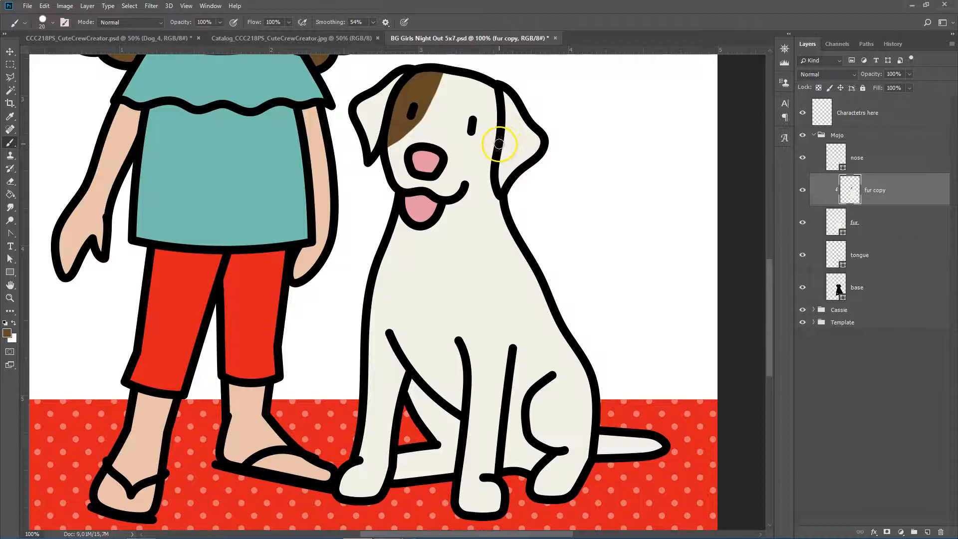
Step: Paint the lower tip of the dog's right-hand ear brown and erase the spill on the face
{"action": "mouse_move", "coordinate": [497, 142]}
{"action": "left_mouse_down"}
{"action": "mouse_move", "coordinate": [559, 152]}
{"action": "mouse_move", "coordinate": [495, 162]}
{"action": "mouse_move", "coordinate": [501, 190]}
{"action": "mouse_move", "coordinate": [522, 166]}
{"action": "mouse_move", "coordinate": [504, 180]}
{"action": "left_mouse_up"}
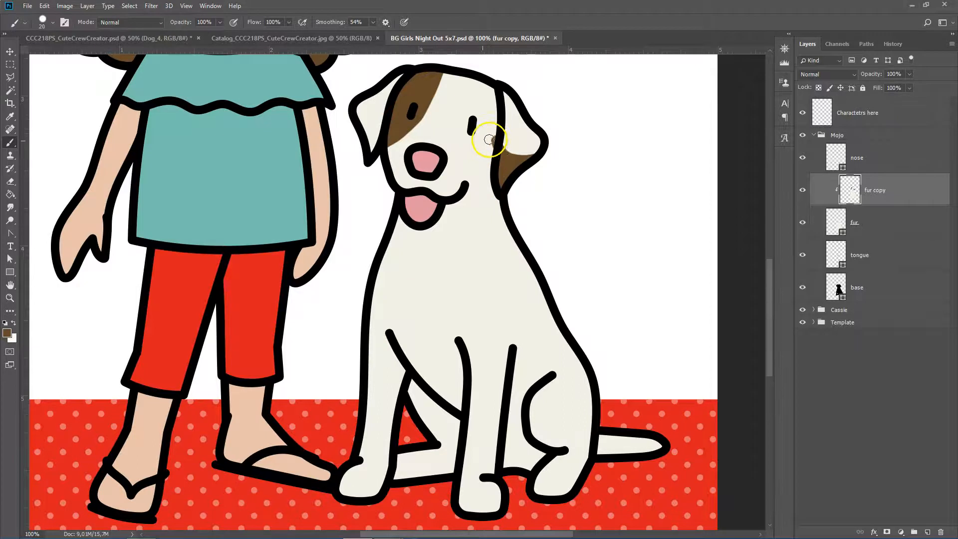
{"action": "left_click", "coordinate": [8, 184]}
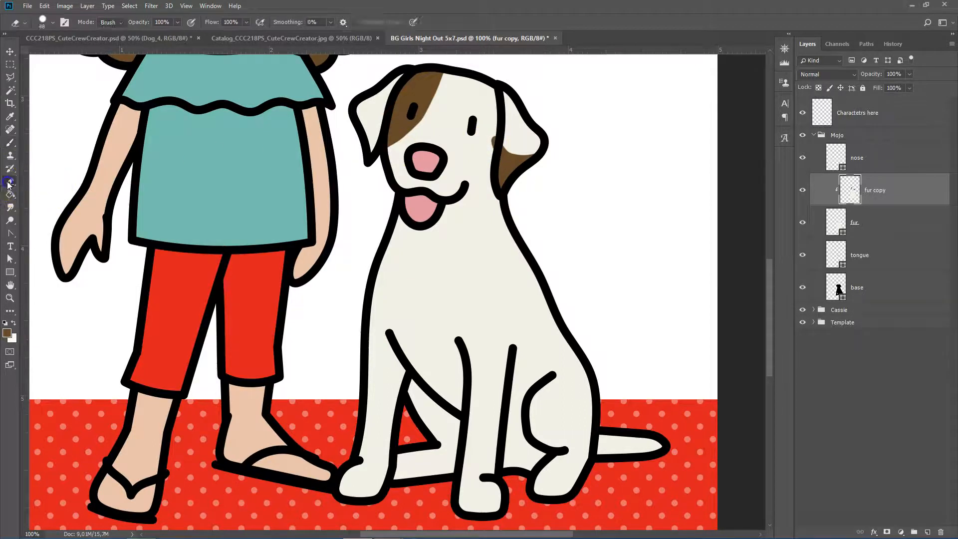
{"action": "left_click", "coordinate": [489, 140]}
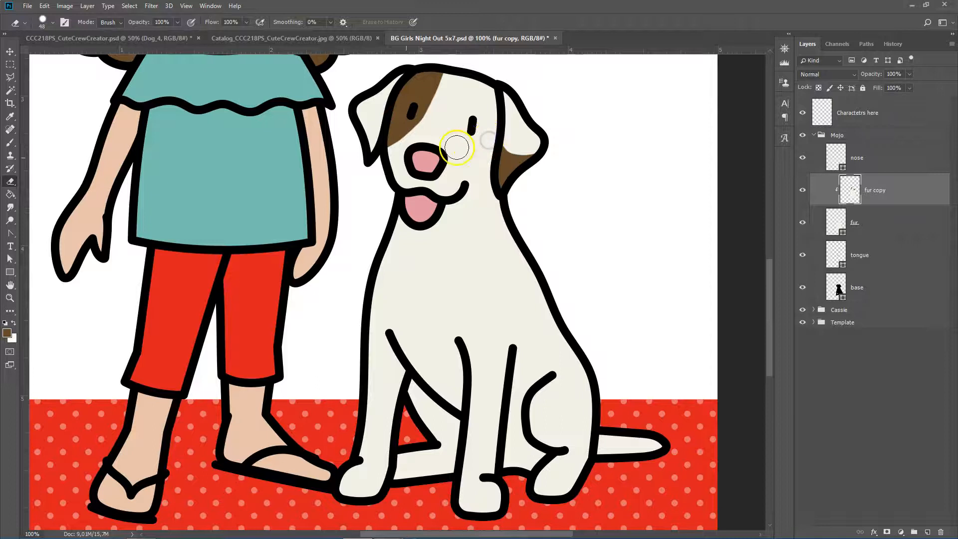
Step: Paint a large brown patch along the right edge of the dog's body and a smaller one on the left chest edge
{"action": "left_click", "coordinate": [10, 143]}
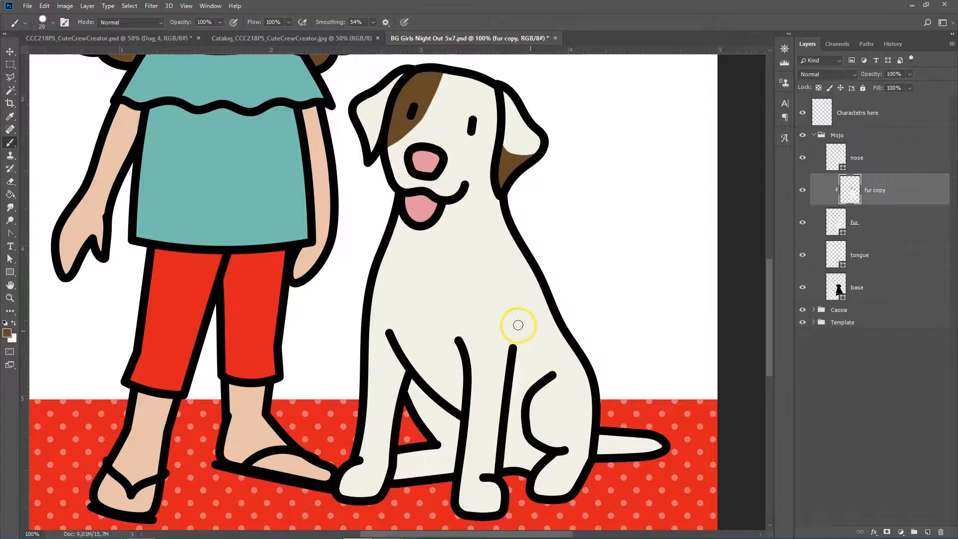
{"action": "mouse_move", "coordinate": [515, 223]}
{"action": "left_mouse_down"}
{"action": "mouse_move", "coordinate": [509, 213]}
{"action": "mouse_move", "coordinate": [511, 278]}
{"action": "mouse_move", "coordinate": [568, 339]}
{"action": "left_mouse_up"}
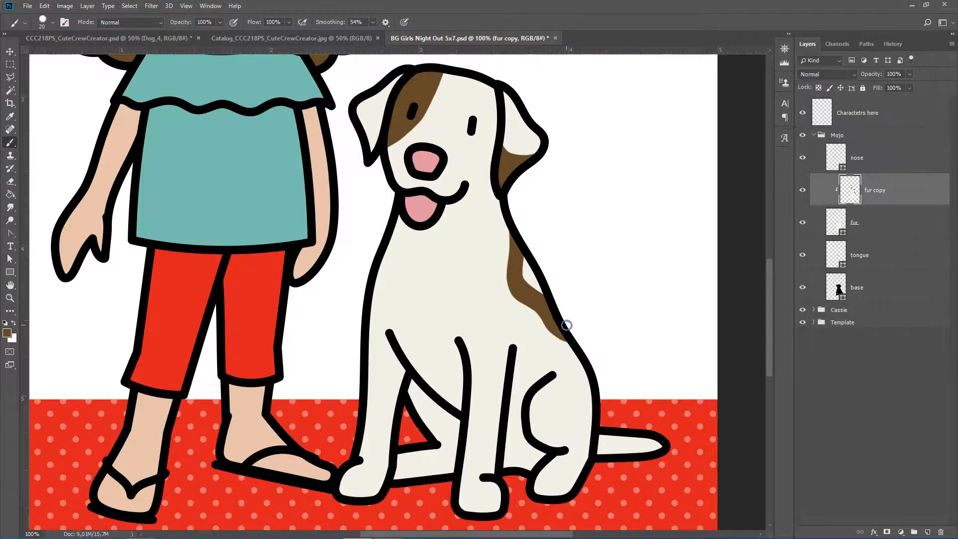
{"action": "left_click_drag", "start_coordinate": [534, 271], "coordinate": [526, 259]}
{"action": "mouse_move", "coordinate": [554, 292]}
{"action": "left_mouse_down"}
{"action": "mouse_move", "coordinate": [530, 268]}
{"action": "mouse_move", "coordinate": [551, 290]}
{"action": "left_mouse_up"}
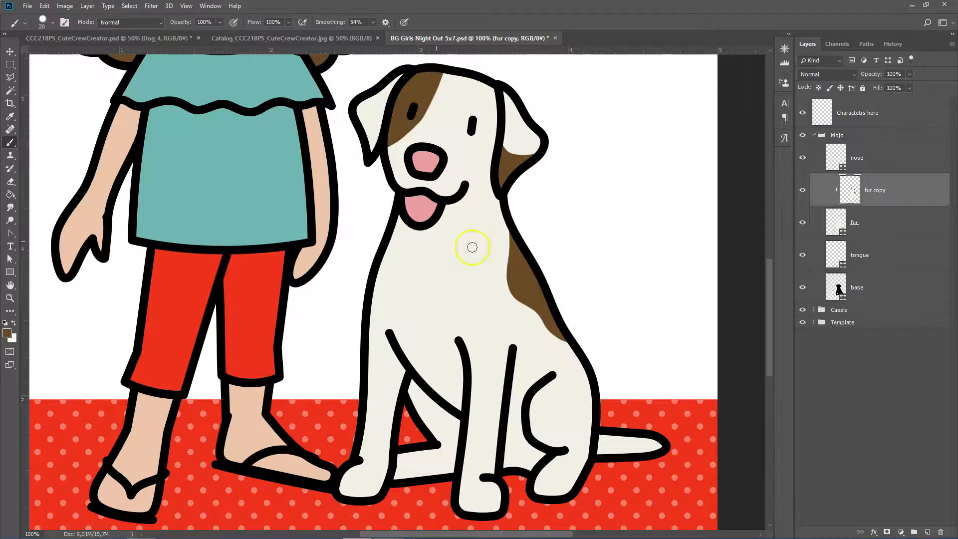
{"action": "mouse_move", "coordinate": [378, 246]}
{"action": "left_mouse_down"}
{"action": "mouse_move", "coordinate": [378, 270]}
{"action": "mouse_move", "coordinate": [381, 241]}
{"action": "left_mouse_up"}
{"action": "mouse_move", "coordinate": [386, 284]}
{"action": "left_mouse_down"}
{"action": "mouse_move", "coordinate": [358, 340]}
{"action": "mouse_move", "coordinate": [379, 270]}
{"action": "left_mouse_up"}
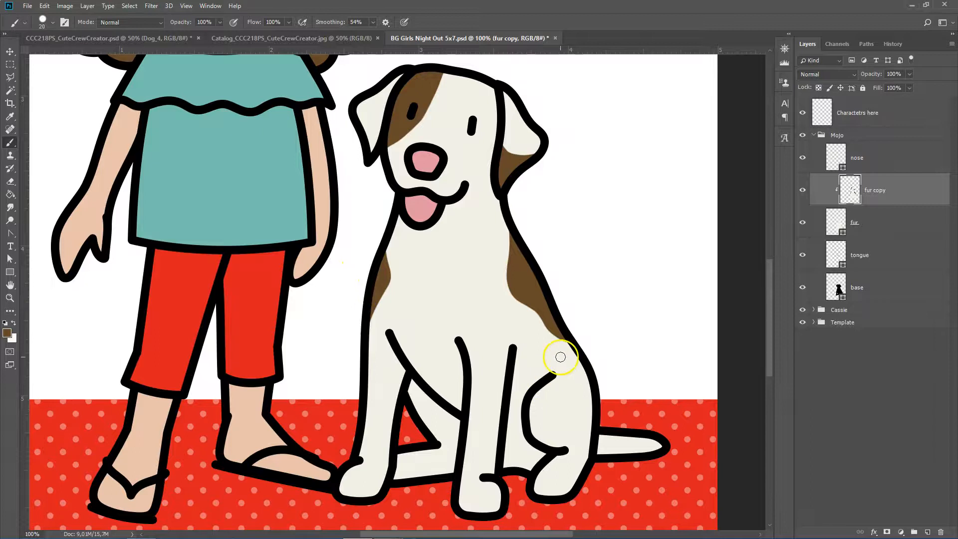
Step: Paint a narrow brown patch down the right edge of the dog's right-hand front leg and erase the overspill beside it
{"action": "scroll", "coordinate": [561, 357], "scroll_direction": "down", "scroll_amount": 1}
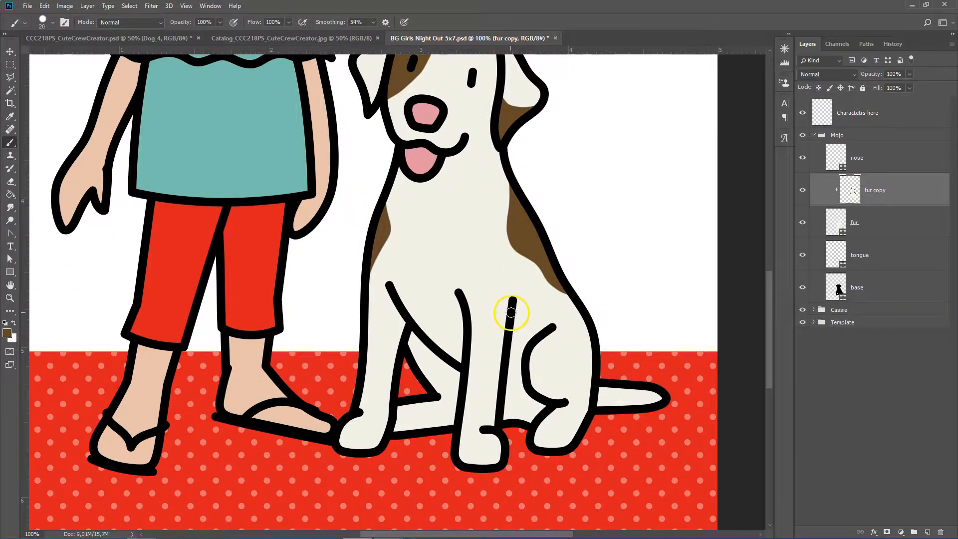
{"action": "left_click_drag", "start_coordinate": [508, 318], "coordinate": [500, 333]}
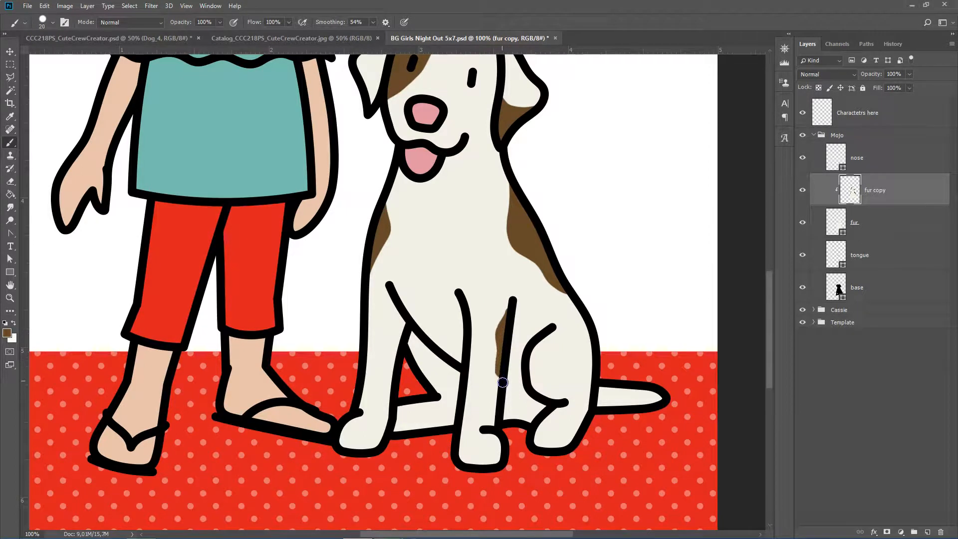
{"action": "left_click_drag", "start_coordinate": [506, 386], "coordinate": [506, 384]}
{"action": "left_click", "coordinate": [7, 184]}
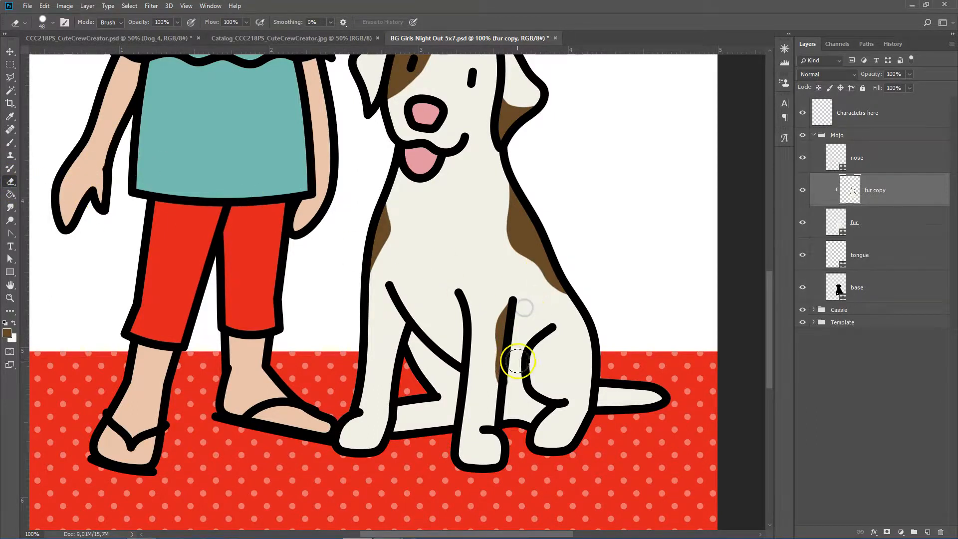
{"action": "left_click", "coordinate": [514, 385]}
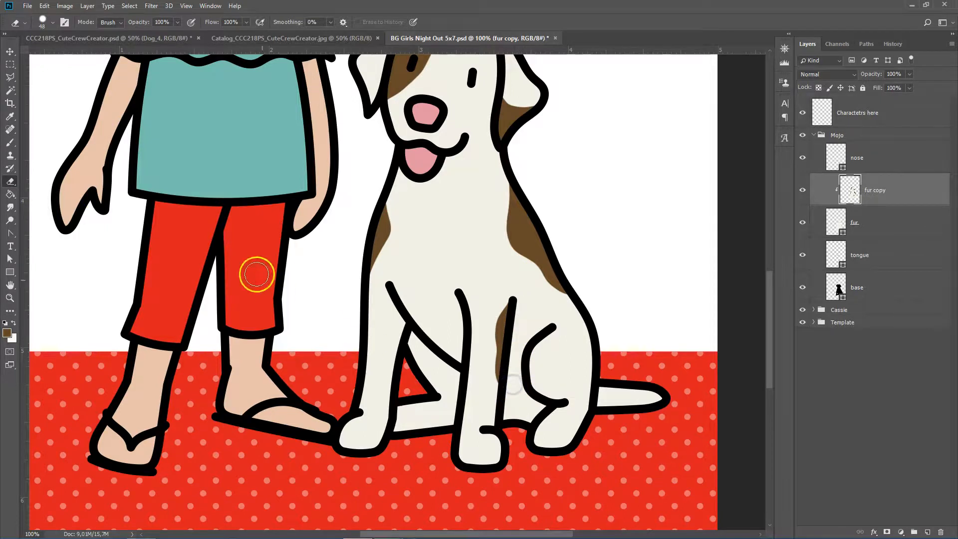
Step: Paint a small brown patch on the outer edge of the dog's left-hand front leg, just above the paw
{"action": "left_click", "coordinate": [10, 143]}
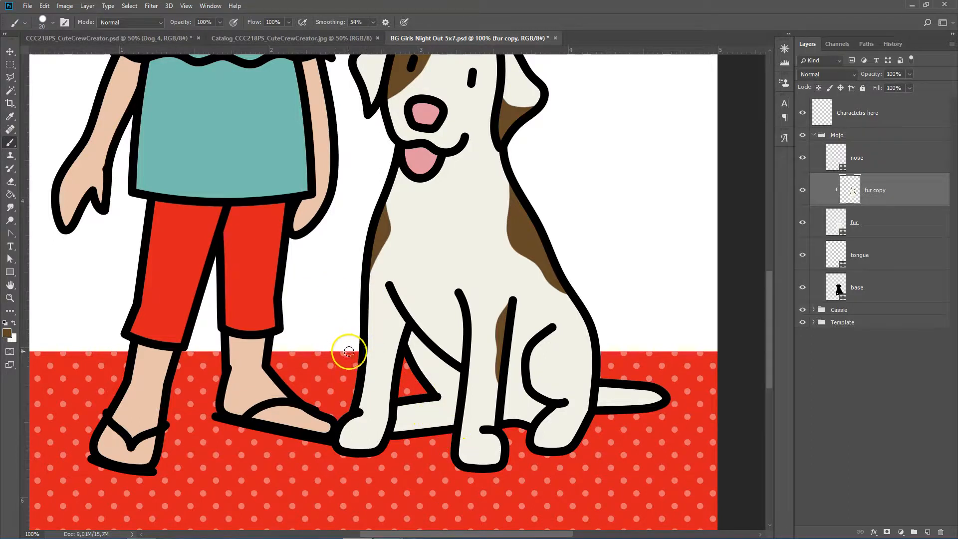
{"action": "left_click_drag", "start_coordinate": [364, 354], "coordinate": [365, 360]}
{"action": "left_click_drag", "start_coordinate": [353, 401], "coordinate": [356, 405]}
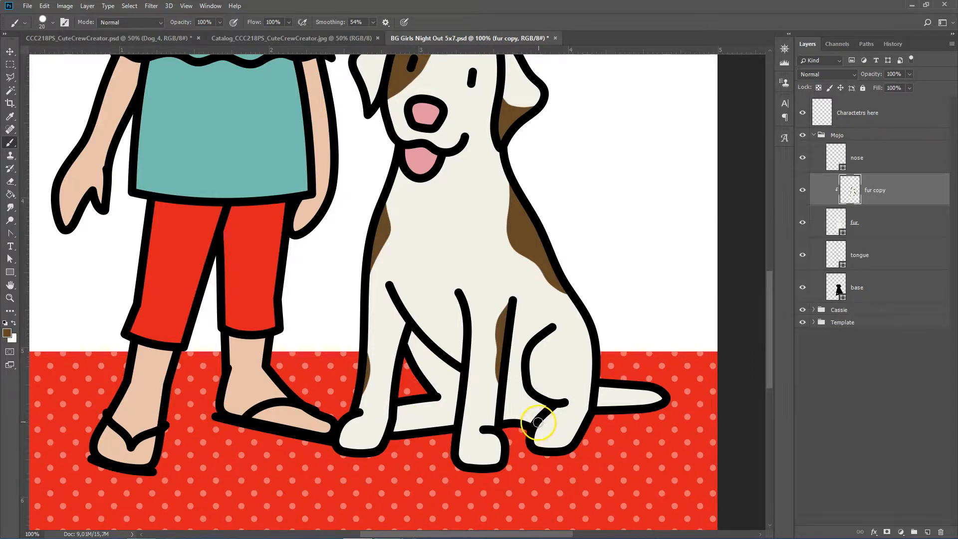
Step: Paint the dog's right-hand hind paw brown, filling the gaps between the strokes
{"action": "left_click_drag", "start_coordinate": [539, 420], "coordinate": [537, 429]}
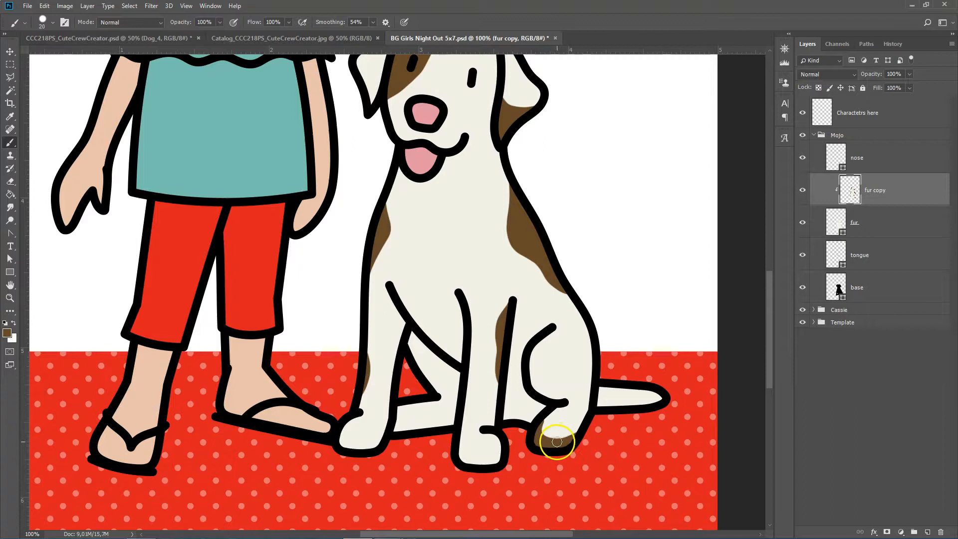
{"action": "left_click_drag", "start_coordinate": [542, 422], "coordinate": [547, 423]}
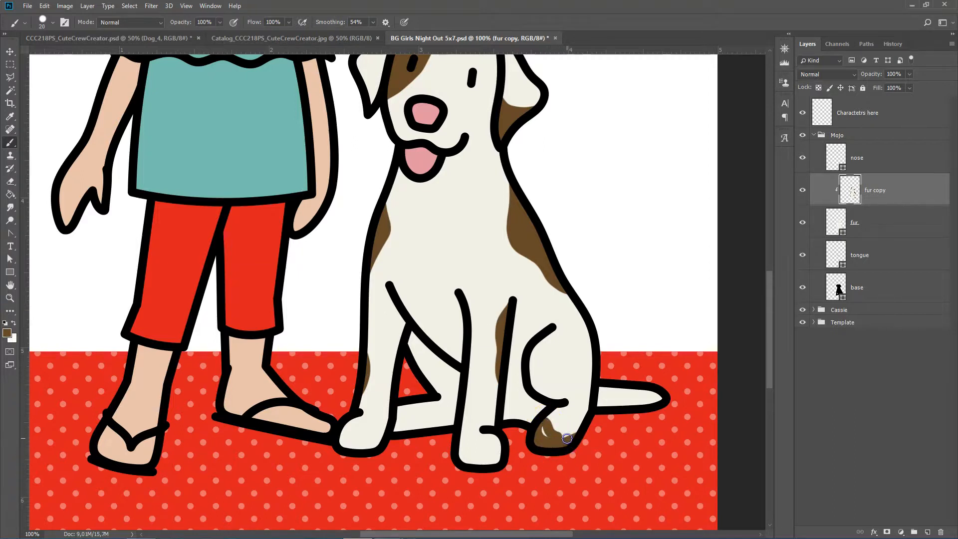
{"action": "mouse_move", "coordinate": [553, 436]}
{"action": "left_mouse_down"}
{"action": "mouse_move", "coordinate": [543, 430]}
{"action": "mouse_move", "coordinate": [568, 445]}
{"action": "left_mouse_up"}
Step: Paint brown markings on the upper base of the dog's tail and on the hind leg behind the left-hand front leg
{"action": "left_click_drag", "start_coordinate": [599, 392], "coordinate": [599, 392]}
{"action": "left_click_drag", "start_coordinate": [651, 373], "coordinate": [606, 386]}
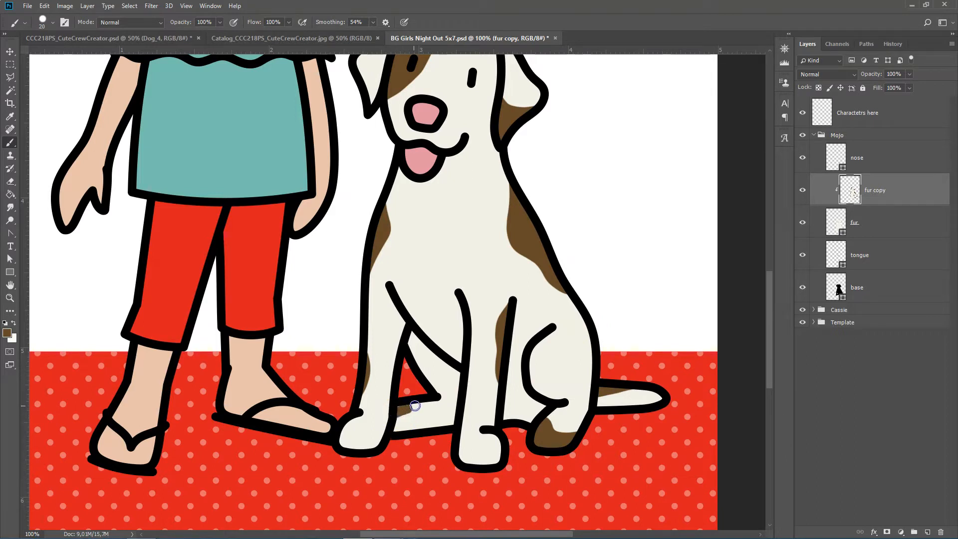
{"action": "left_click_drag", "start_coordinate": [425, 393], "coordinate": [400, 406]}
Step: Review the whole invitation with the spotted dog and collapse the Mojo layer group
{"action": "key", "text": "ctrl+minus"}
{"action": "key", "text": "ctrl+minus"}
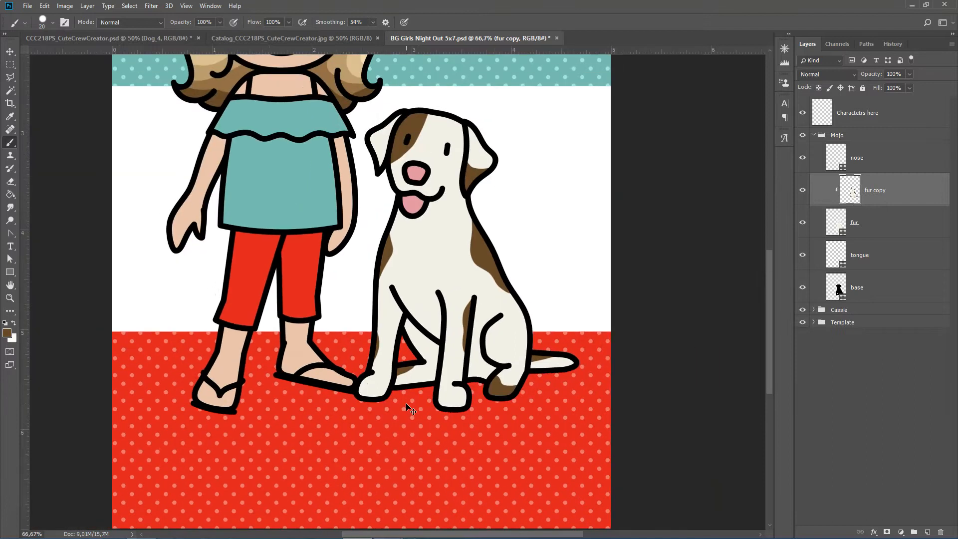
{"action": "scroll", "coordinate": [613, 427], "scroll_direction": "up", "scroll_amount": 3}
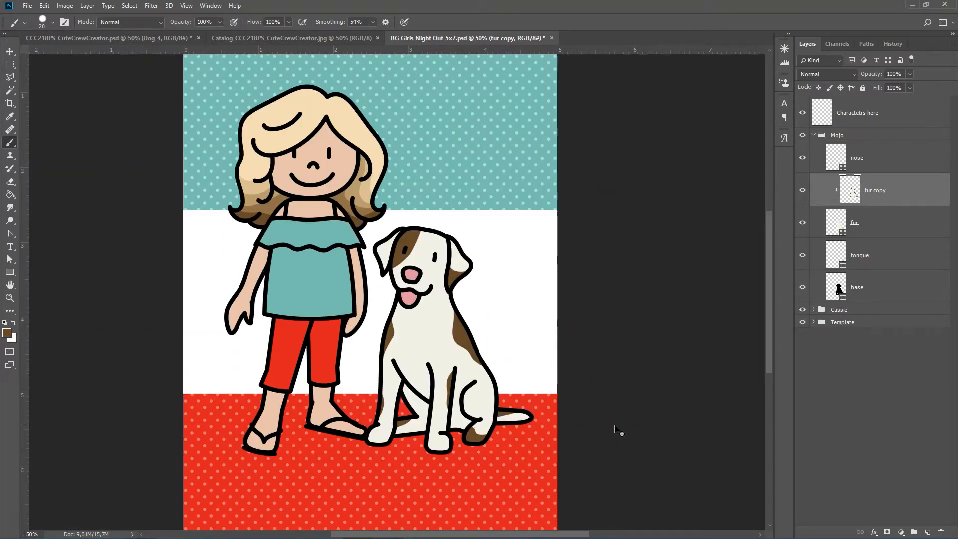
{"action": "key", "text": "ctrl+minus"}
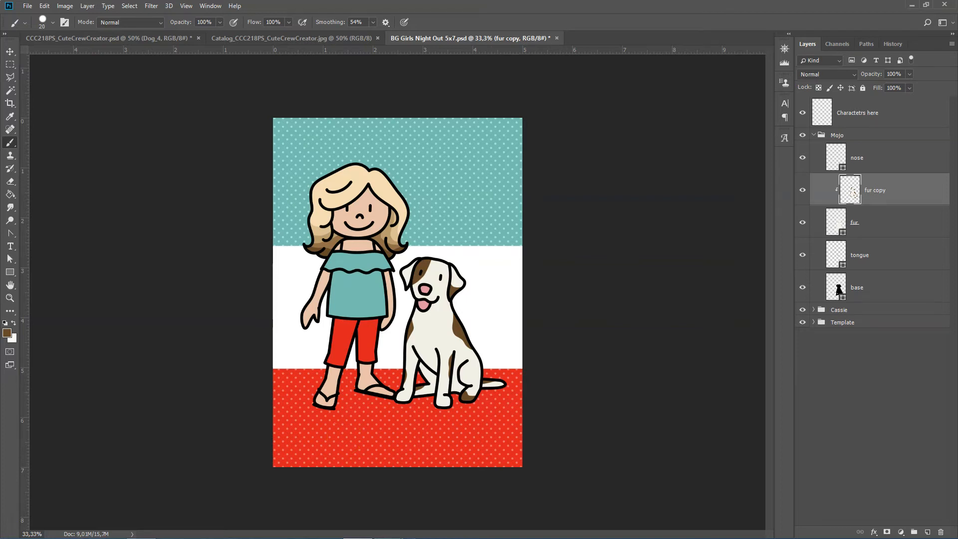
{"action": "left_click", "coordinate": [813, 134]}
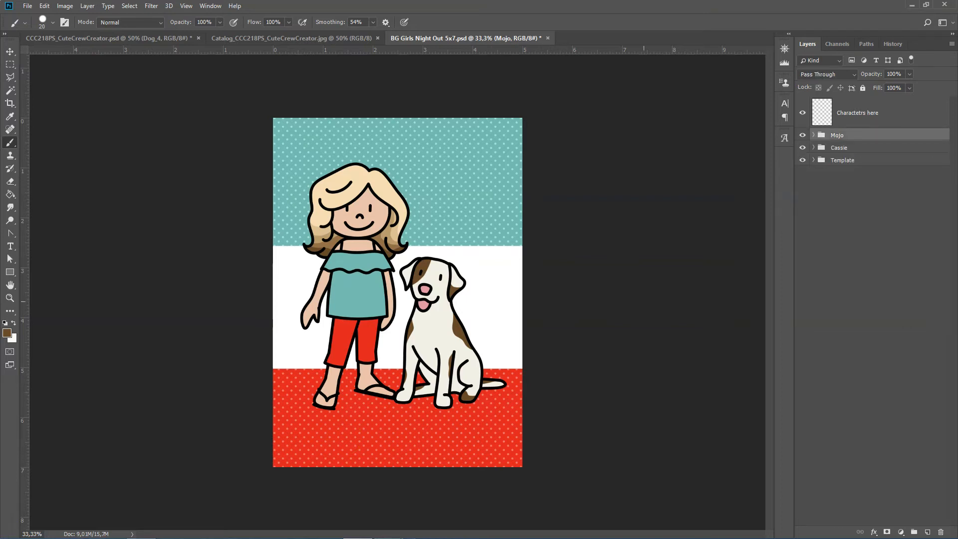